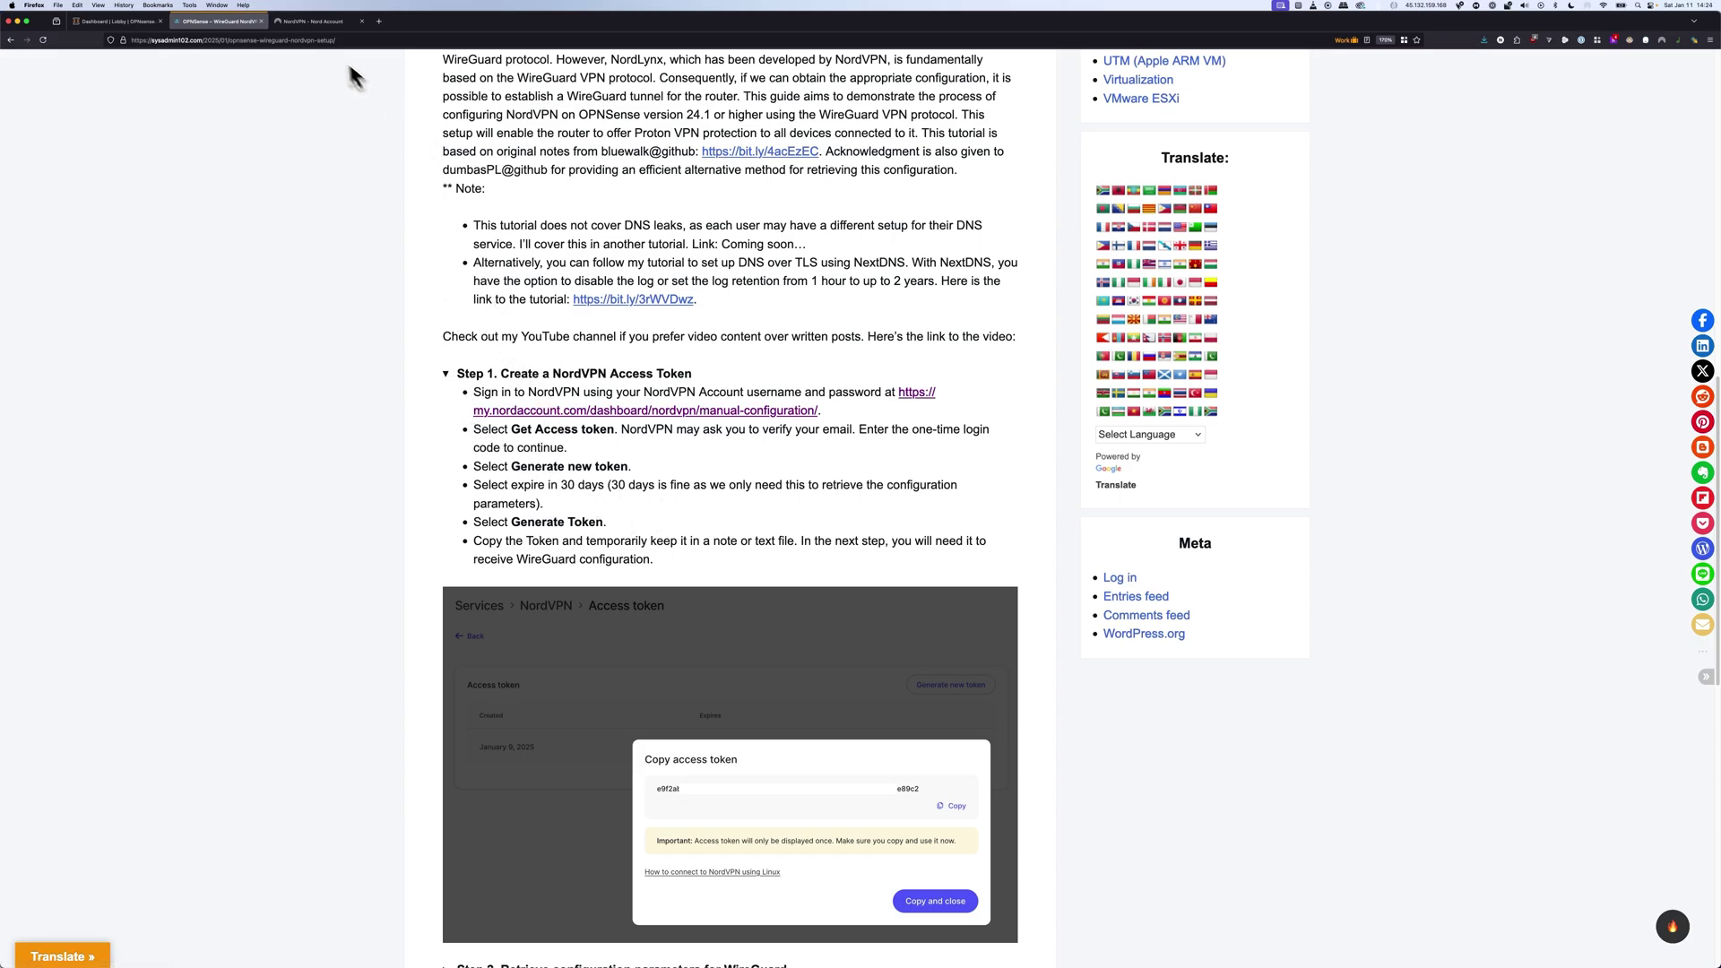
Generate a new NordVPN access token set to expire in 30 days and copy it
{"action": "left_click", "coordinate": [314, 20]}
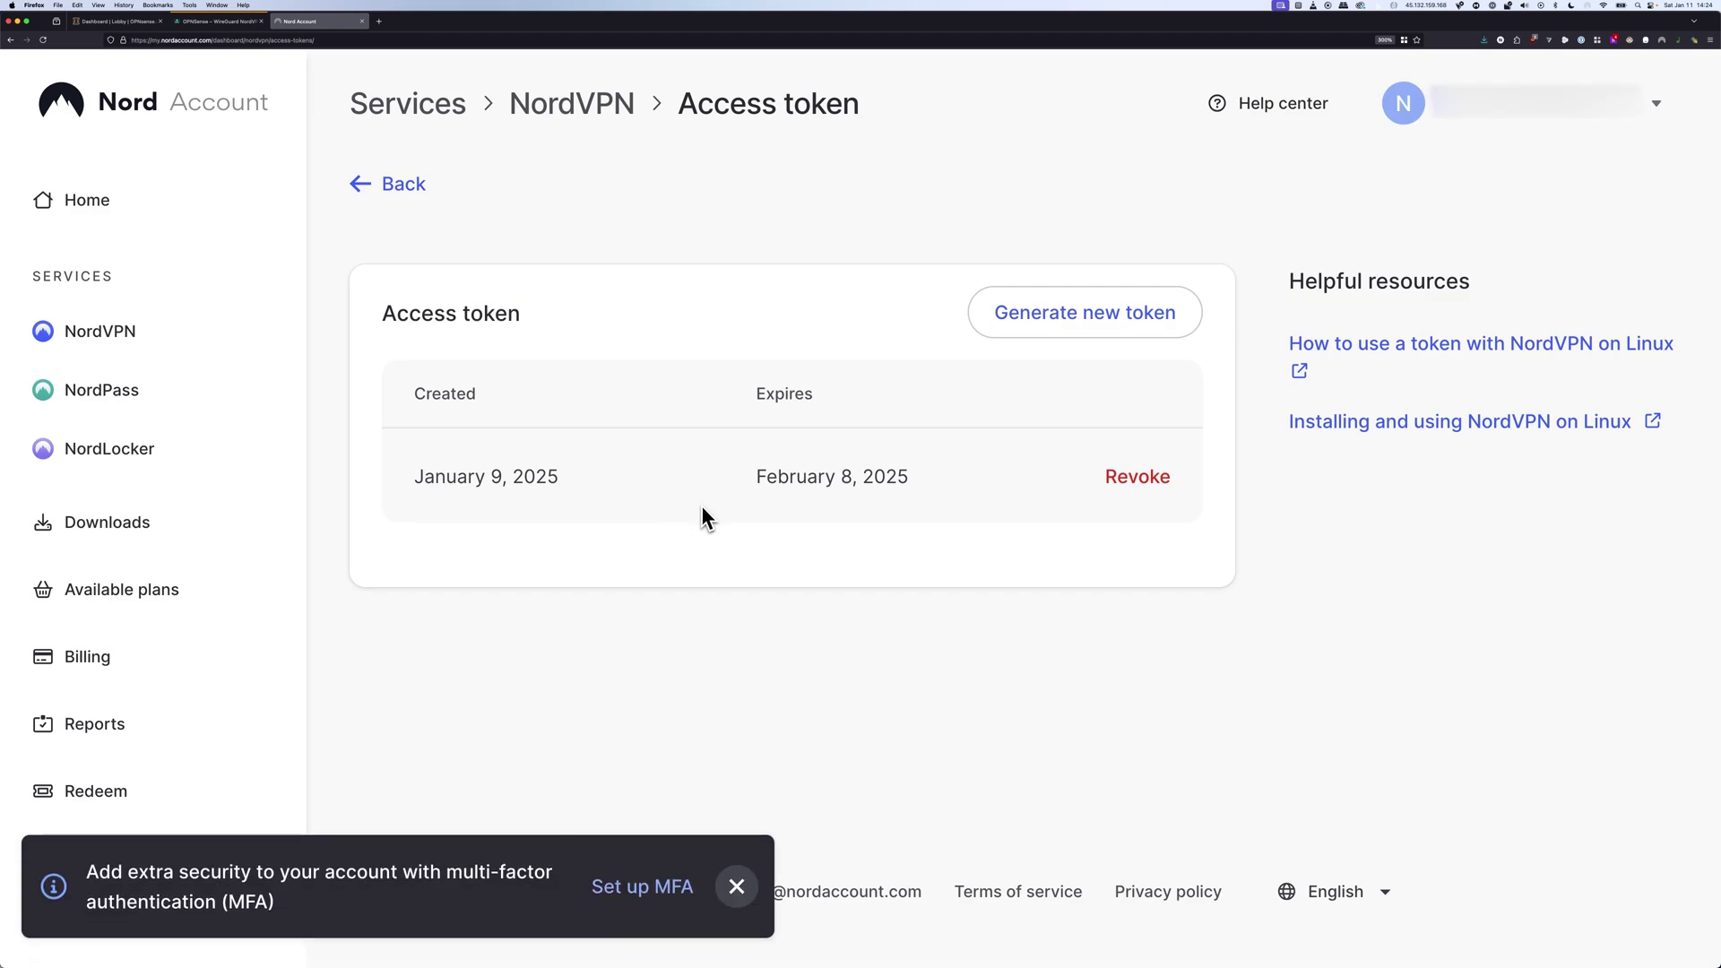
{"action": "left_click", "coordinate": [1044, 337]}
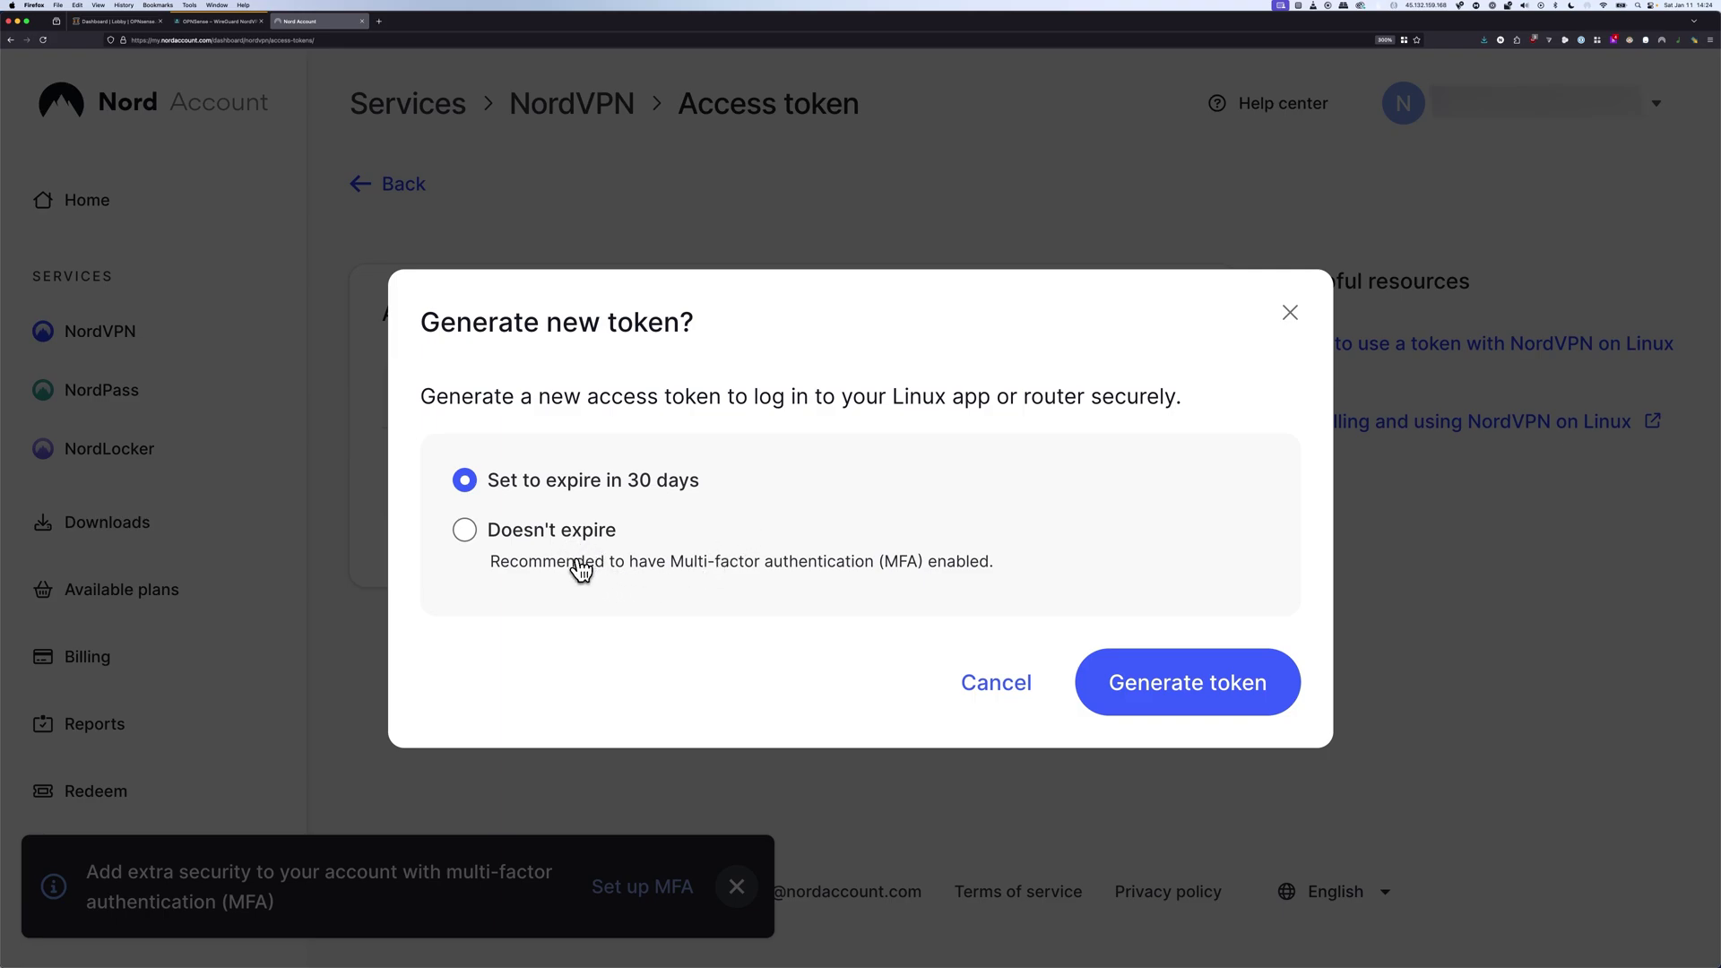
{"action": "left_click", "coordinate": [1208, 692]}
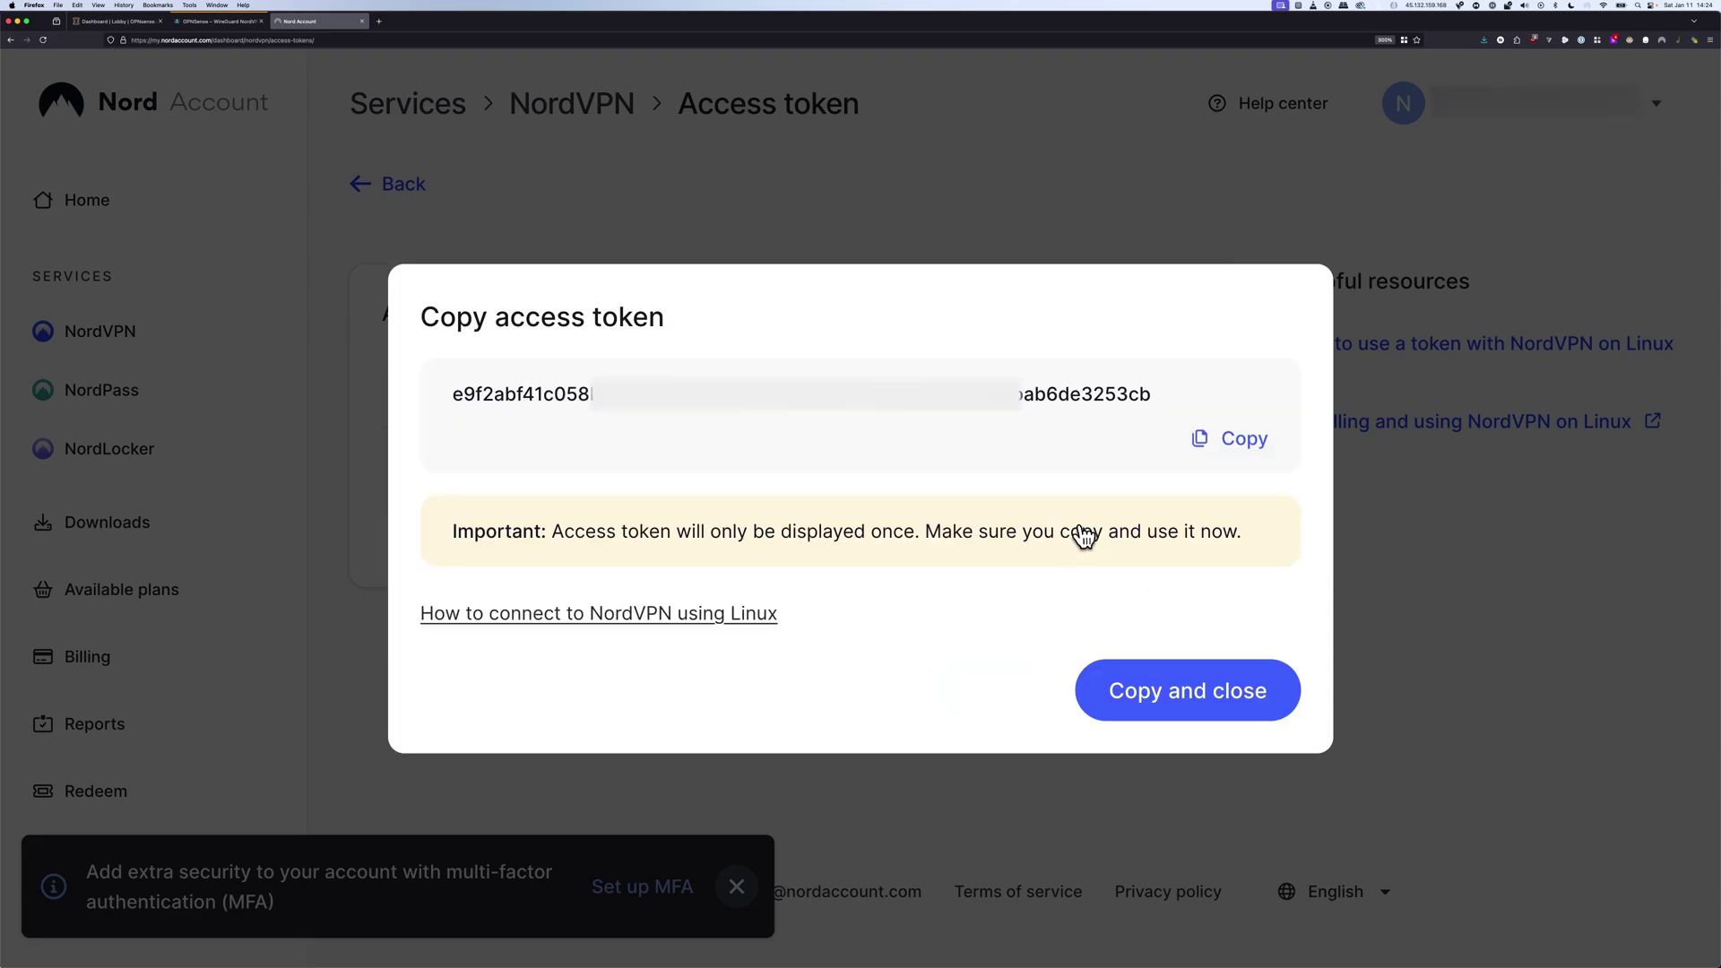
{"action": "left_click", "coordinate": [1231, 448]}
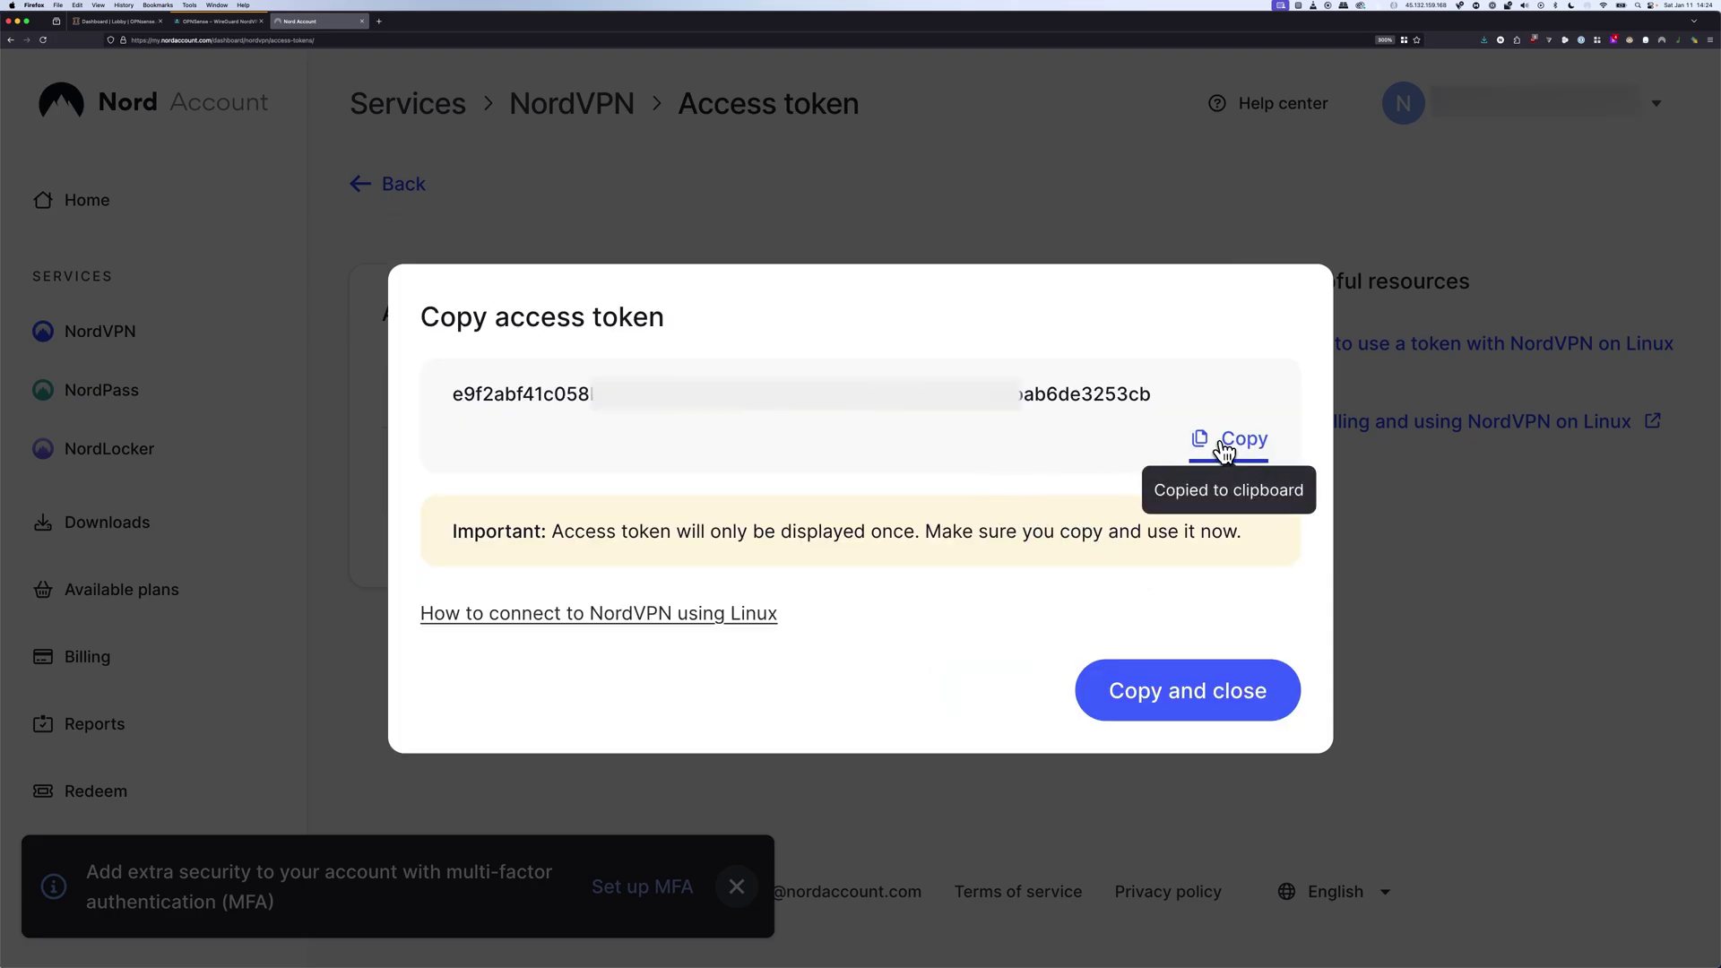
{"action": "mouse_move", "coordinate": [833, 959]}
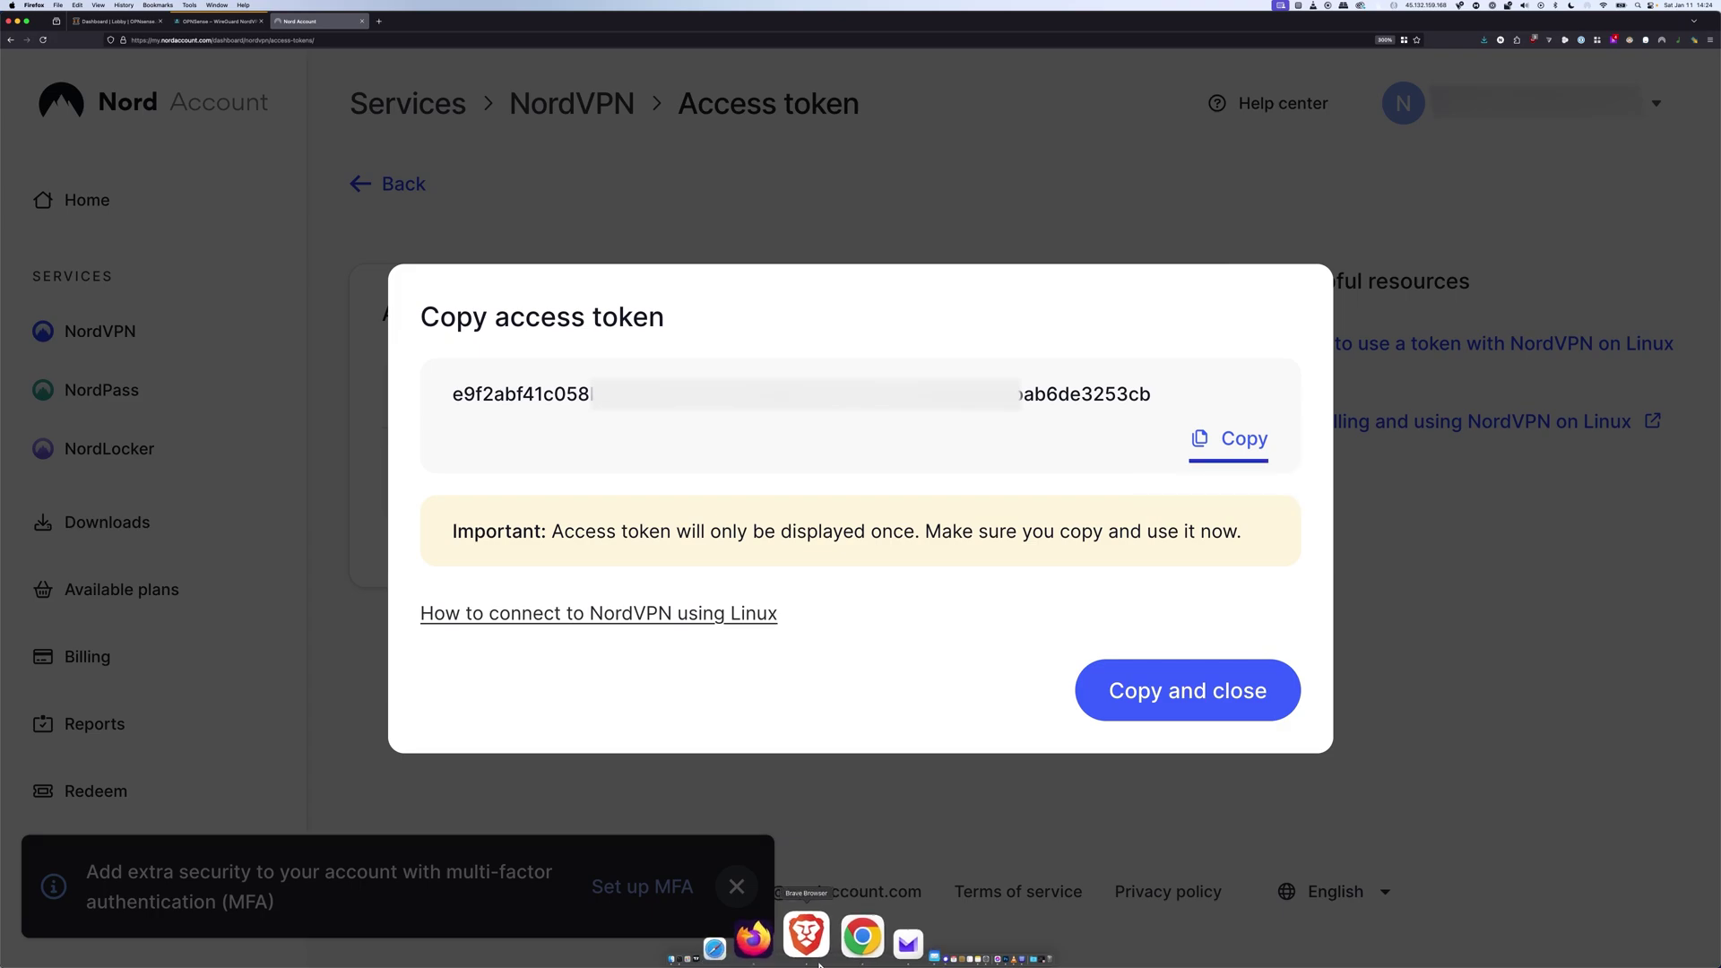
{"action": "left_click", "coordinate": [885, 954]}
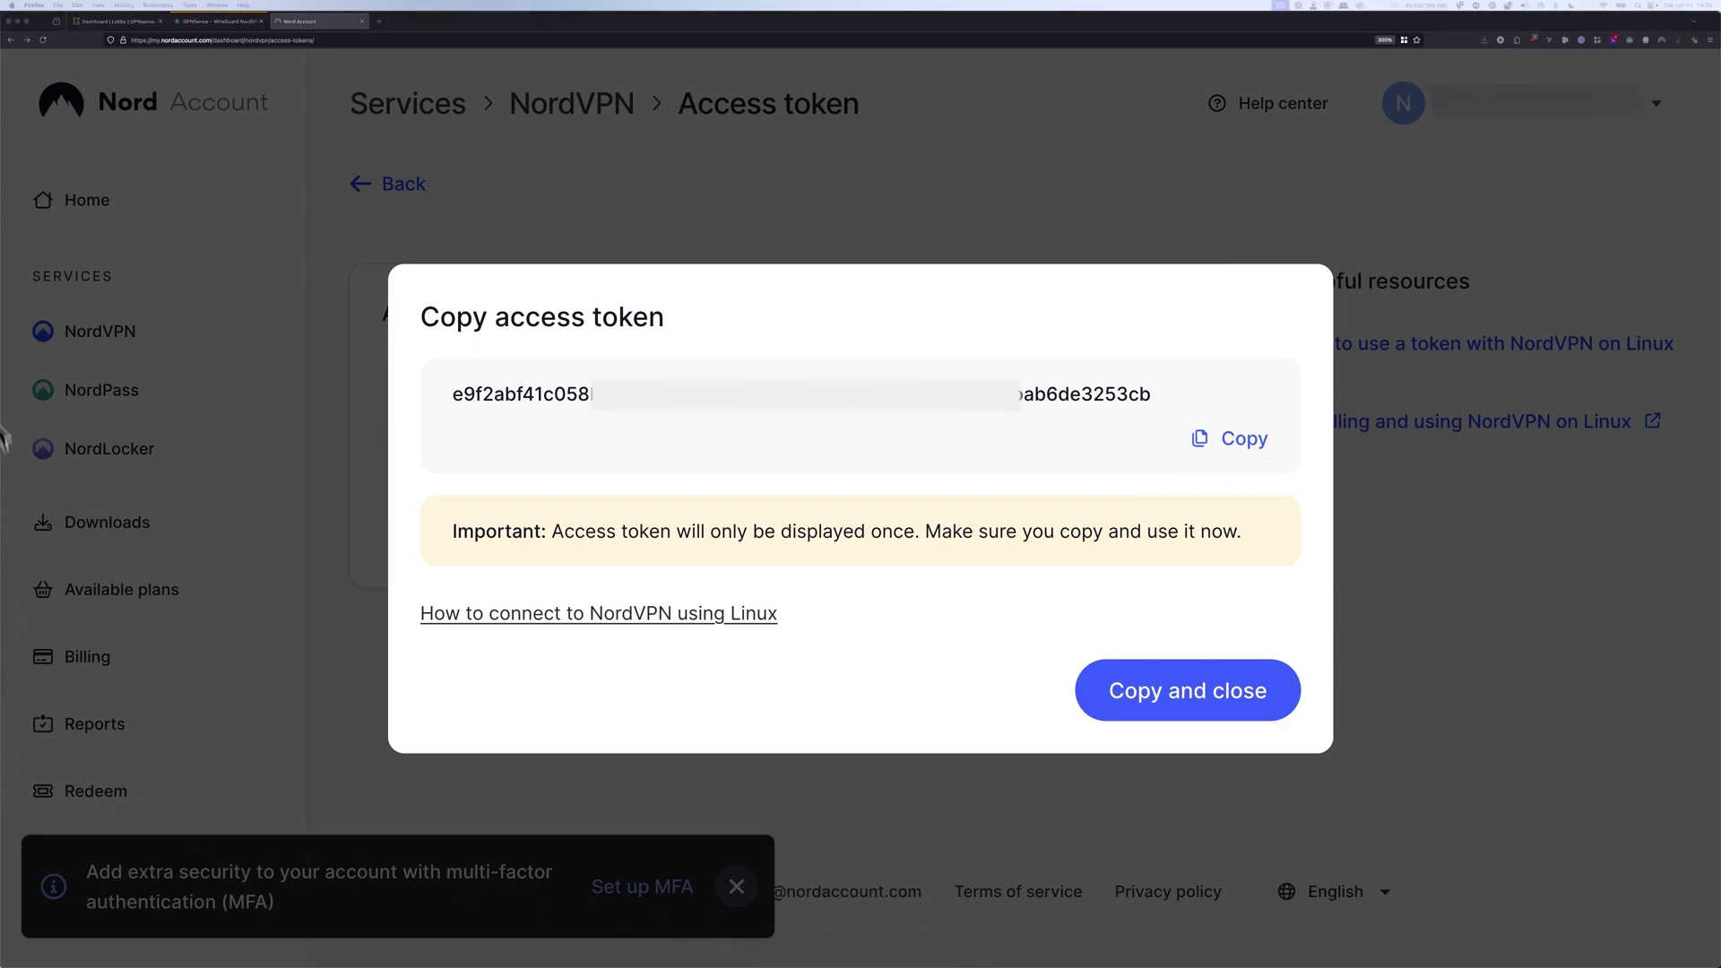
Return to the OPNsense WireGuard tutorial and expand Step 2, Retrieve configuration parameters for WireGuard
{"action": "key", "text": "ctrl+Tab"}
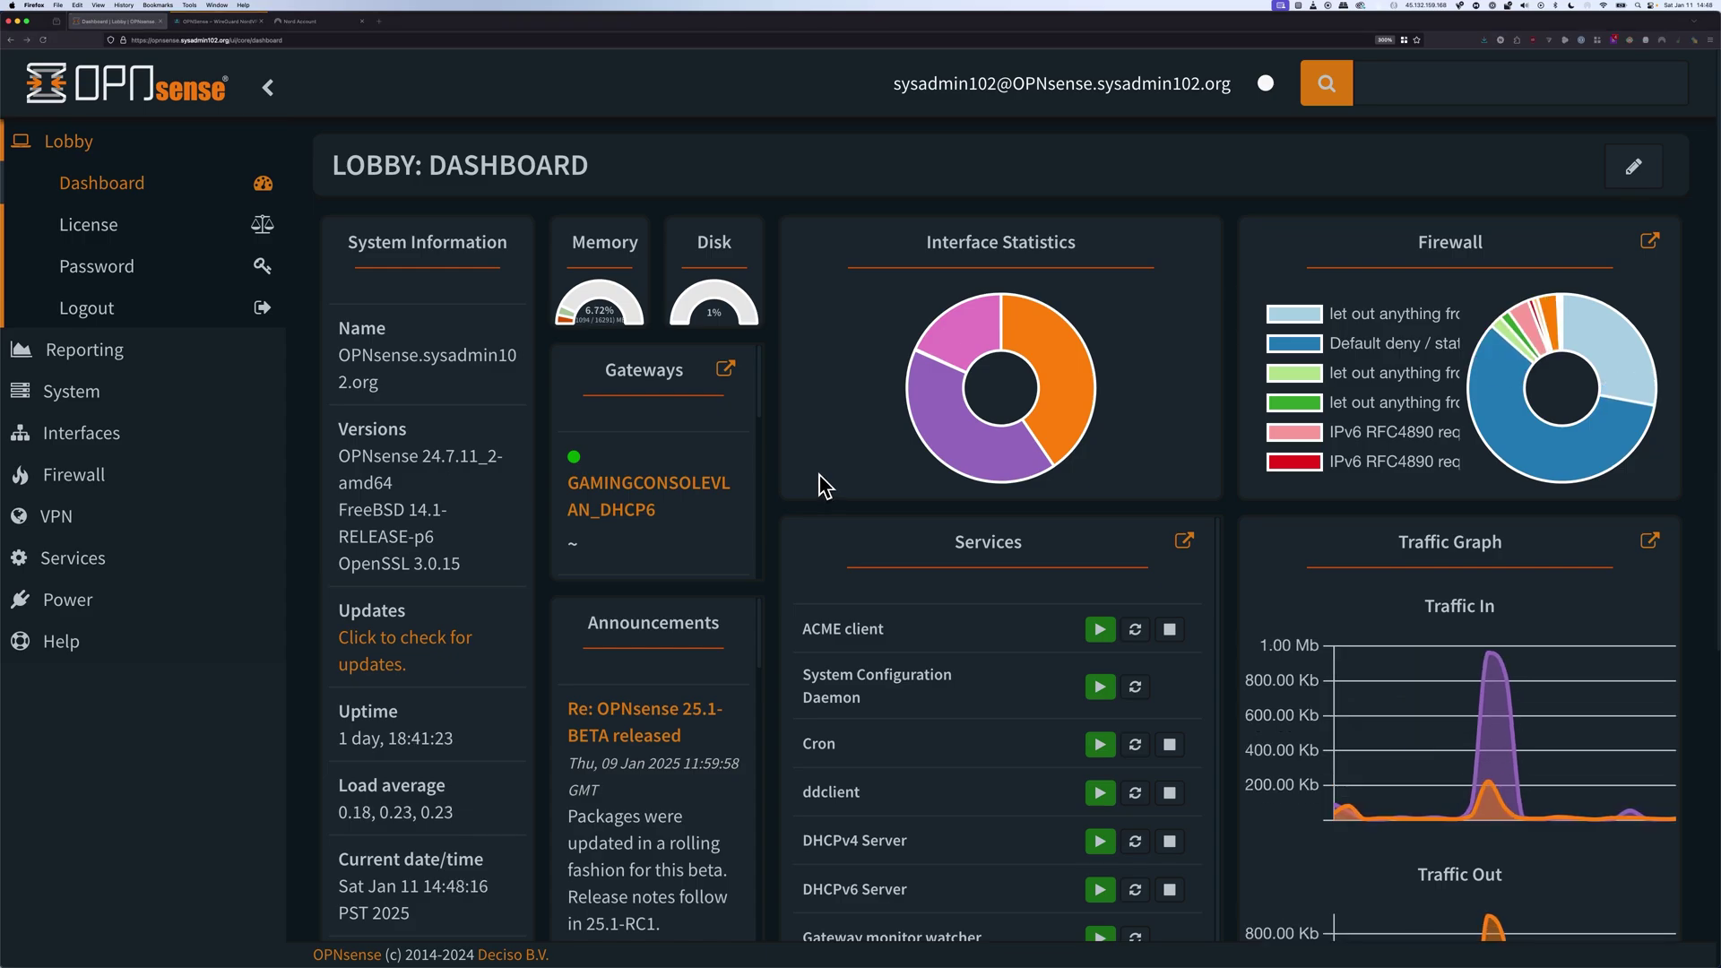
{"action": "left_click", "coordinate": [219, 21]}
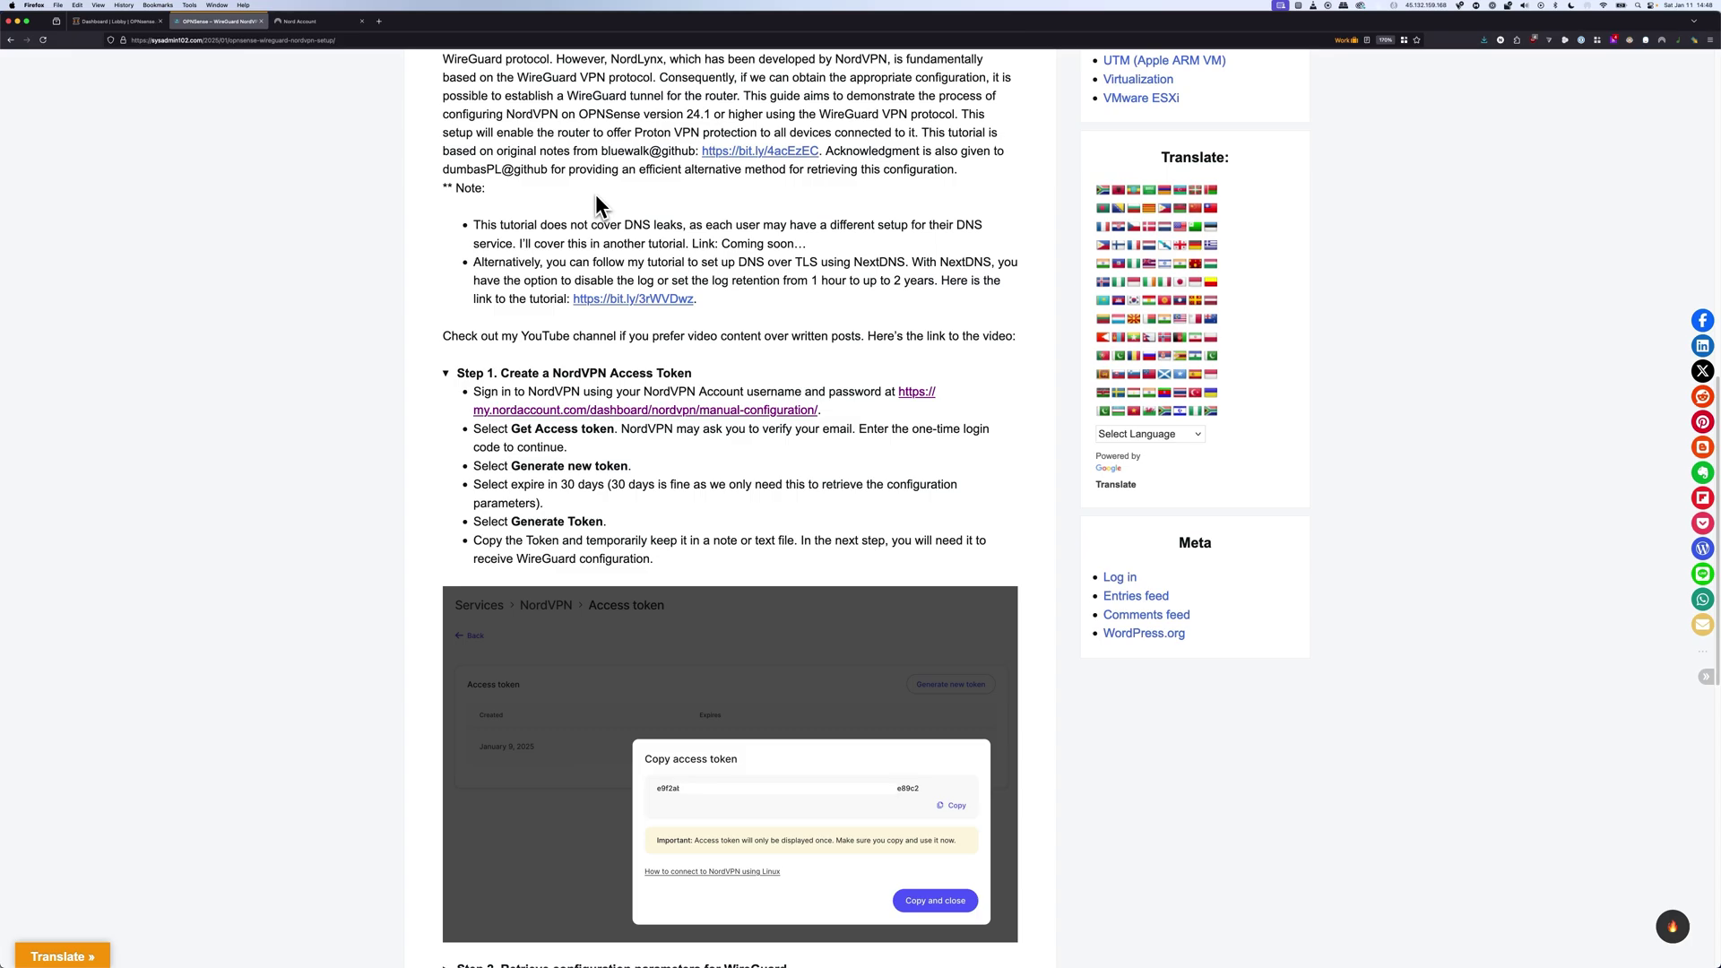
{"action": "scroll", "coordinate": [712, 269], "scroll_direction": "down", "scroll_amount": 5}
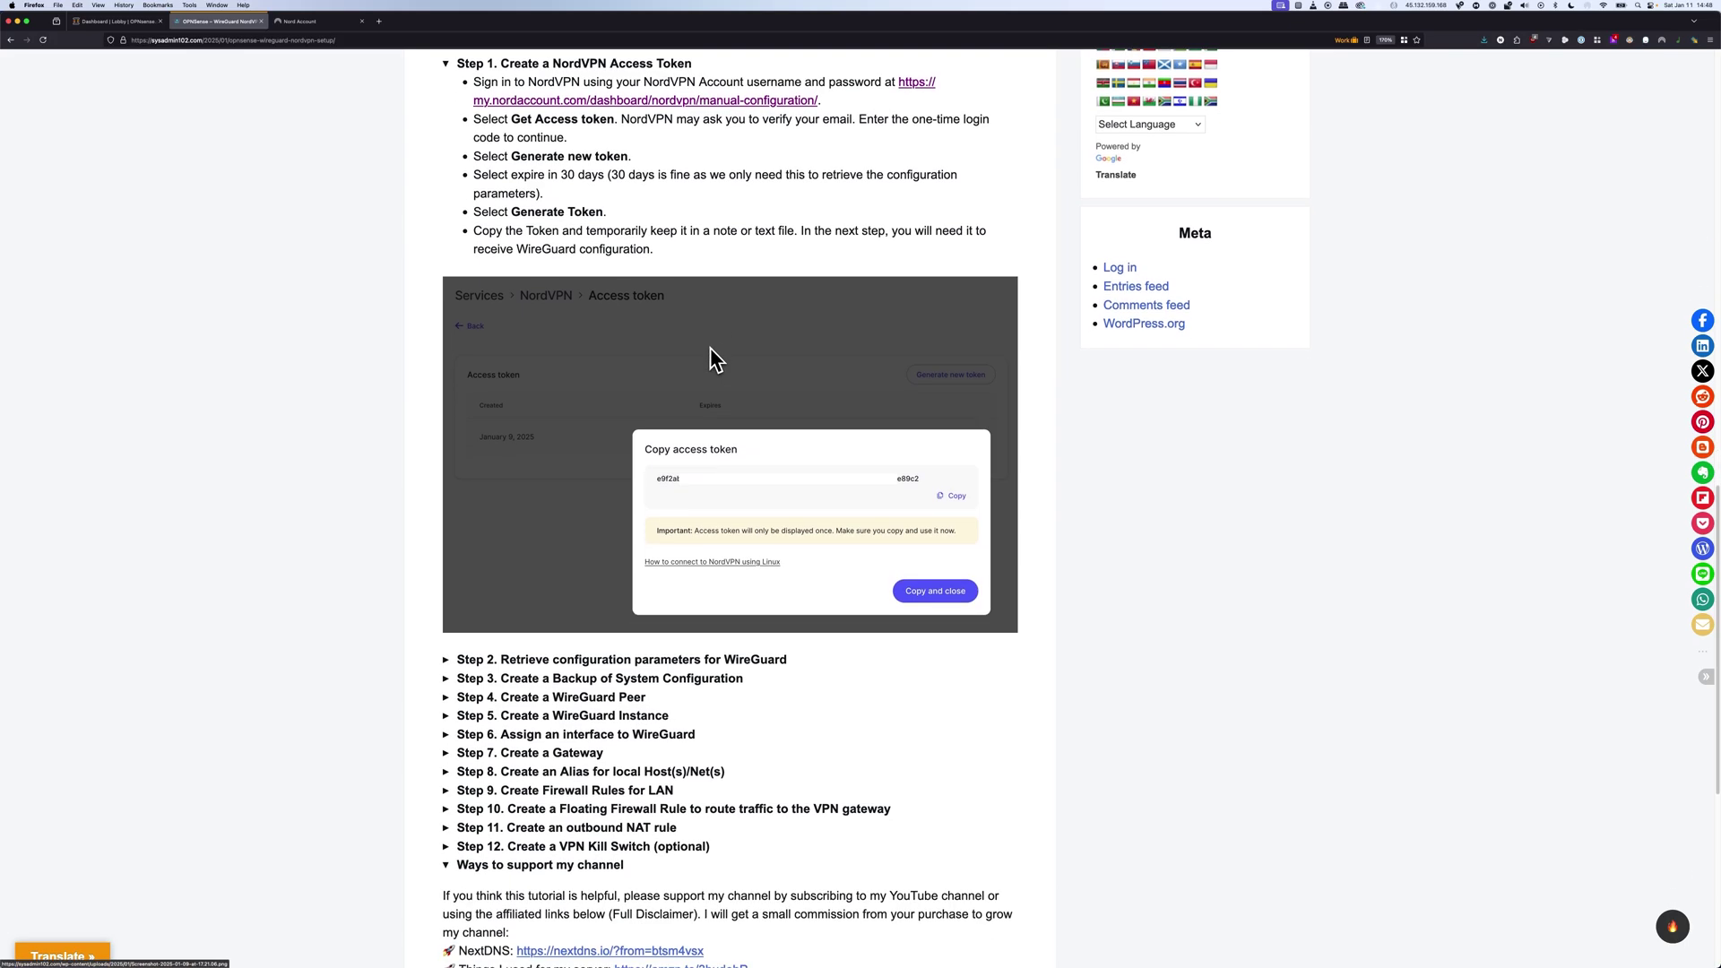
{"action": "scroll", "coordinate": [710, 358], "scroll_direction": "down", "scroll_amount": 3}
{"action": "left_click", "coordinate": [660, 483]}
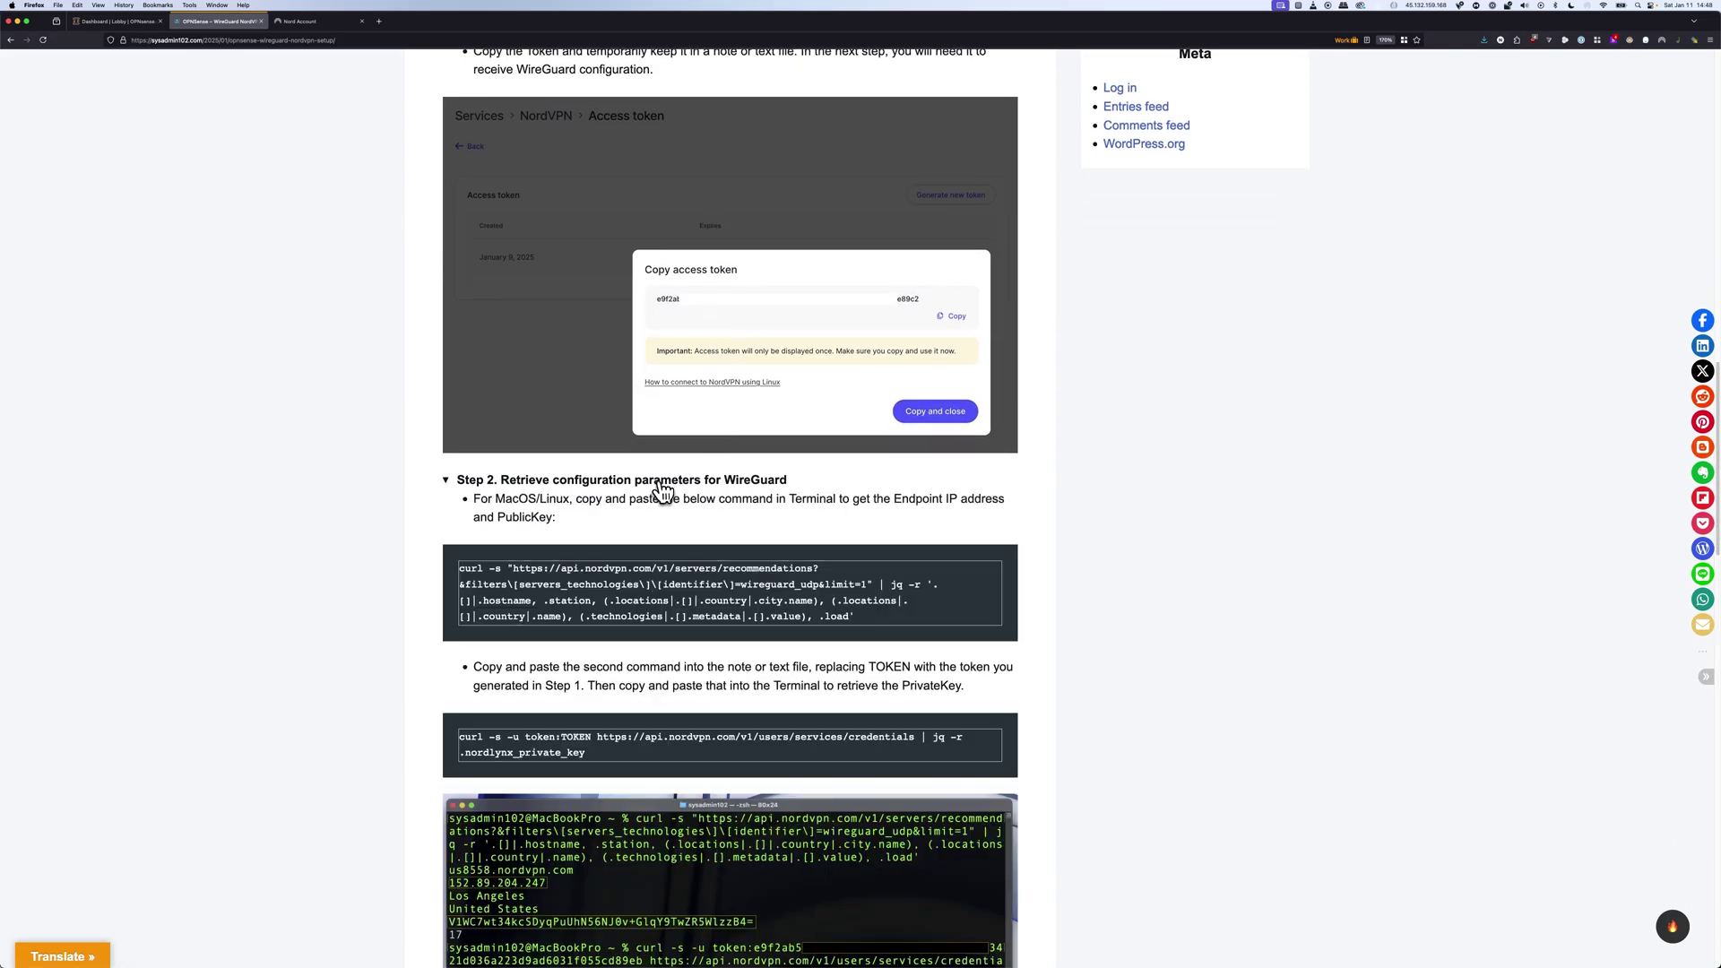
{"action": "scroll", "coordinate": [860, 541], "scroll_direction": "down", "scroll_amount": 3}
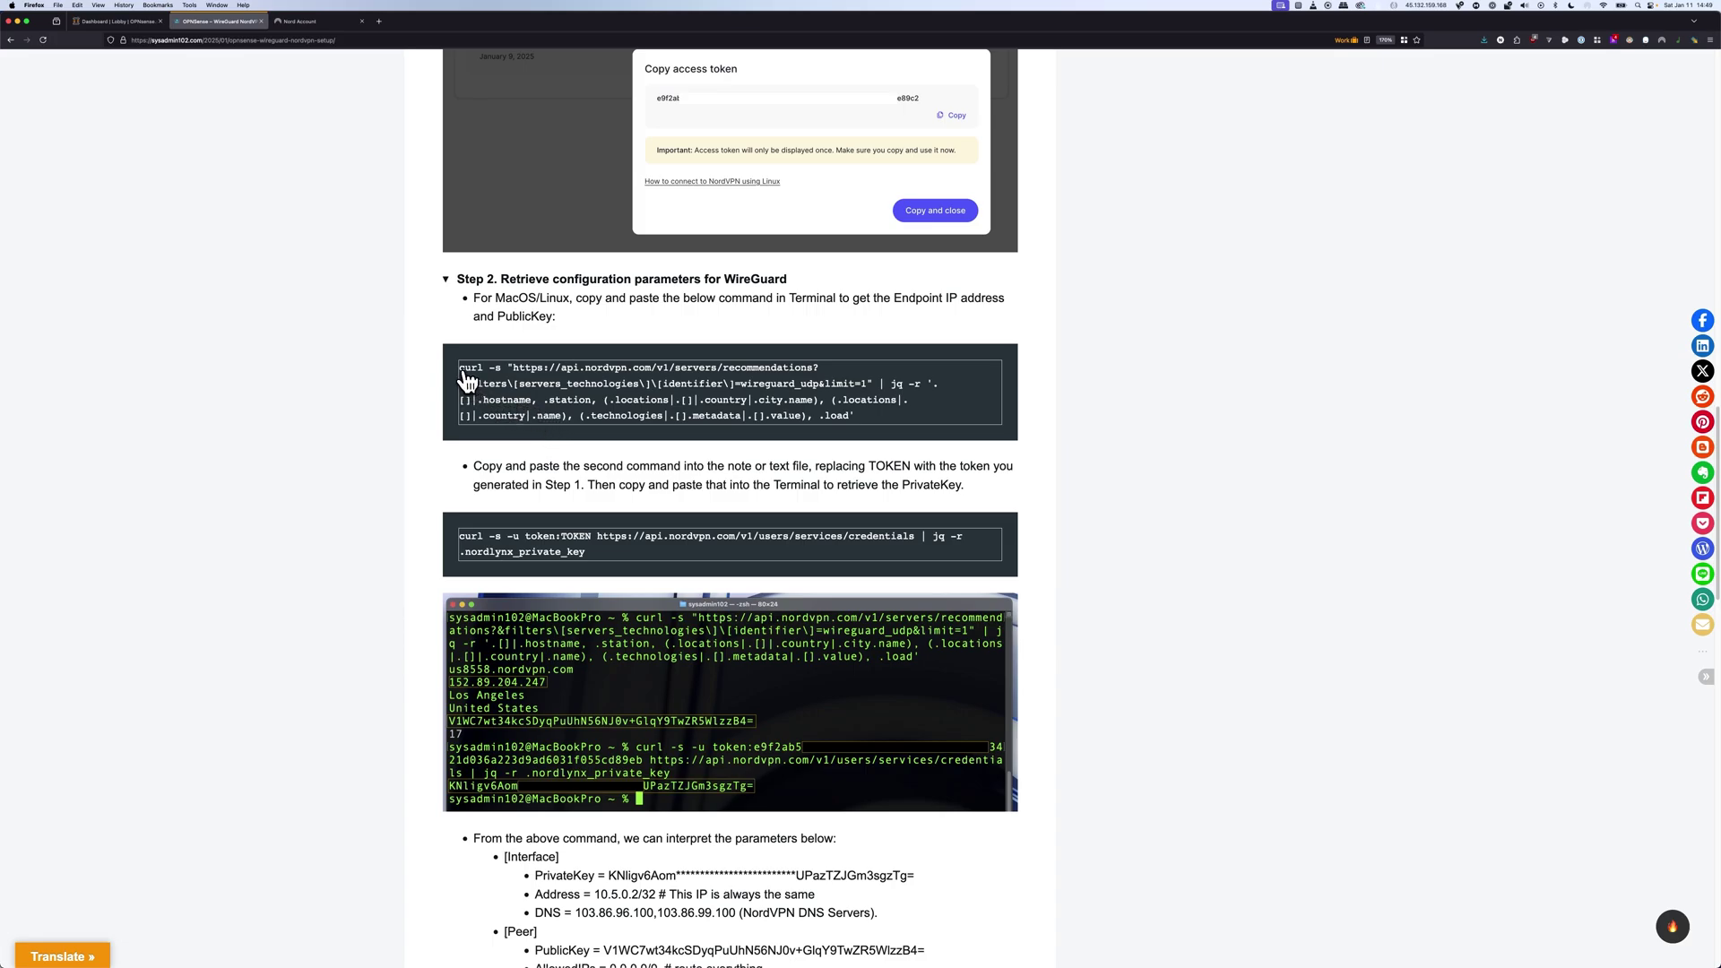
Copy the tutorial's NordVPN server recommendations curl command and run it in Terminal
{"action": "left_click_drag", "start_coordinate": [458, 365], "coordinate": [838, 421]}
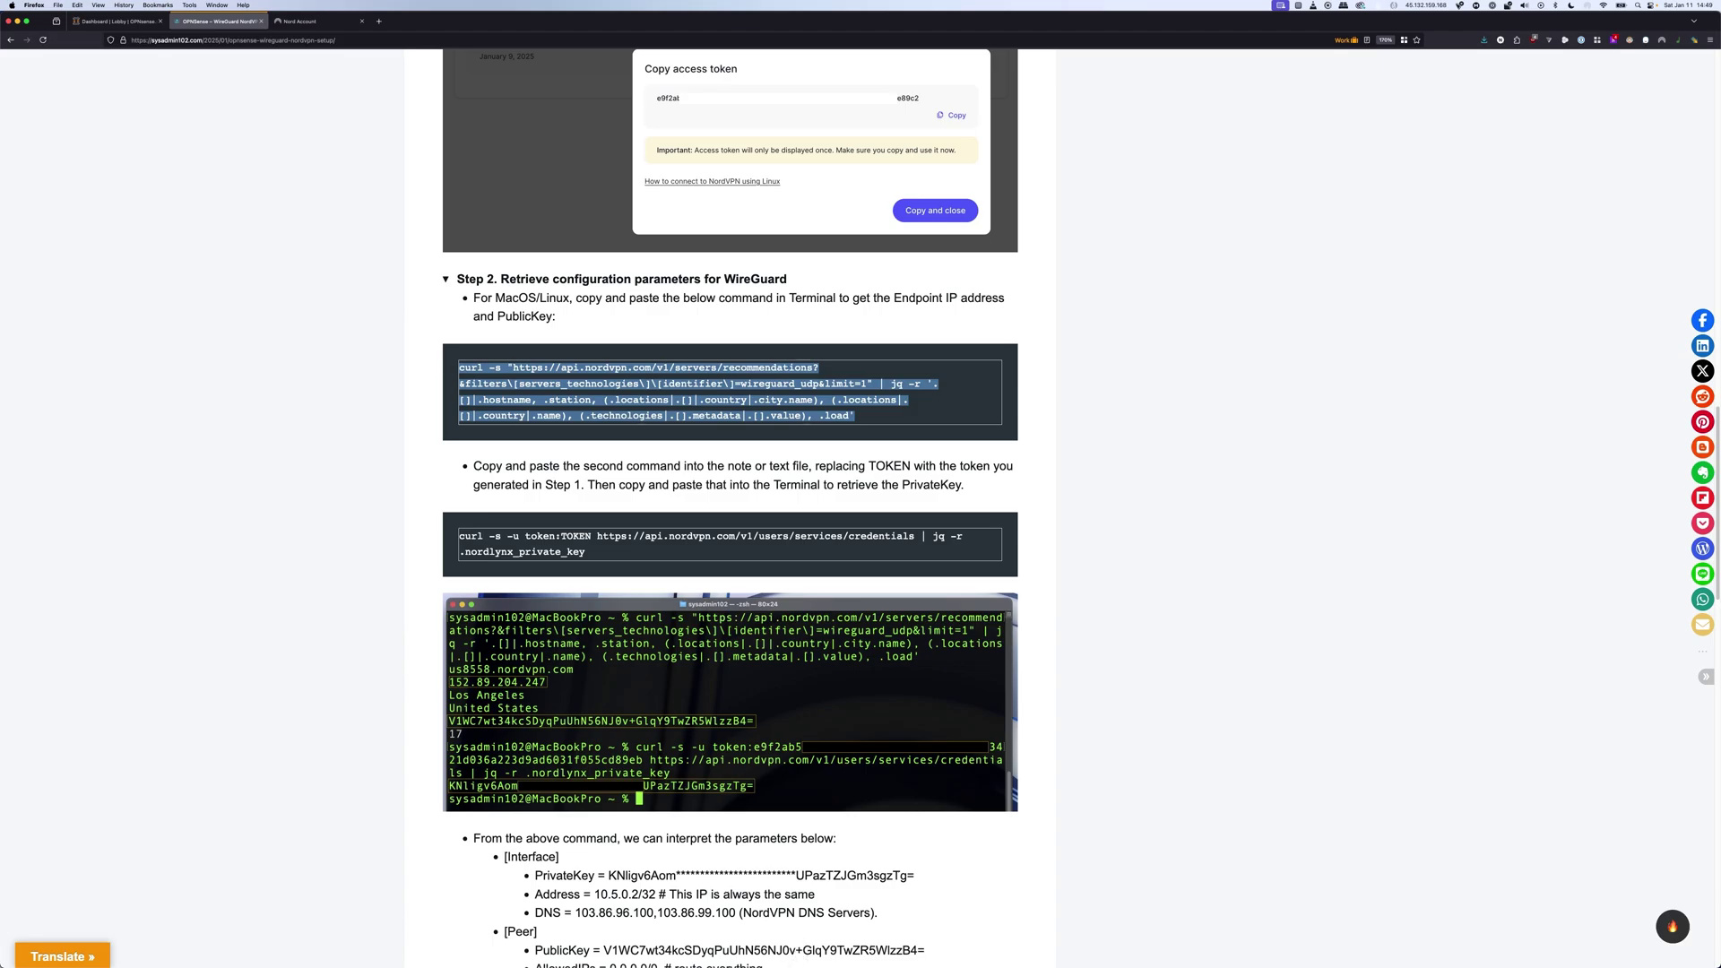
{"action": "left_click", "coordinate": [806, 941]}
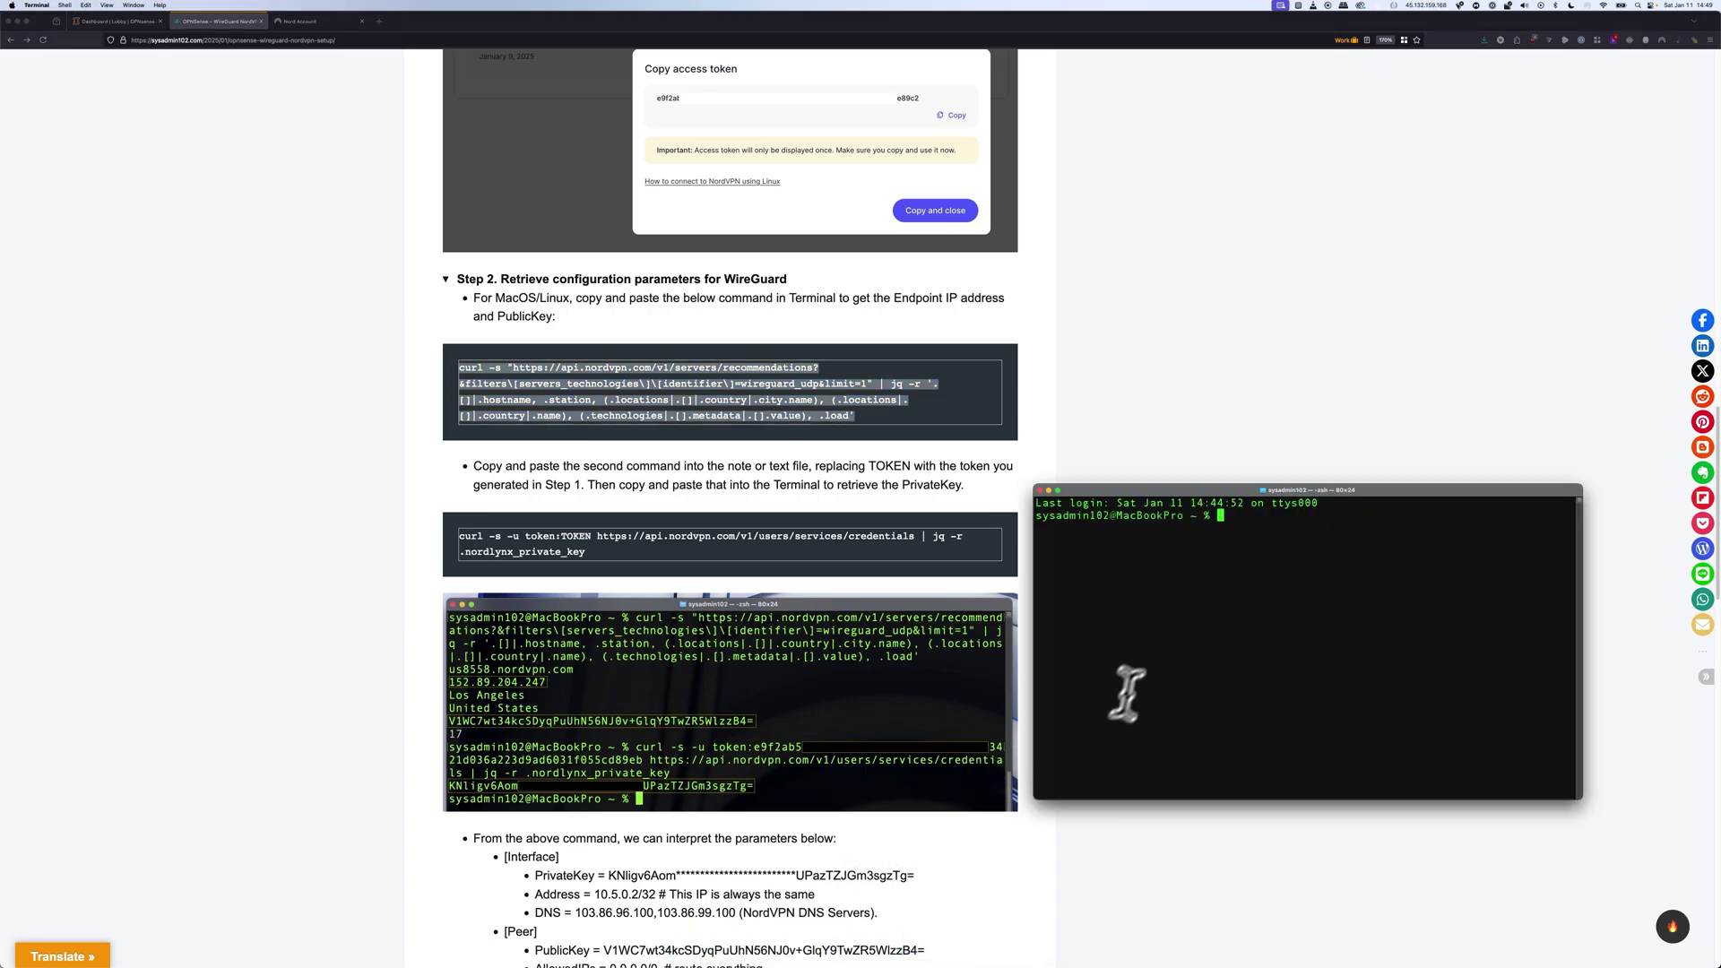
{"action": "key", "text": "super+v"}
{"action": "key", "text": "Return"}
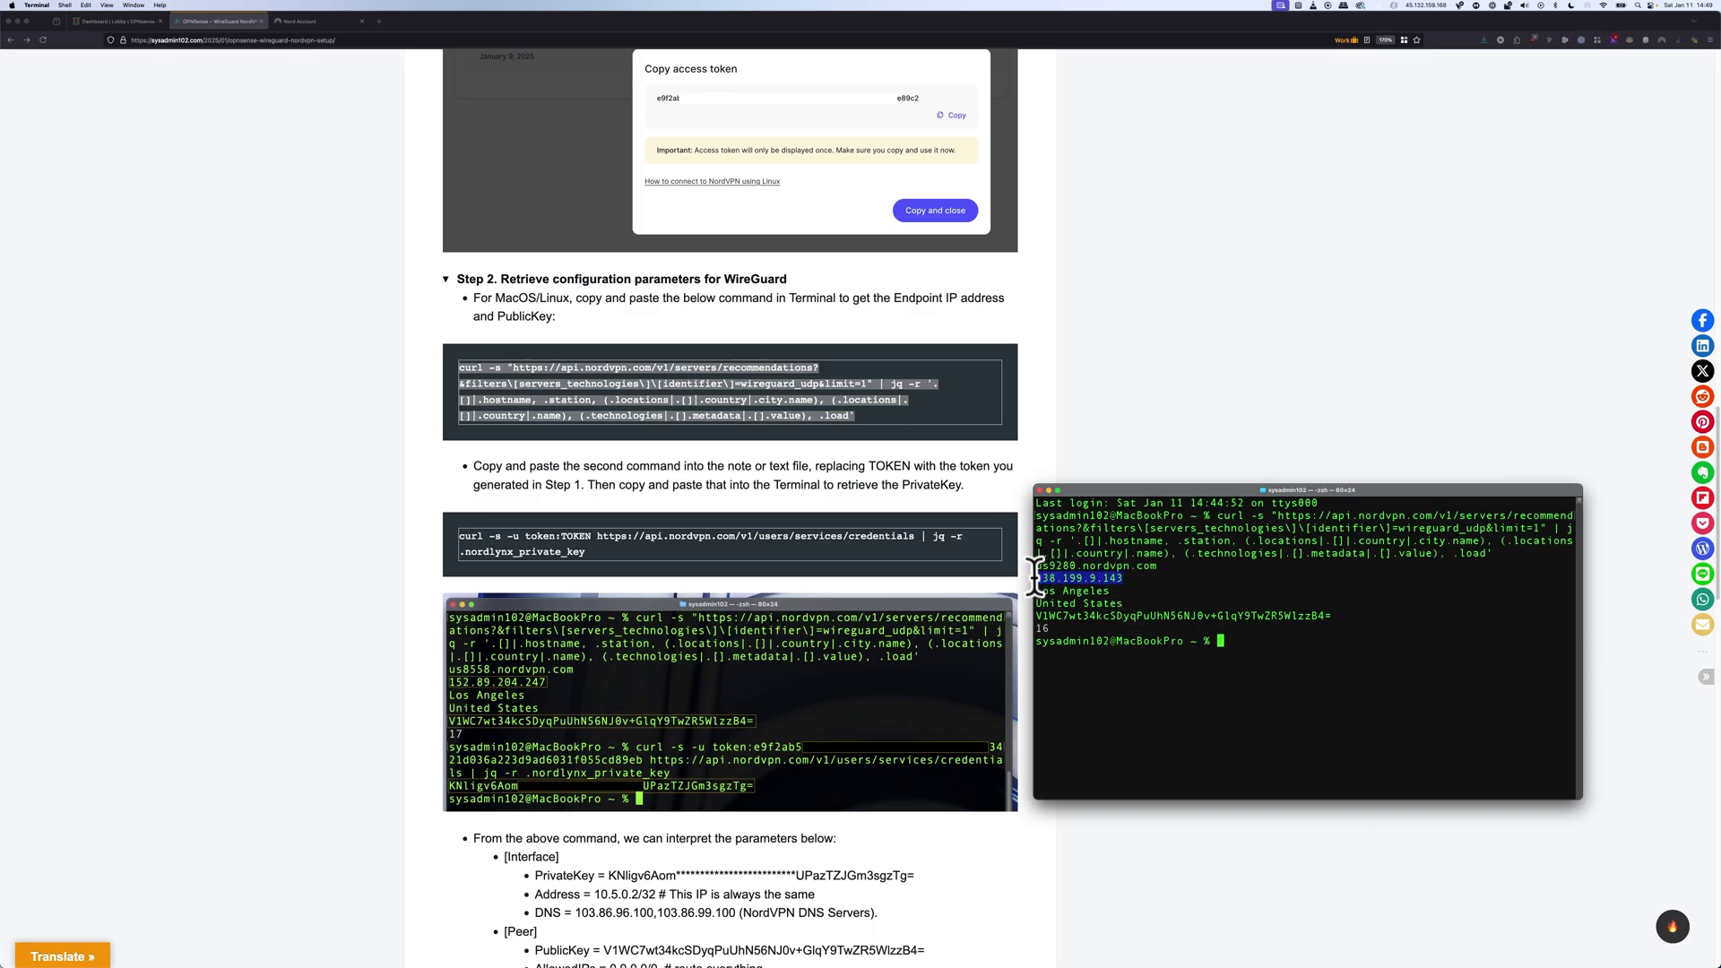
Highlight the endpoint IP address and the public key in the Terminal output
{"action": "left_click_drag", "start_coordinate": [1036, 578], "coordinate": [1123, 578]}
{"action": "left_click", "coordinate": [1041, 618]}
{"action": "left_click_drag", "start_coordinate": [1040, 618], "coordinate": [1333, 617]}
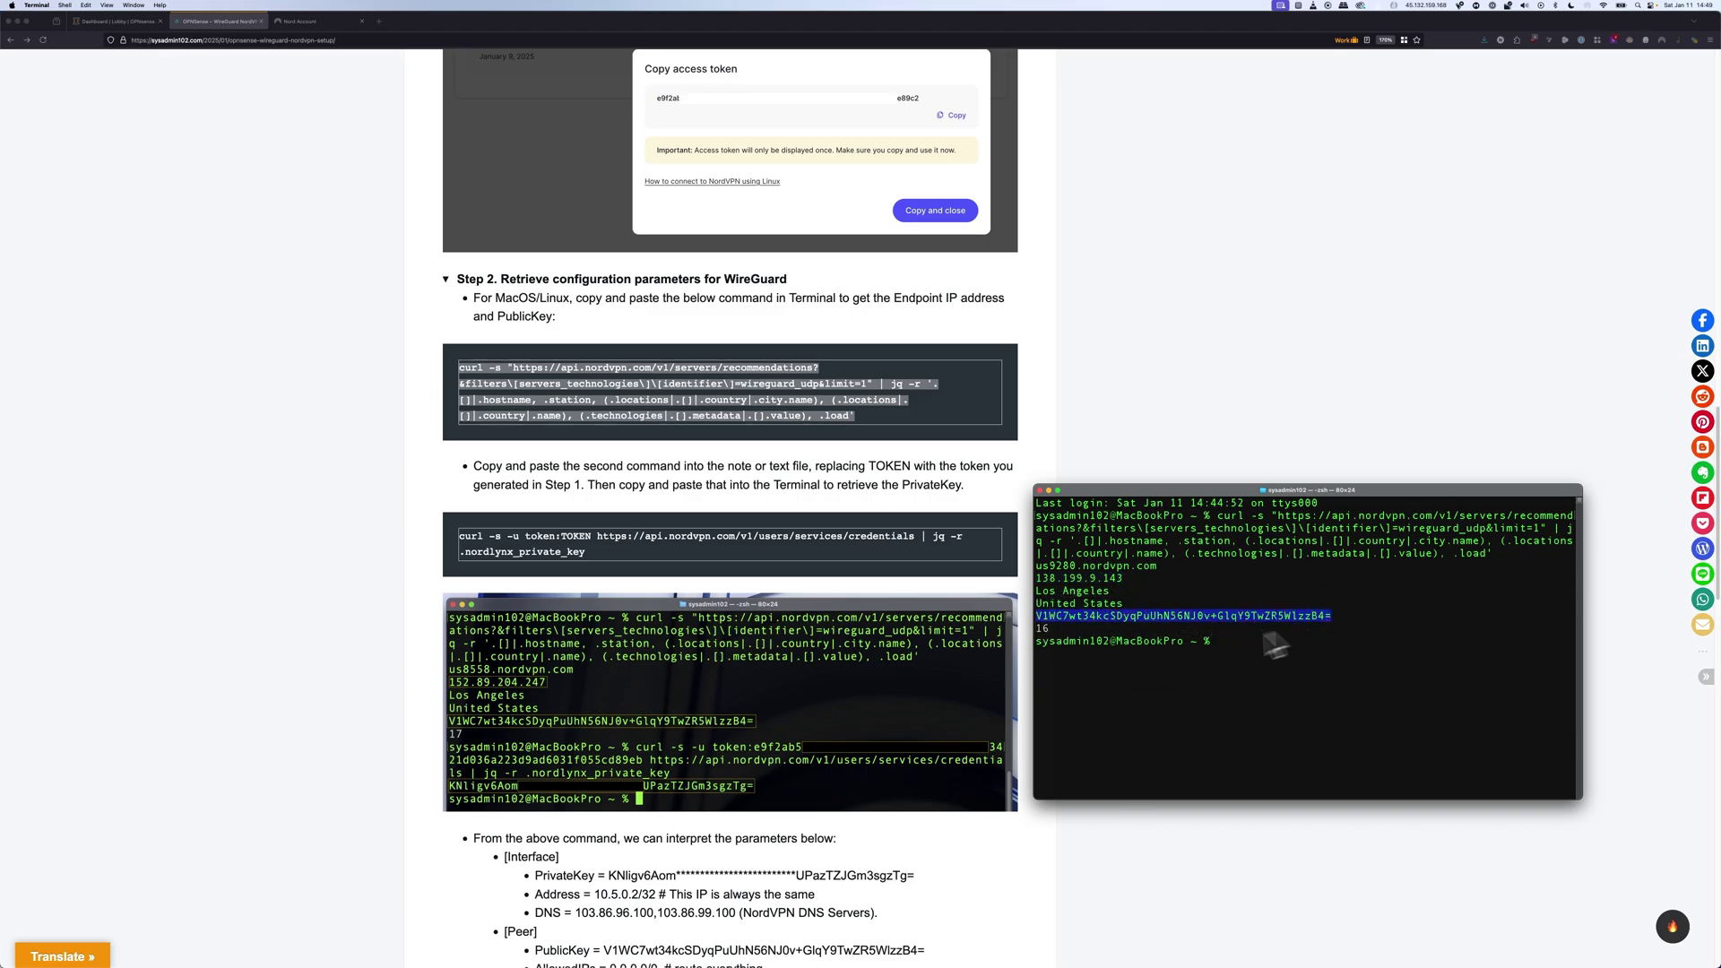
Run the tutorial's nordlynx_private_key curl command in Terminal, with TOKEN replaced by the generated access token
{"action": "scroll", "coordinate": [914, 731], "scroll_direction": "down", "scroll_amount": 2}
{"action": "scroll", "coordinate": [843, 739], "scroll_direction": "down", "scroll_amount": 2}
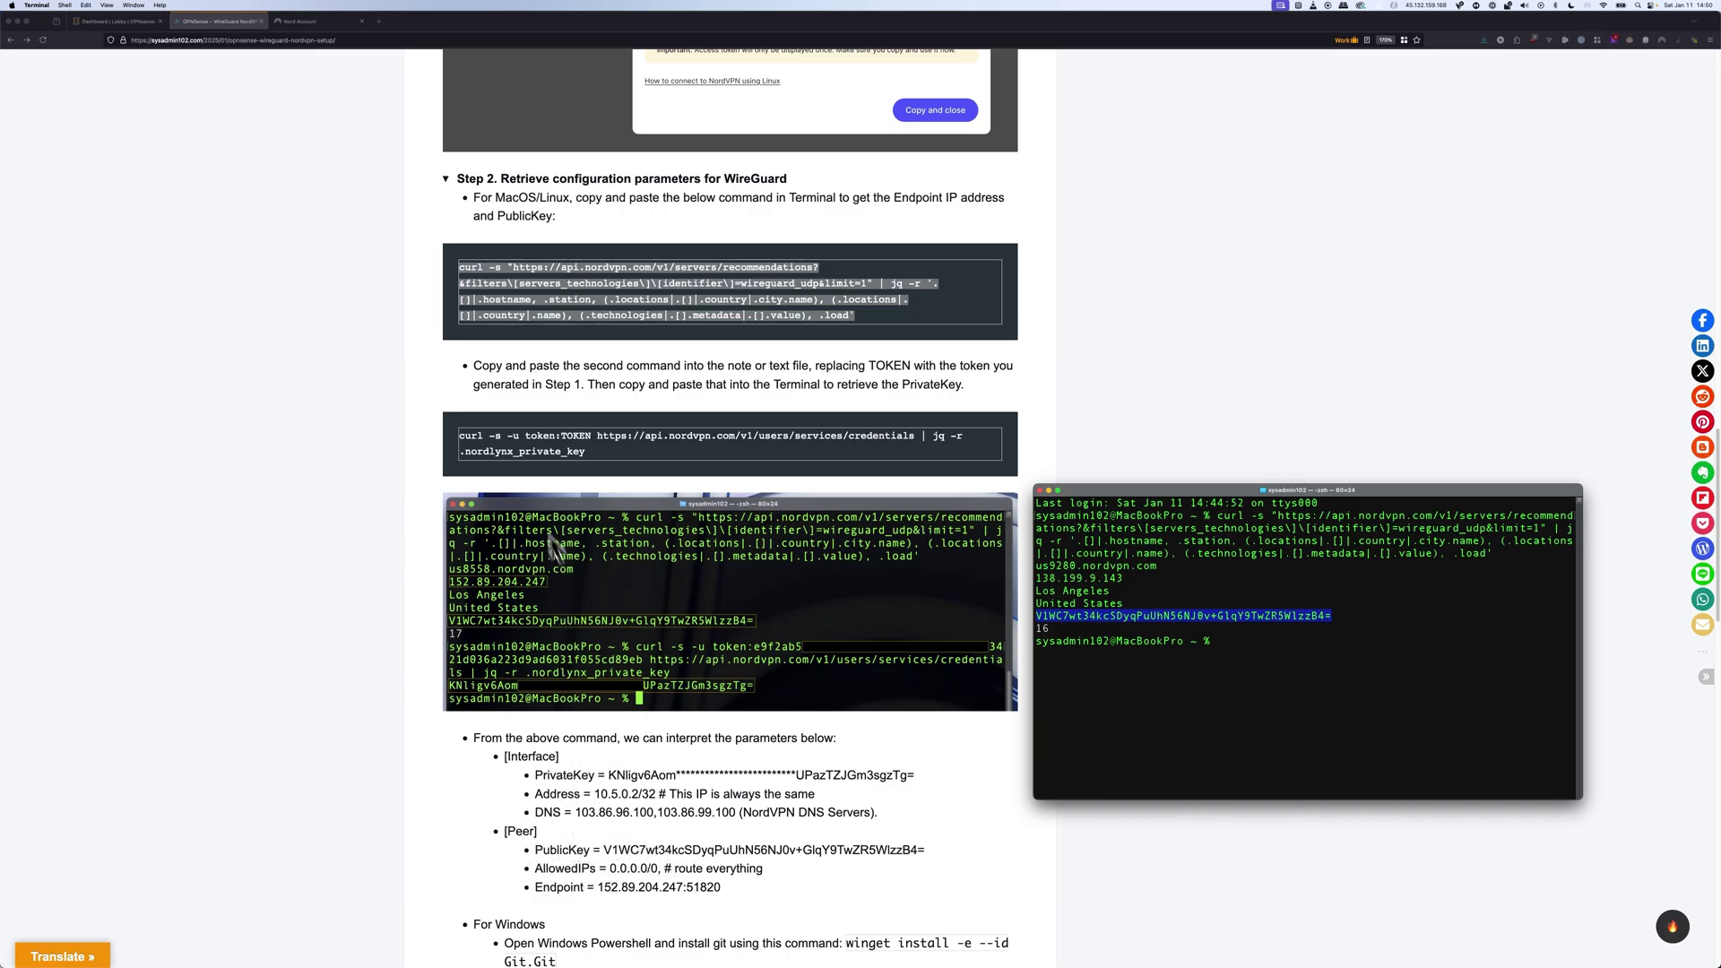
{"action": "left_click", "coordinate": [448, 462]}
{"action": "left_click_drag", "start_coordinate": [460, 436], "coordinate": [681, 464]}
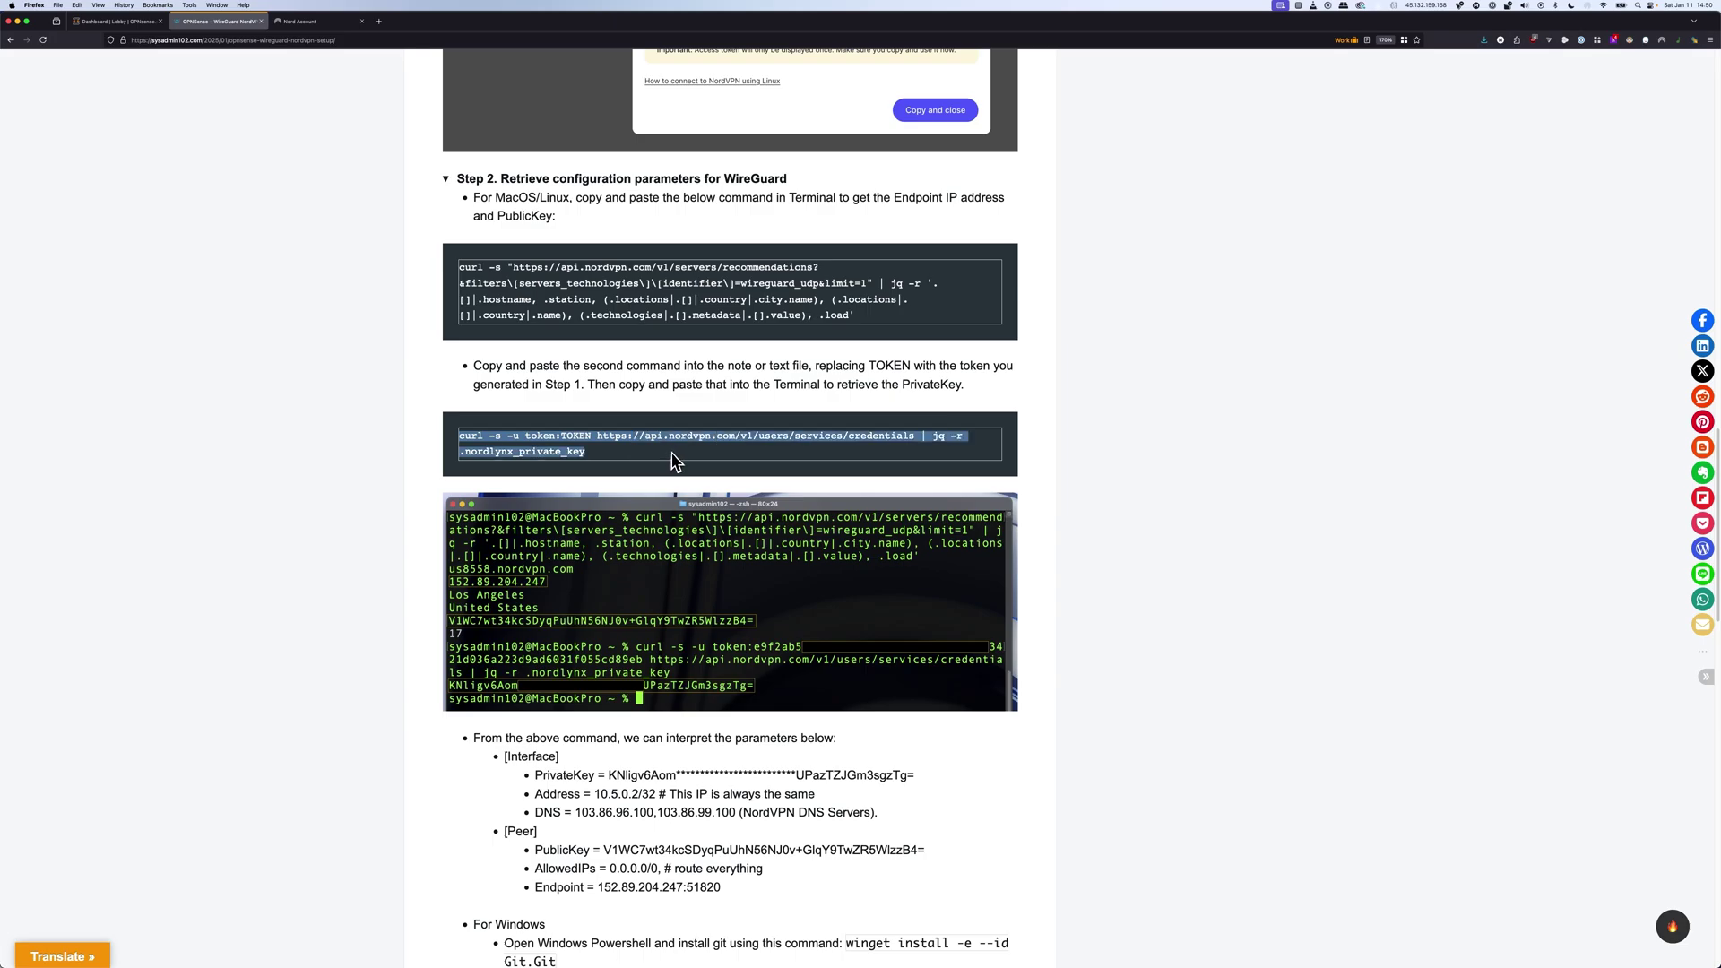
{"action": "left_click", "coordinate": [568, 440]}
{"action": "left_click_drag", "start_coordinate": [565, 433], "coordinate": [588, 444]}
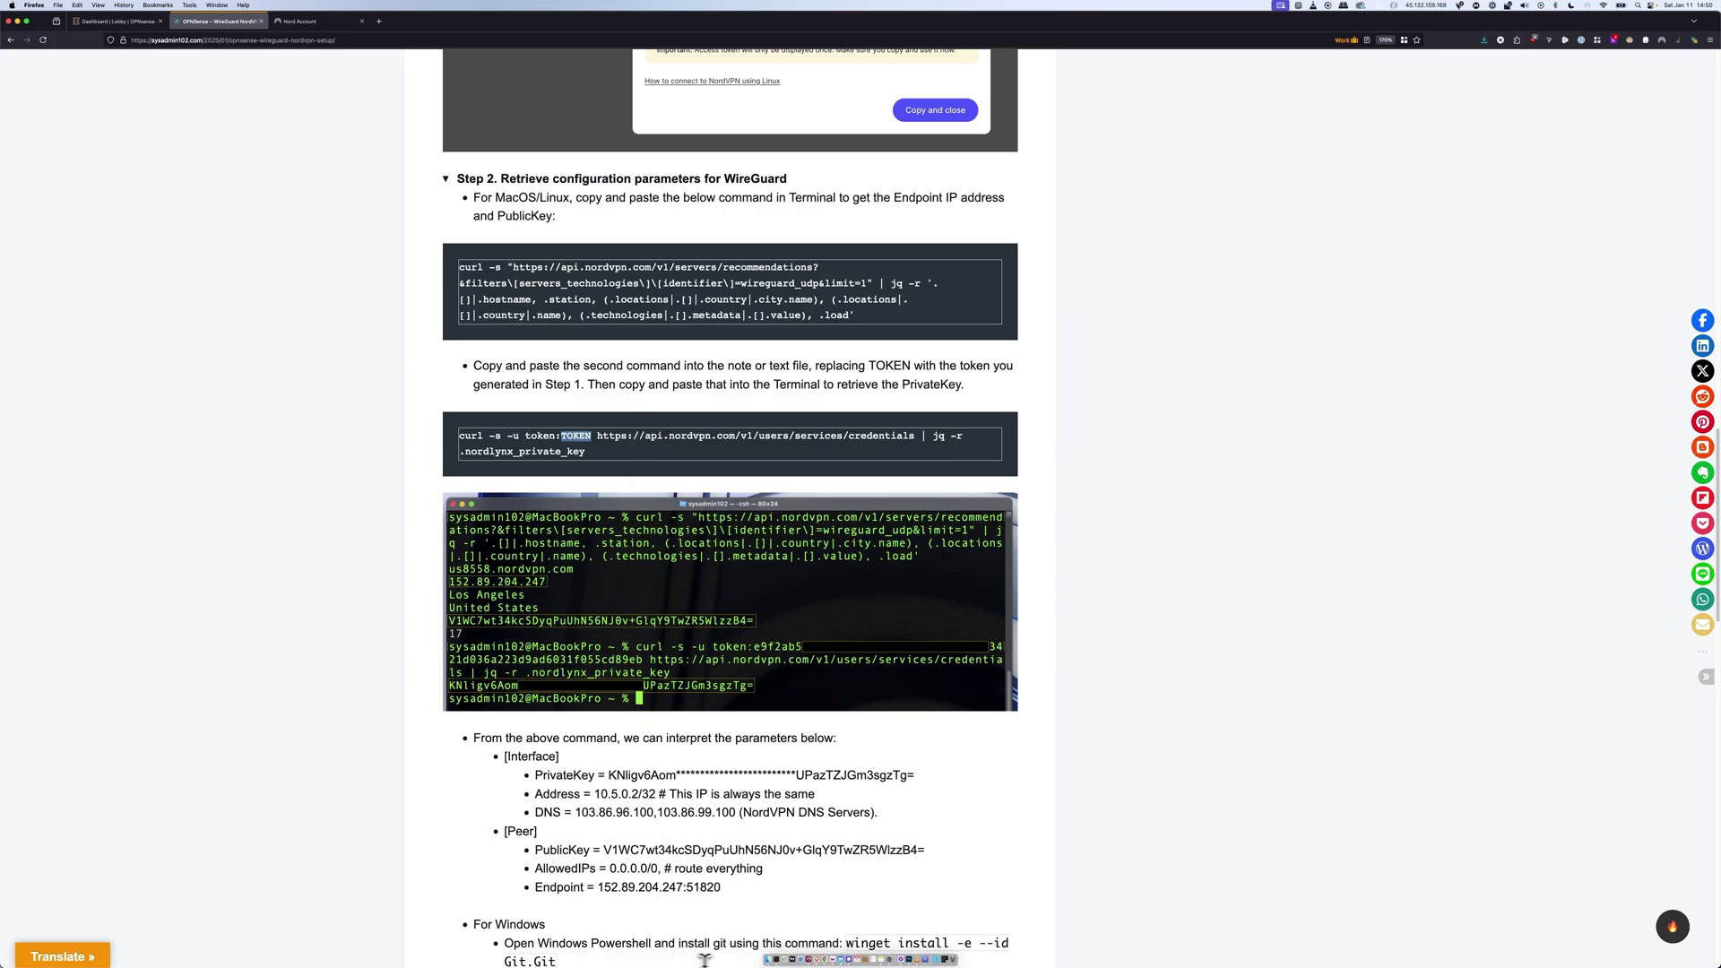
{"action": "mouse_move", "coordinate": [770, 958]}
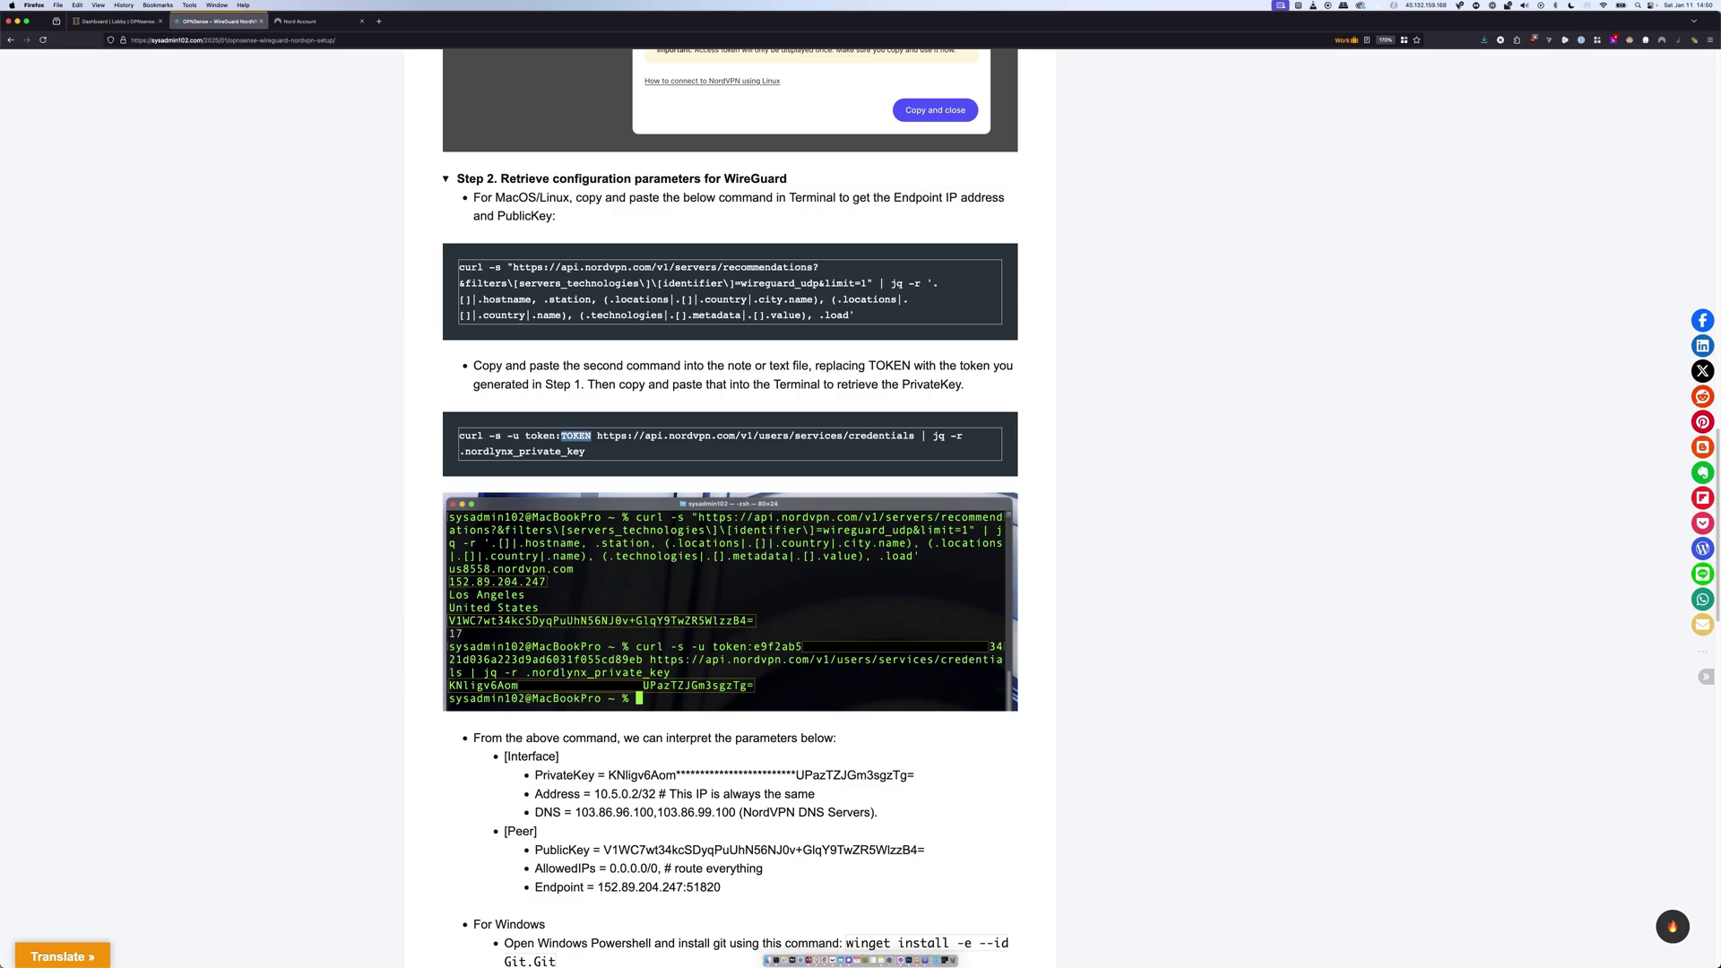
{"action": "mouse_move", "coordinate": [894, 961]}
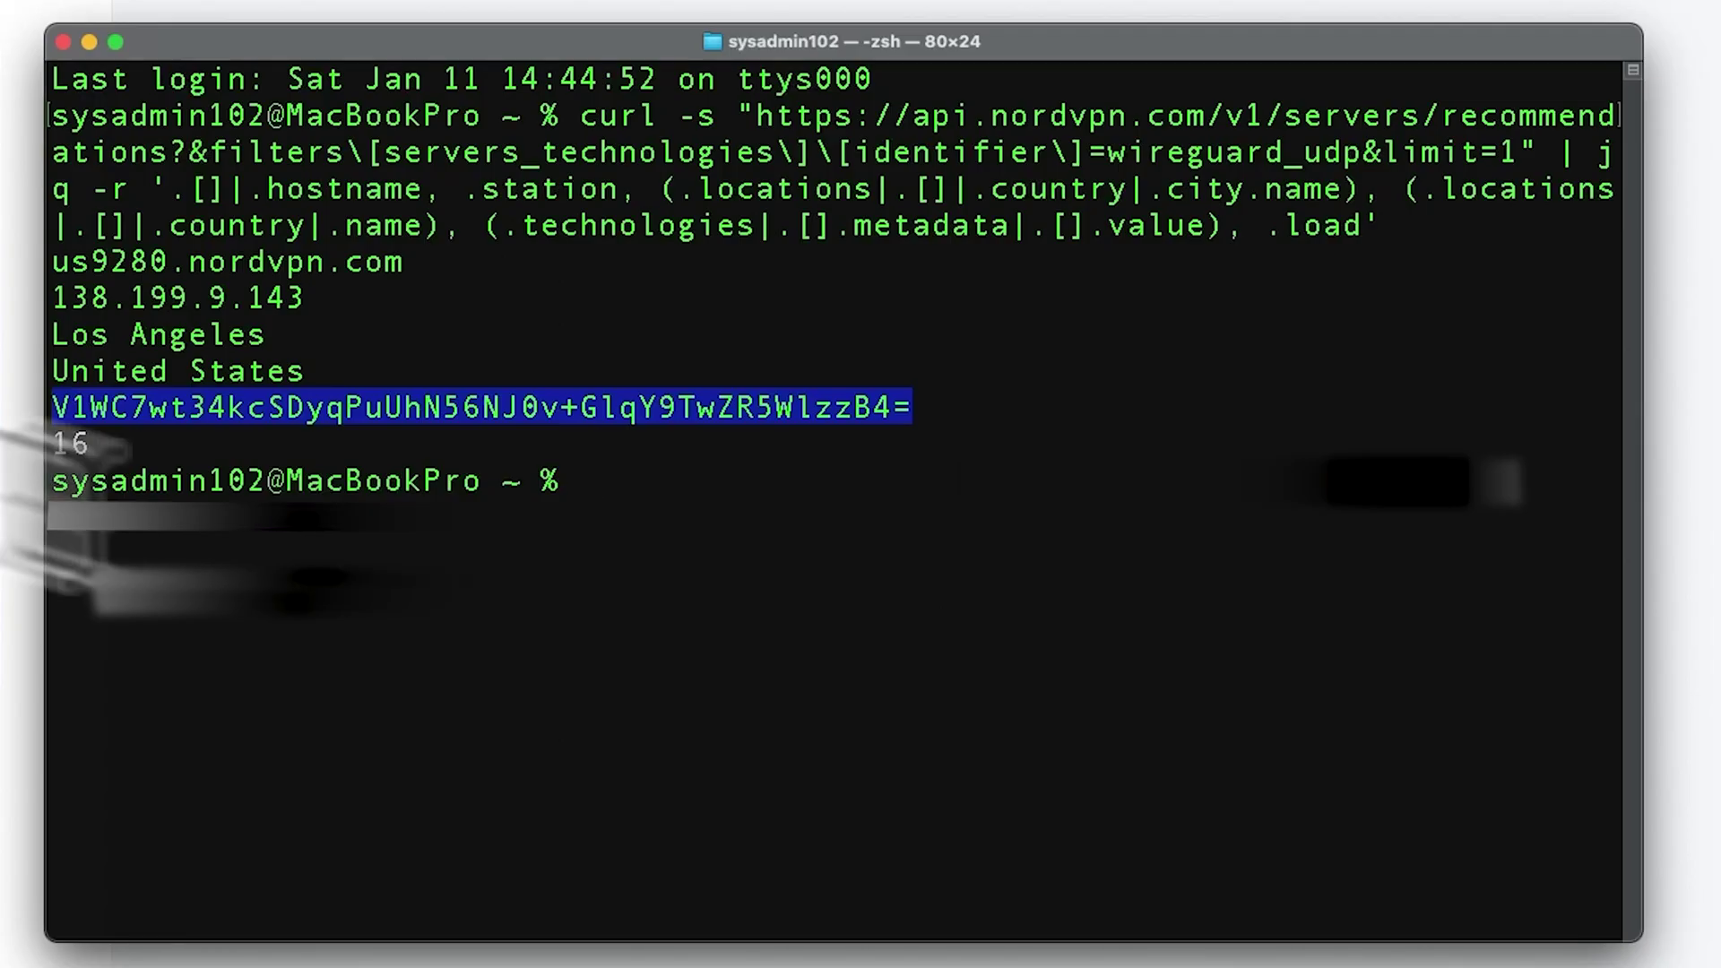
{"action": "key", "text": "super+v"}
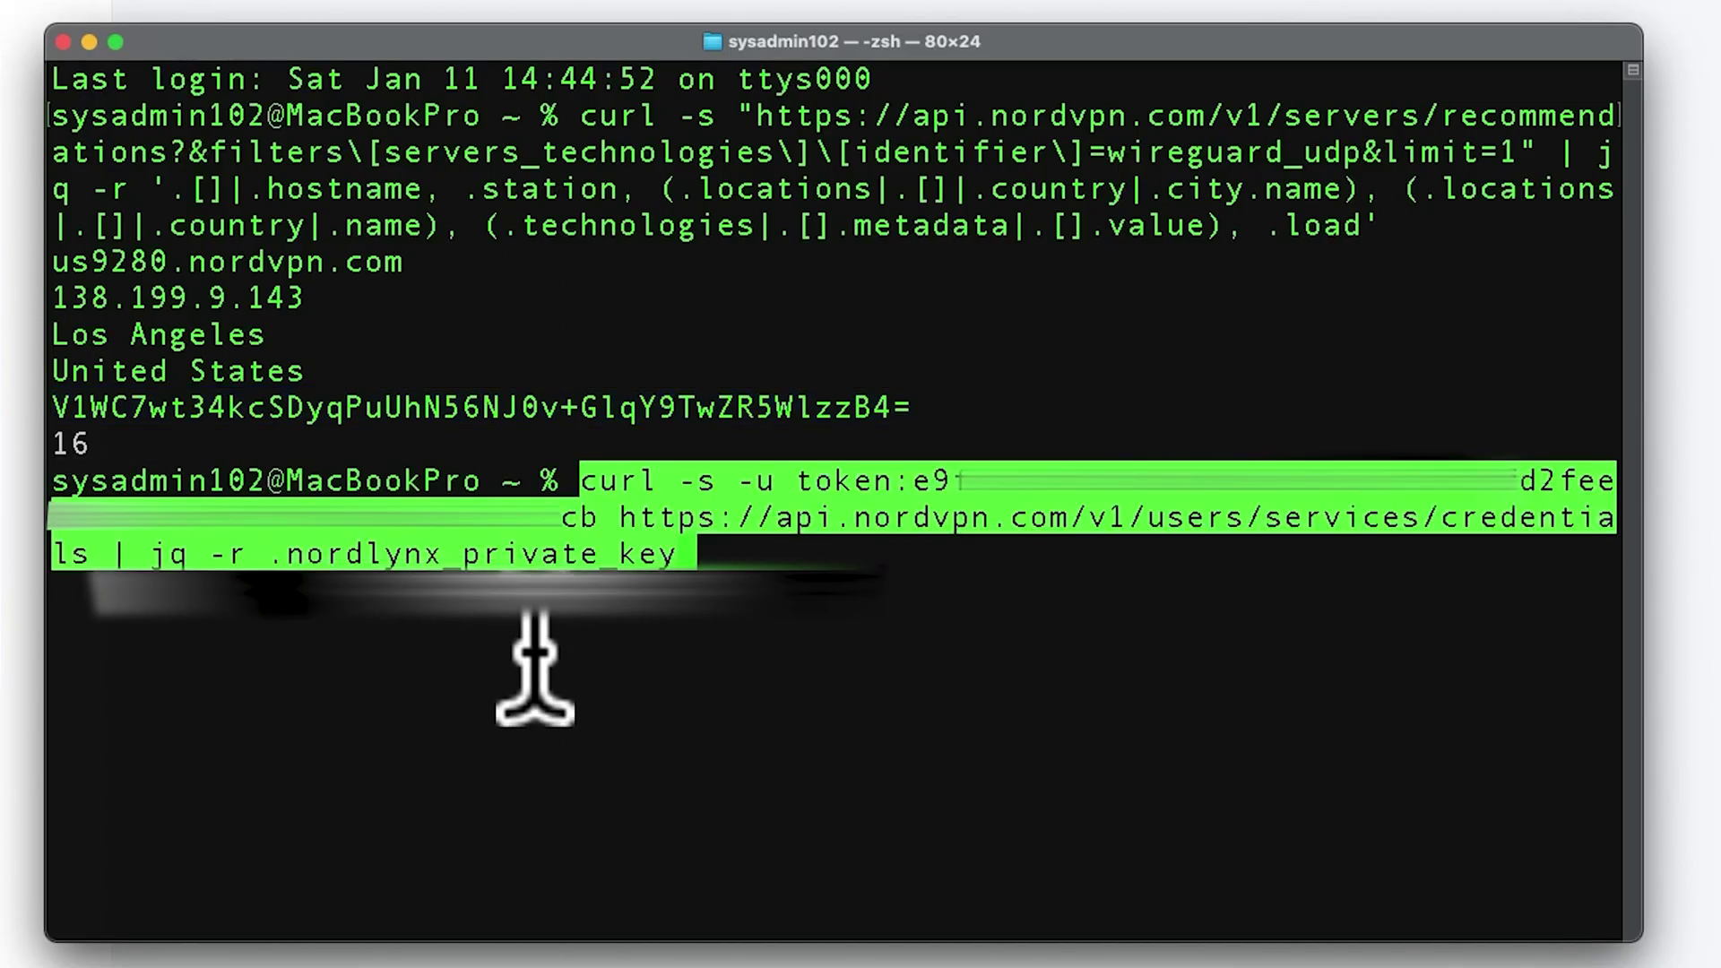
{"action": "key", "text": "Return"}
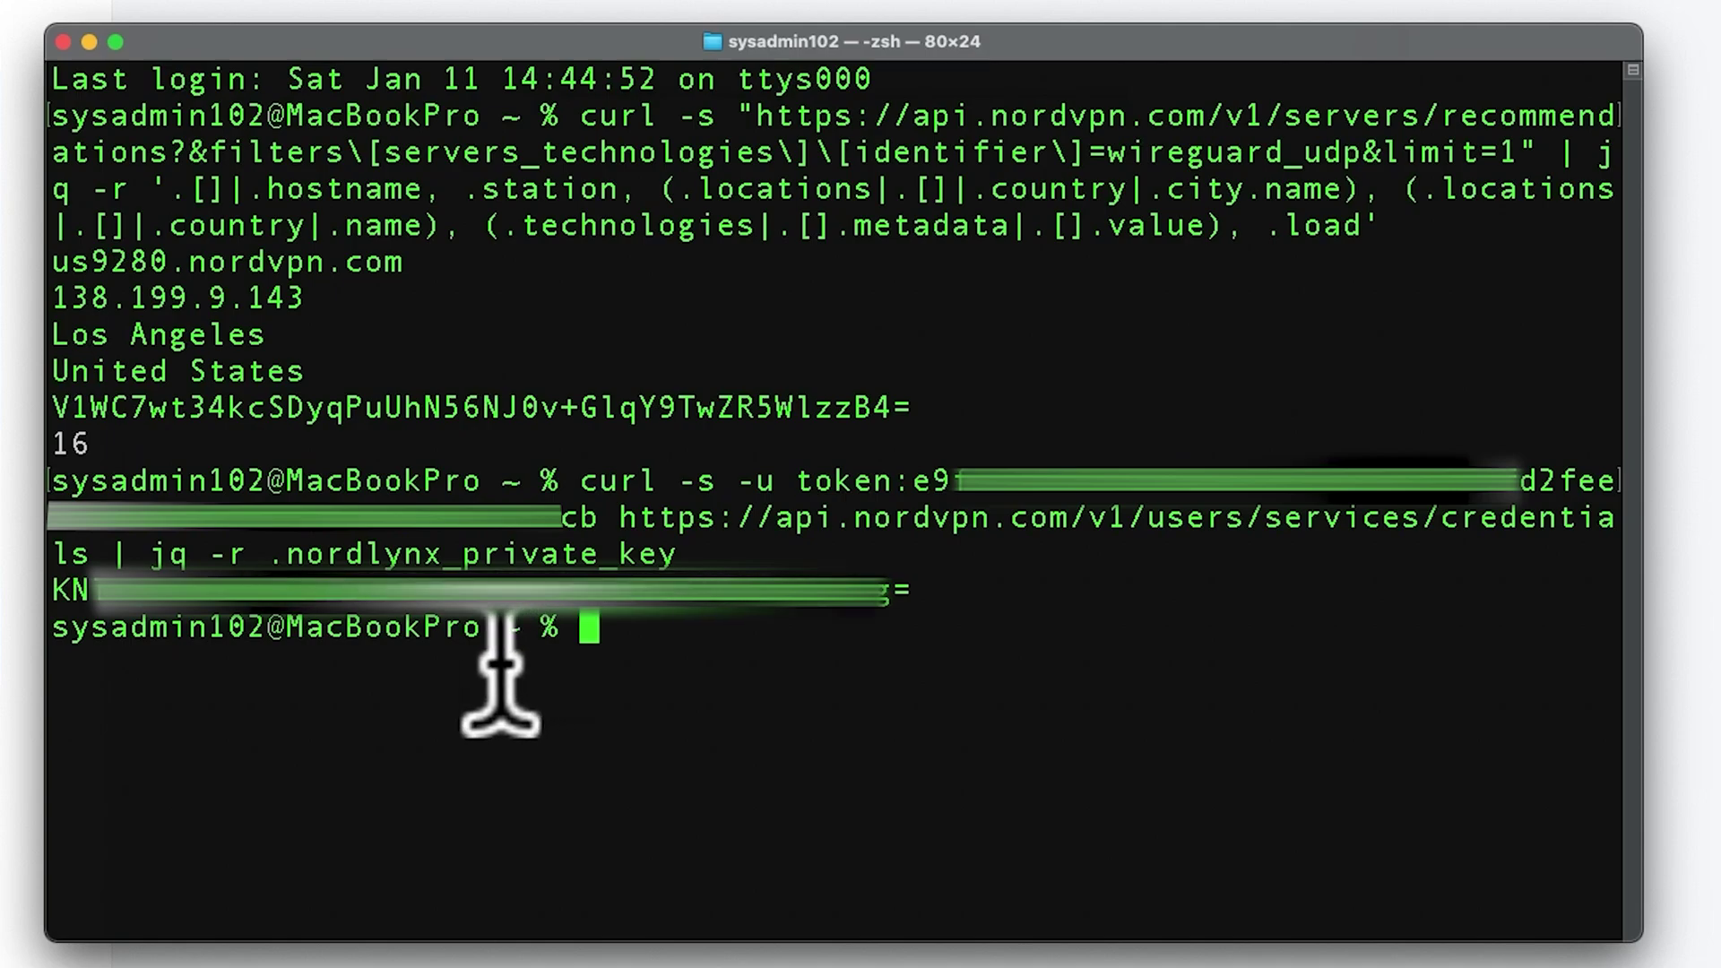
Copy the returned private key from the Terminal output
{"action": "left_click_drag", "start_coordinate": [65, 592], "coordinate": [919, 587]}
{"action": "key", "text": "super+c"}
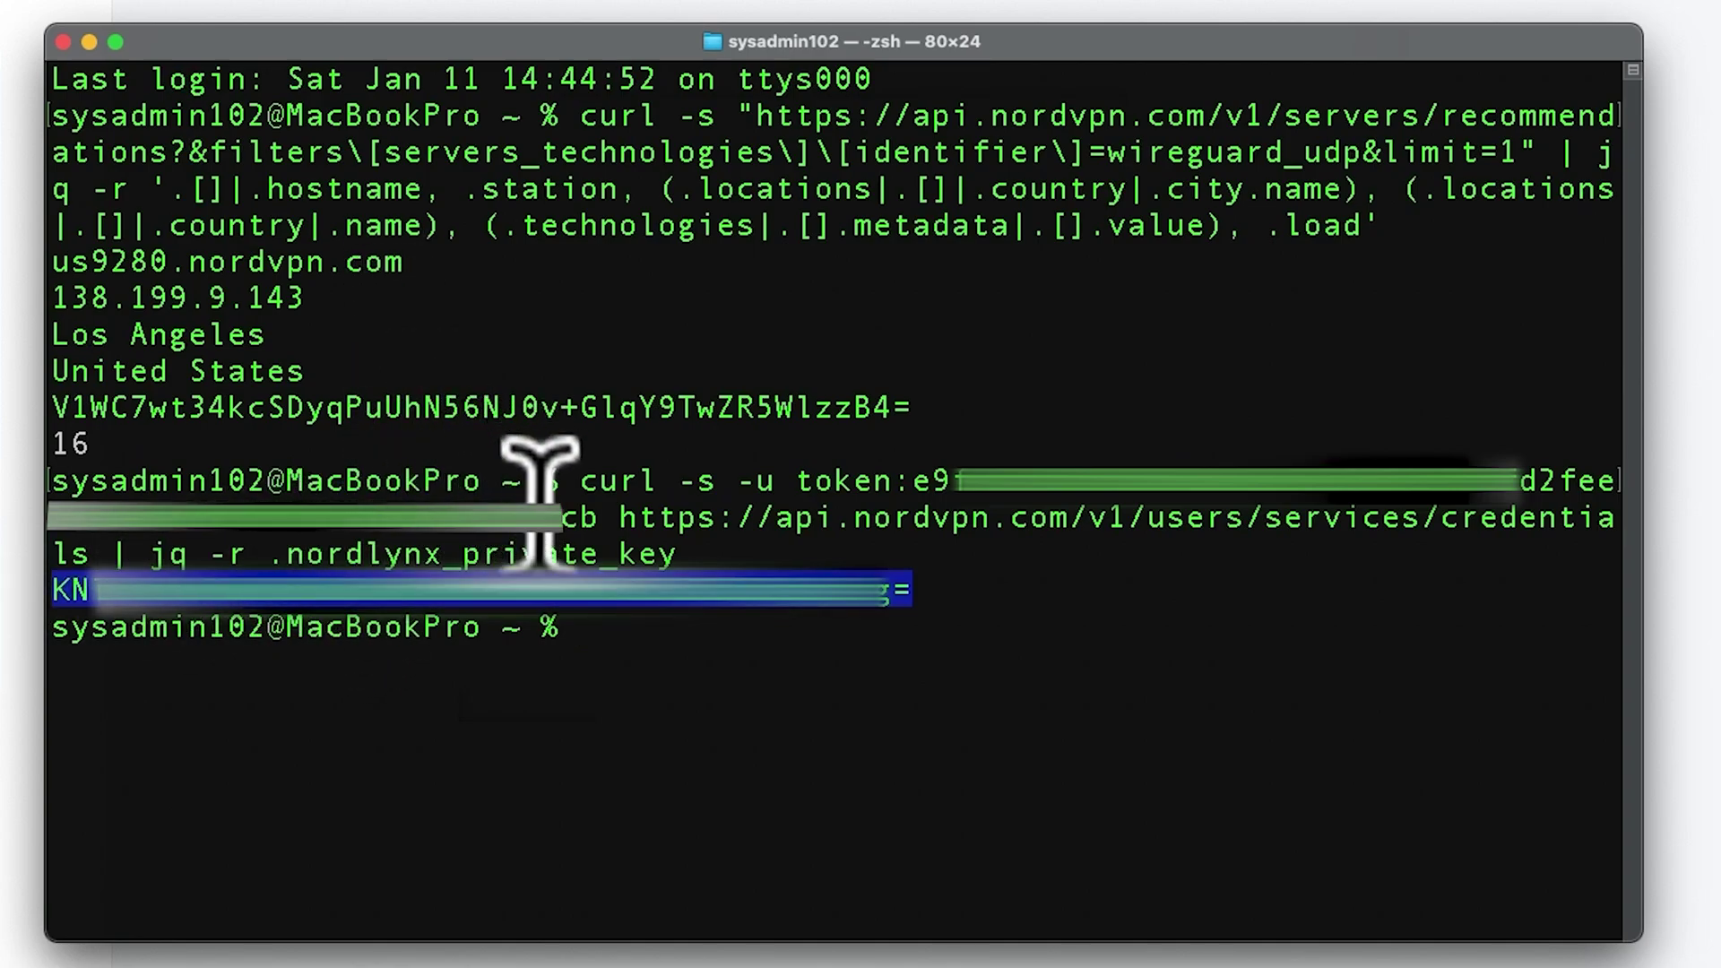
{"action": "left_click", "coordinate": [582, 668]}
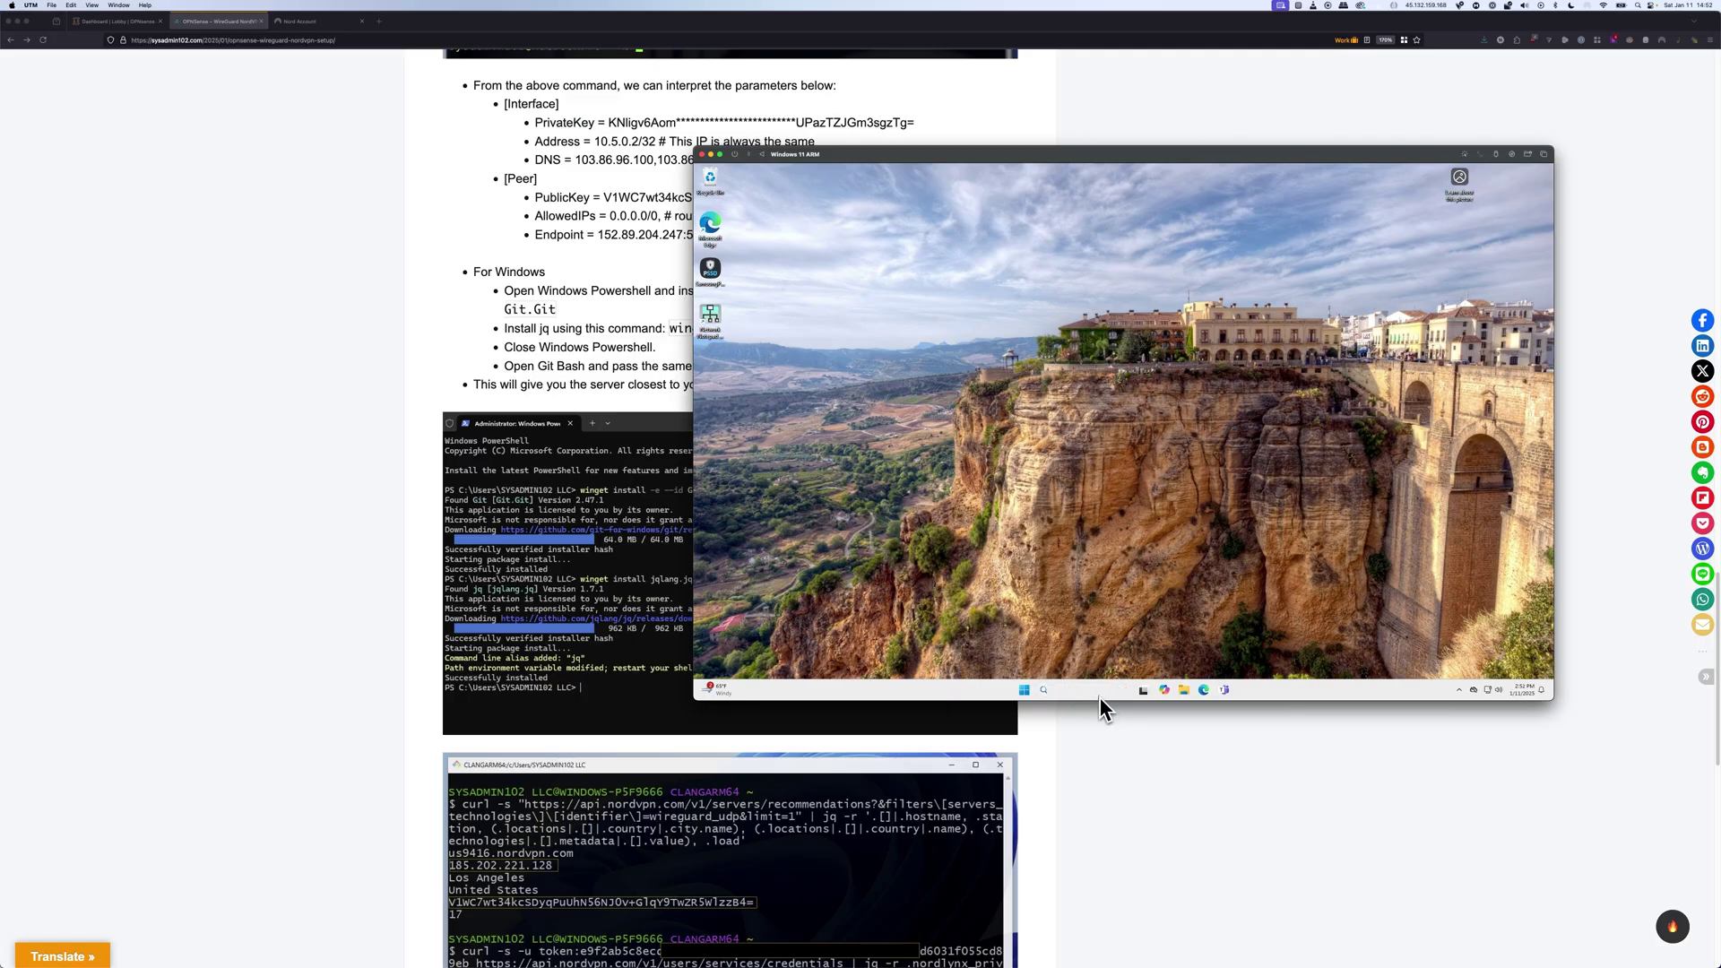
Search for PowerShell in the Windows 11 virtual machine and open it as administrator
{"action": "left_click", "coordinate": [1099, 696]}
{"action": "type", "text": "power"}
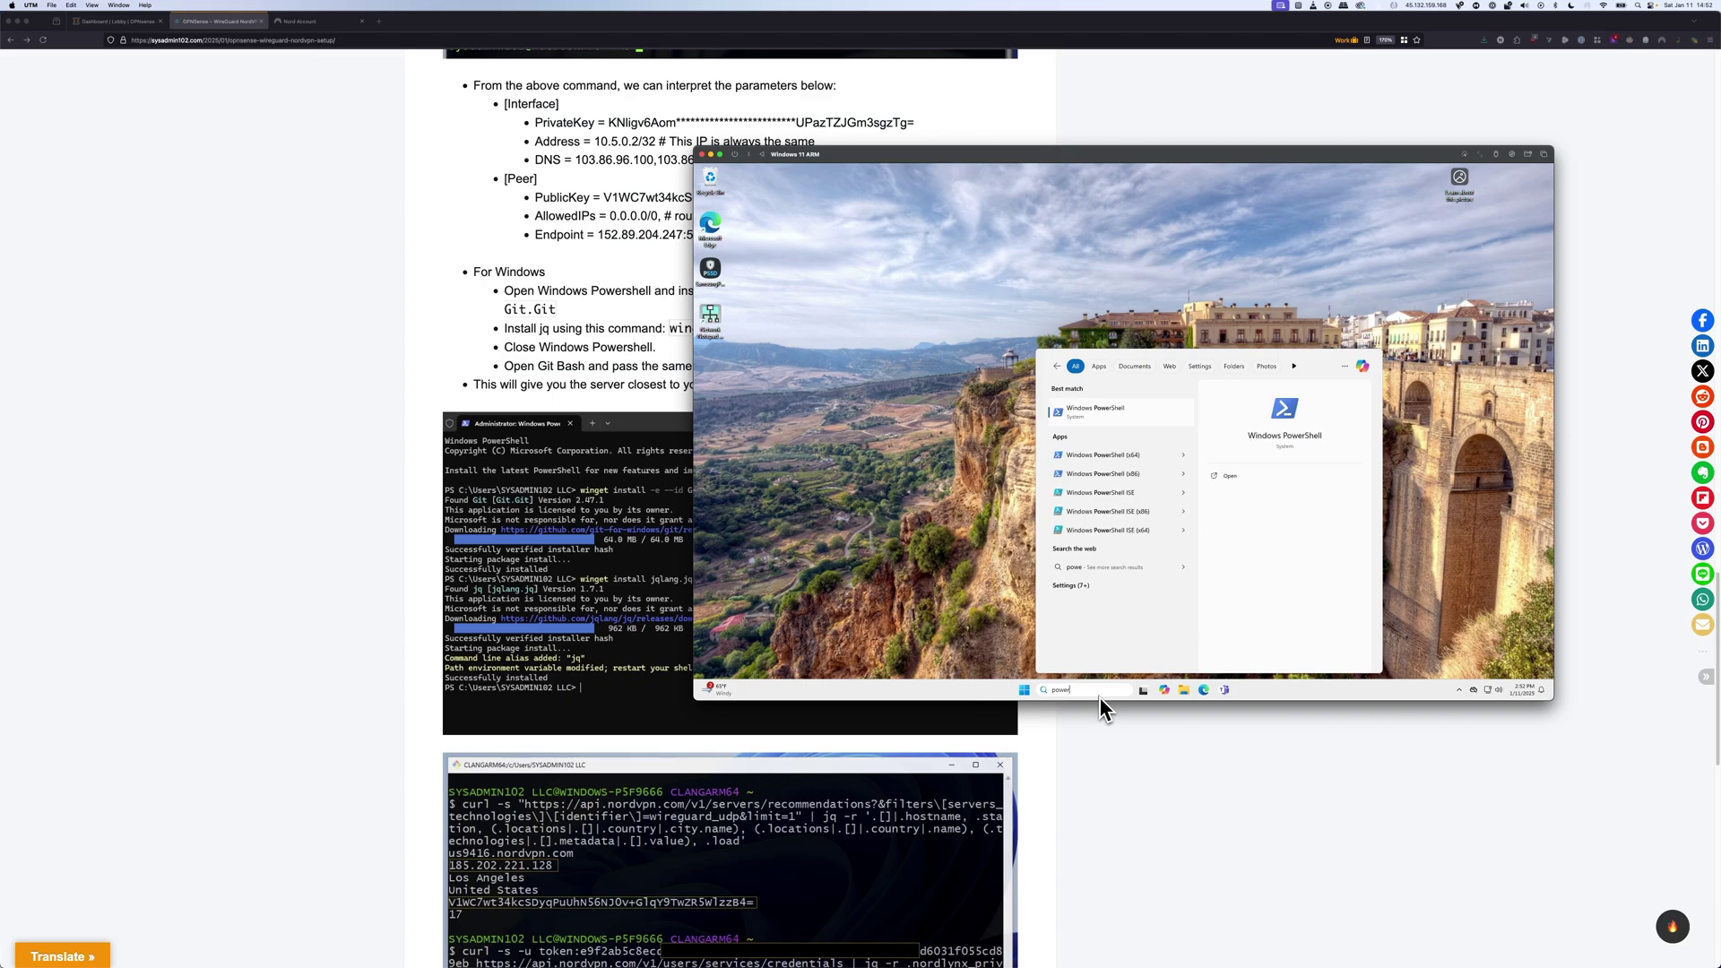
{"action": "key", "text": "ctrl+shift+Return"}
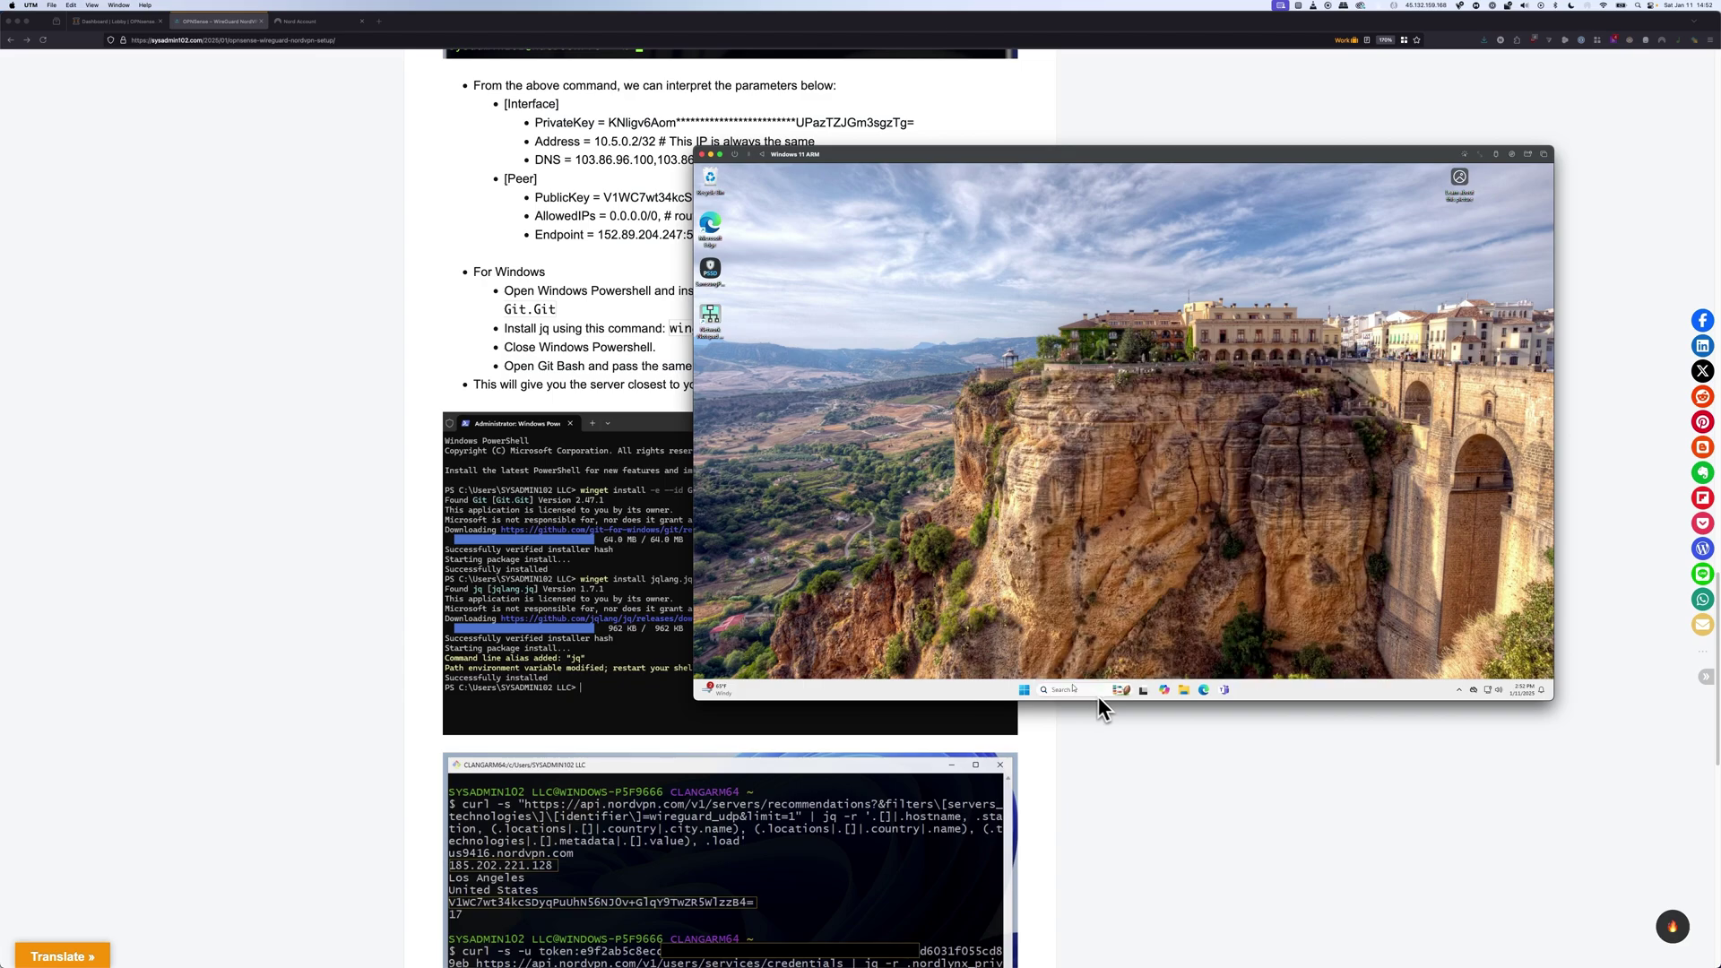
{"action": "left_click_drag", "start_coordinate": [998, 183], "coordinate": [1118, 242]}
Copy "winget install -e --id Git.Git" from the tutorial and run it in PowerShell to install Git
{"action": "left_click", "coordinate": [632, 307]}
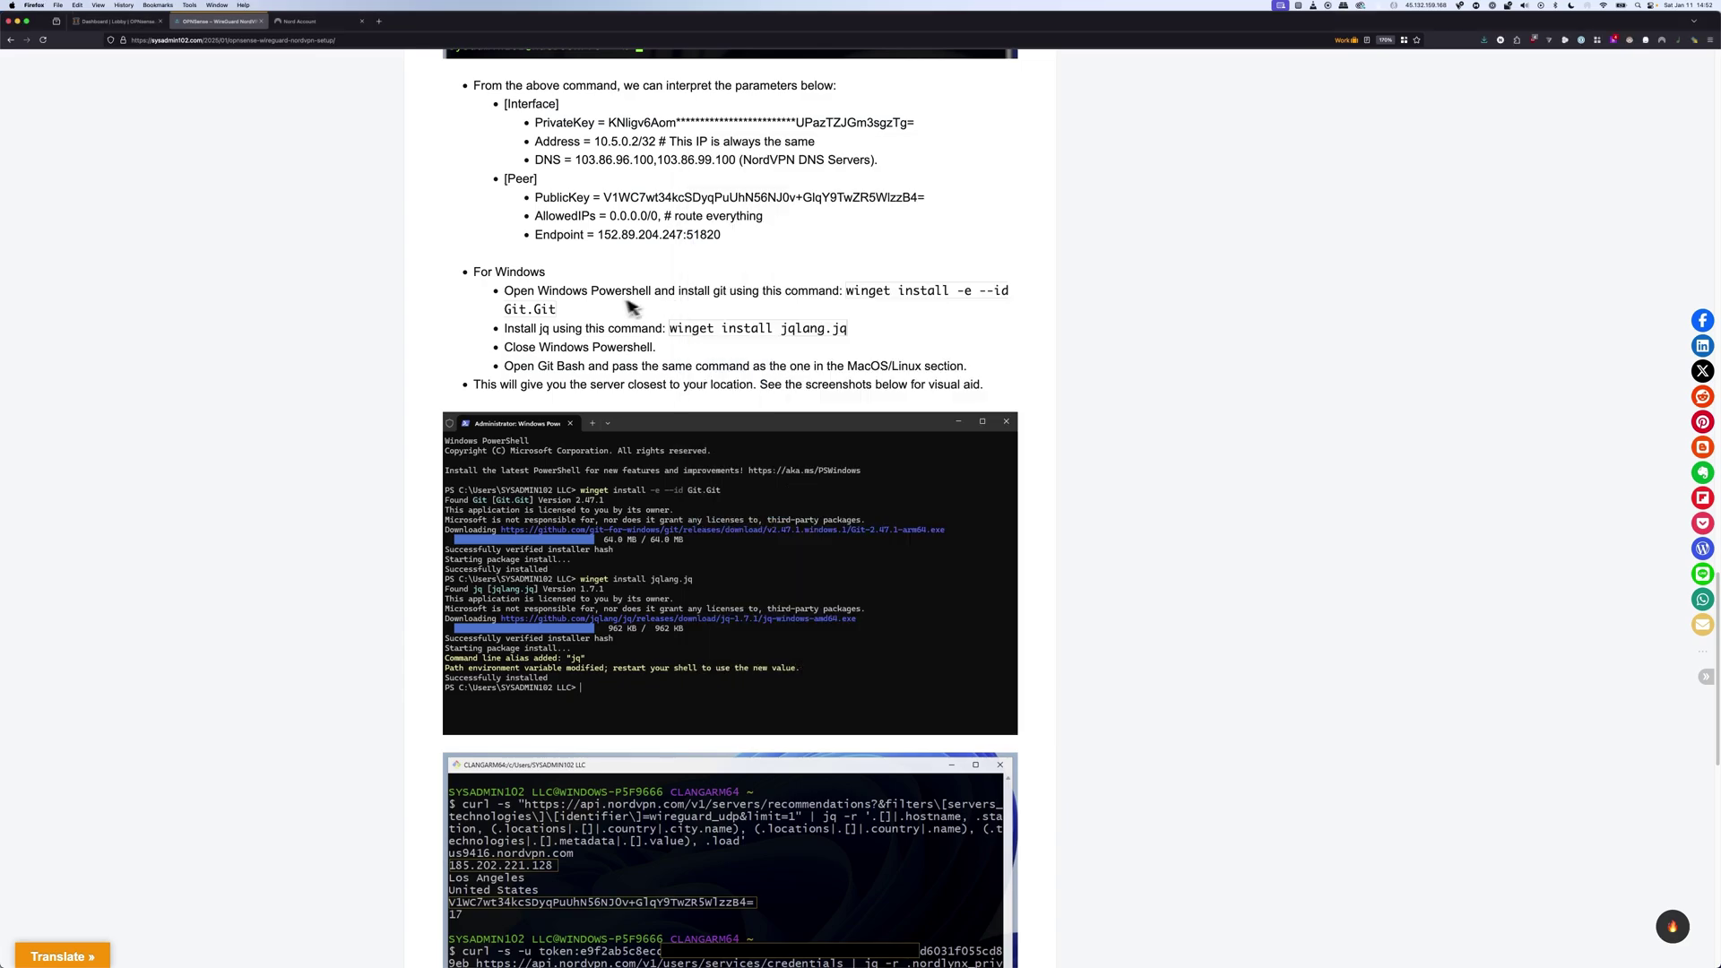
{"action": "left_click", "coordinate": [860, 291]}
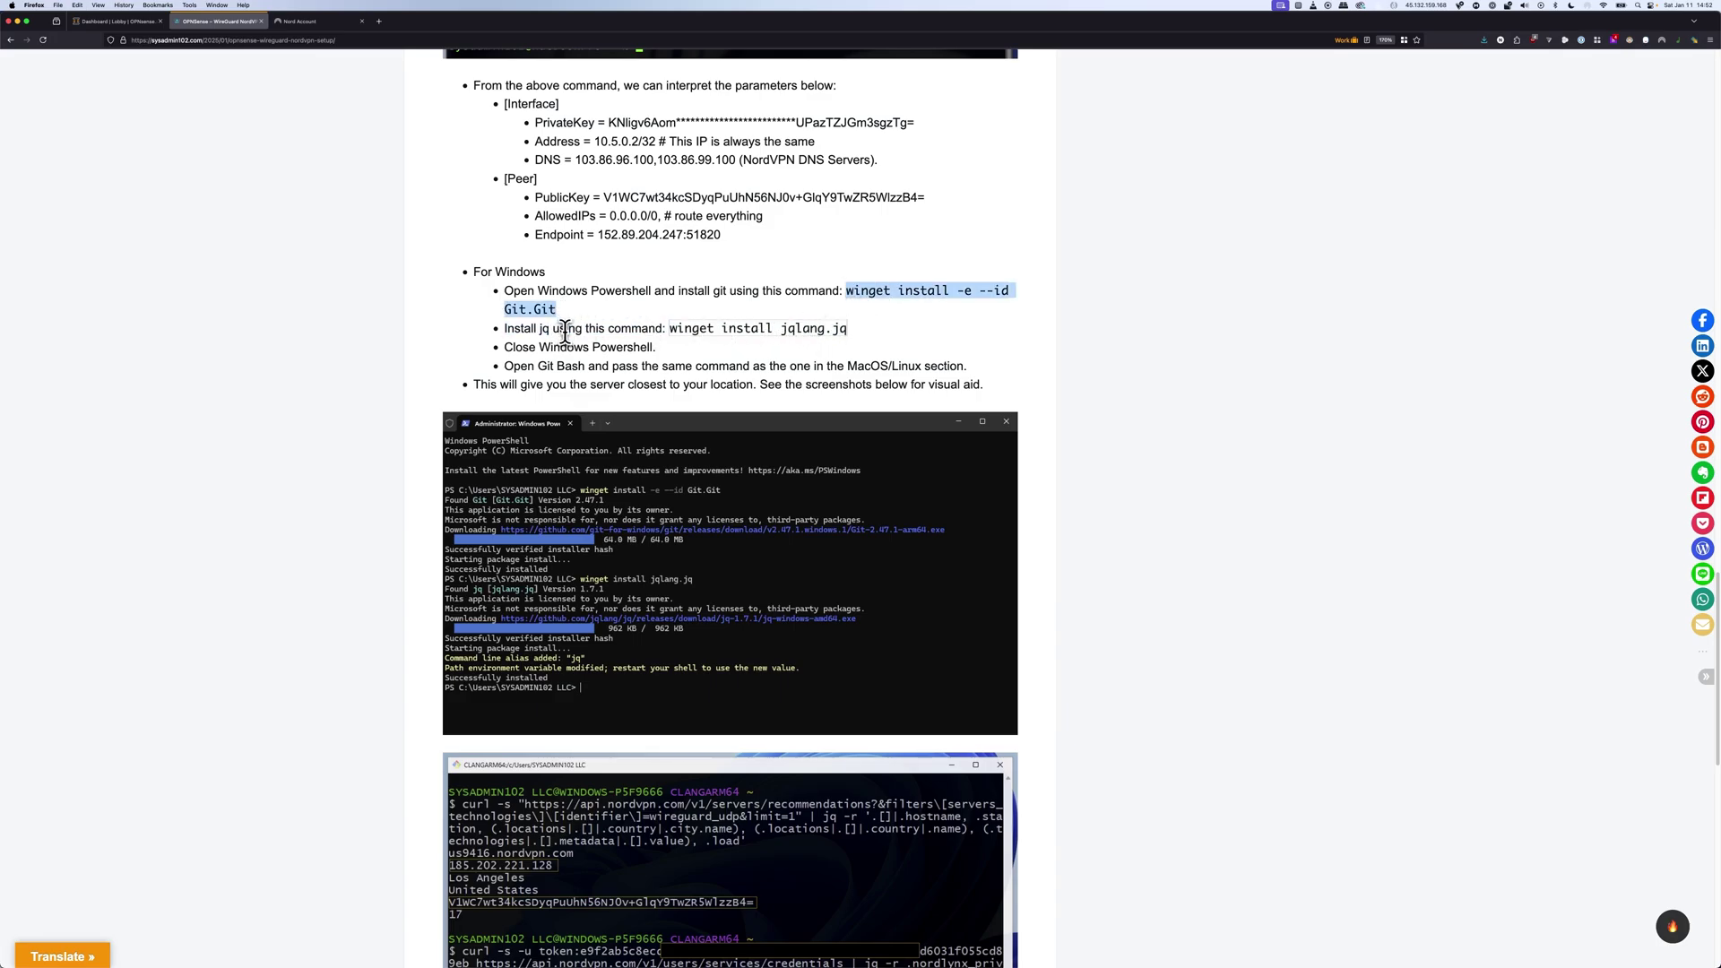
{"action": "key", "text": "super+Tab"}
{"action": "right_click", "coordinate": [931, 306]}
{"action": "key", "text": "Return"}
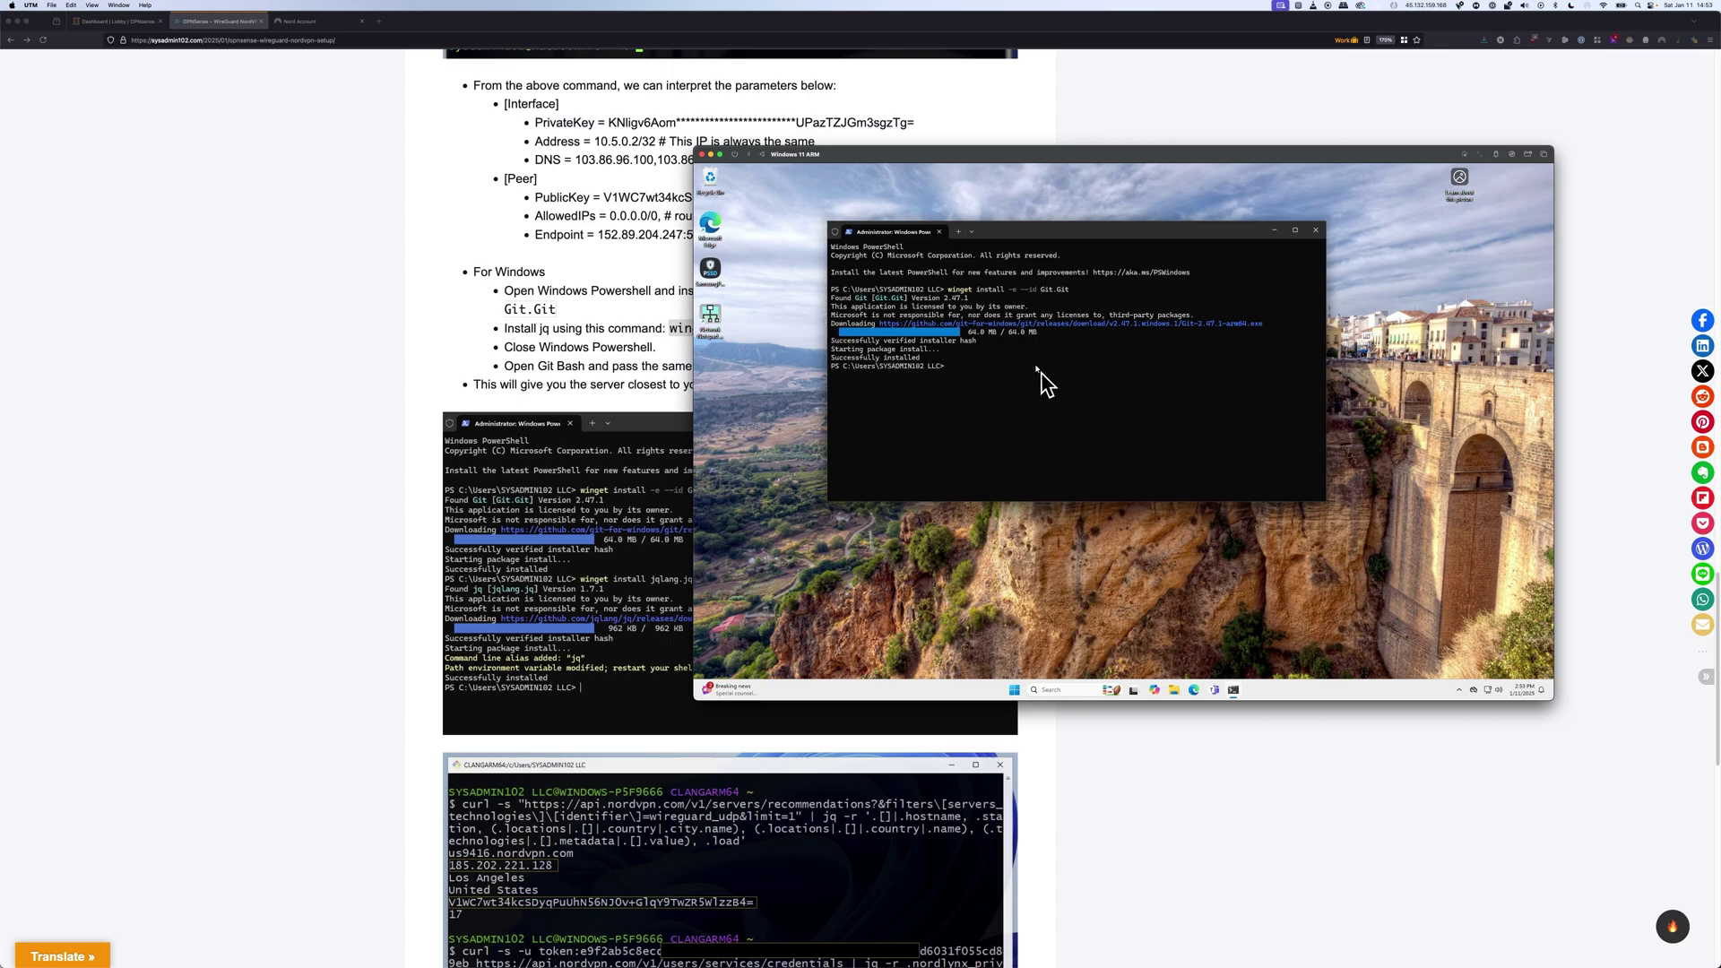
Install jq by running the tutorial's "winget install jqlang.jq" command in PowerShell, and close PowerShell
{"action": "left_click", "coordinate": [654, 361]}
{"action": "left_click", "coordinate": [682, 328]}
{"action": "left_click_drag", "start_coordinate": [670, 328], "coordinate": [848, 331]}
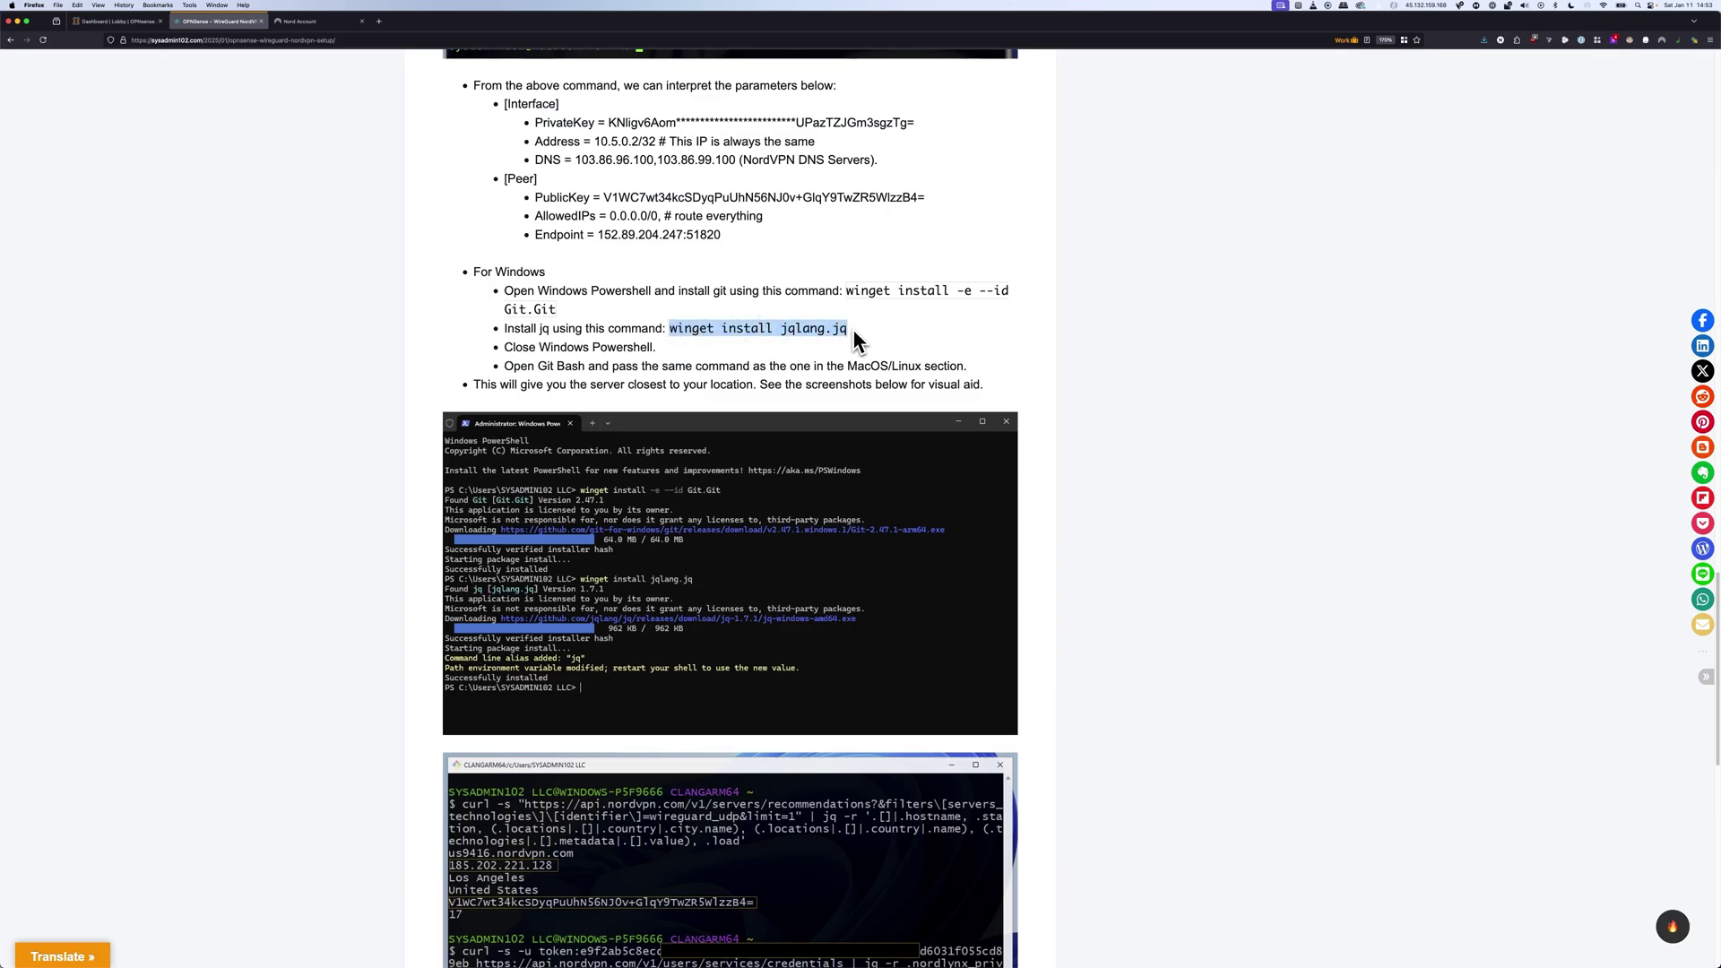
{"action": "key", "text": "super+Tab"}
{"action": "key", "text": "ctrl+v"}
{"action": "key", "text": "Return"}
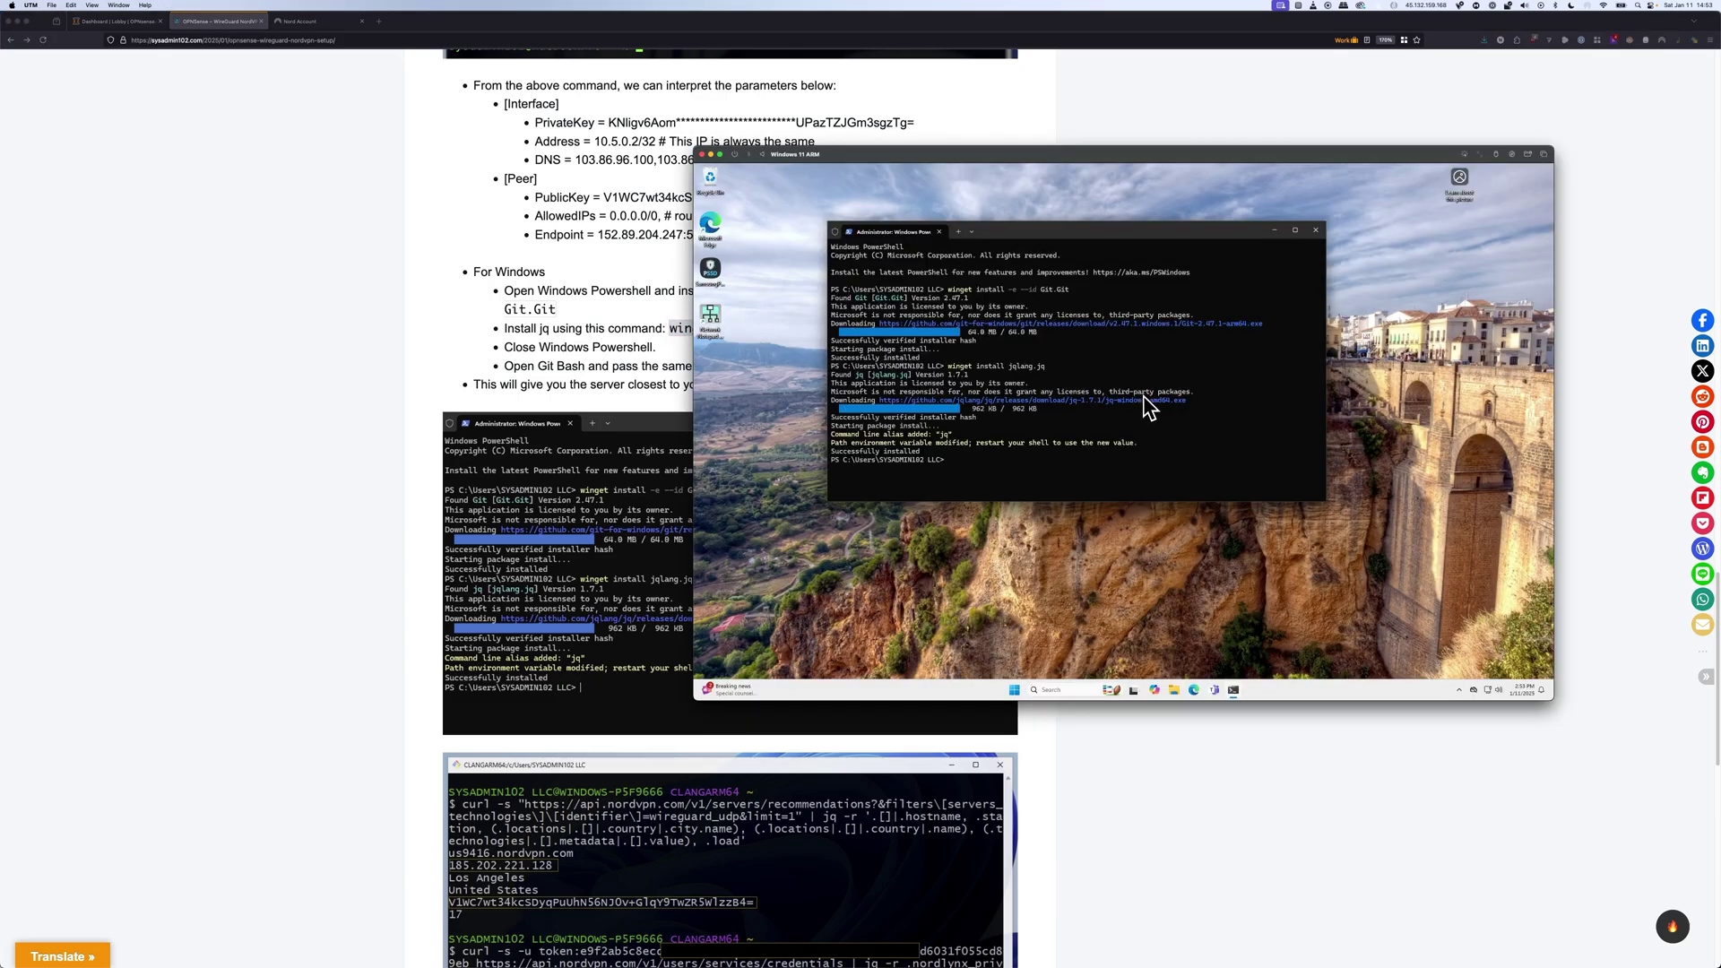
{"action": "key", "text": "alt+F4"}
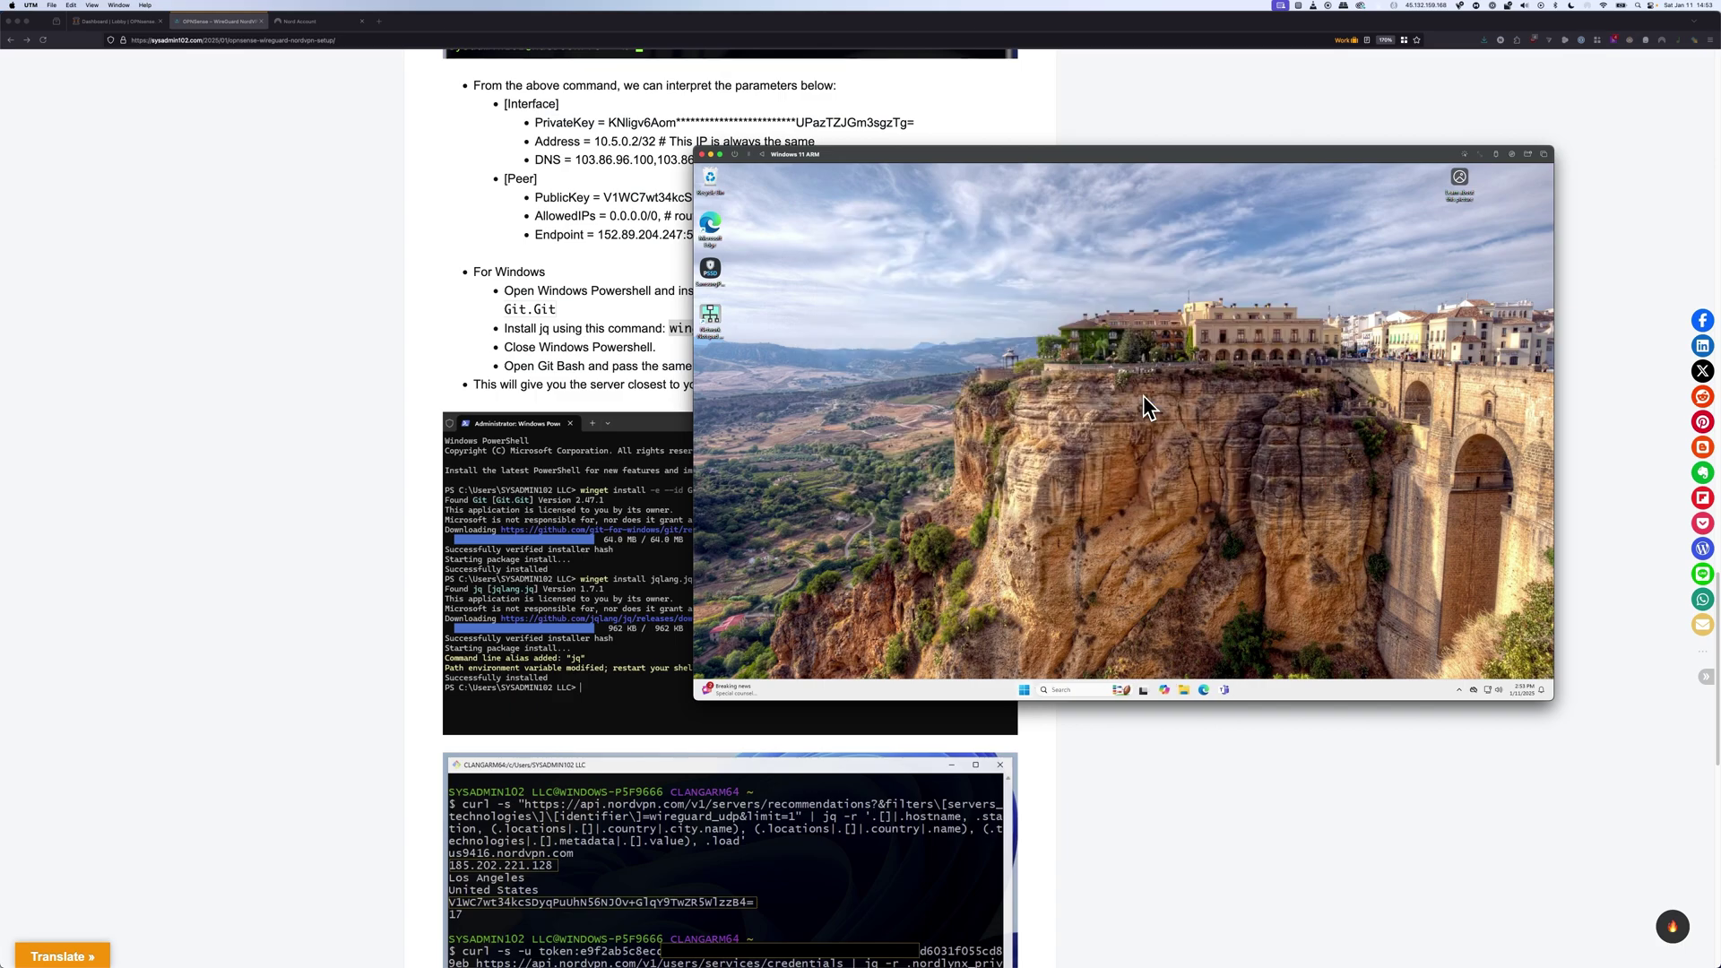
Search for Git Bash in the Windows virtual machine and open it
{"action": "left_click", "coordinate": [1061, 690]}
{"action": "type", "text": "git"}
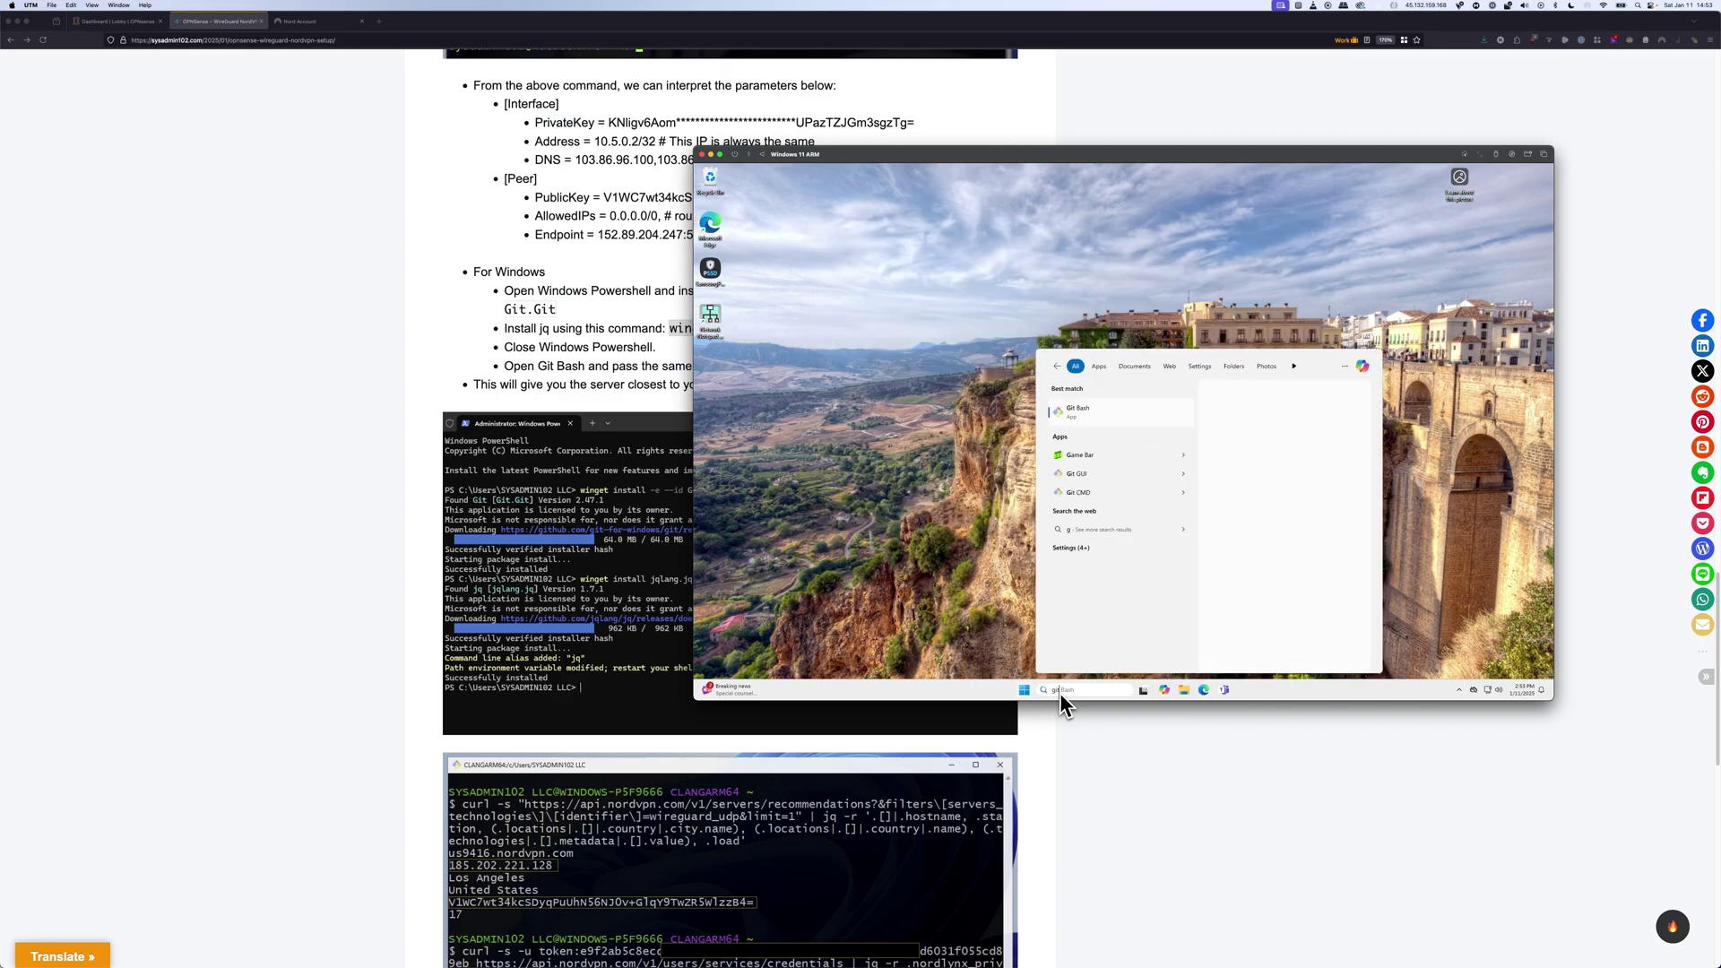
{"action": "left_click", "coordinate": [1092, 416]}
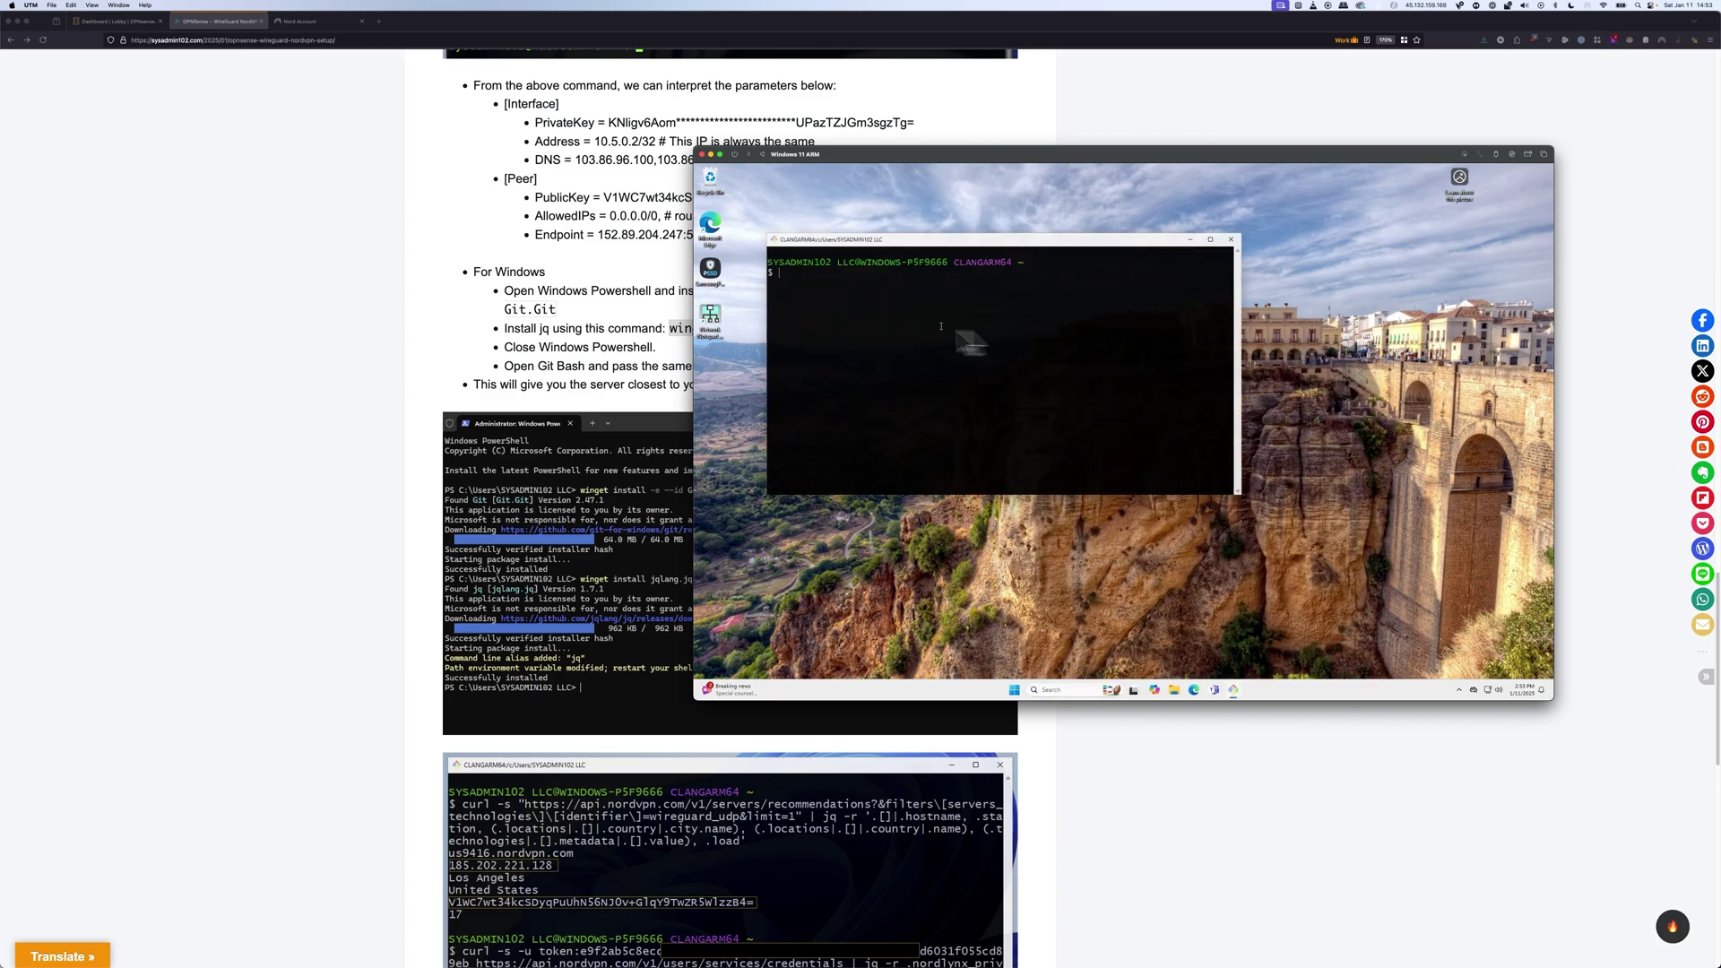
Copy the tutorial's first curl command for NordVPN server recommendations and run it in Git Bash on the Windows virtual machine
{"action": "left_click", "coordinate": [491, 269]}
{"action": "scroll", "coordinate": [511, 251], "scroll_direction": "up", "scroll_amount": 5}
{"action": "scroll", "coordinate": [518, 287], "scroll_direction": "up", "scroll_amount": 10}
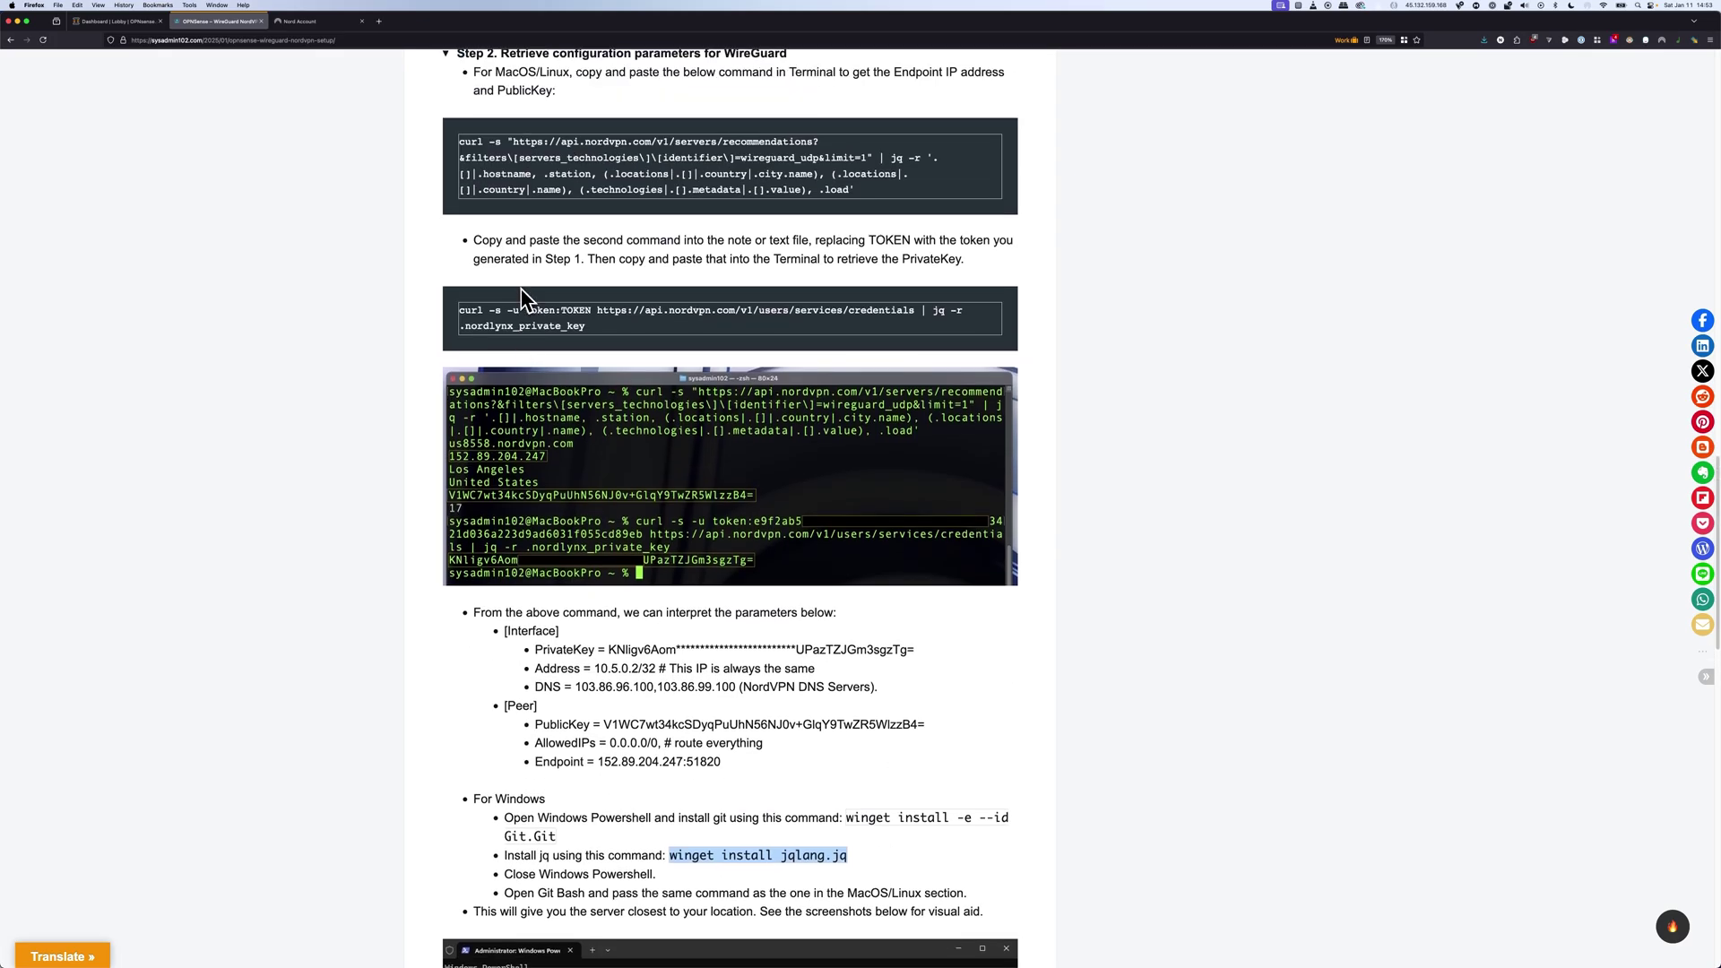
{"action": "left_click_drag", "start_coordinate": [463, 285], "coordinate": [867, 336]}
{"action": "key", "text": "super+Tab"}
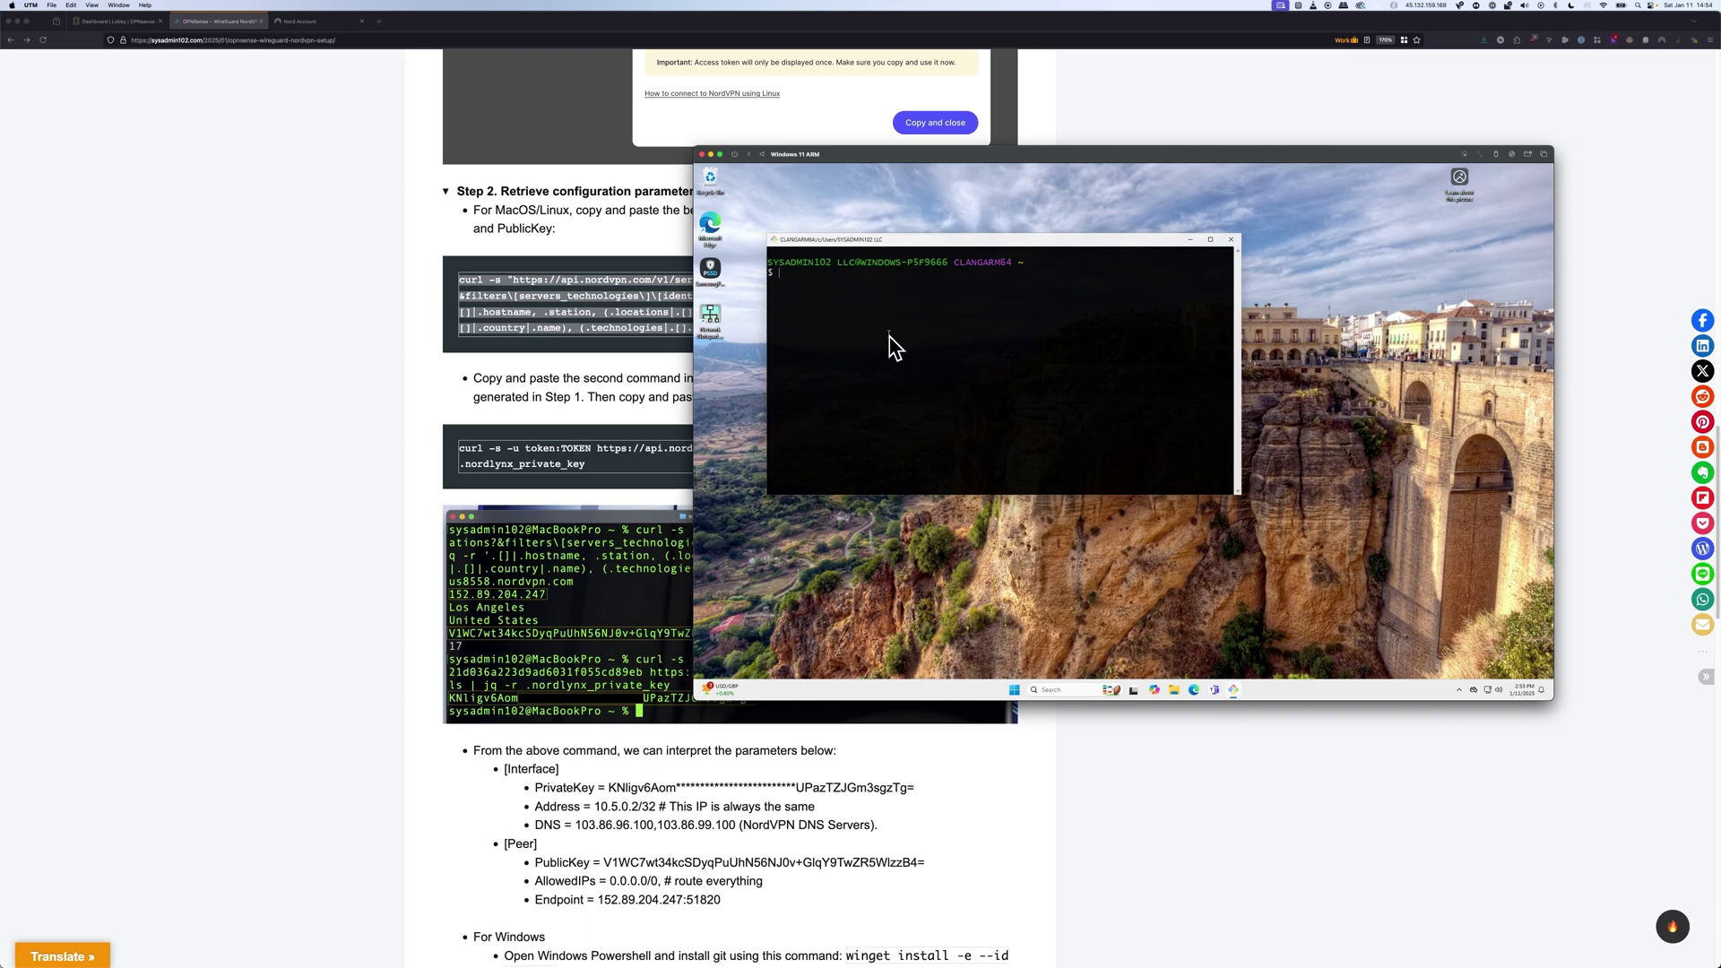
{"action": "key", "text": "shift+Insert"}
{"action": "key", "text": "Return"}
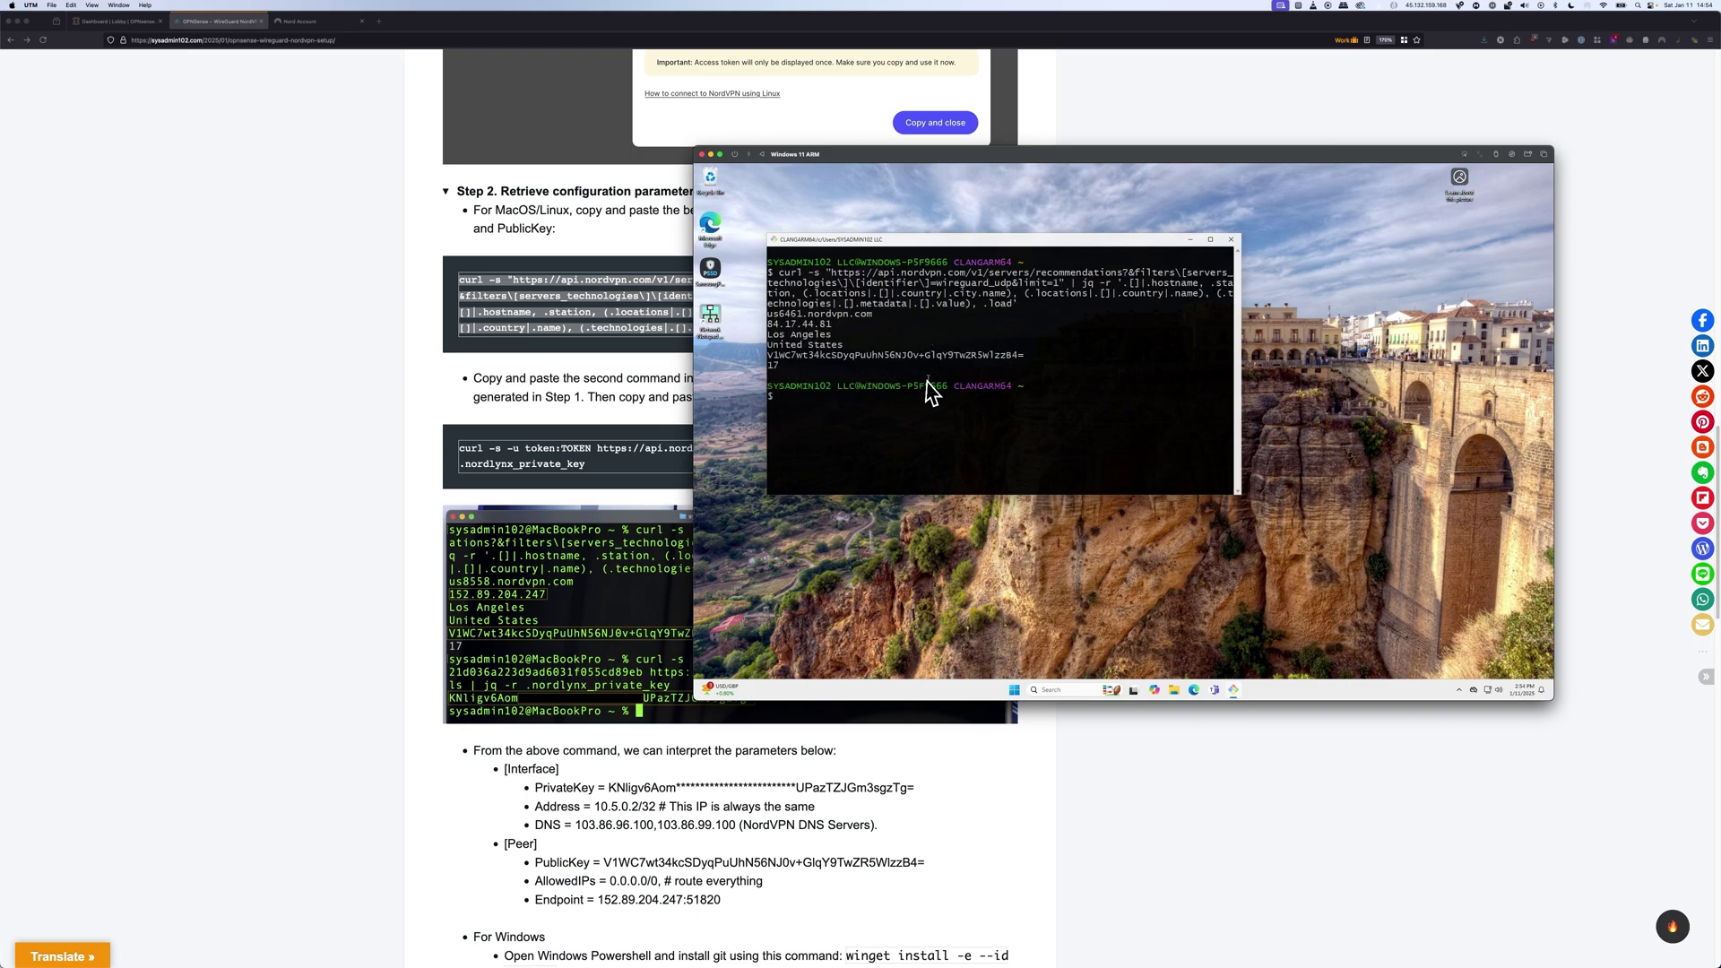
Run the tutorial's NordVPN credentials curl command in Git Bash with the access token inserted to retrieve the WireGuard private key
{"action": "key", "text": "super+Tab"}
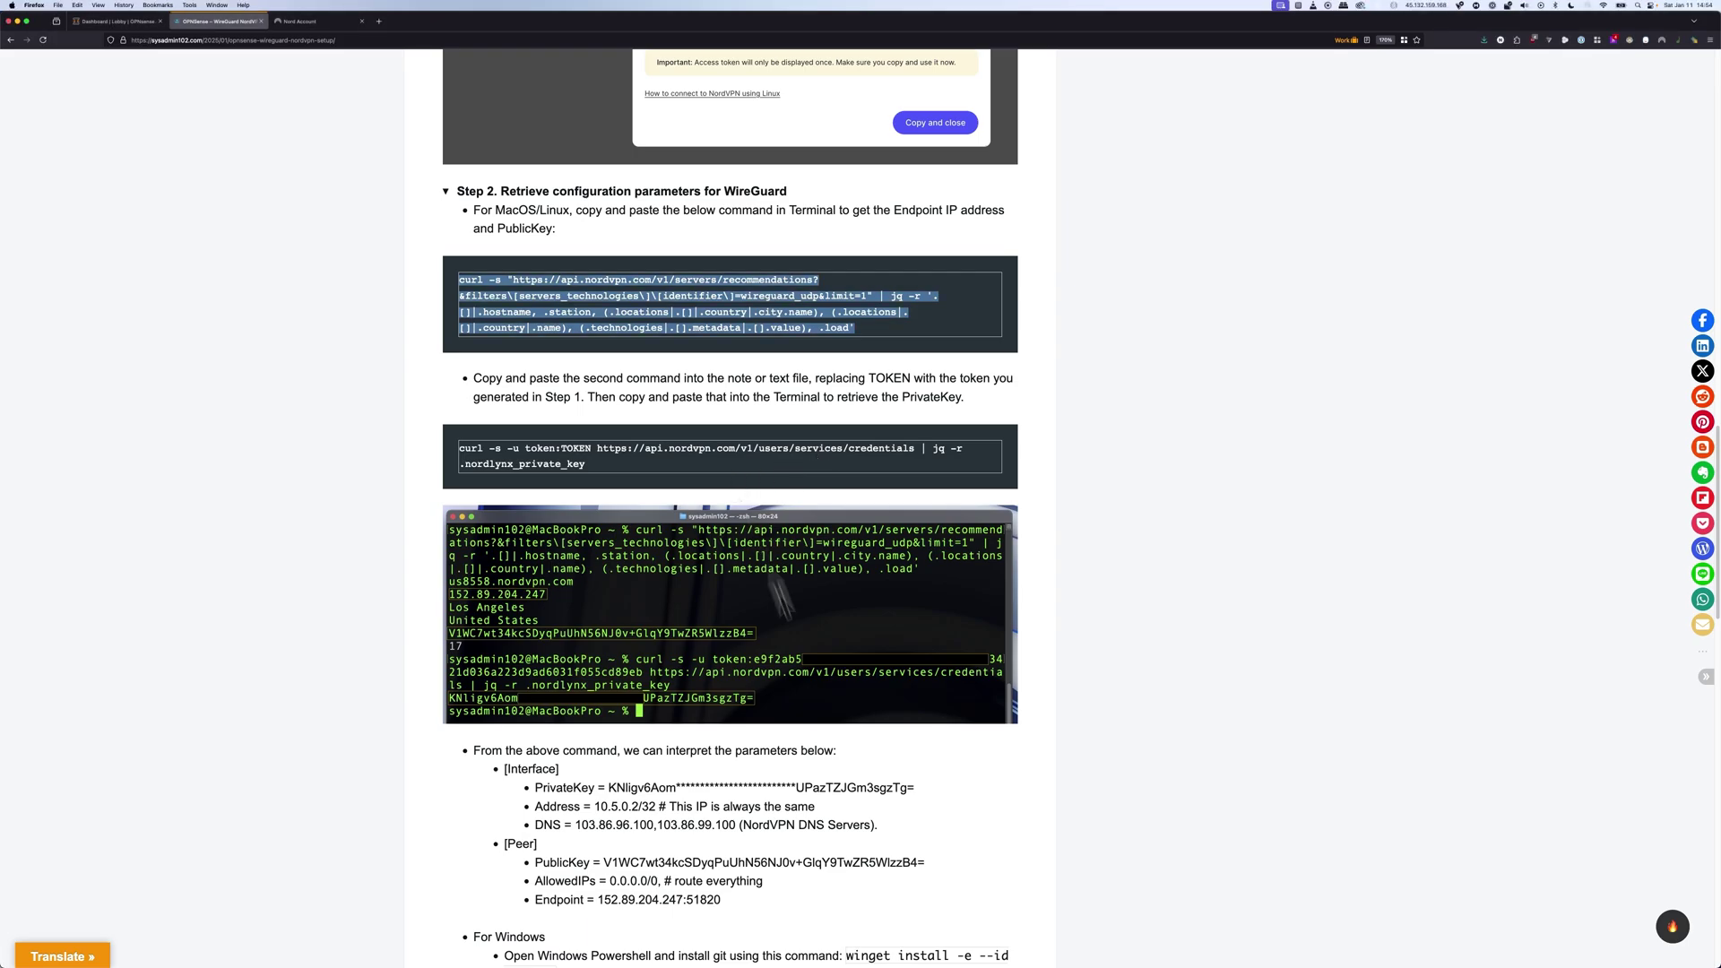
{"action": "left_click", "coordinate": [981, 937]}
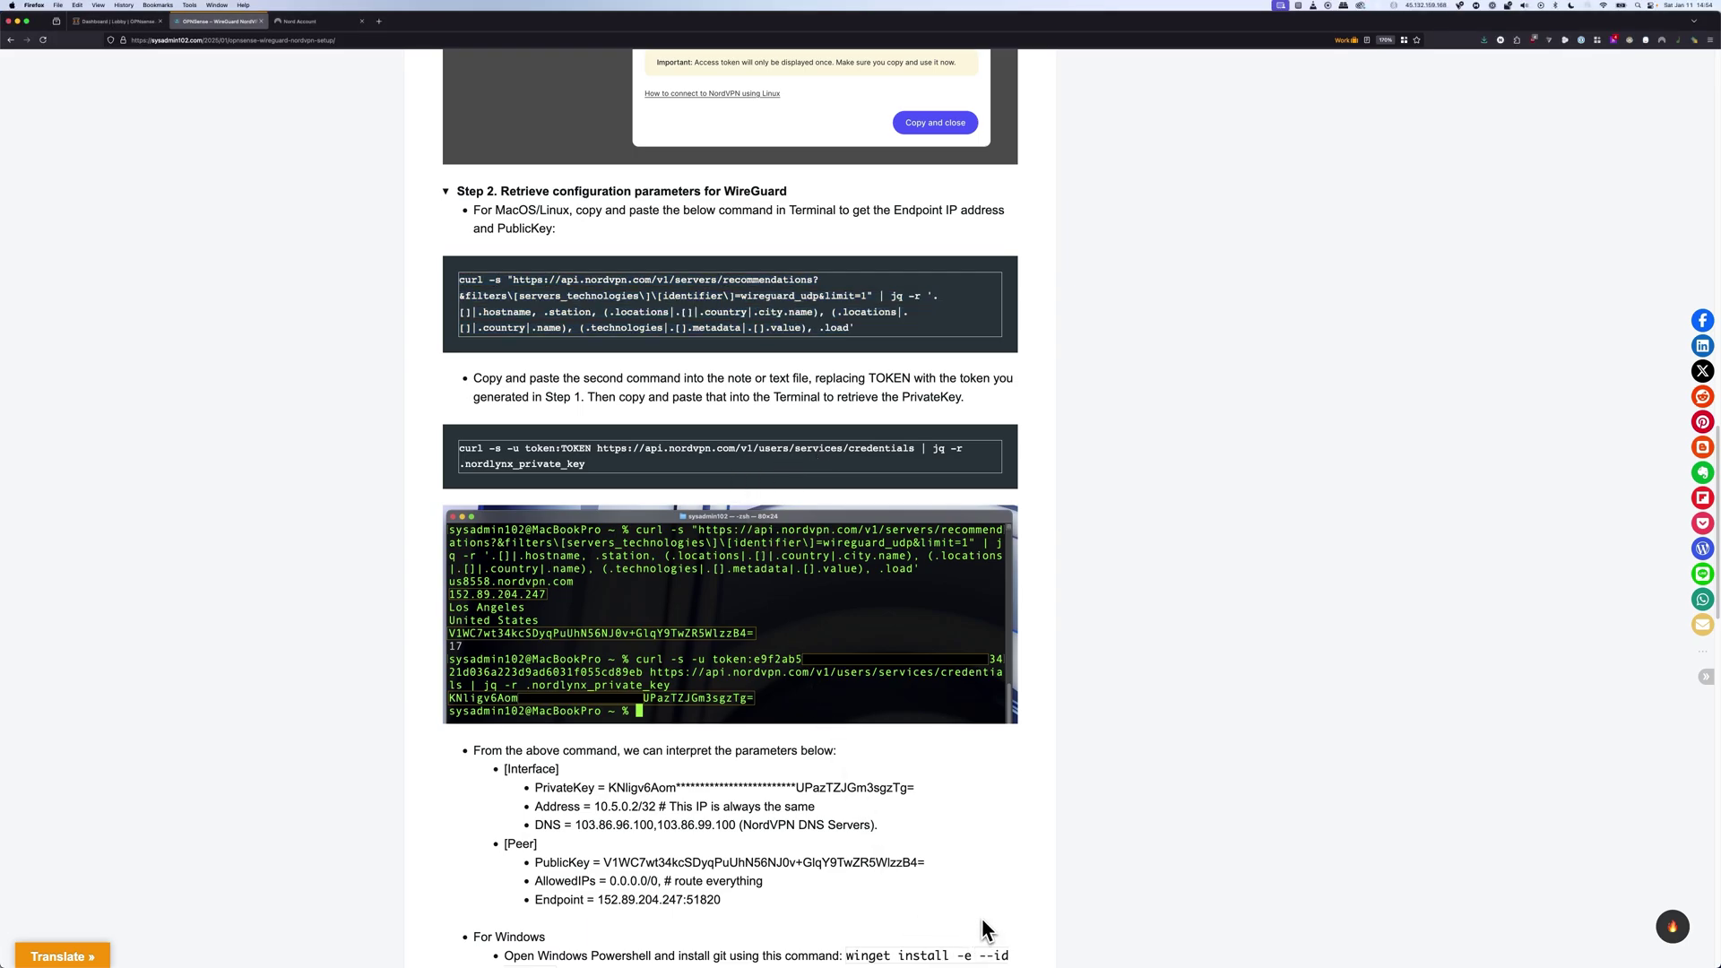
{"action": "left_click", "coordinate": [964, 941]}
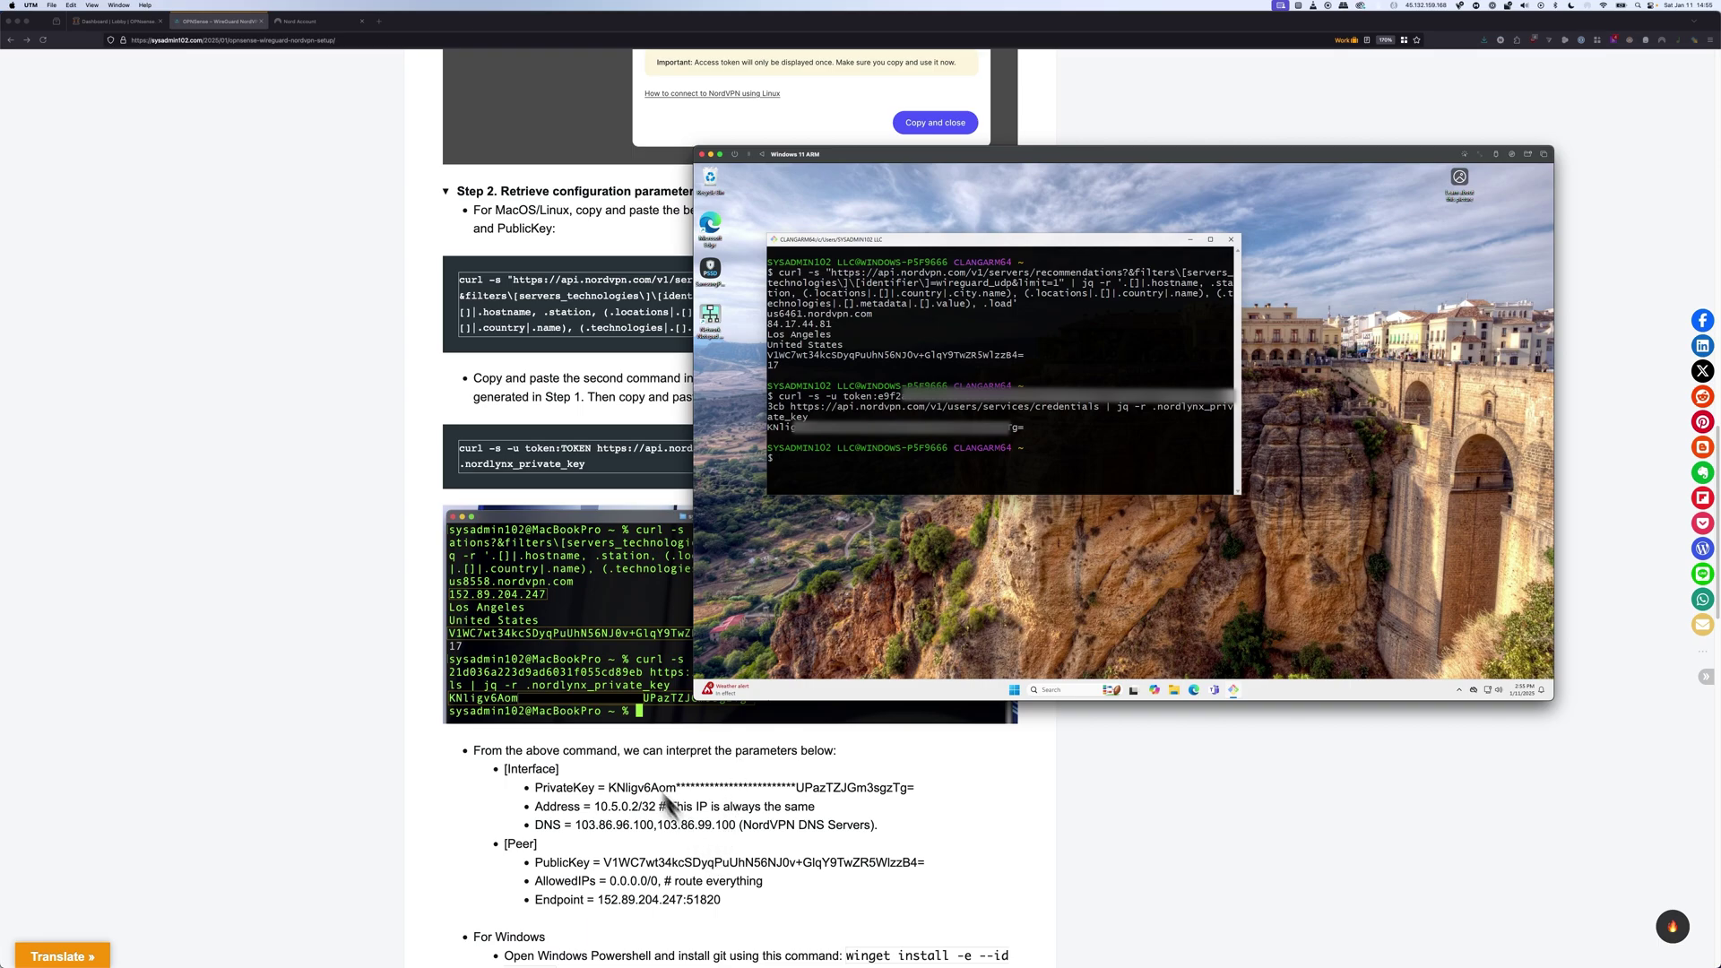
Switch to OPNsense in the browser and open the configuration backups page at its Download section
{"action": "left_click", "coordinate": [349, 751]}
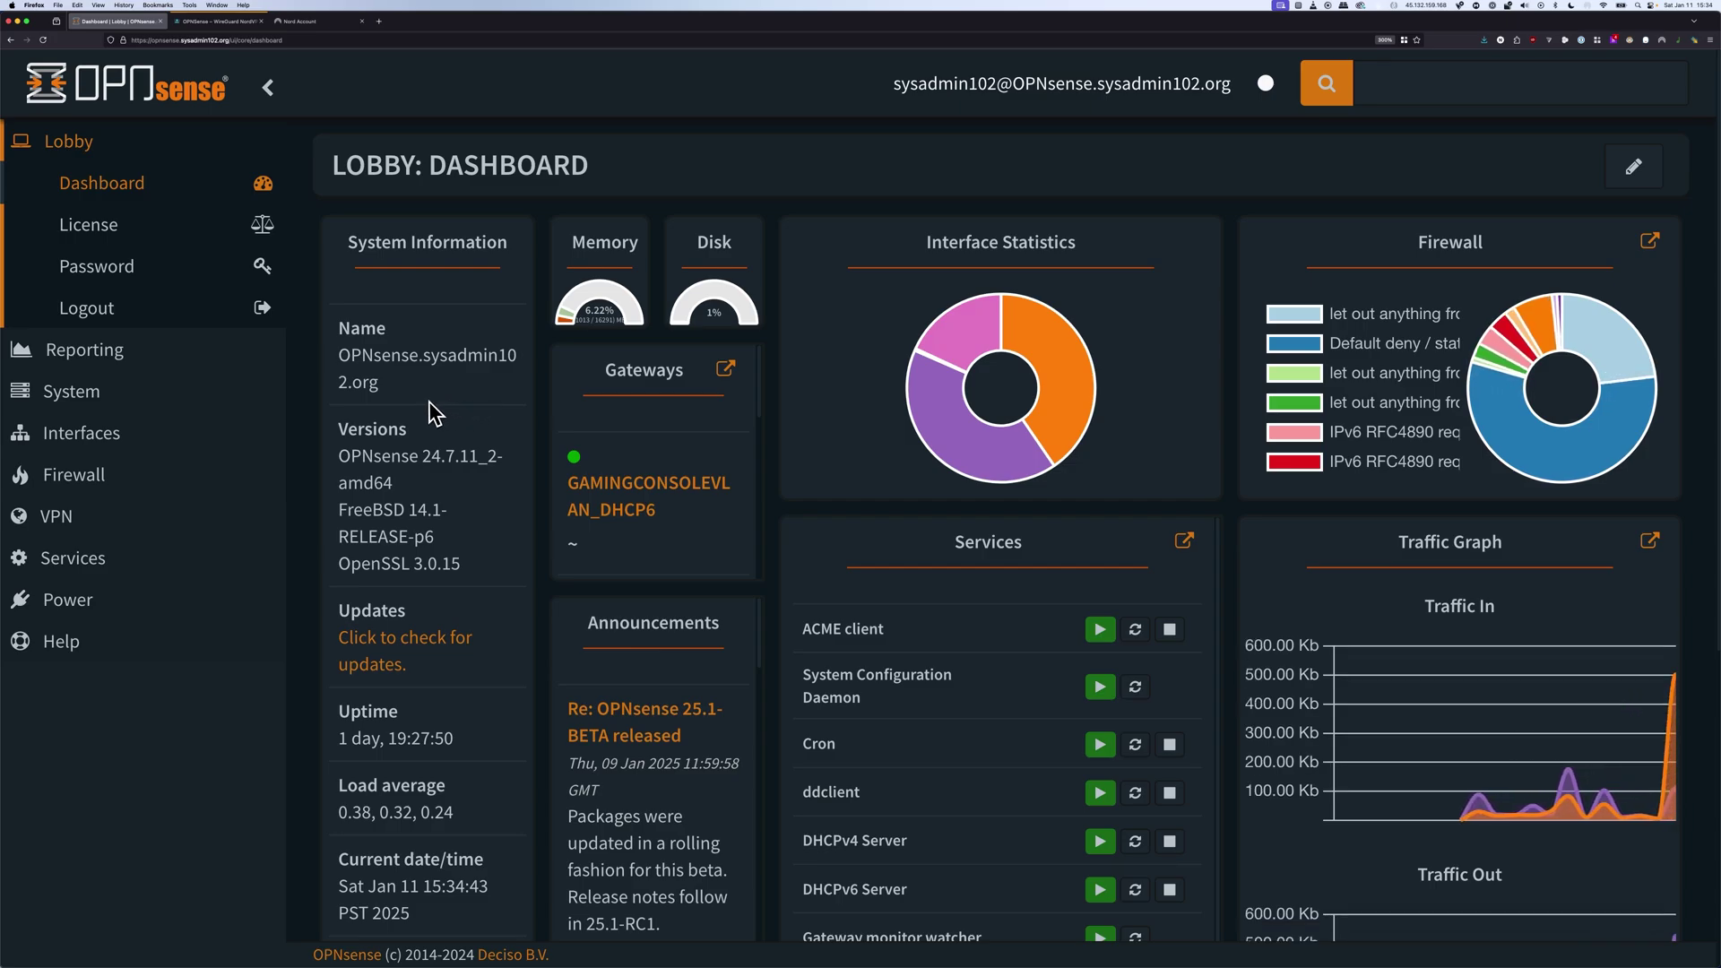
{"action": "left_click", "coordinate": [112, 410]}
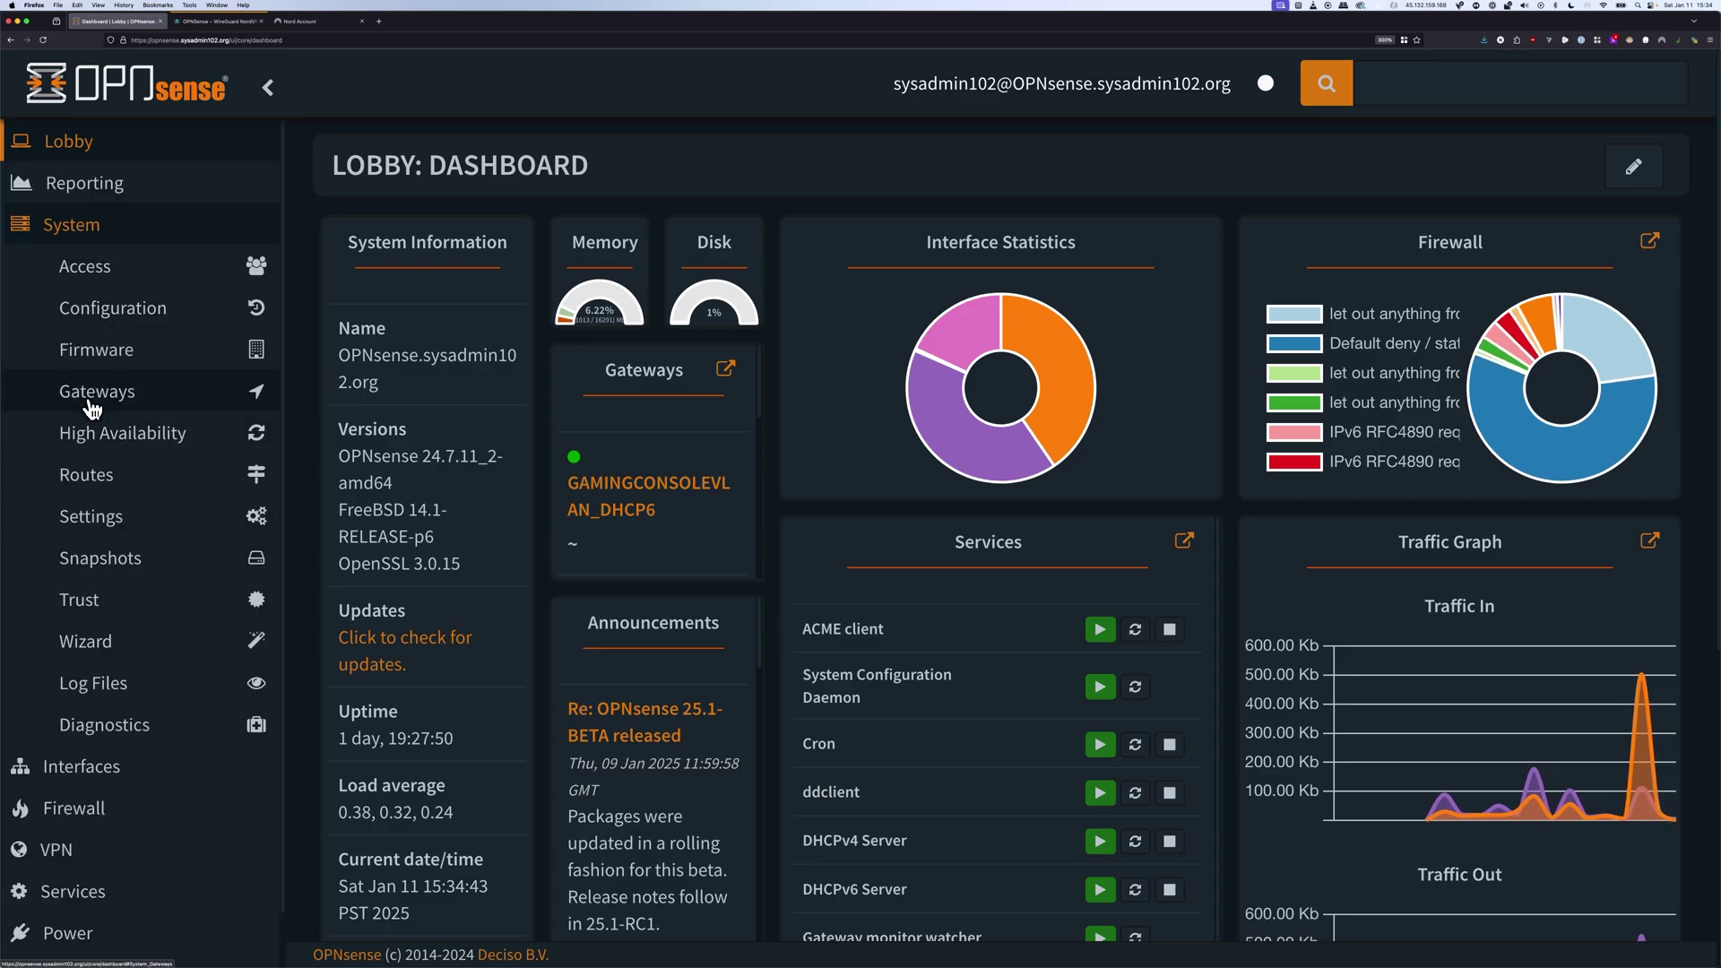
{"action": "left_click", "coordinate": [119, 316]}
{"action": "left_click", "coordinate": [119, 350]}
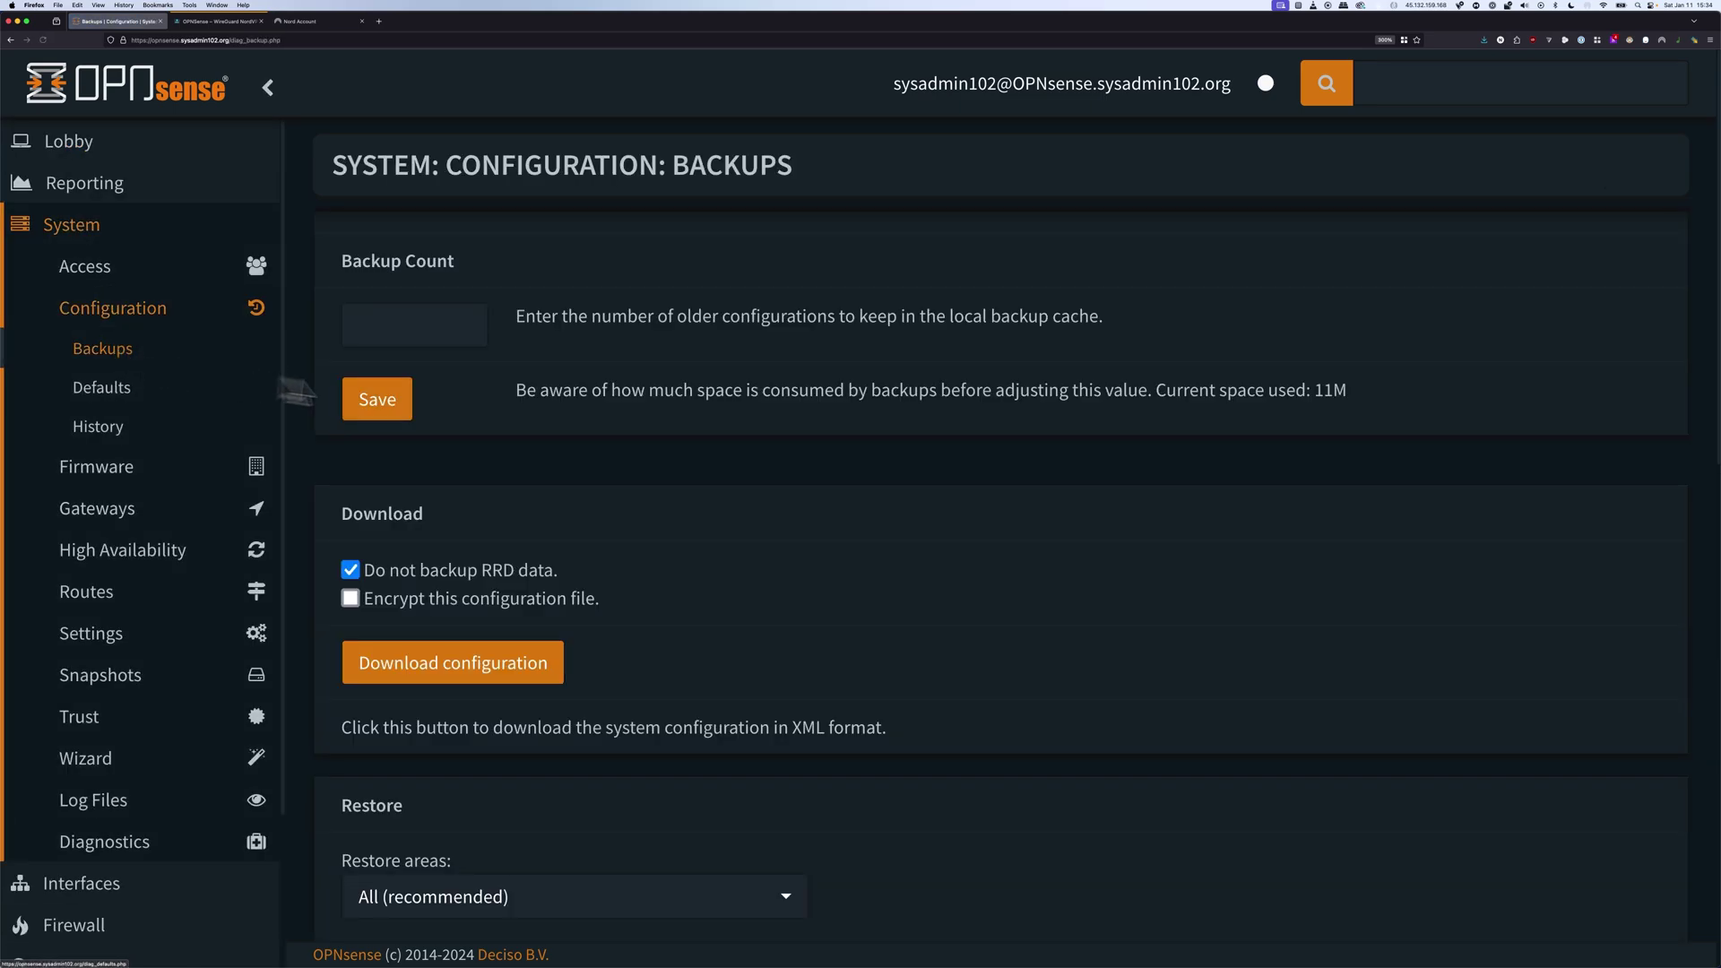
{"action": "scroll", "coordinate": [551, 507], "scroll_direction": "down", "scroll_amount": 1}
{"action": "scroll", "coordinate": [557, 509], "scroll_direction": "down", "scroll_amount": 3}
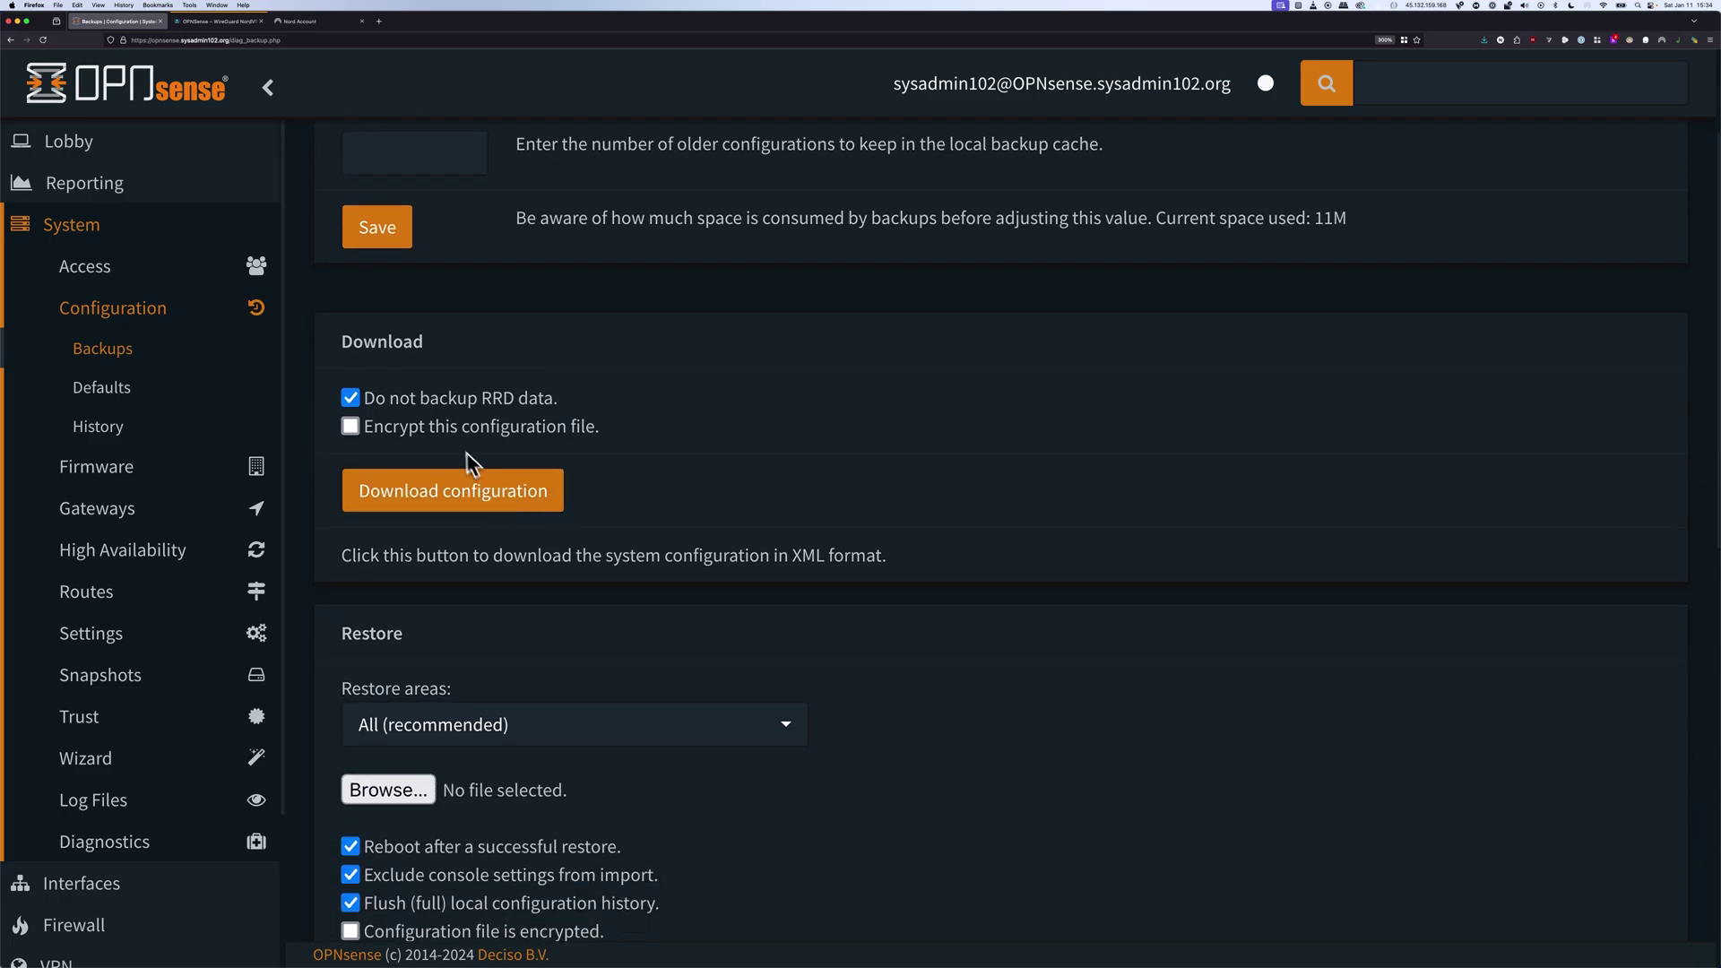
Enable encryption of the configuration file for download and select its password and confirmation fields
{"action": "left_click", "coordinate": [350, 427]}
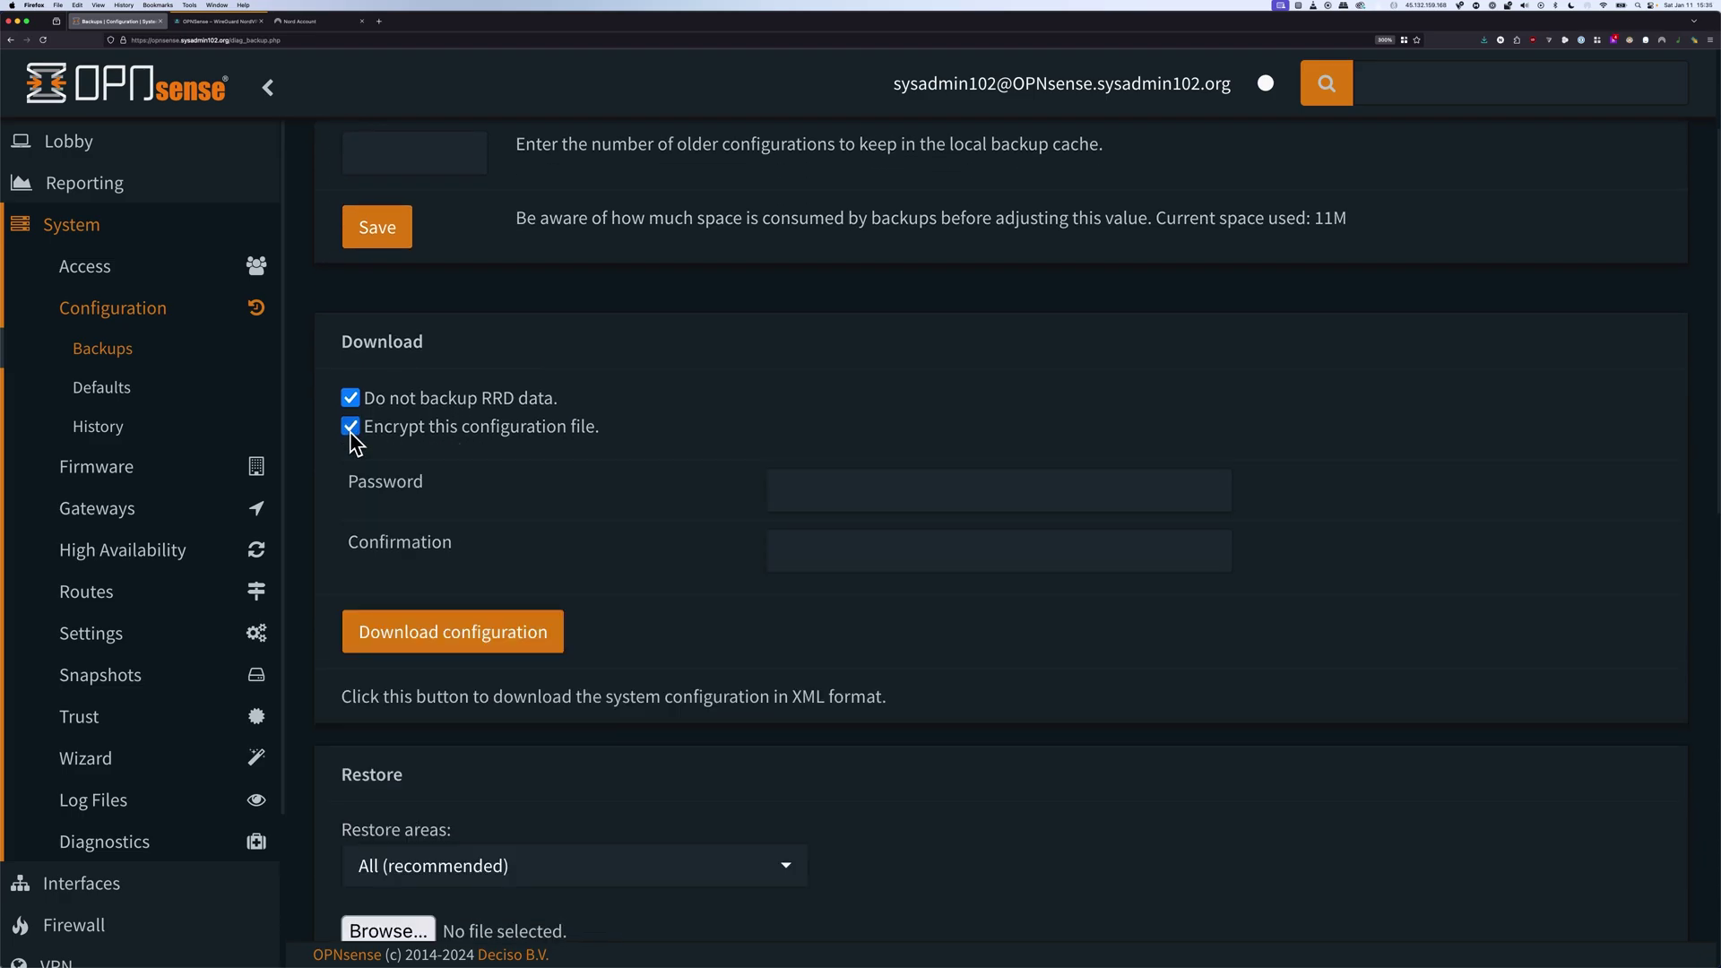
{"action": "left_click", "coordinate": [841, 499]}
{"action": "left_click", "coordinate": [830, 560]}
{"action": "left_click", "coordinate": [815, 502]}
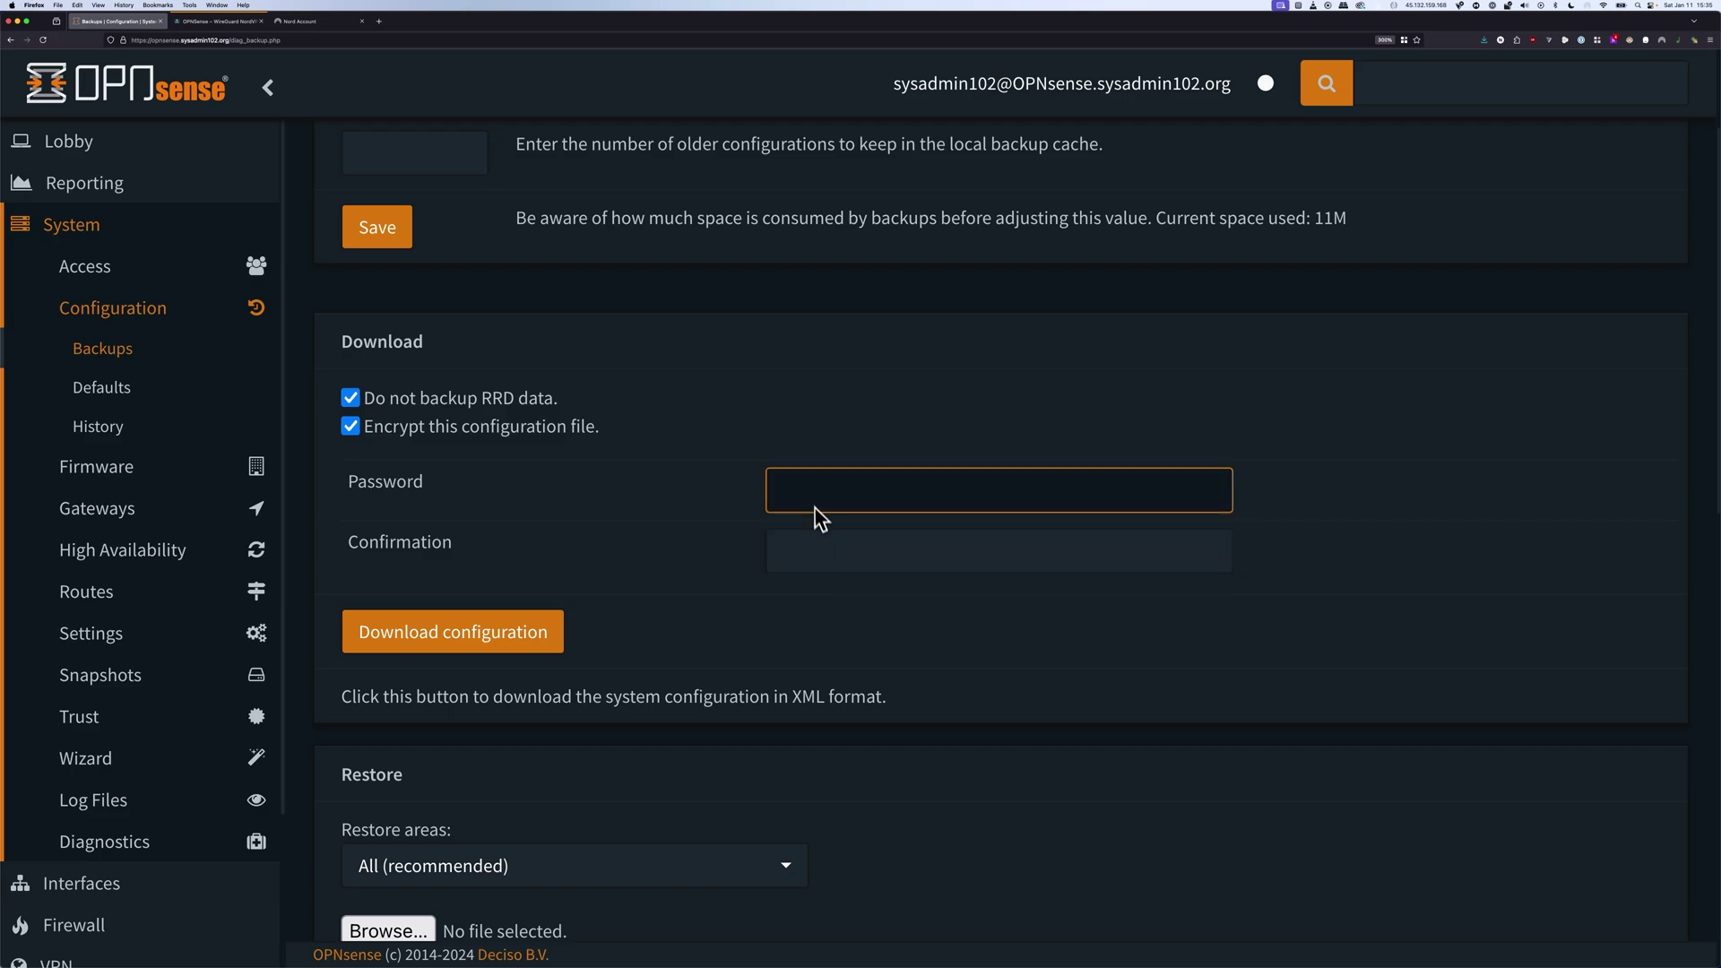
{"action": "left_click", "coordinate": [811, 536]}
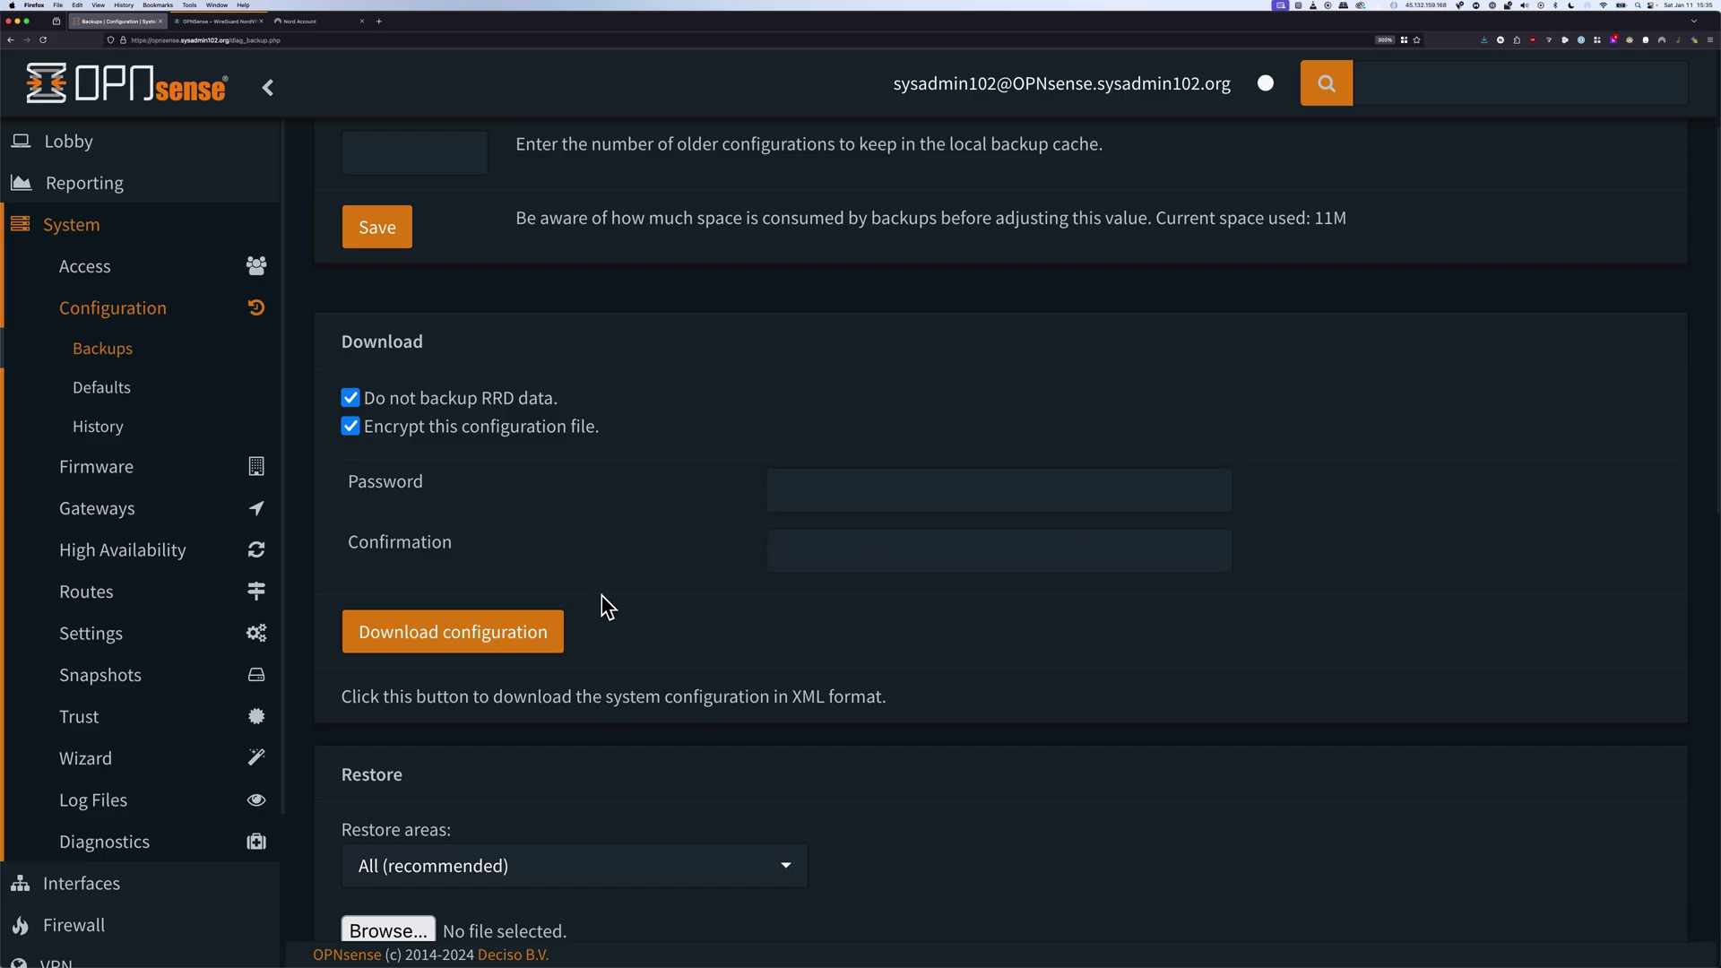
Mark the configuration file as encrypted in the Restore options
{"action": "scroll", "coordinate": [609, 594], "scroll_direction": "down", "scroll_amount": 5}
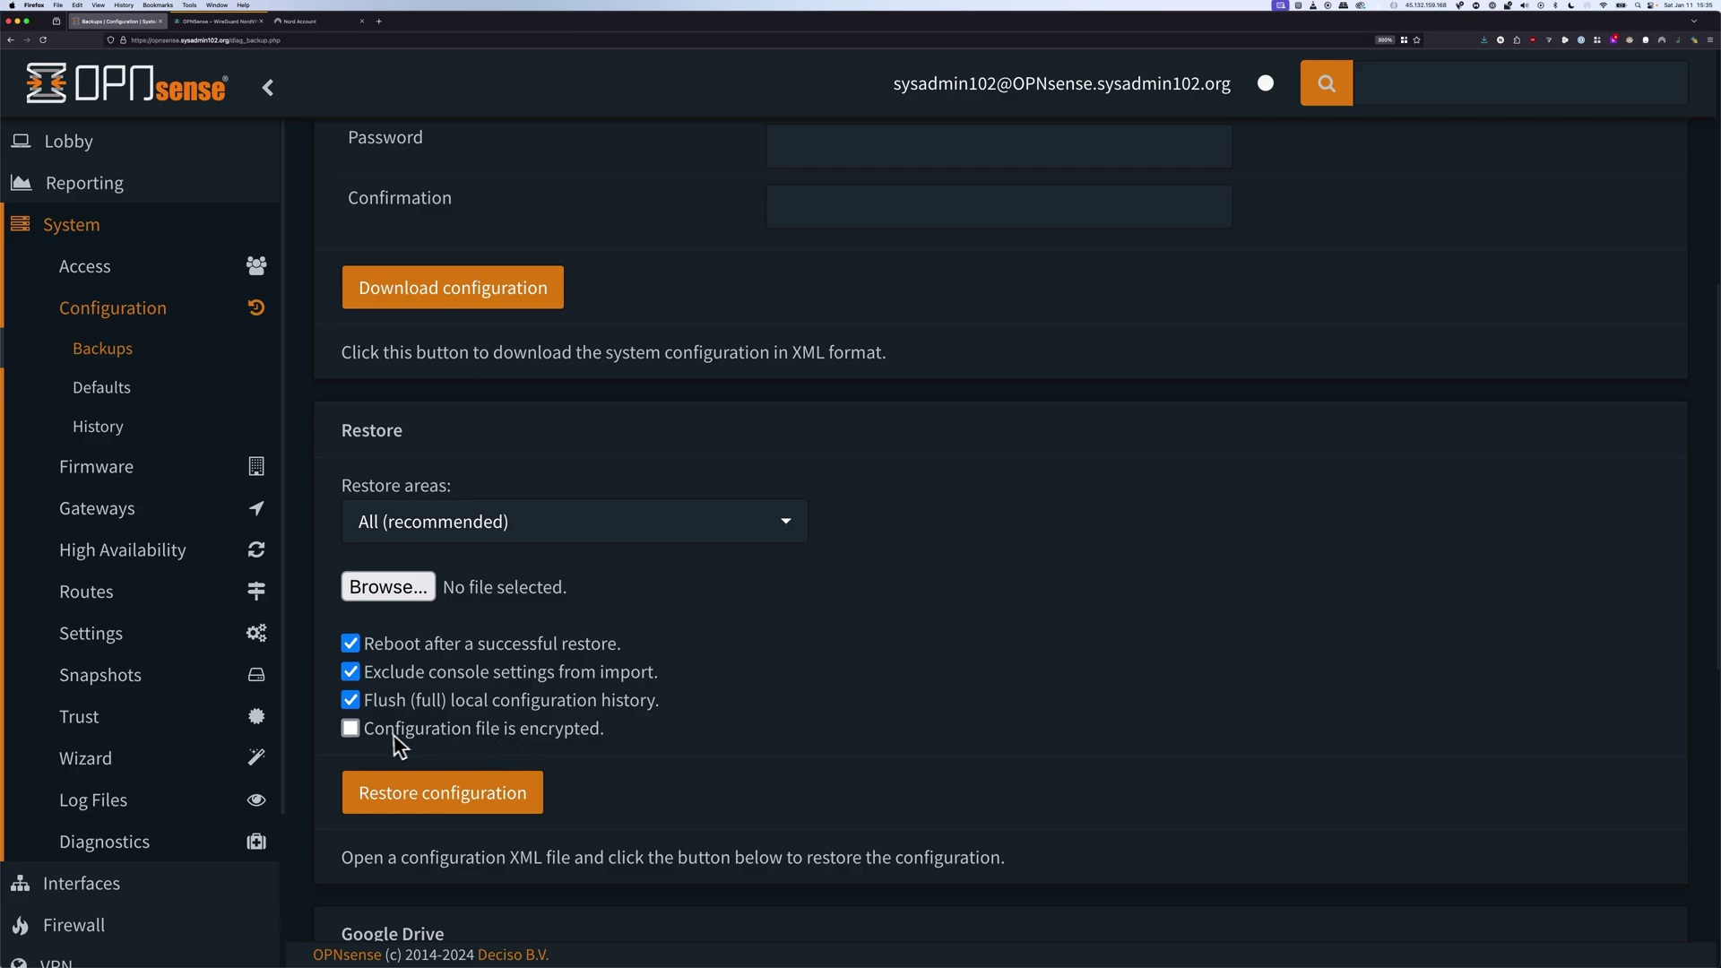
{"action": "left_click", "coordinate": [350, 729]}
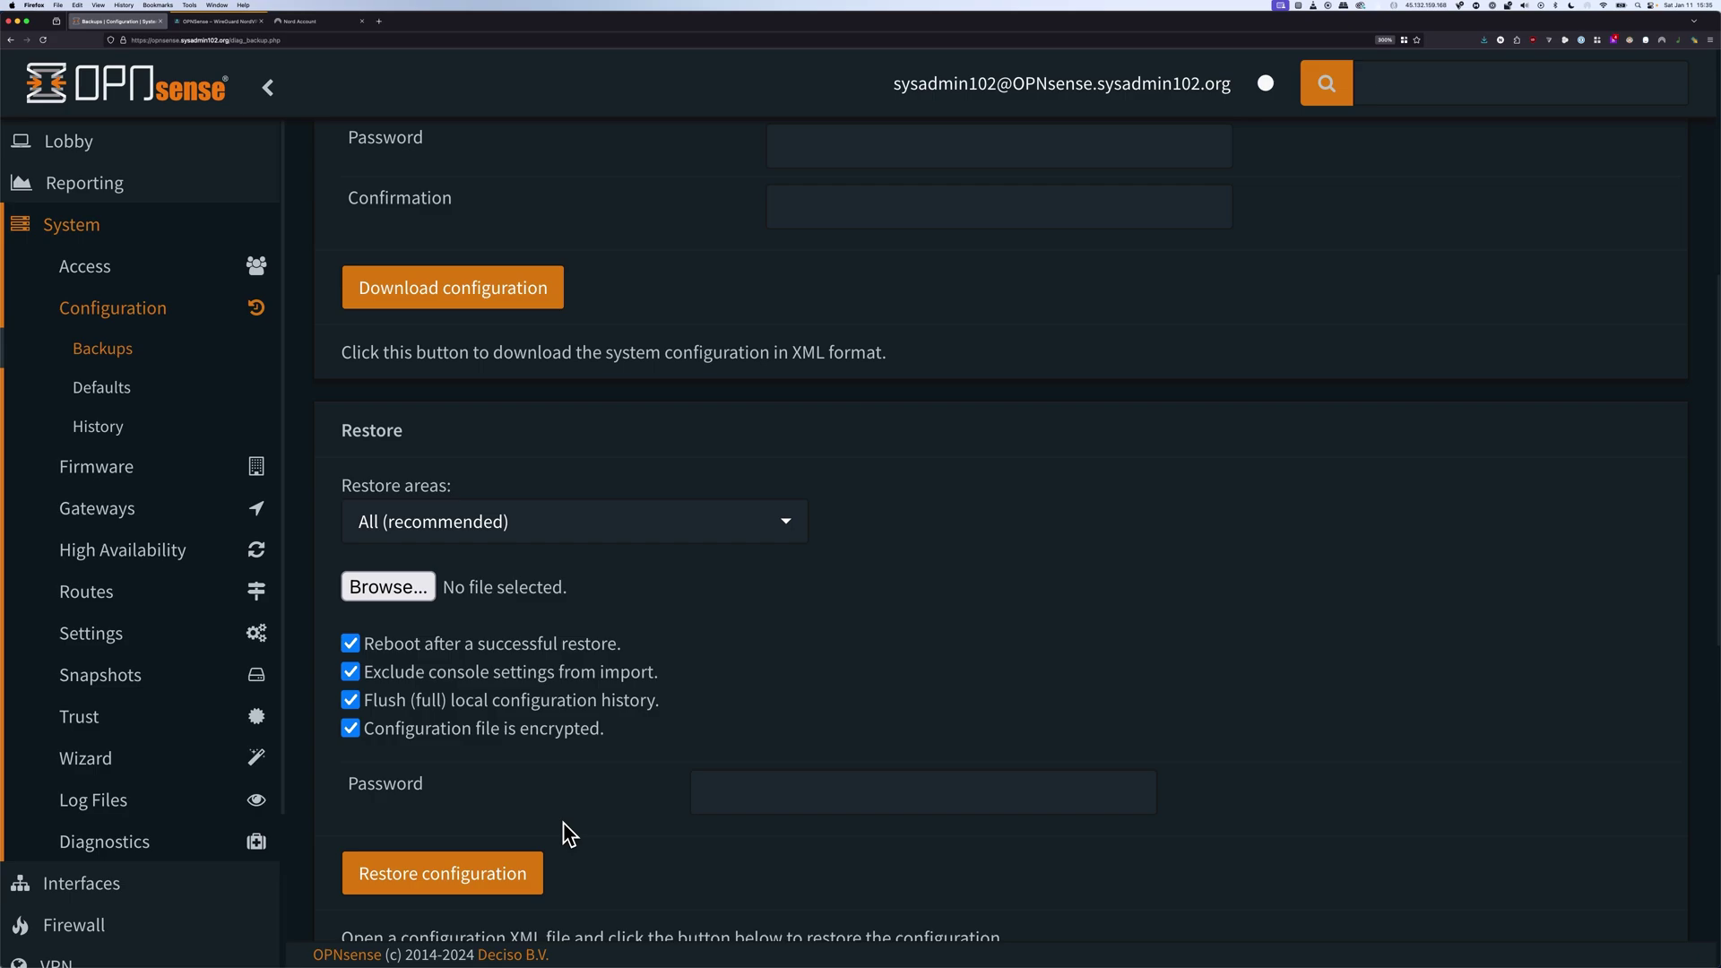
{"action": "scroll", "coordinate": [768, 481], "scroll_direction": "up", "scroll_amount": 1}
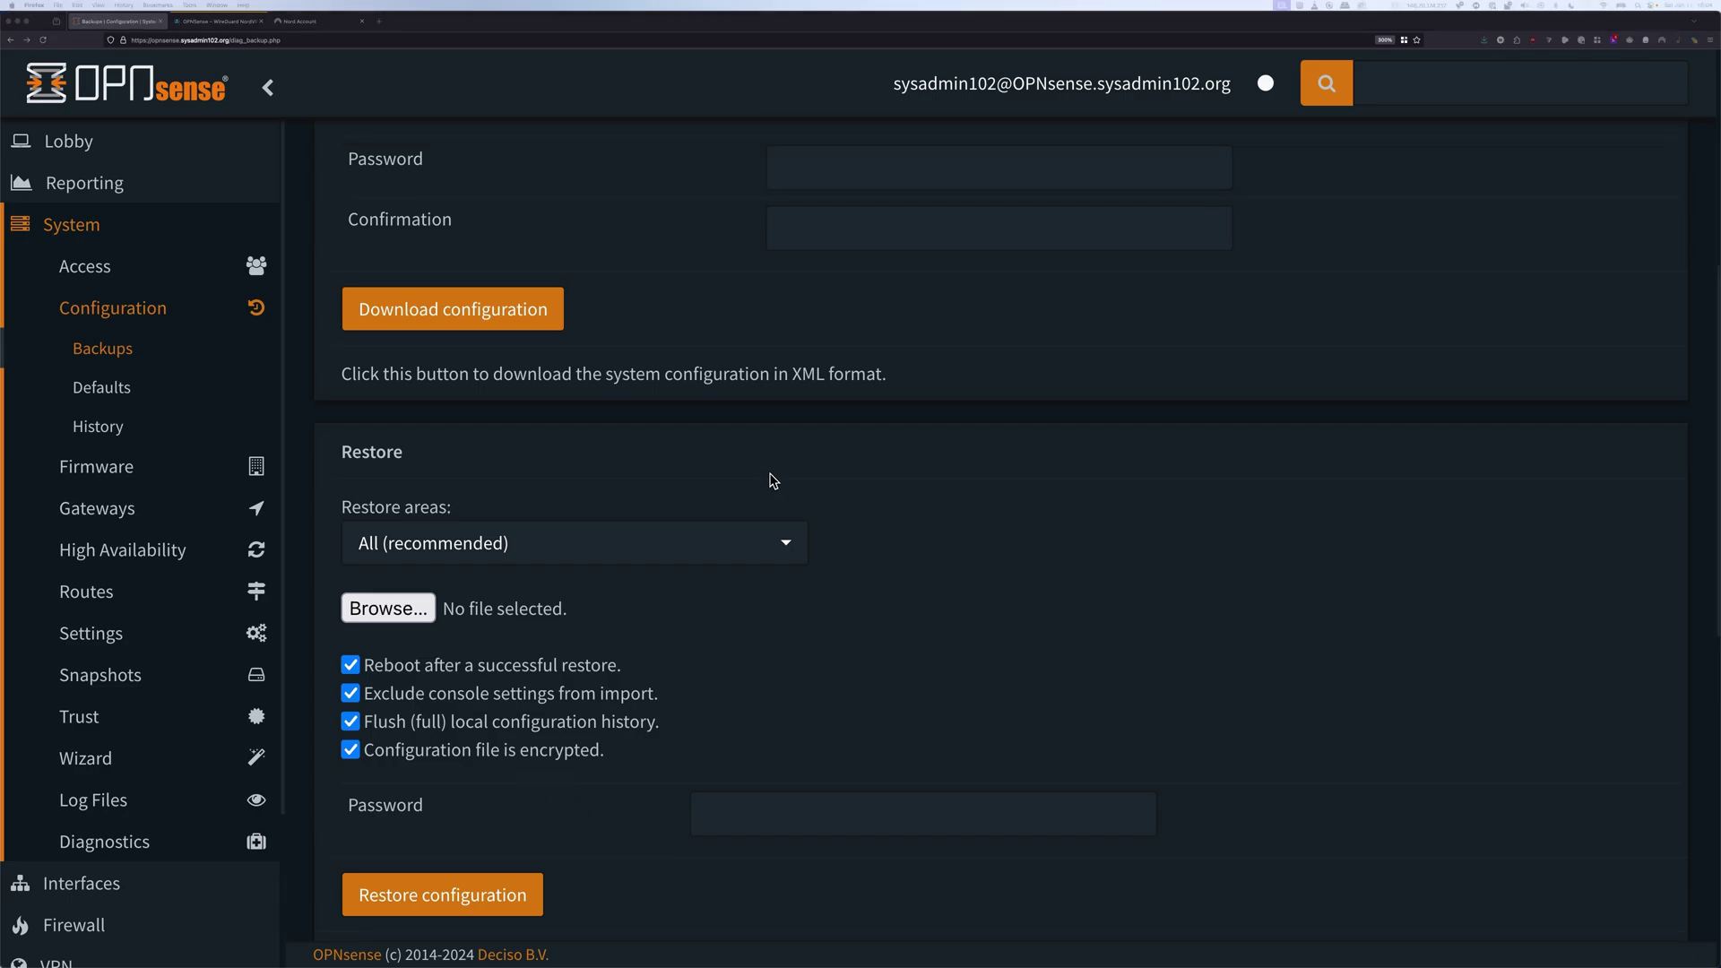
Open the WireGuard peers list in OPNsense and start adding a new peer
{"action": "scroll", "coordinate": [226, 635], "scroll_direction": "down", "scroll_amount": 3}
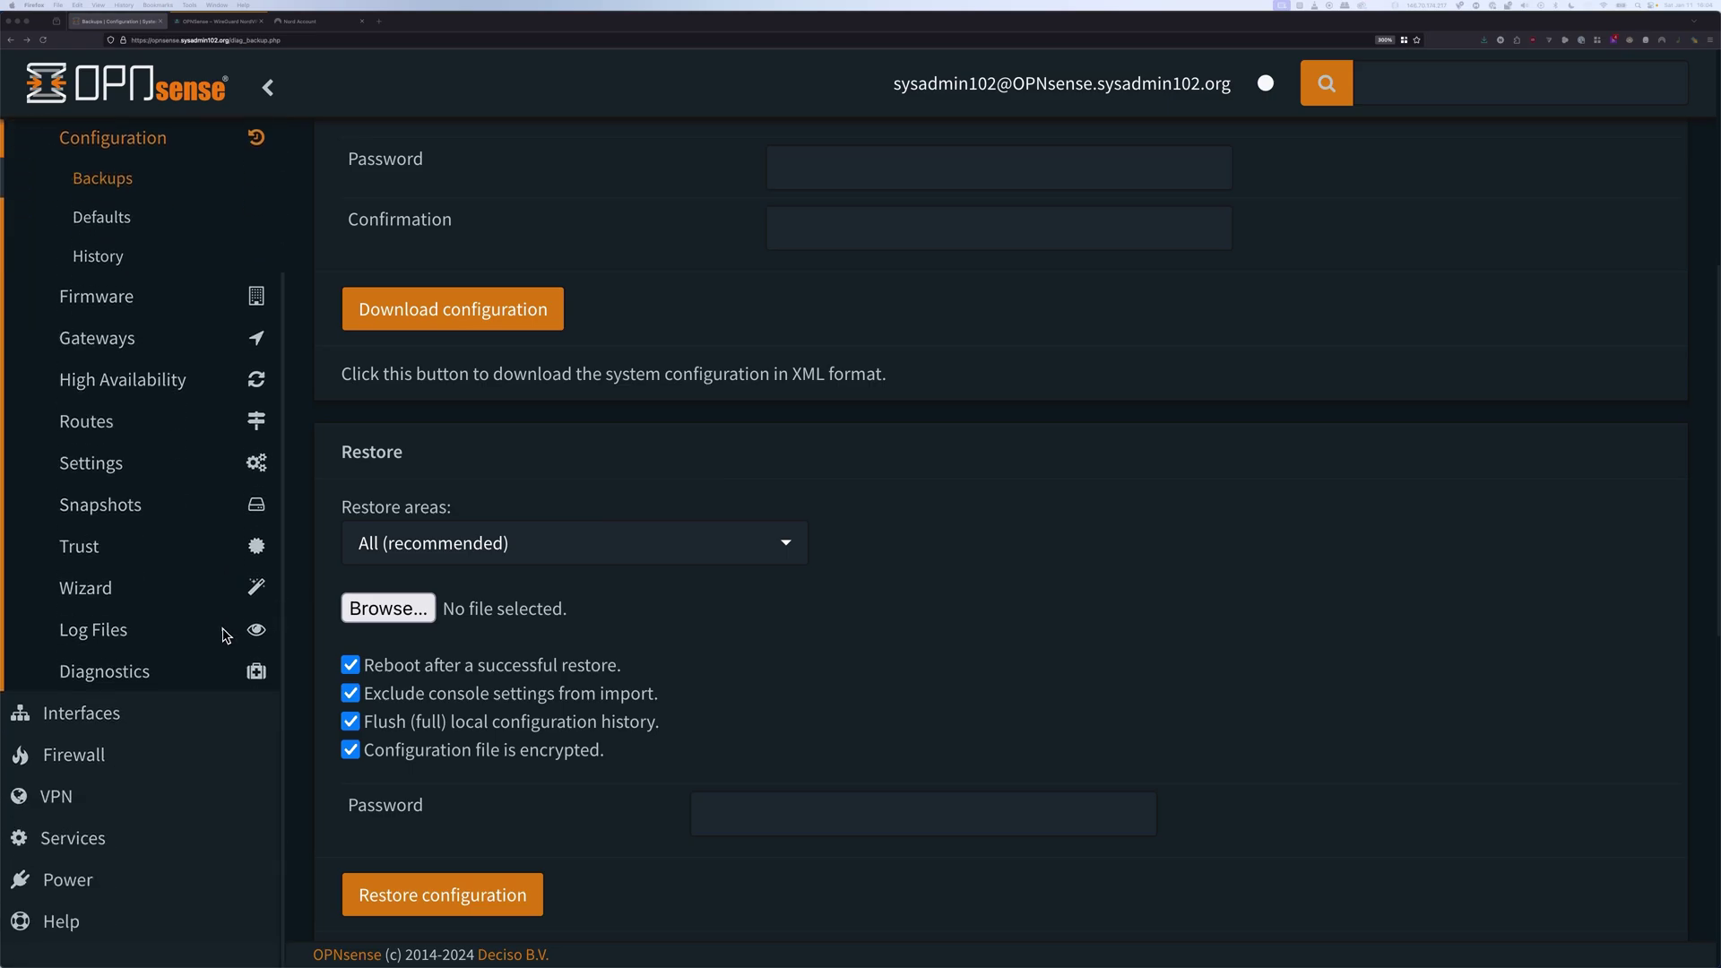
{"action": "left_click", "coordinate": [61, 796]}
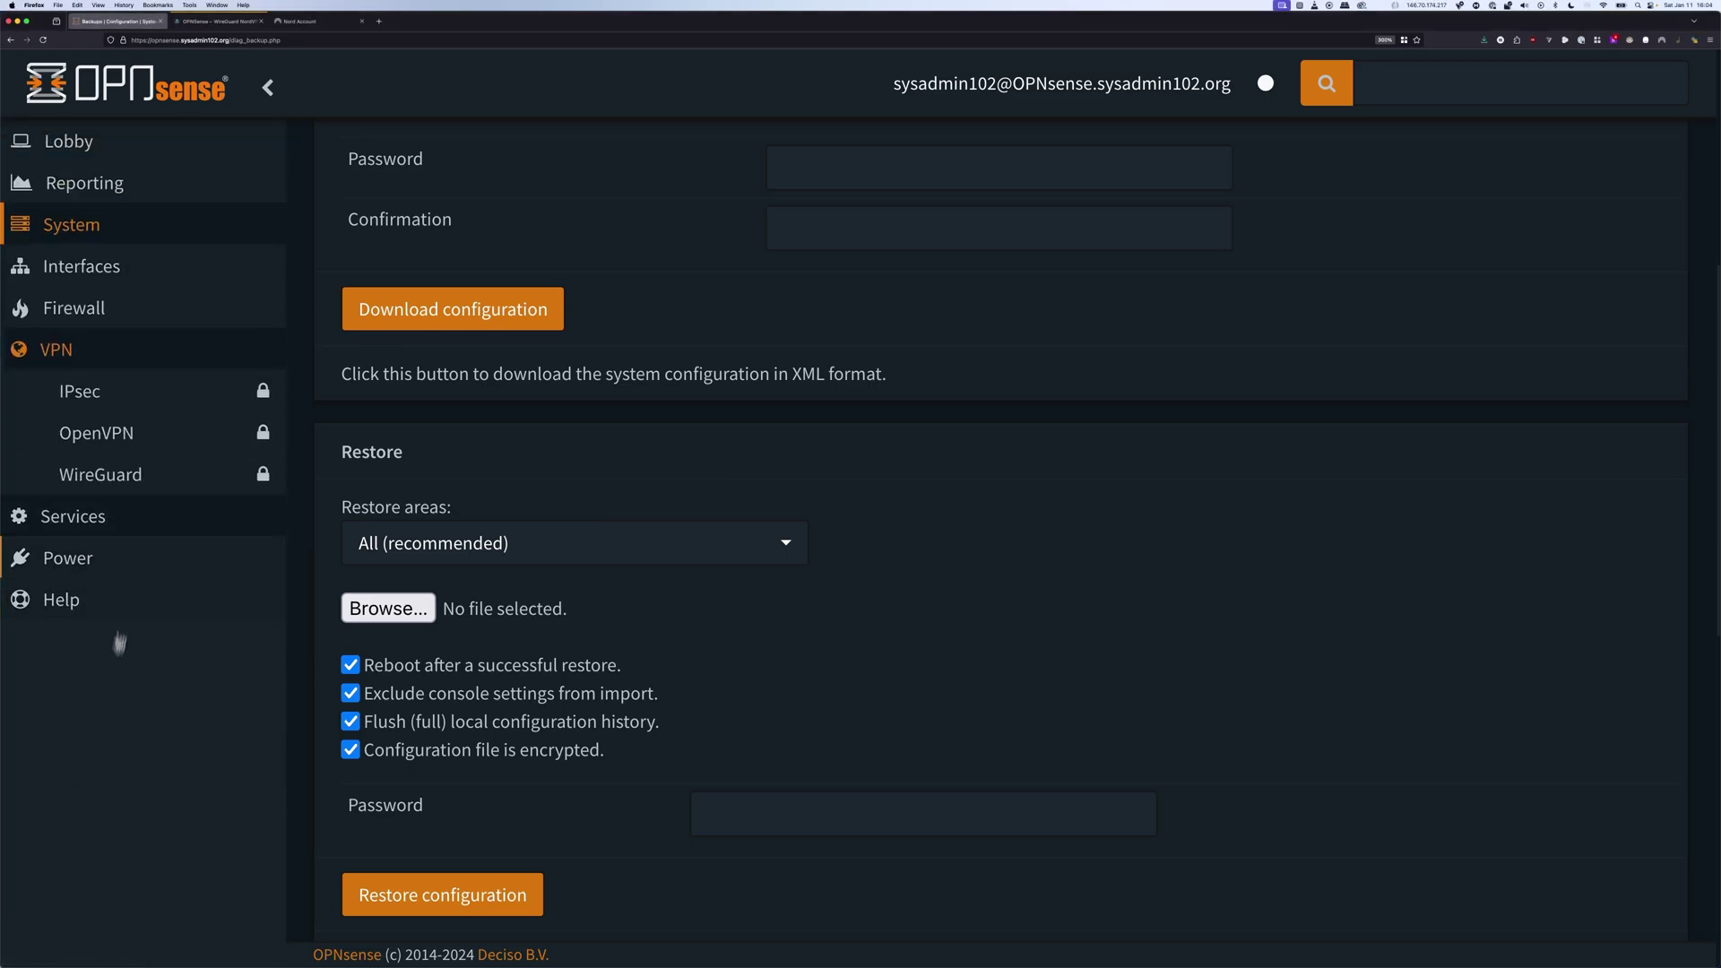
{"action": "left_click", "coordinate": [114, 489]}
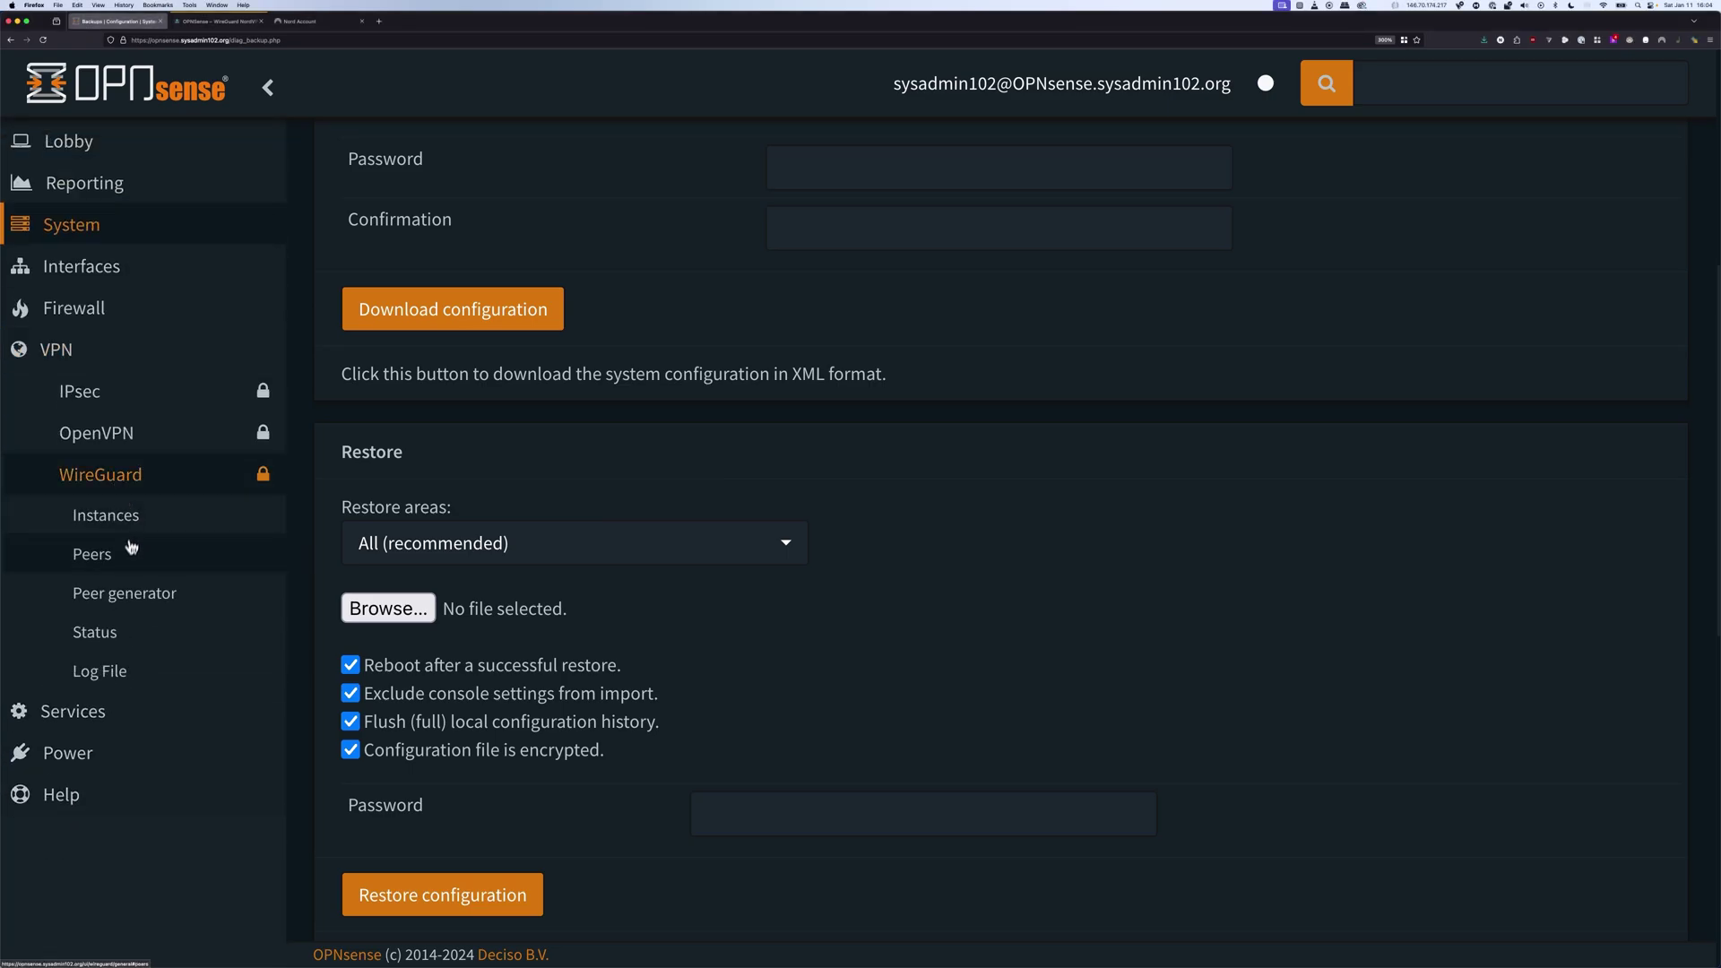
{"action": "left_click", "coordinate": [92, 555]}
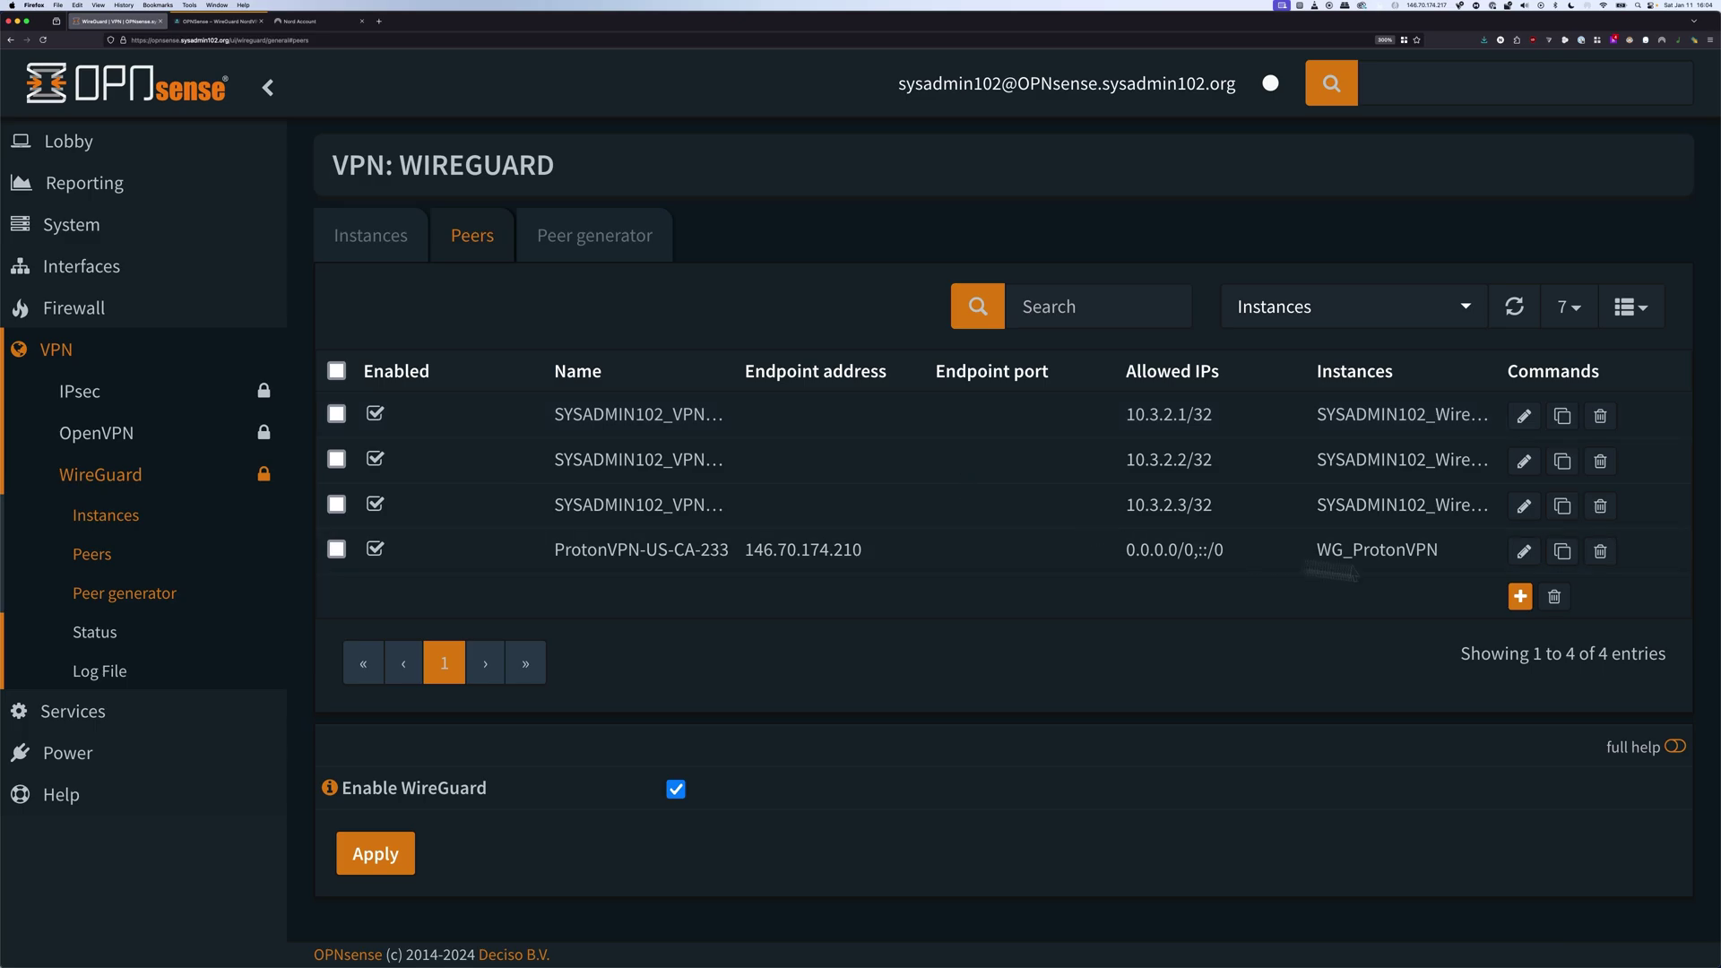
{"action": "left_click", "coordinate": [1520, 596]}
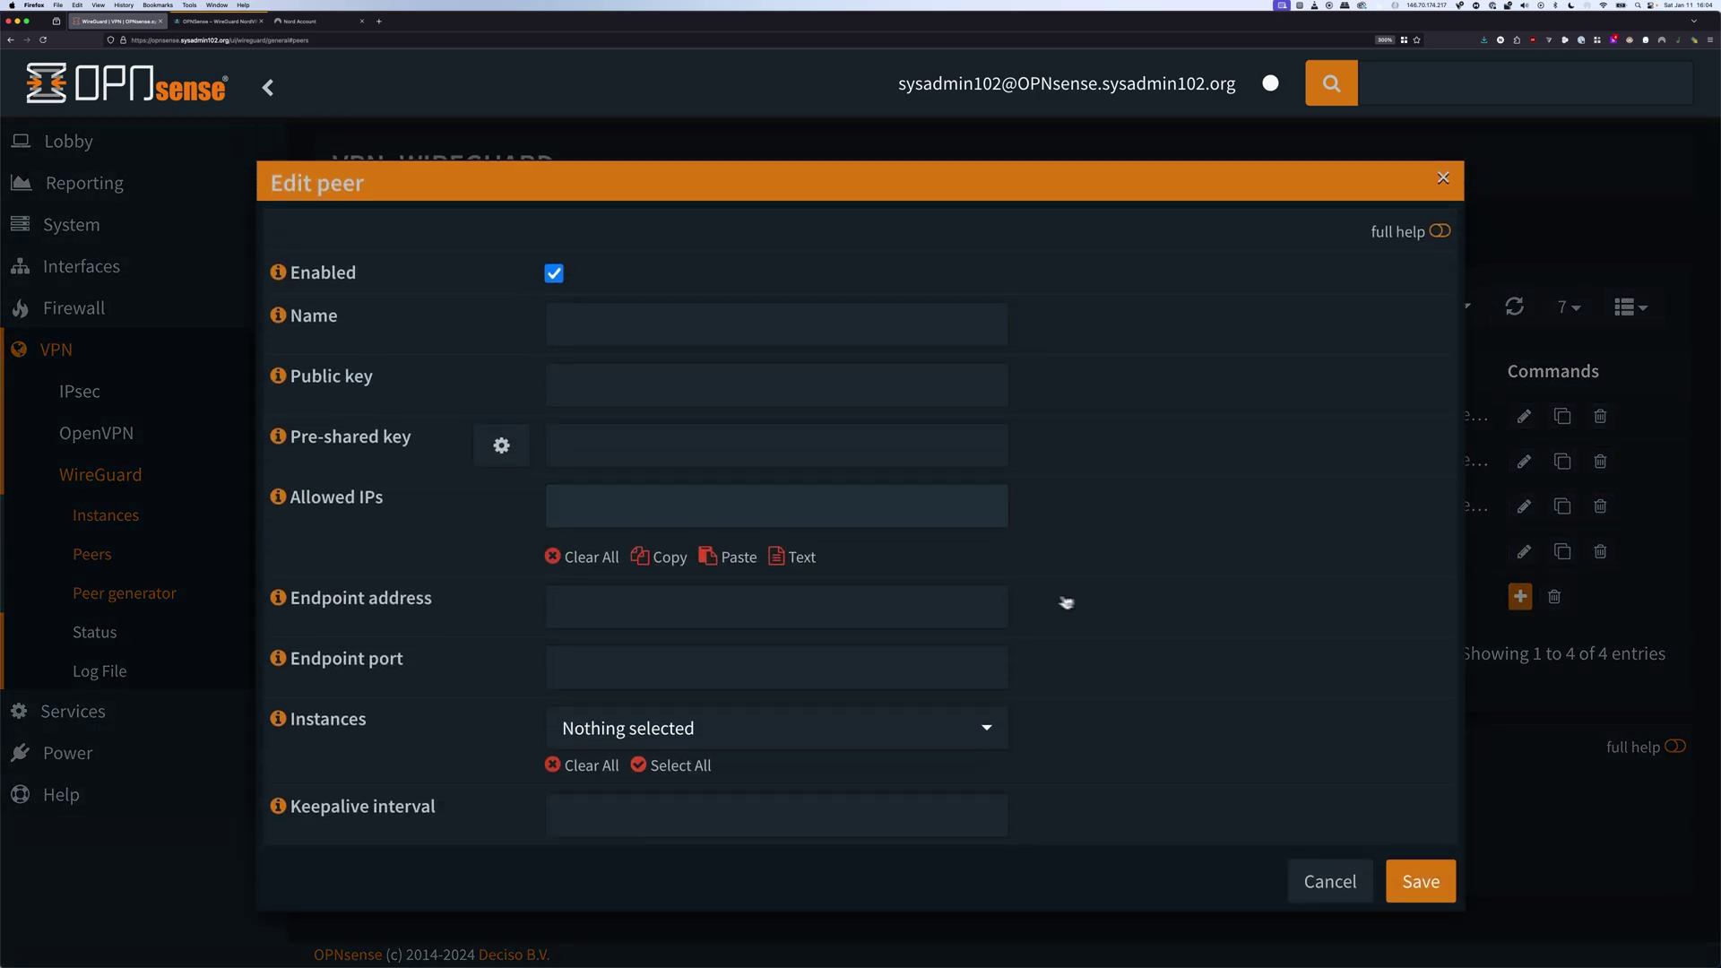
Name the new peer NordVPN-US-CA-9280, taking the server number from the hostname in the macOS Terminal output
{"action": "left_click", "coordinate": [672, 329]}
{"action": "type", "text": "NordVPN-US-CA-"}
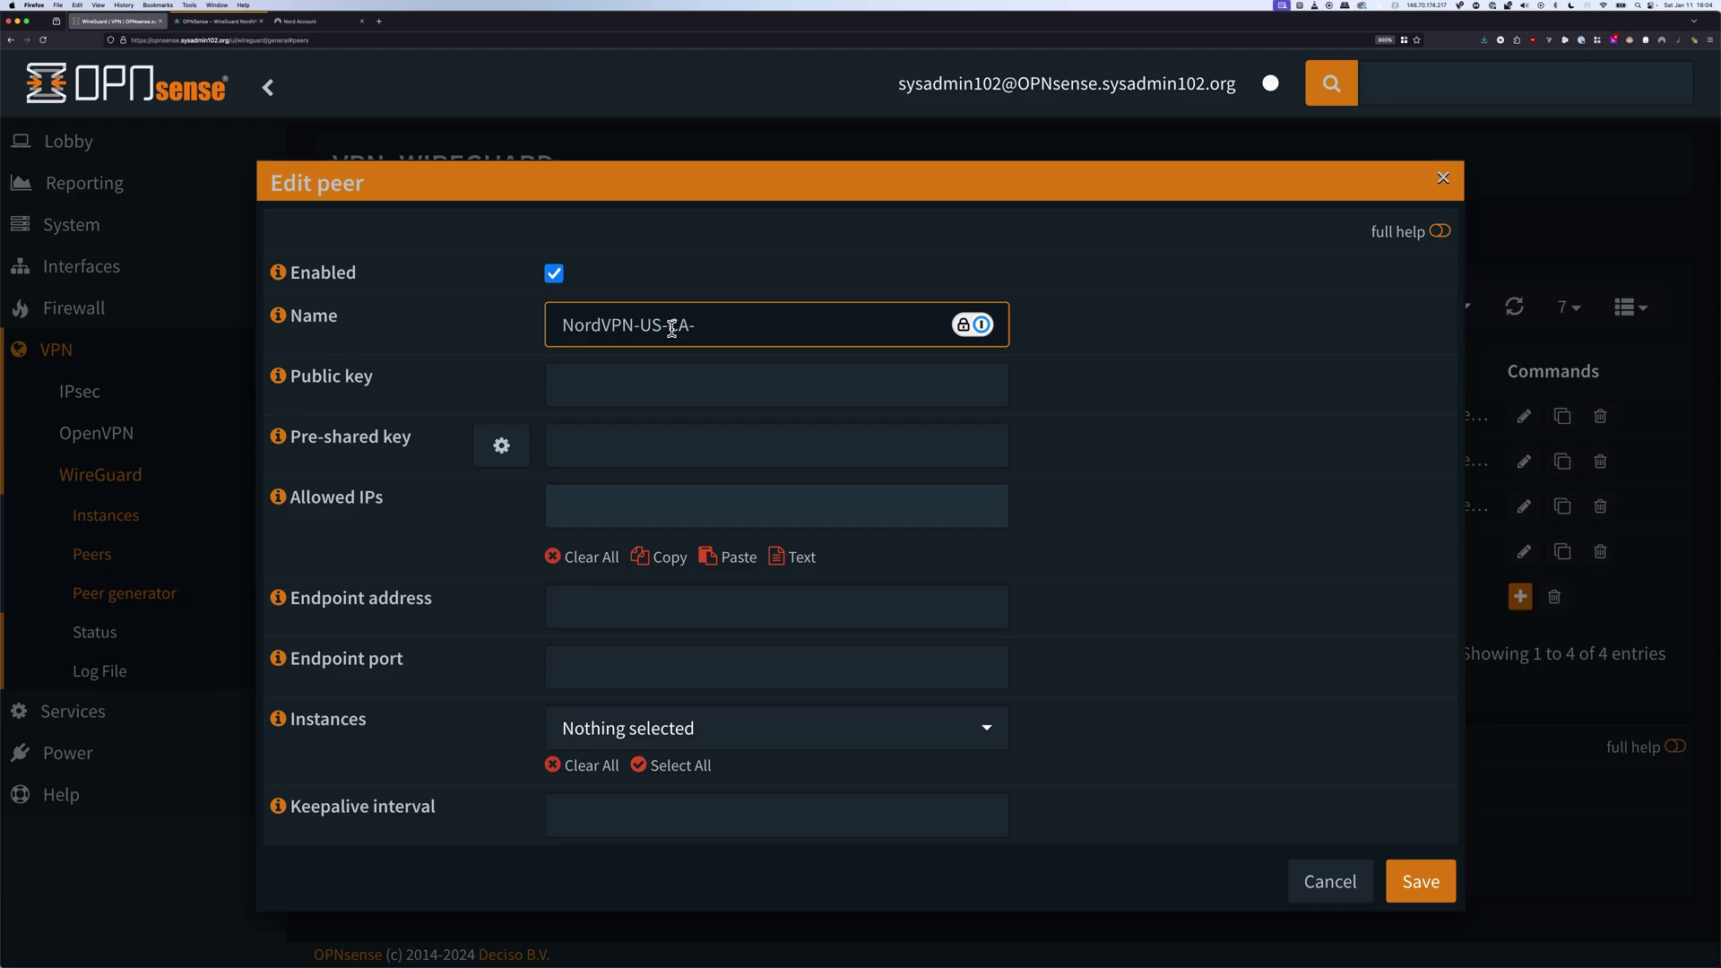
{"action": "key", "text": "super+Tab"}
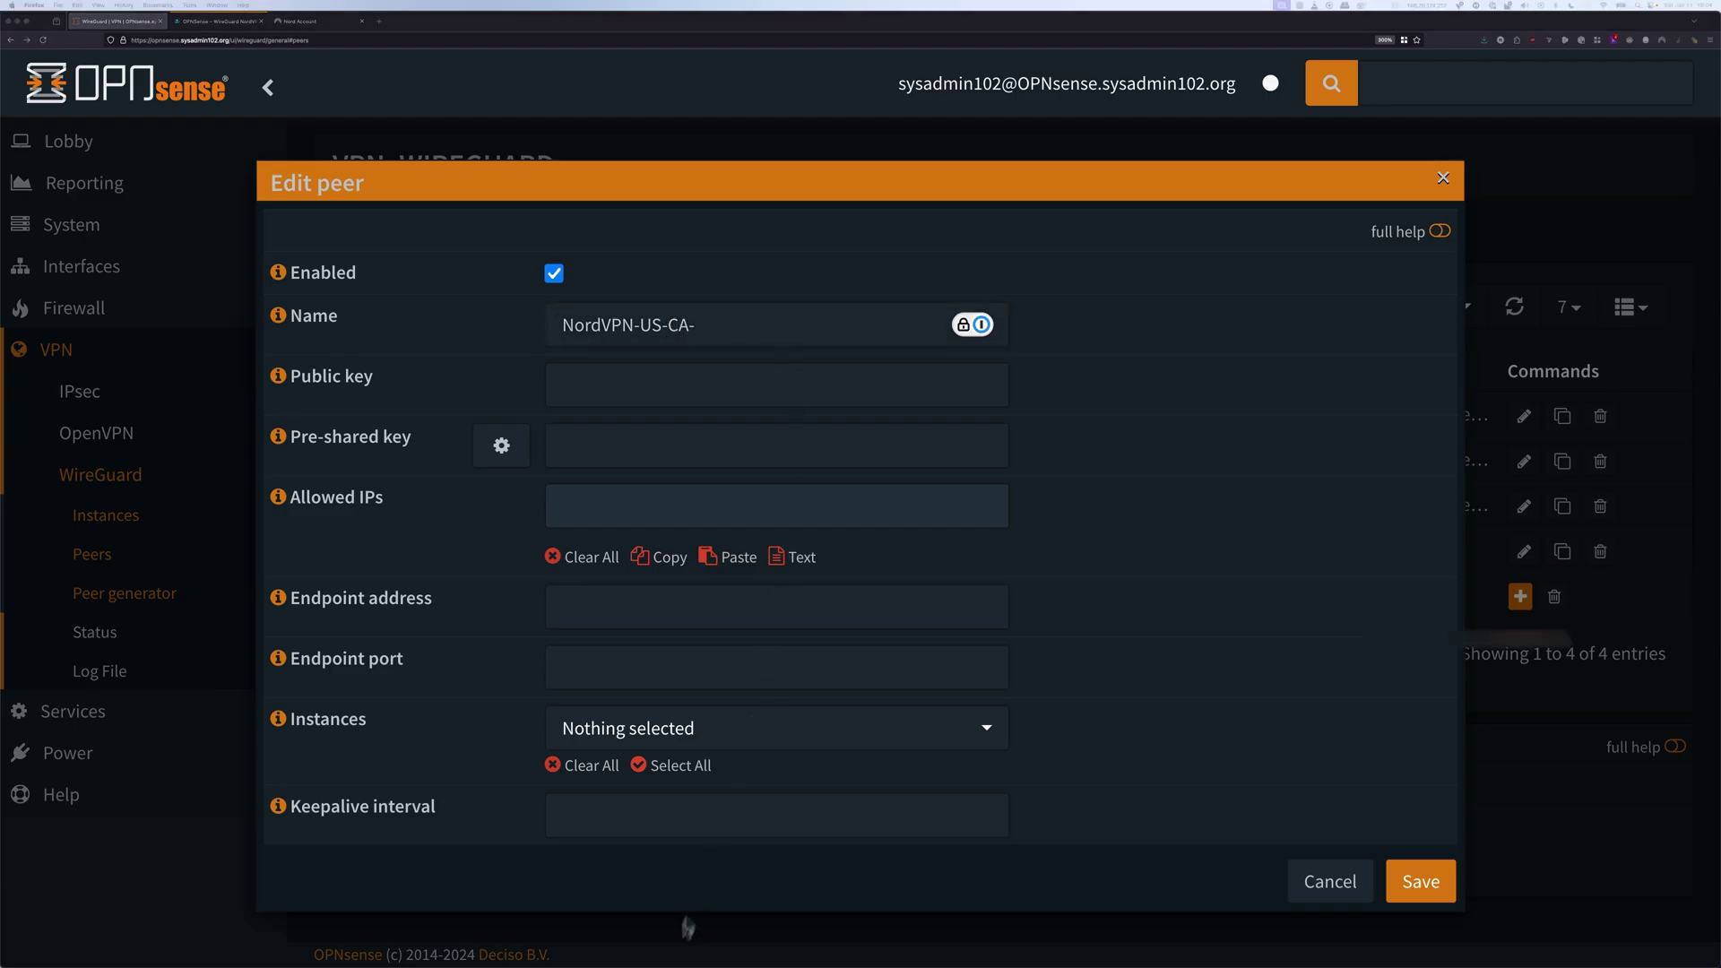
{"action": "key", "text": "super+Tab"}
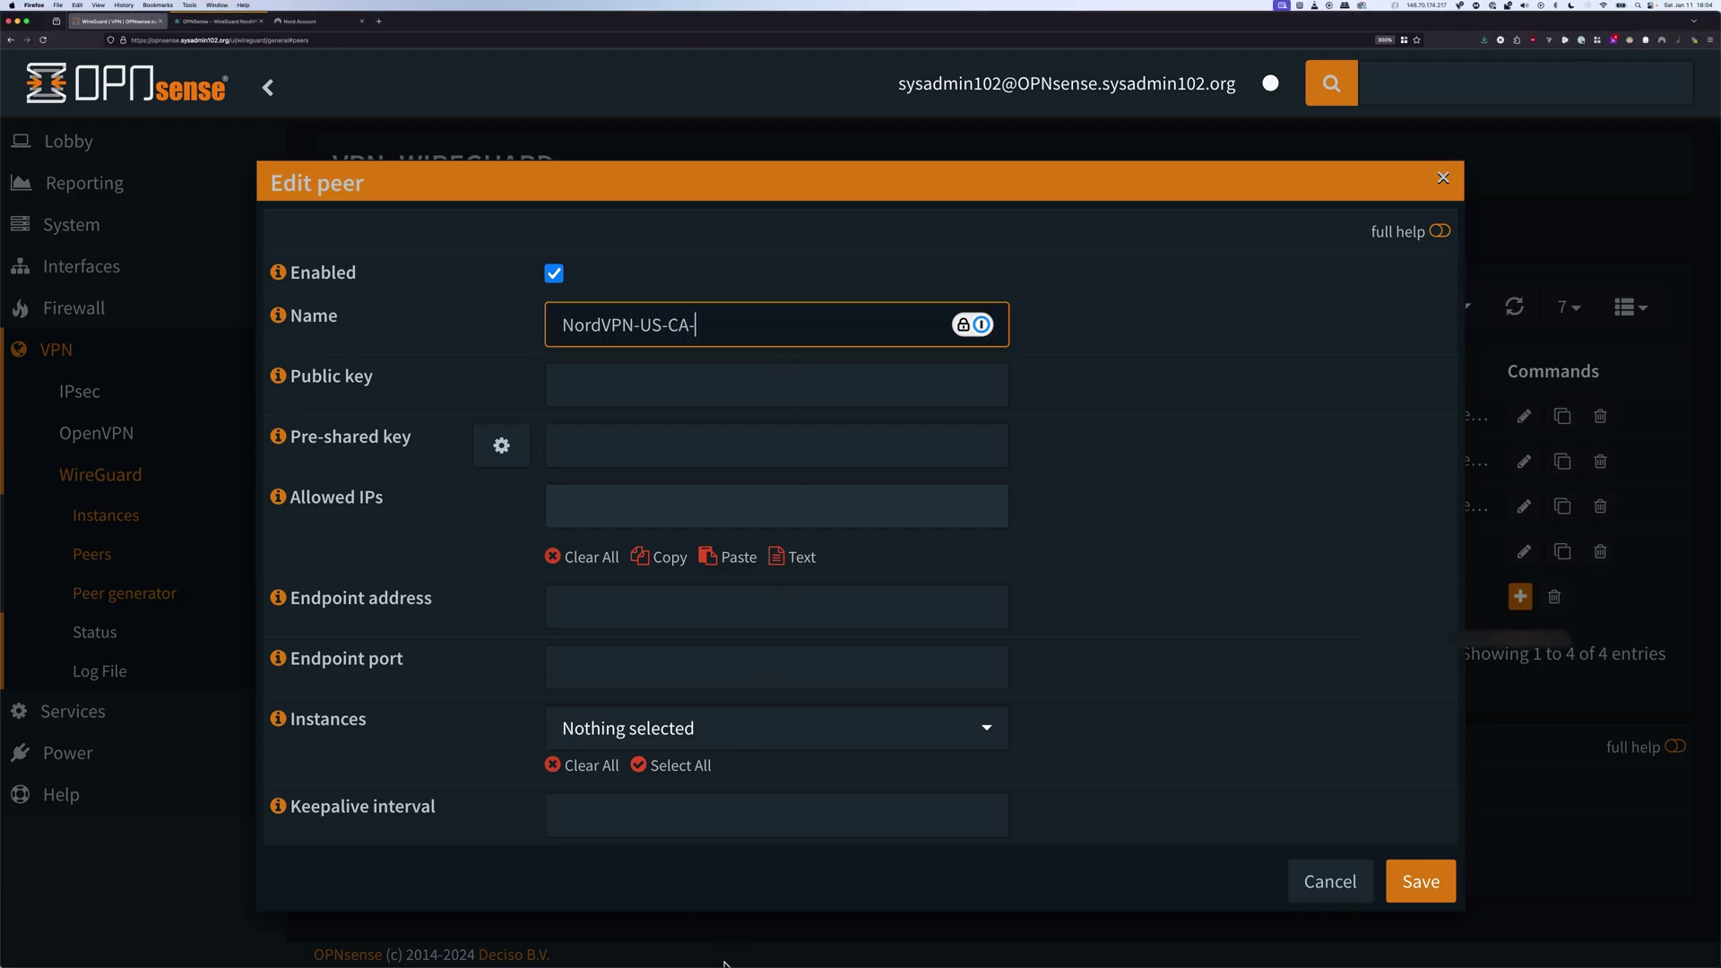
{"action": "left_click", "coordinate": [771, 939]}
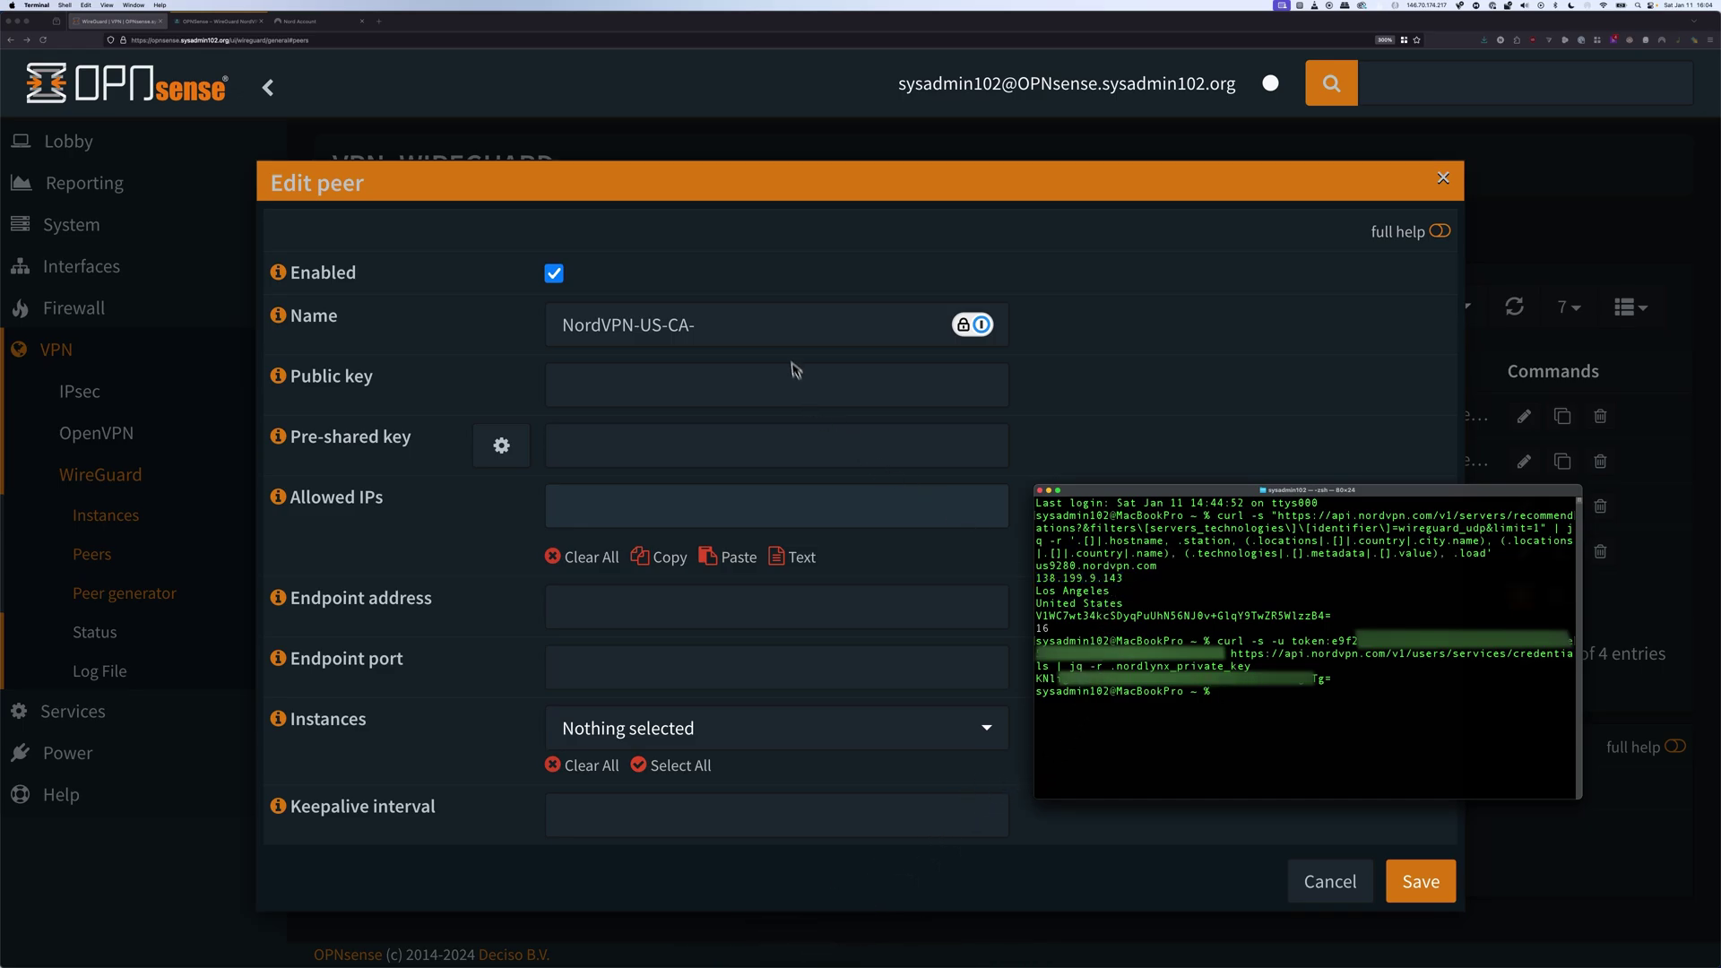
{"action": "left_click", "coordinate": [784, 331]}
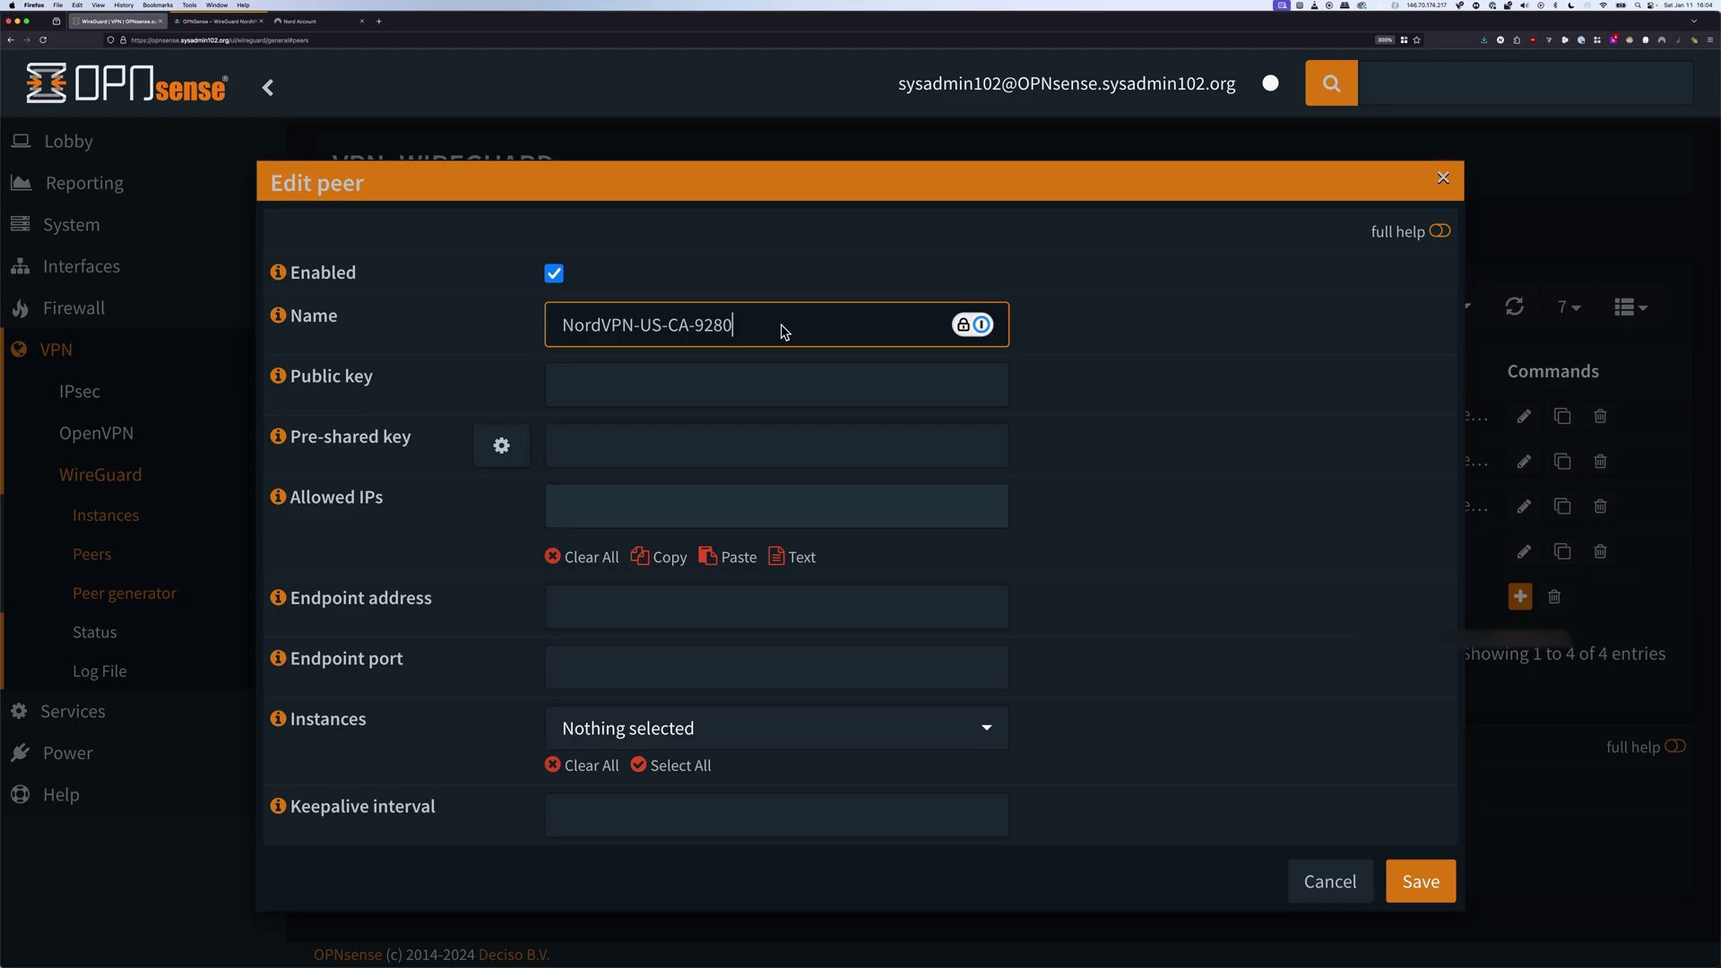
Copy the NordVPN public key from the Terminal output into the peer's Public key field
{"action": "key", "text": "super+Tab"}
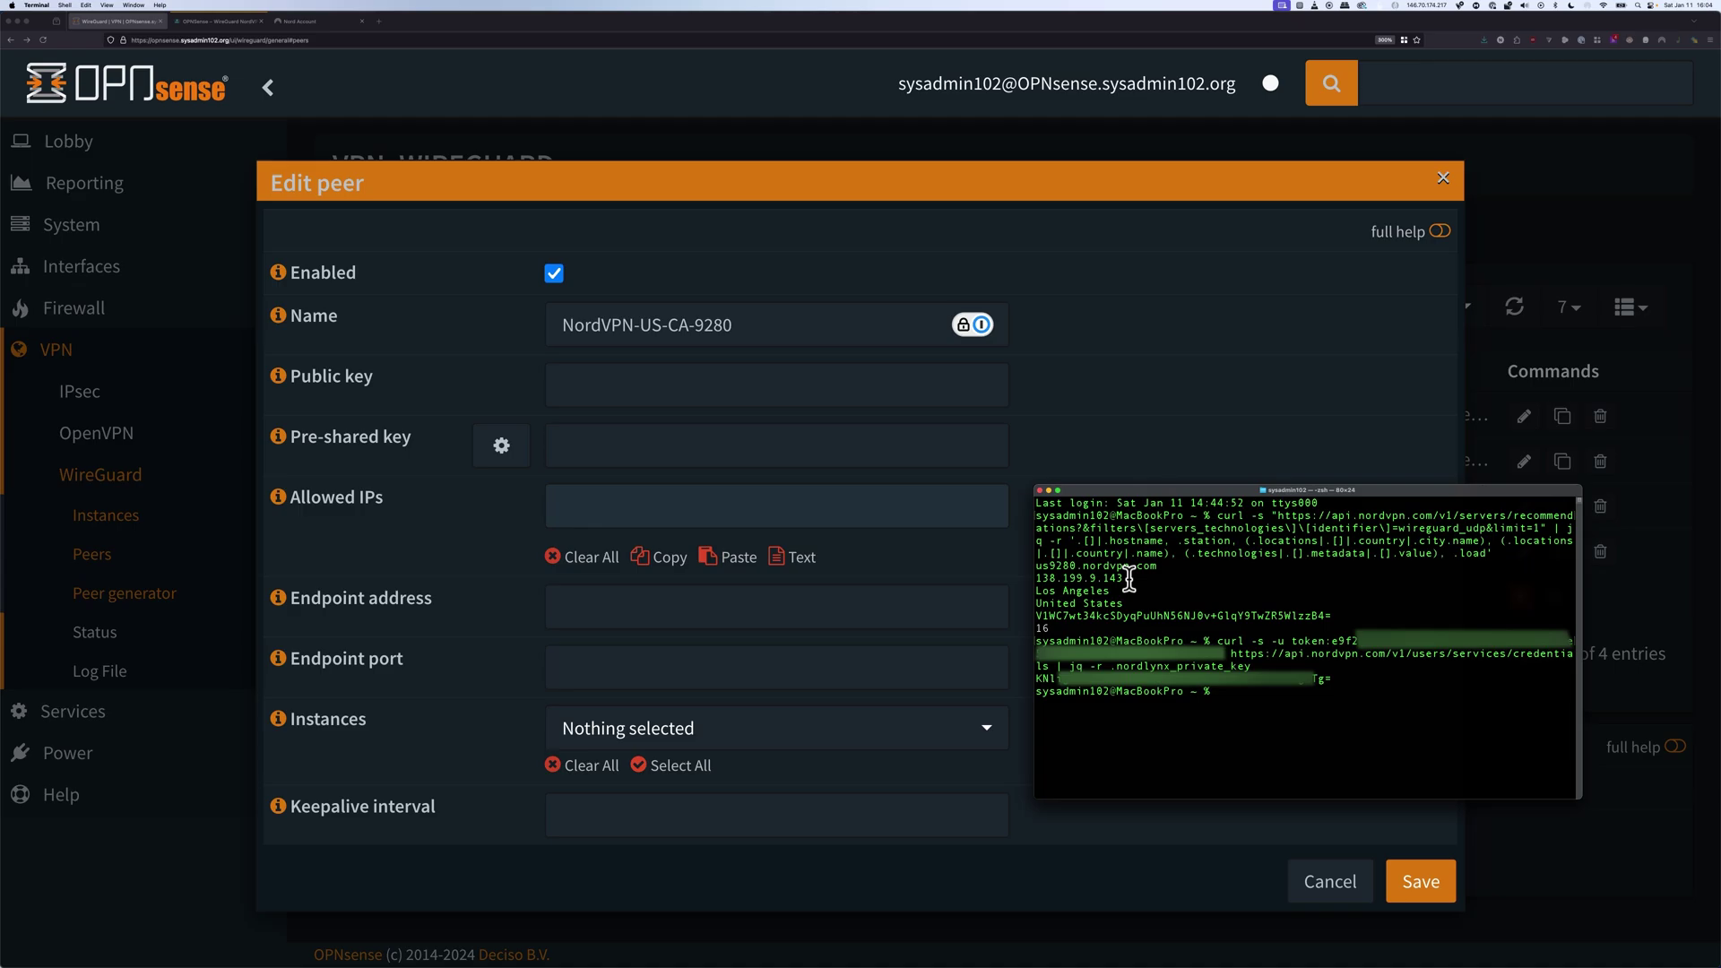
{"action": "left_click_drag", "start_coordinate": [1332, 616], "coordinate": [1037, 620]}
{"action": "key", "text": "super+c"}
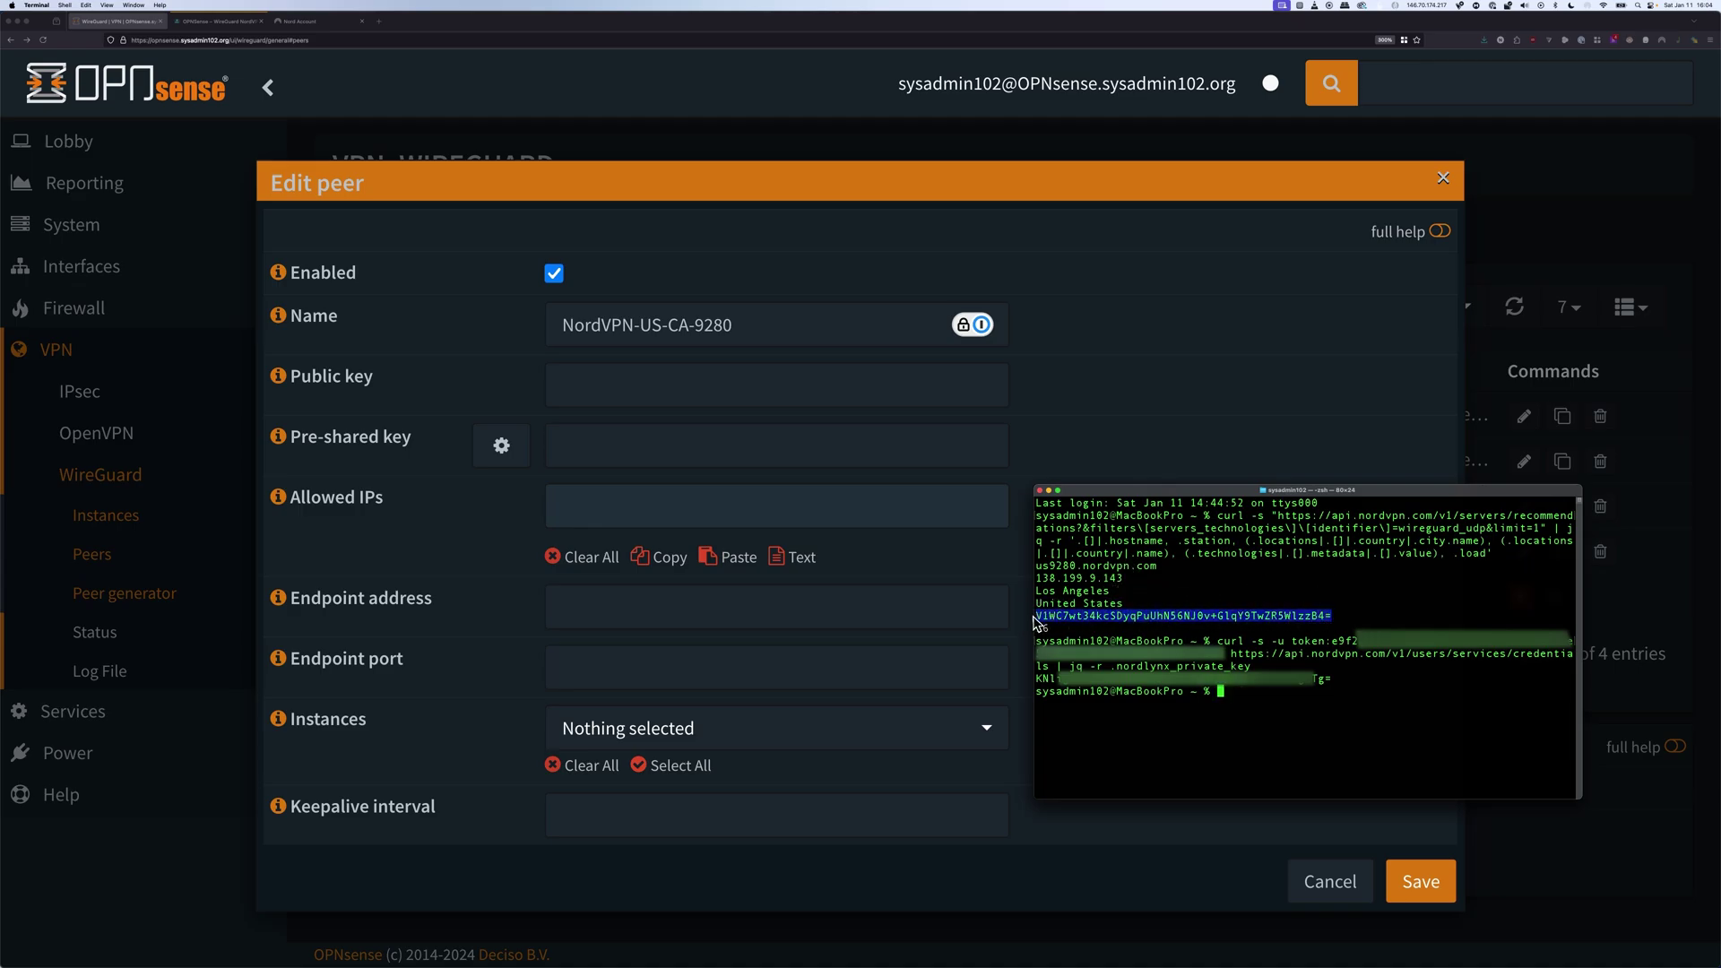
{"action": "left_click", "coordinate": [635, 388]}
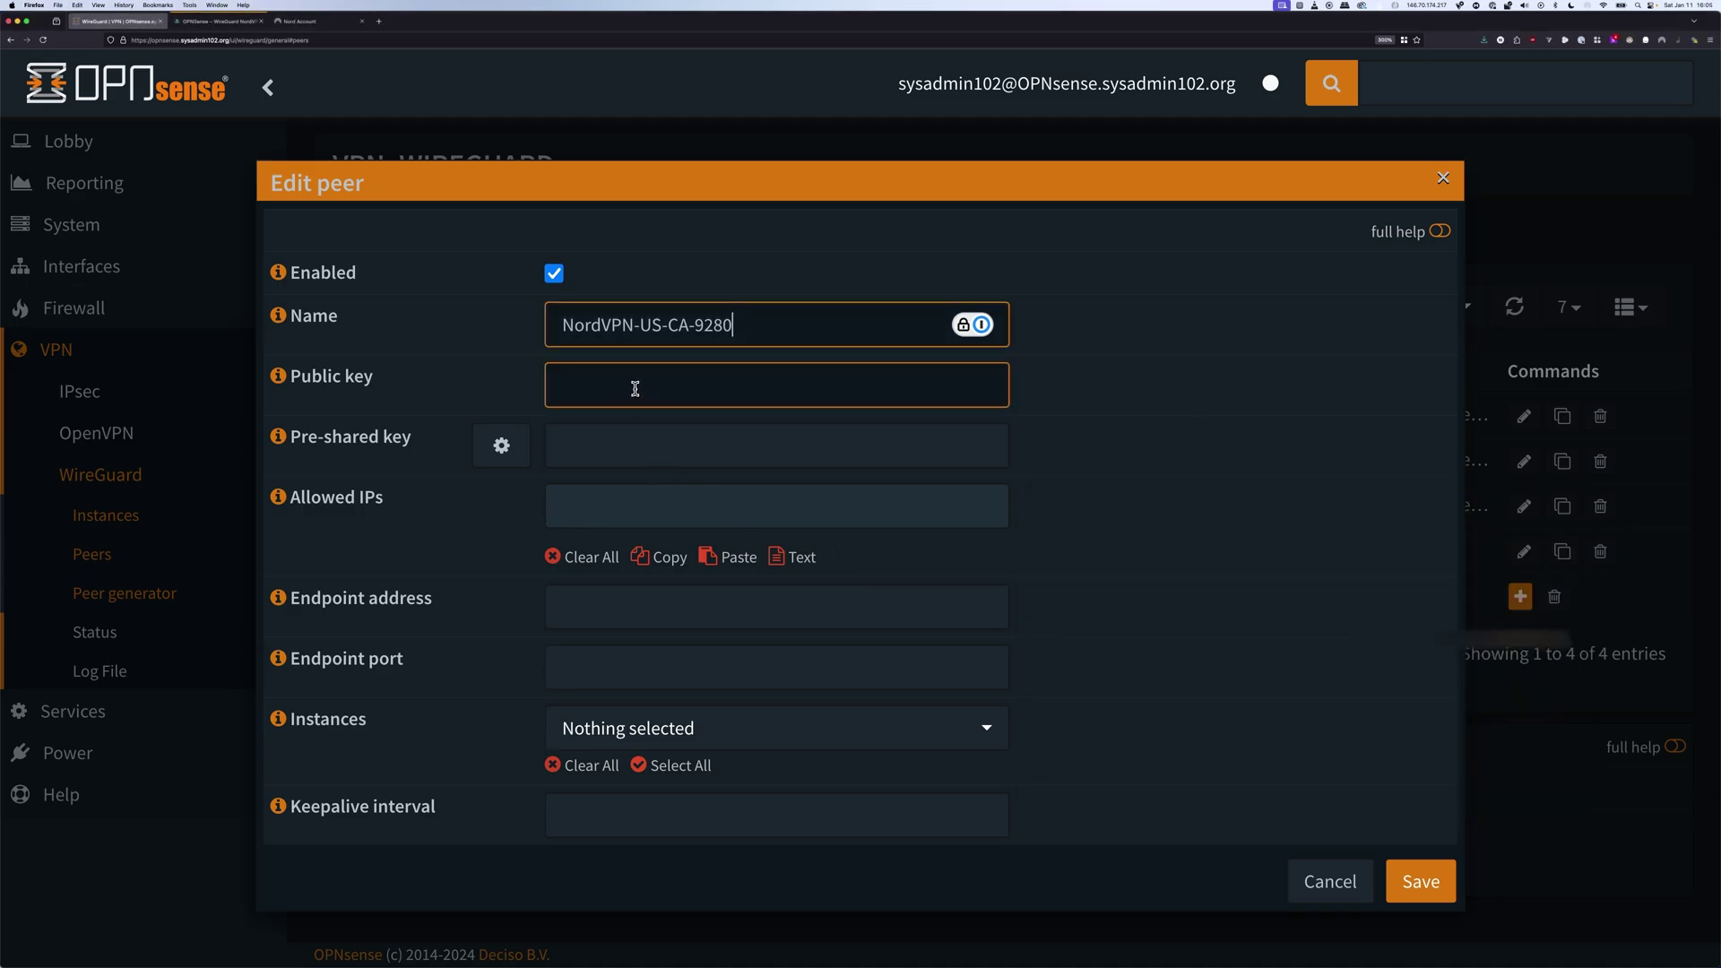
{"action": "left_click", "coordinate": [635, 388]}
{"action": "key", "text": "super+v"}
Set the peer's allowed IPs to 0.0.0.0/0 and ::/0
{"action": "key", "text": "Tab"}
{"action": "key", "text": "Tab"}
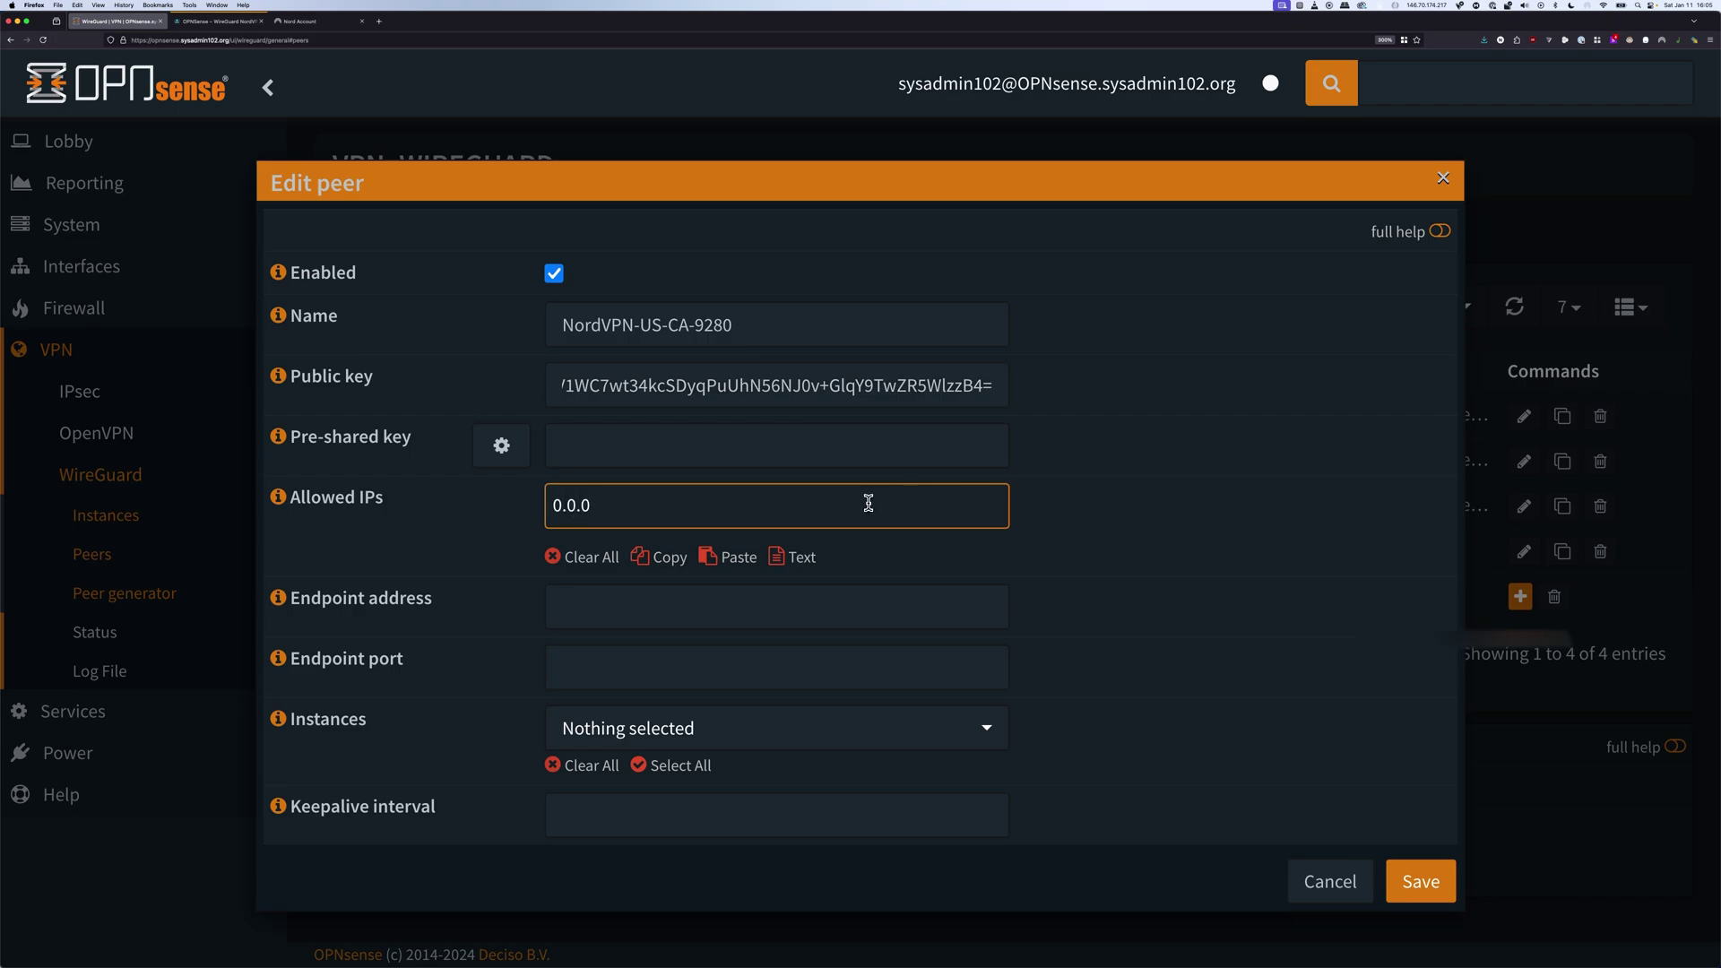
{"action": "type", "text": "0.0.0.0/0"}
{"action": "key", "text": "Return"}
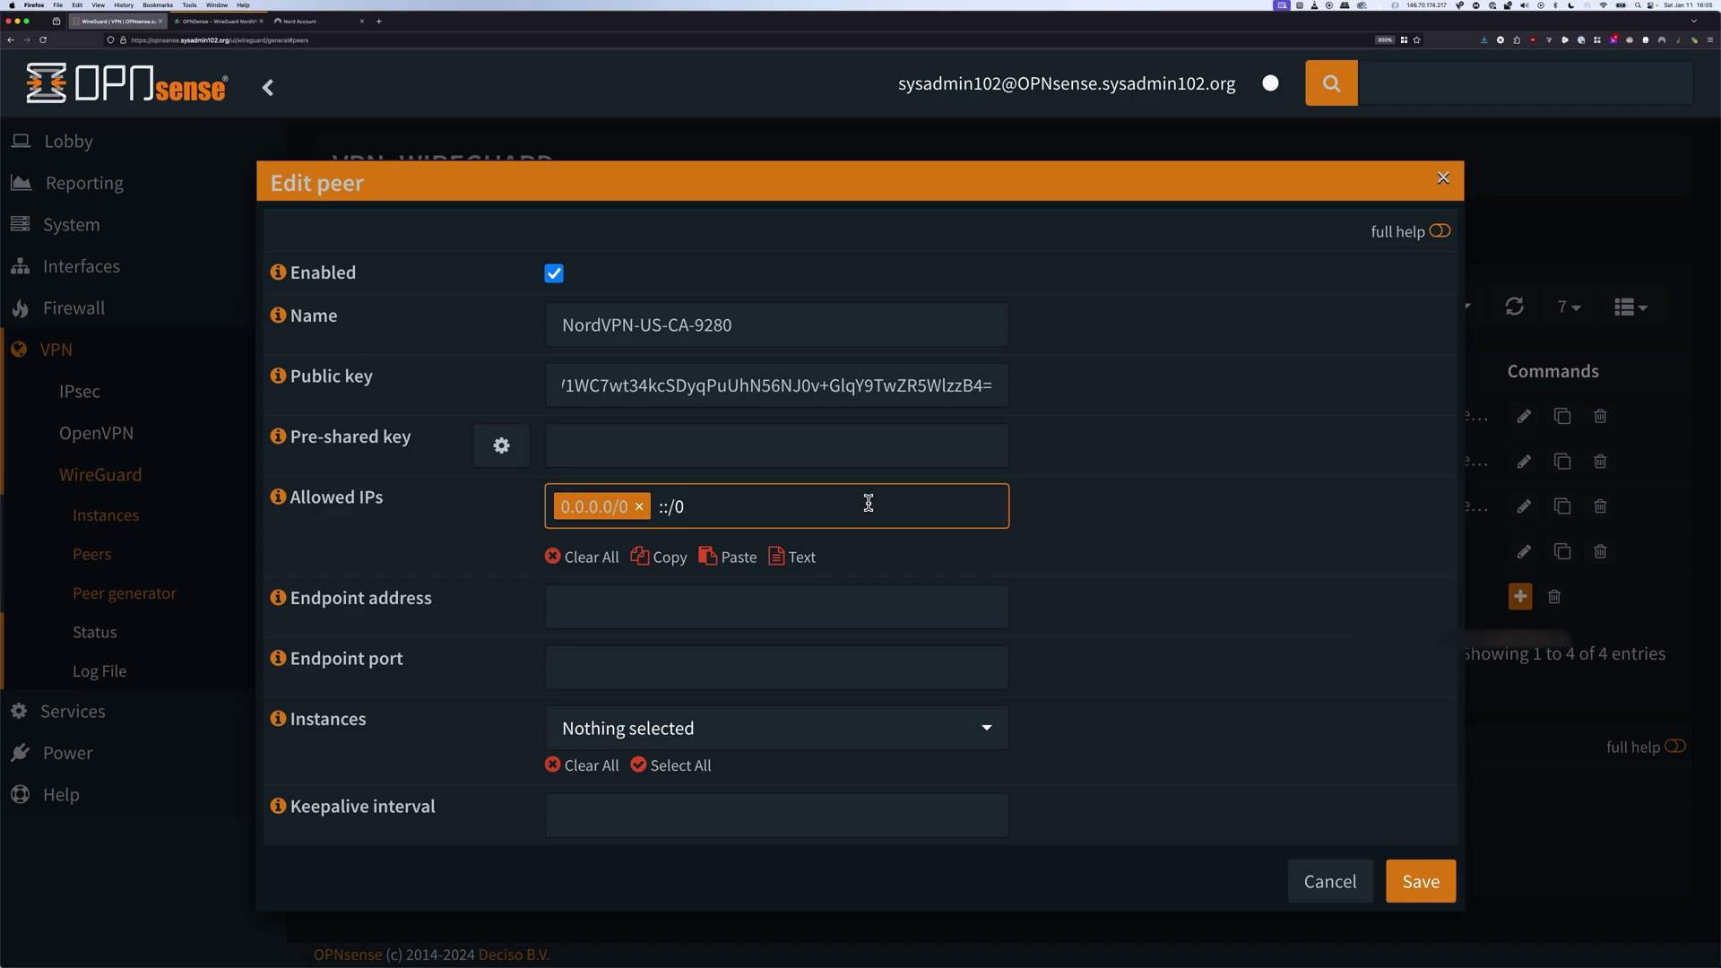
{"action": "key", "text": "Return"}
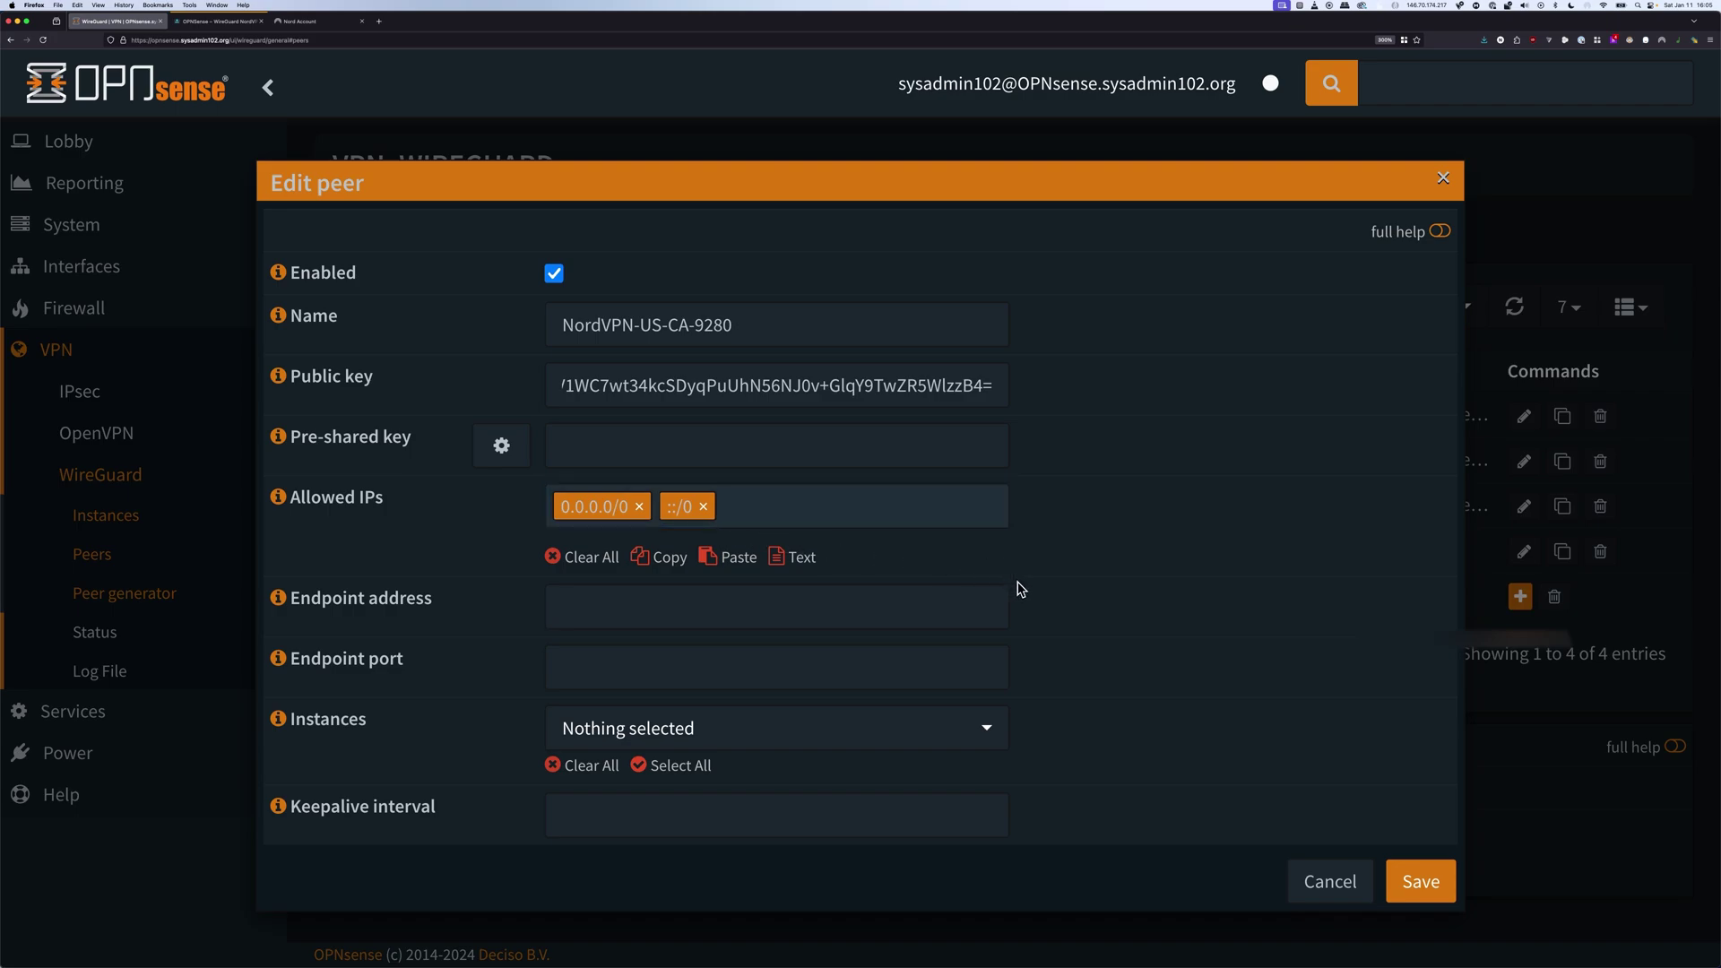
Copy the server IP 138.199.9.143 from the Terminal output into the peer's Endpoint address
{"action": "key", "text": "super+Tab"}
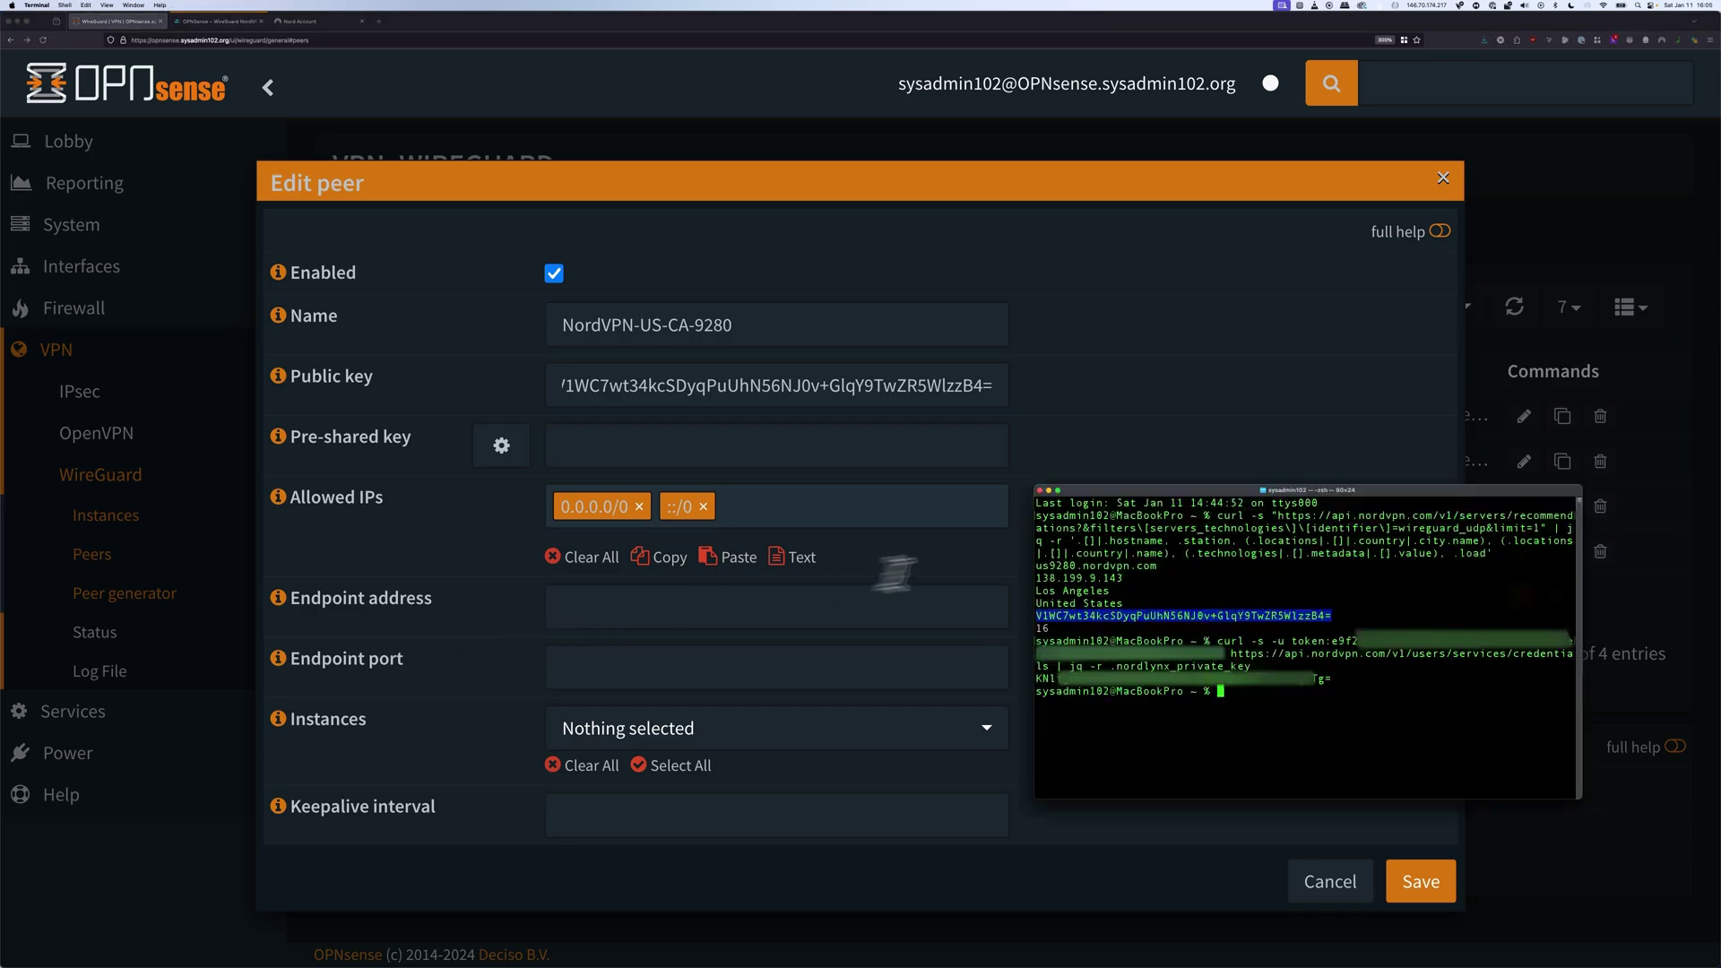
{"action": "left_click_drag", "start_coordinate": [1123, 578], "coordinate": [1035, 587]}
{"action": "key", "text": "super+c"}
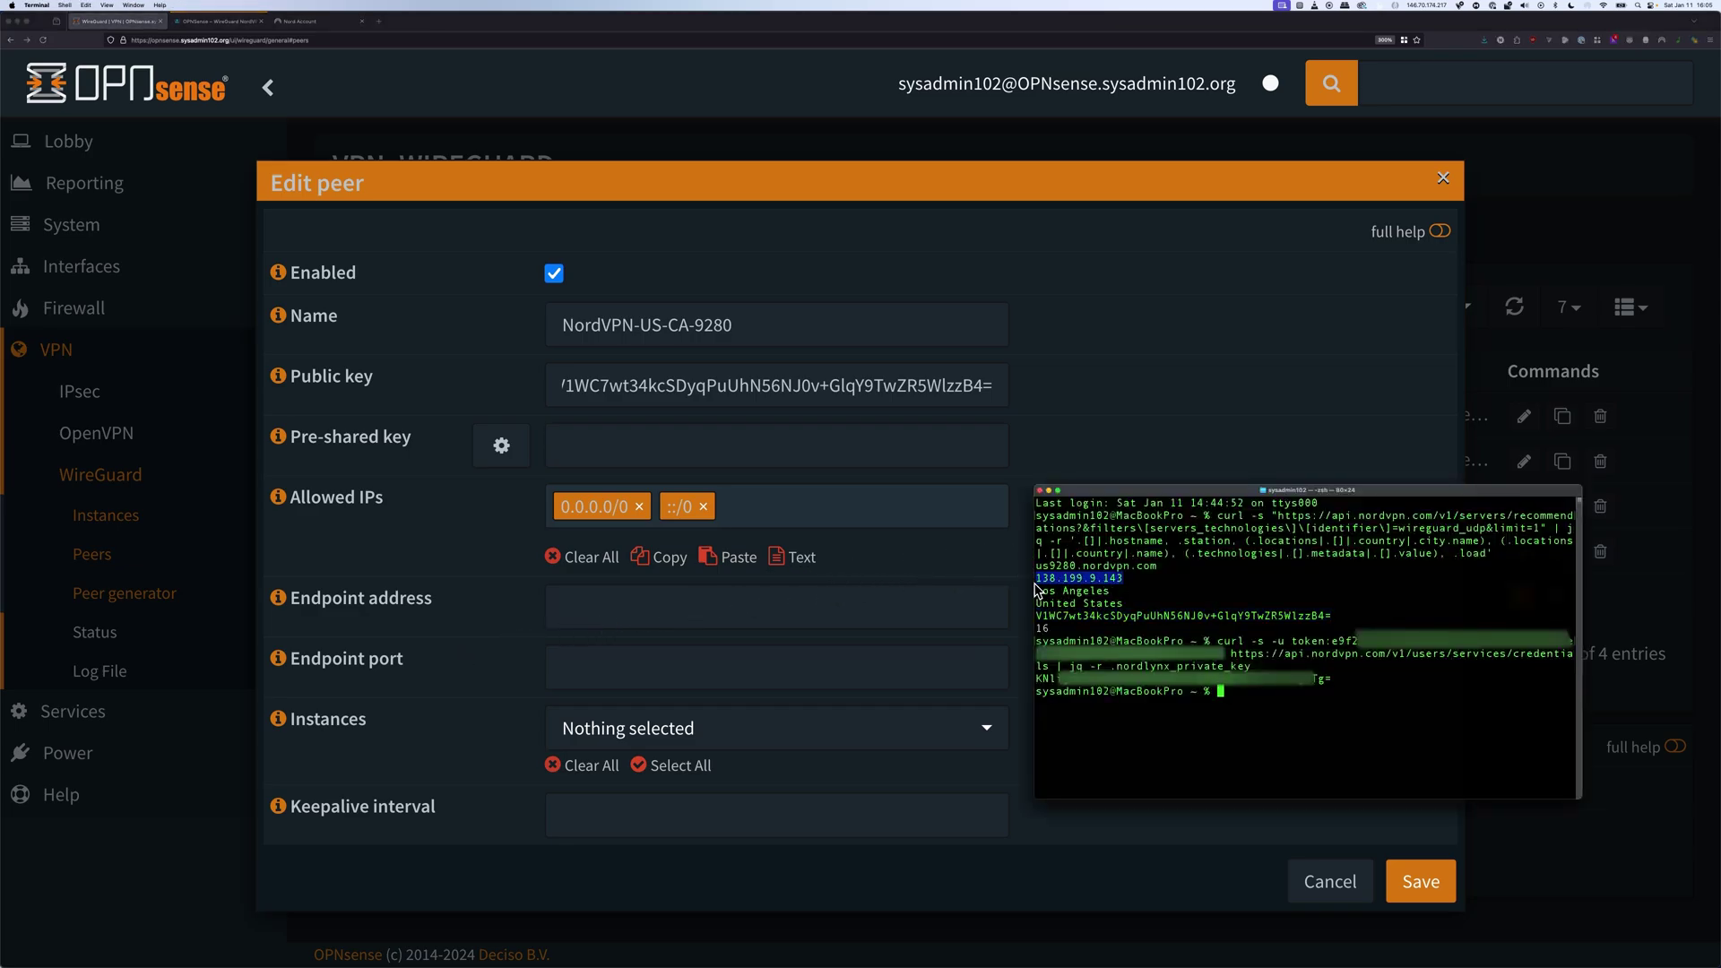
{"action": "left_click", "coordinate": [583, 610]}
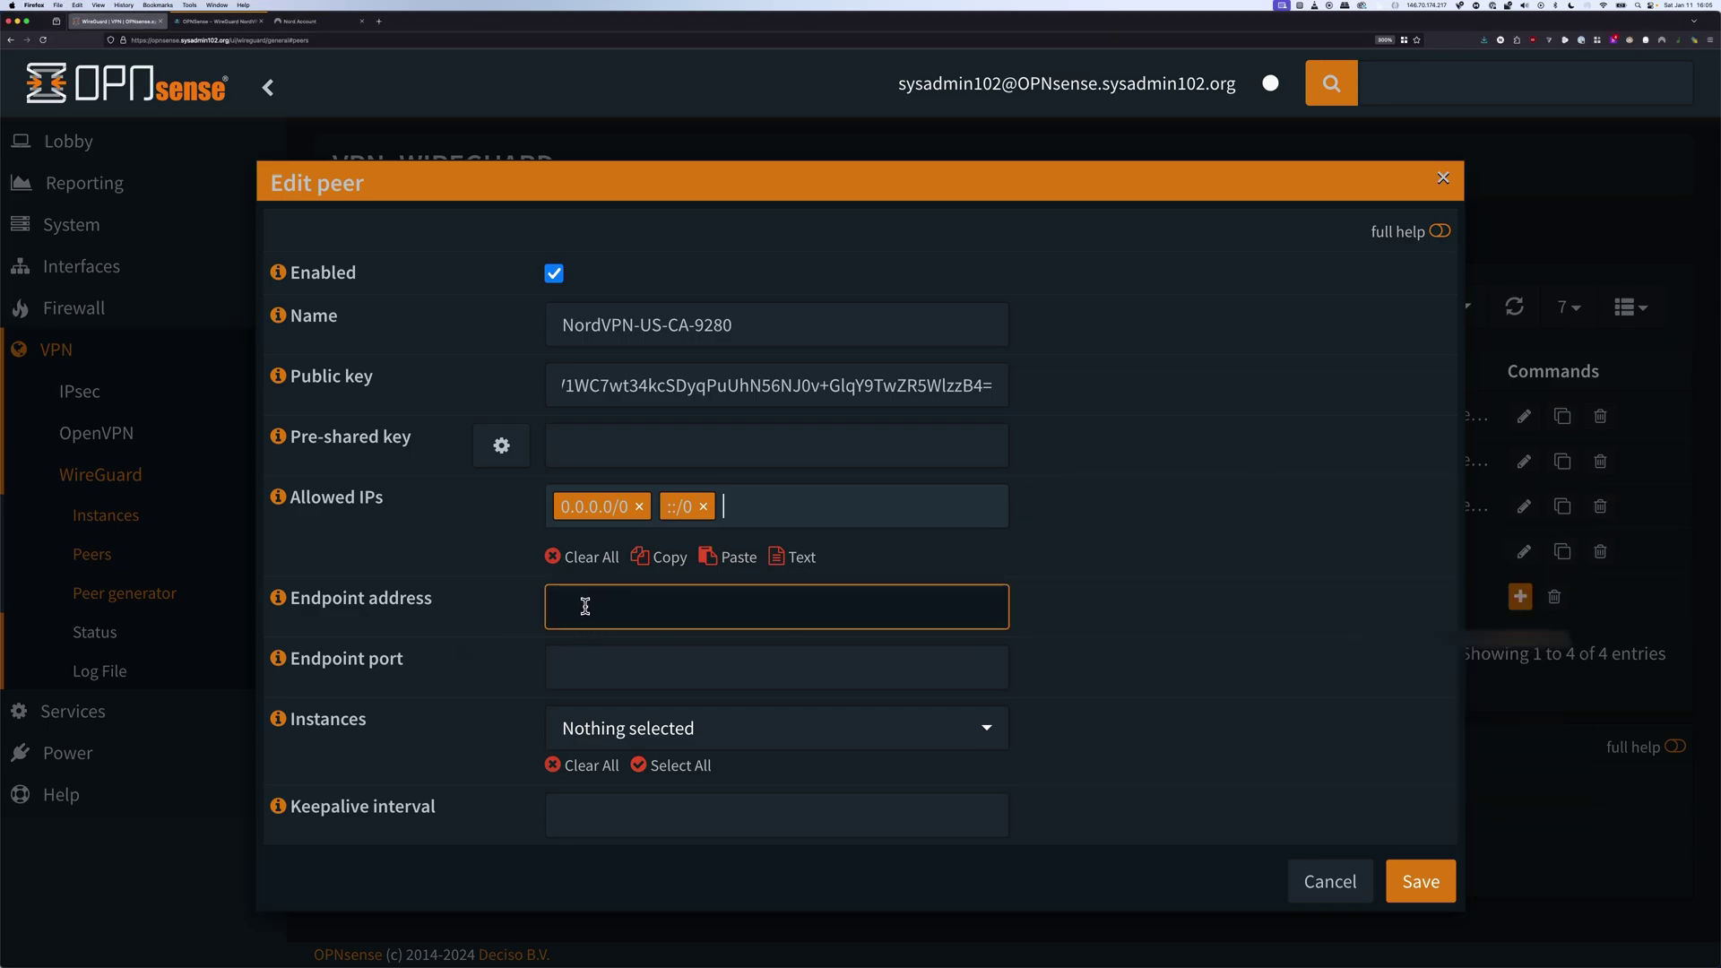
{"action": "key", "text": "super+v"}
{"action": "left_click", "coordinate": [1082, 595]}
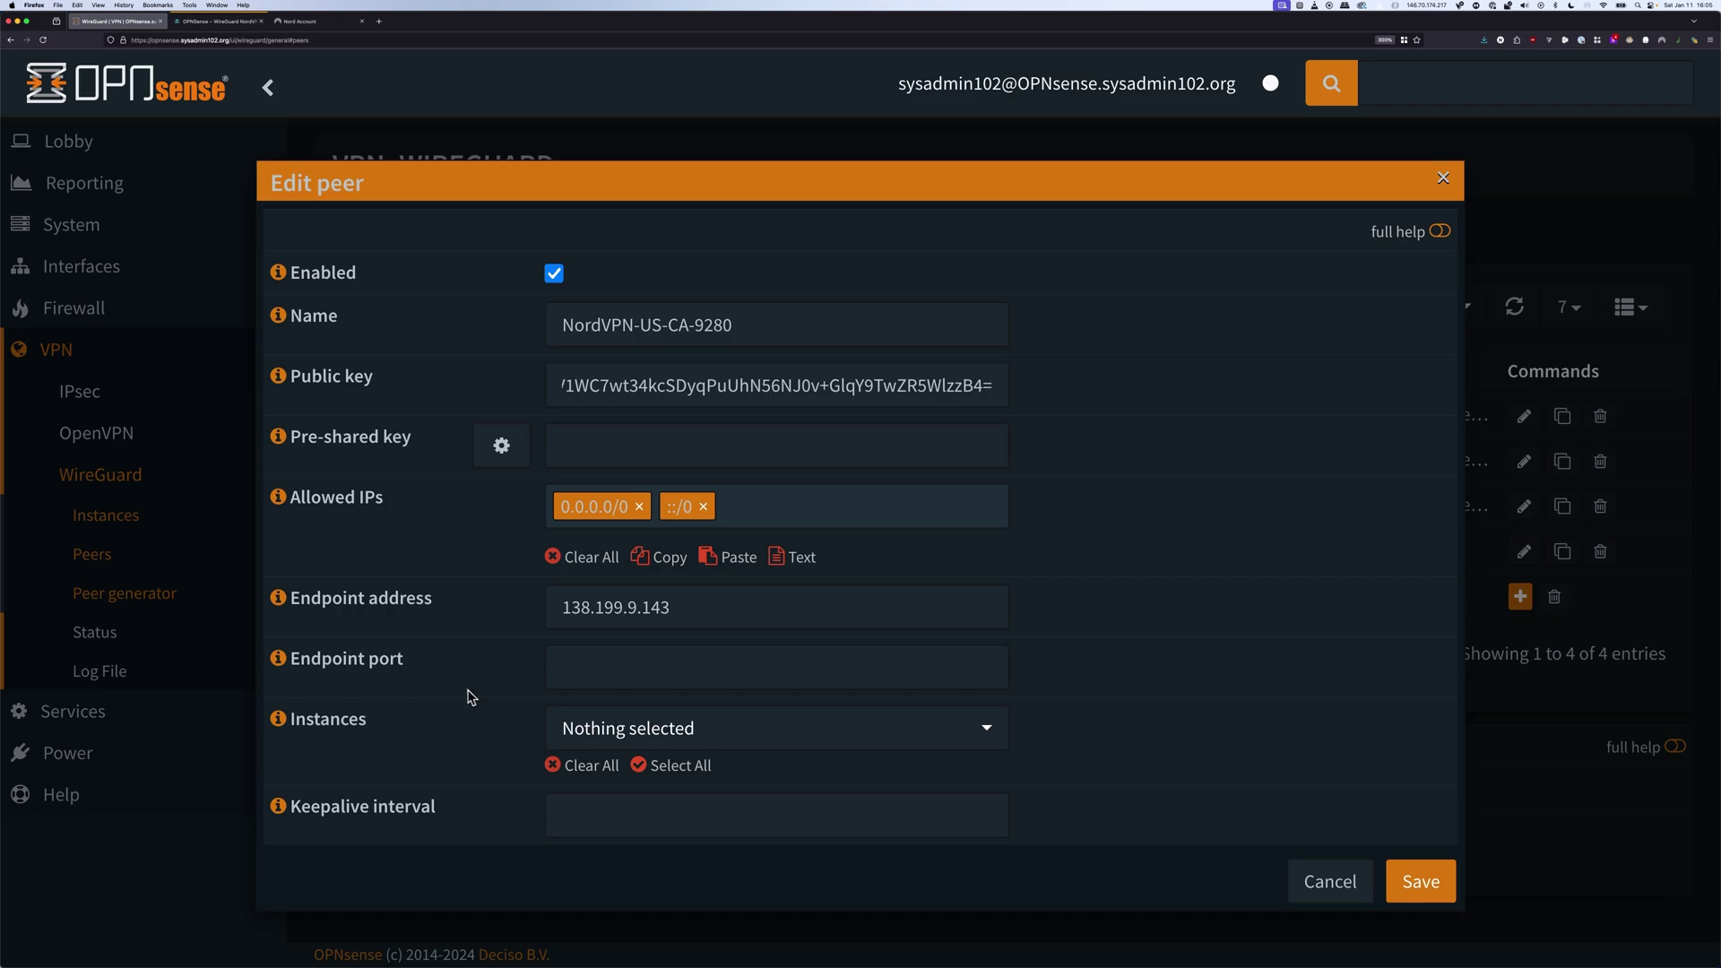
Set the peer's keepalive interval to 25, leaving the endpoint port blank, and save the peer
{"action": "left_click", "coordinate": [570, 688]}
{"action": "left_click", "coordinate": [923, 824]}
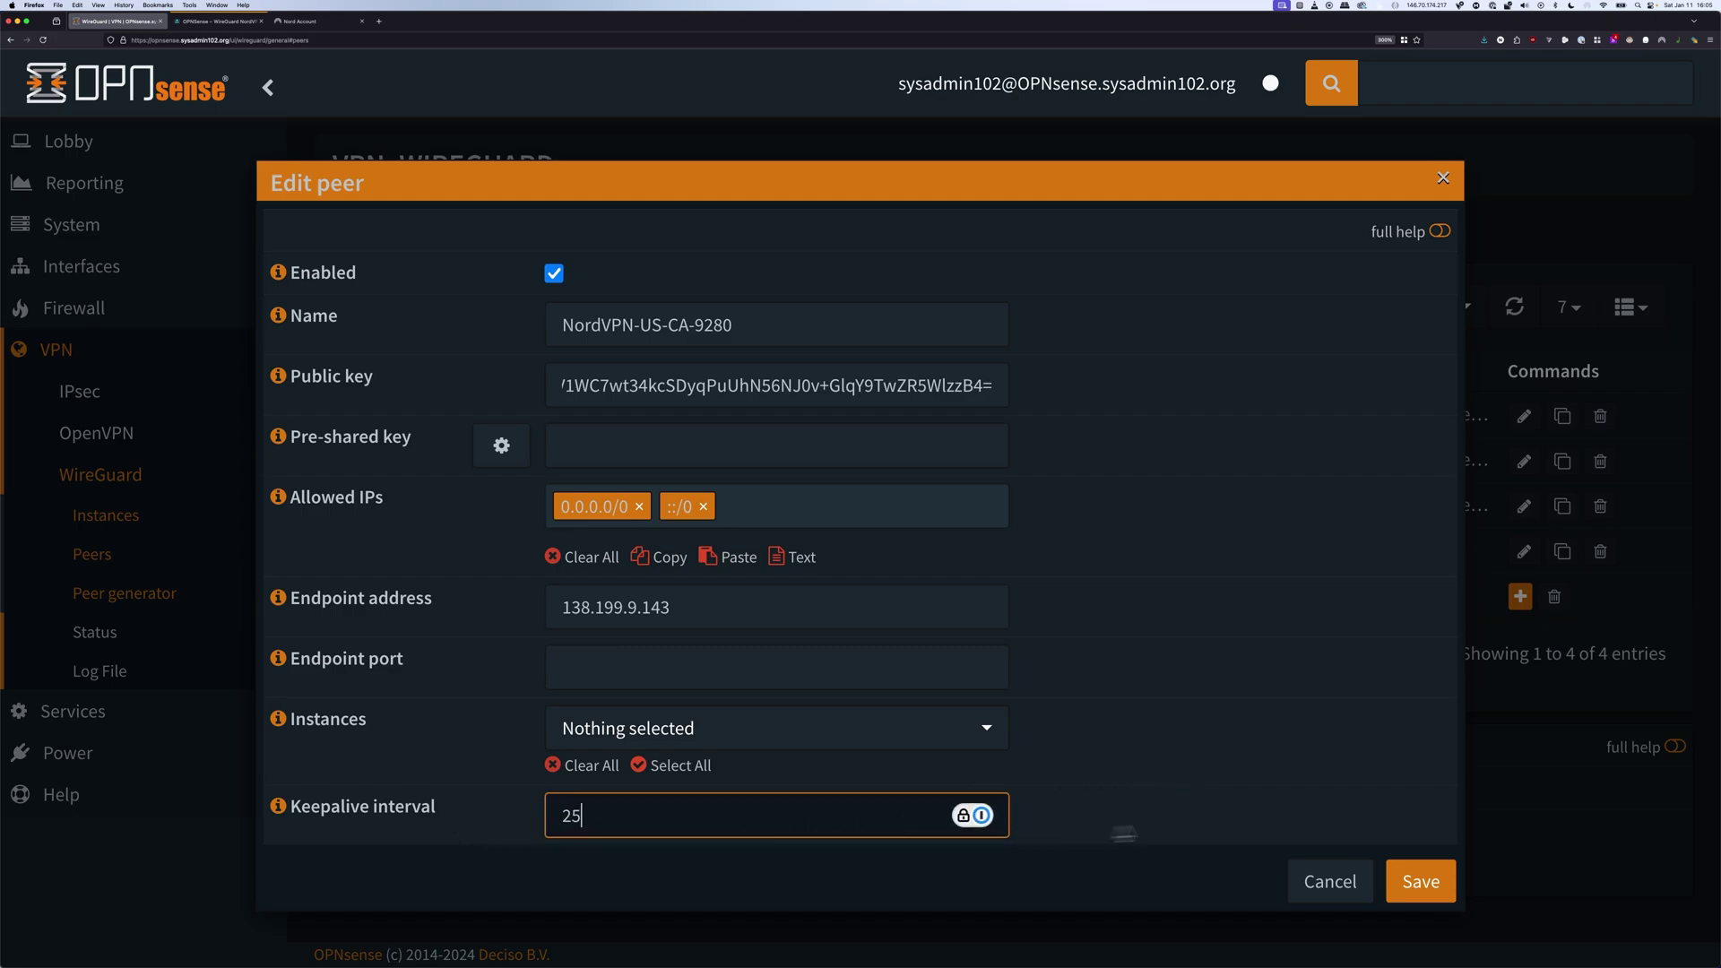
{"action": "left_click", "coordinate": [1124, 833]}
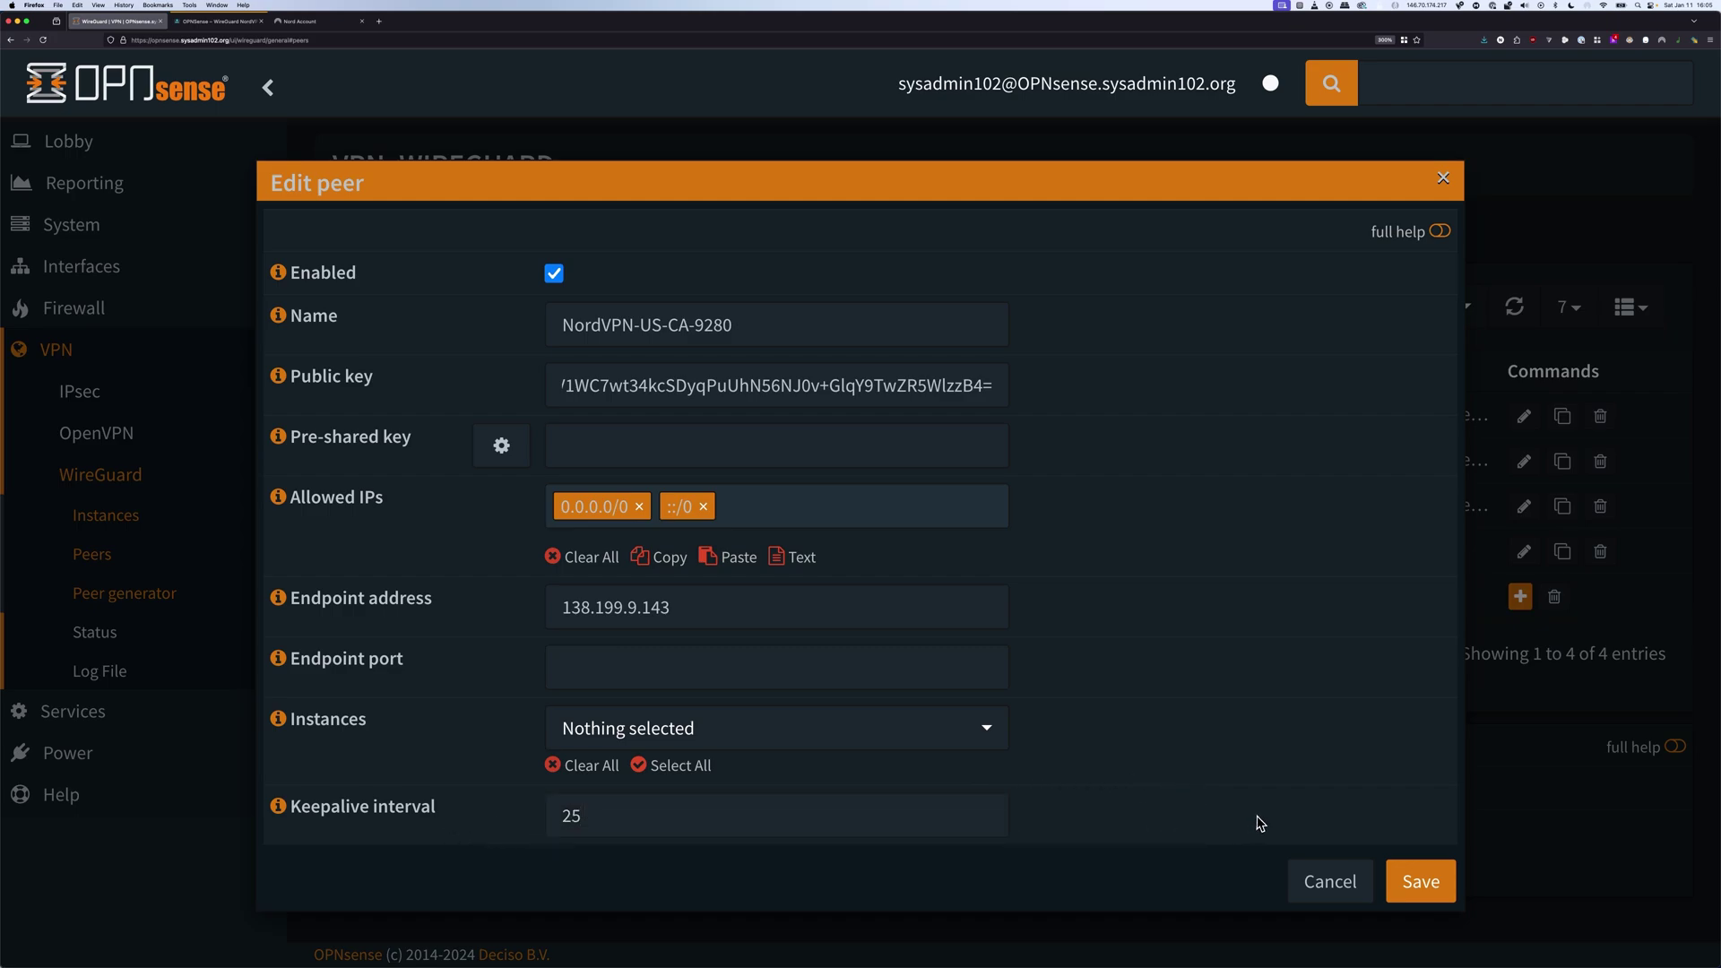
{"action": "left_click", "coordinate": [1425, 877]}
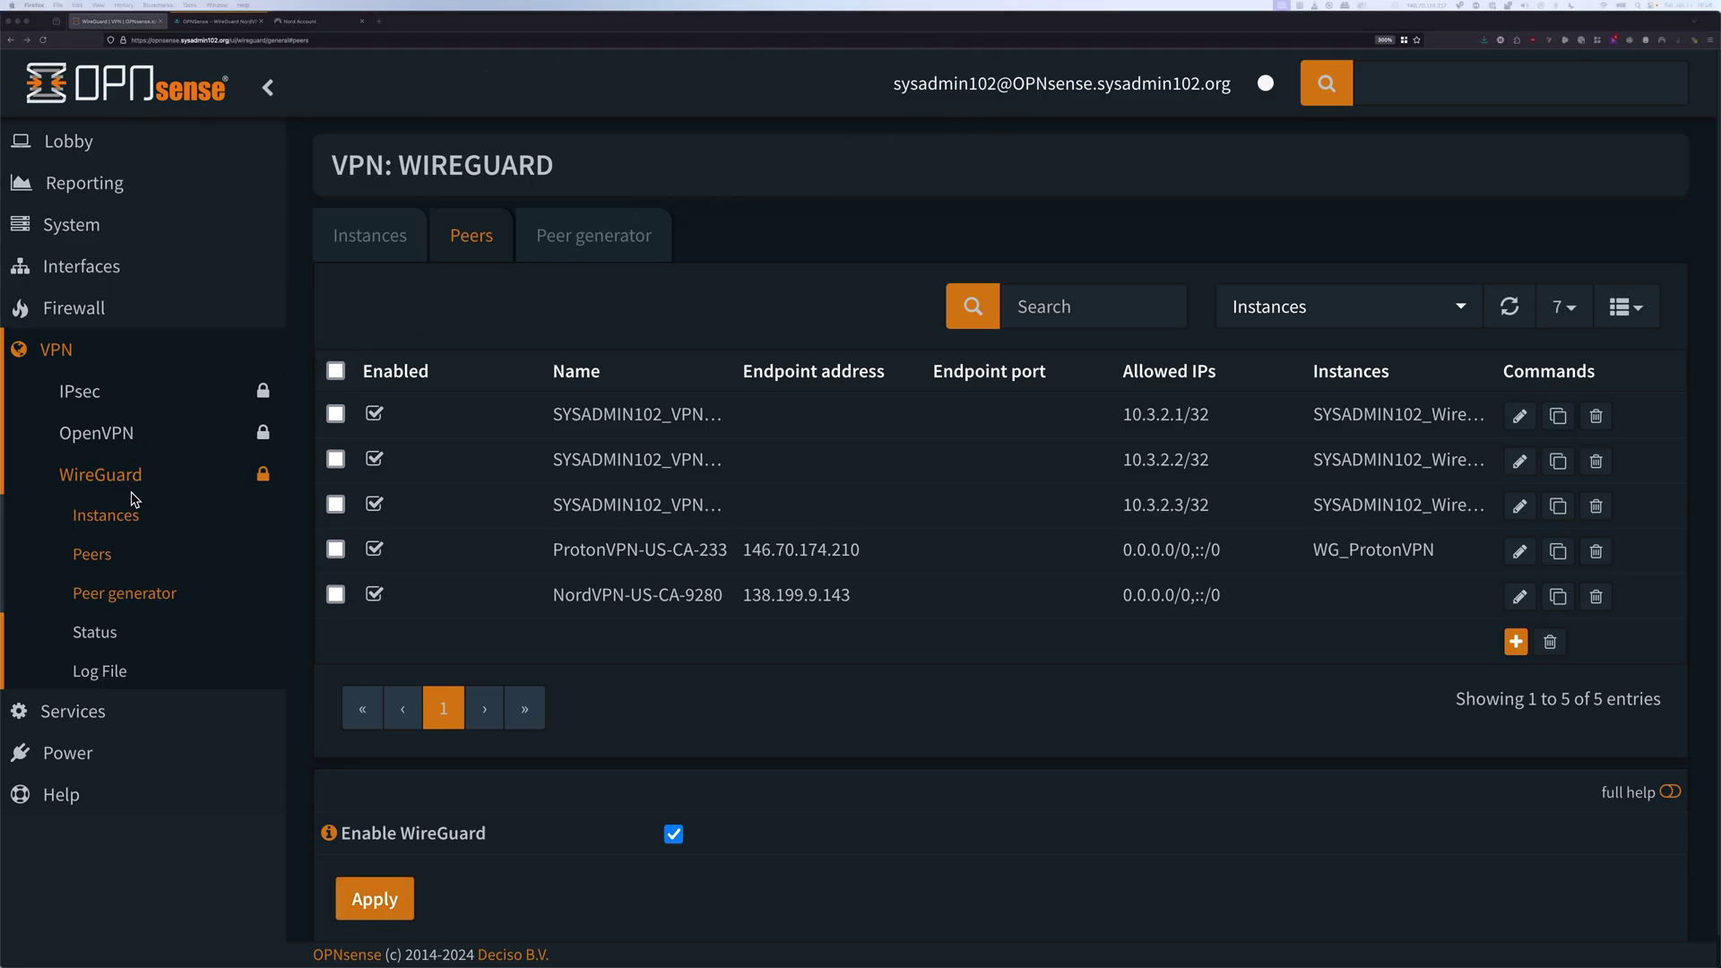
Add a new WireGuard instance with advanced mode enabled and name it WG_NordVPN
{"action": "left_click", "coordinate": [382, 242]}
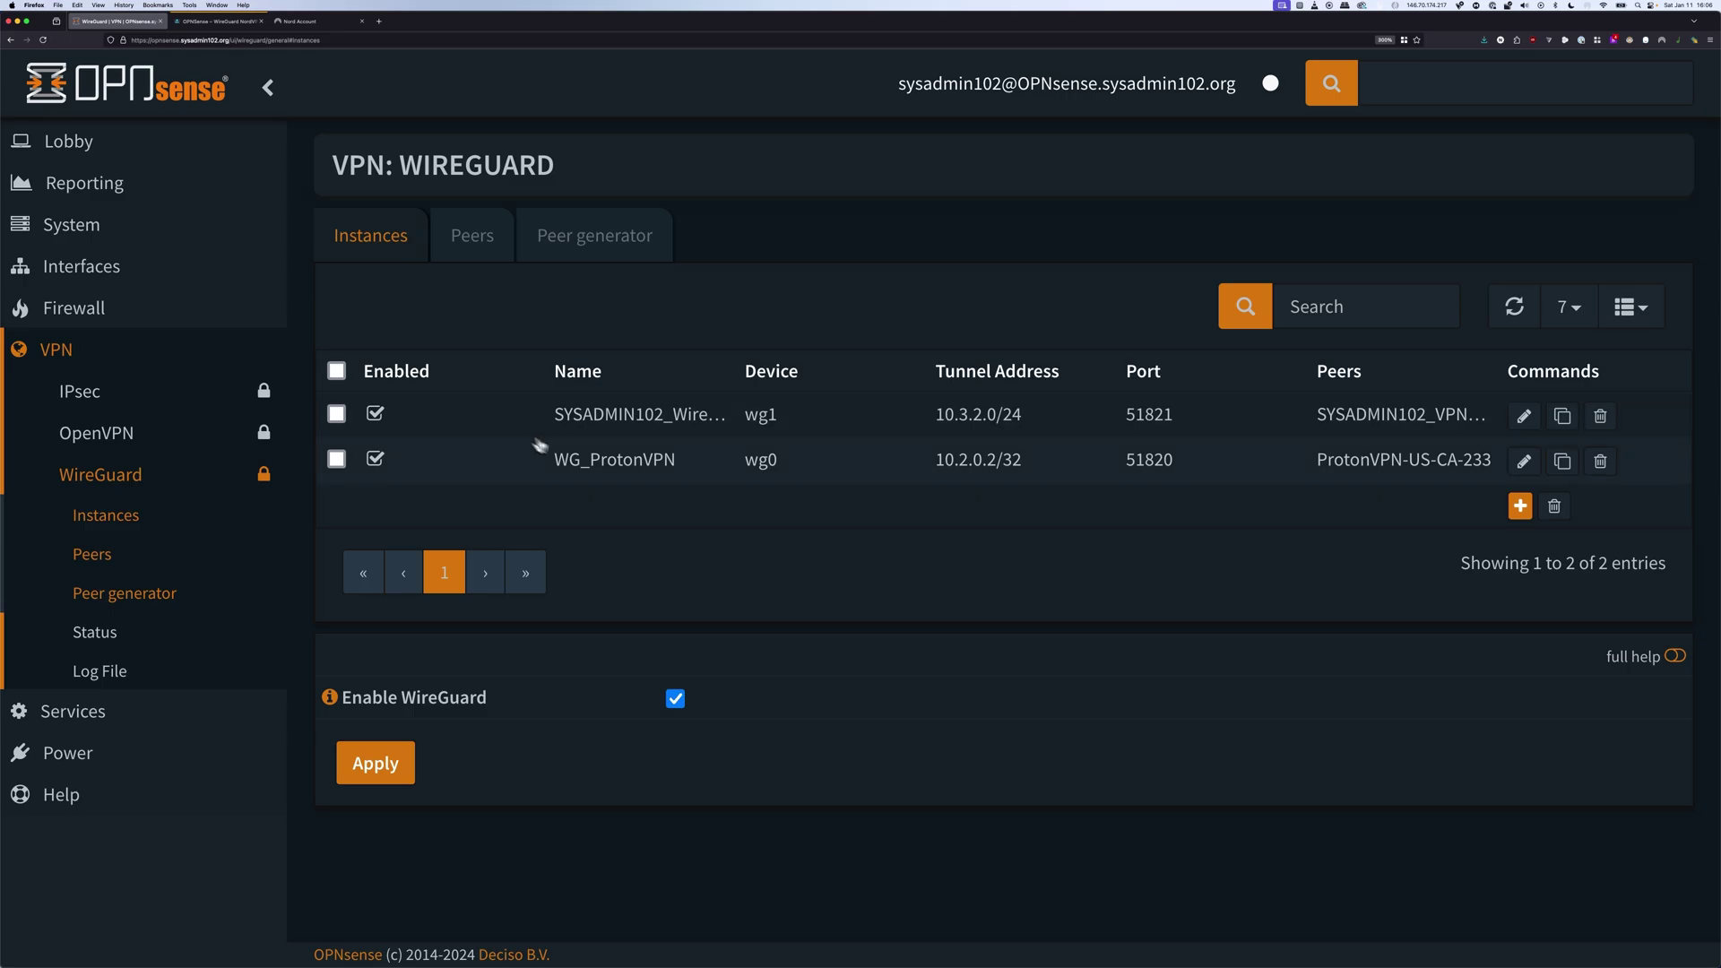
{"action": "left_click", "coordinate": [1520, 506]}
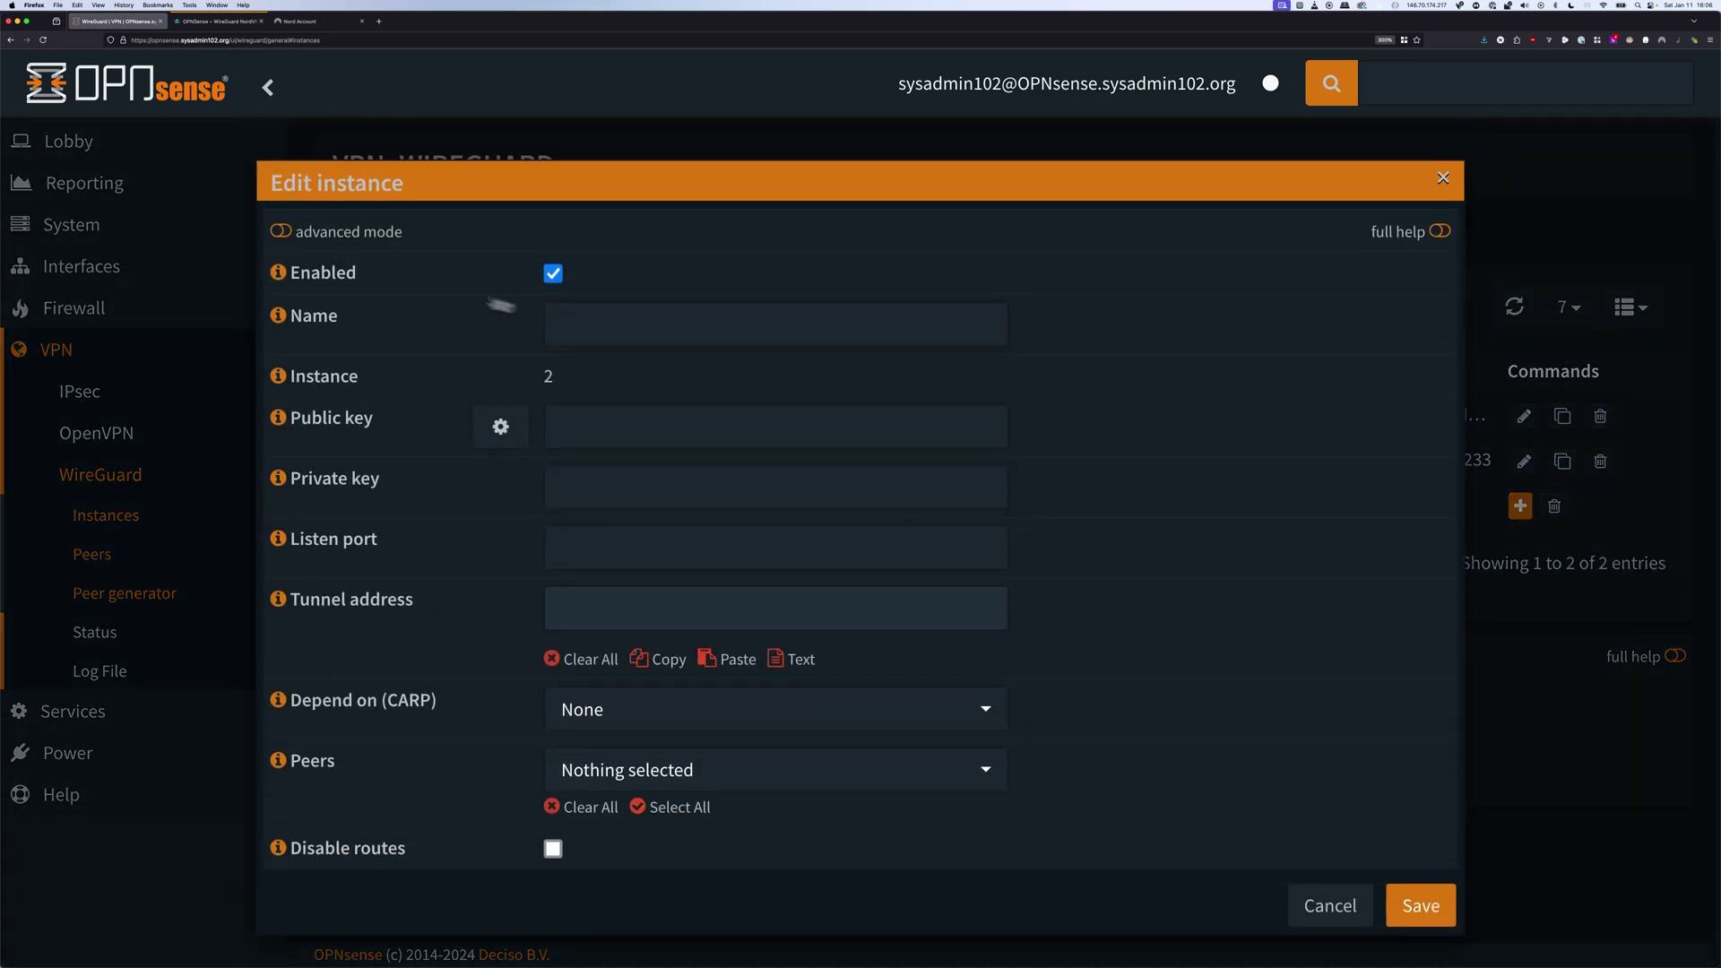
{"action": "left_click", "coordinate": [281, 231]}
{"action": "left_click", "coordinate": [623, 317]}
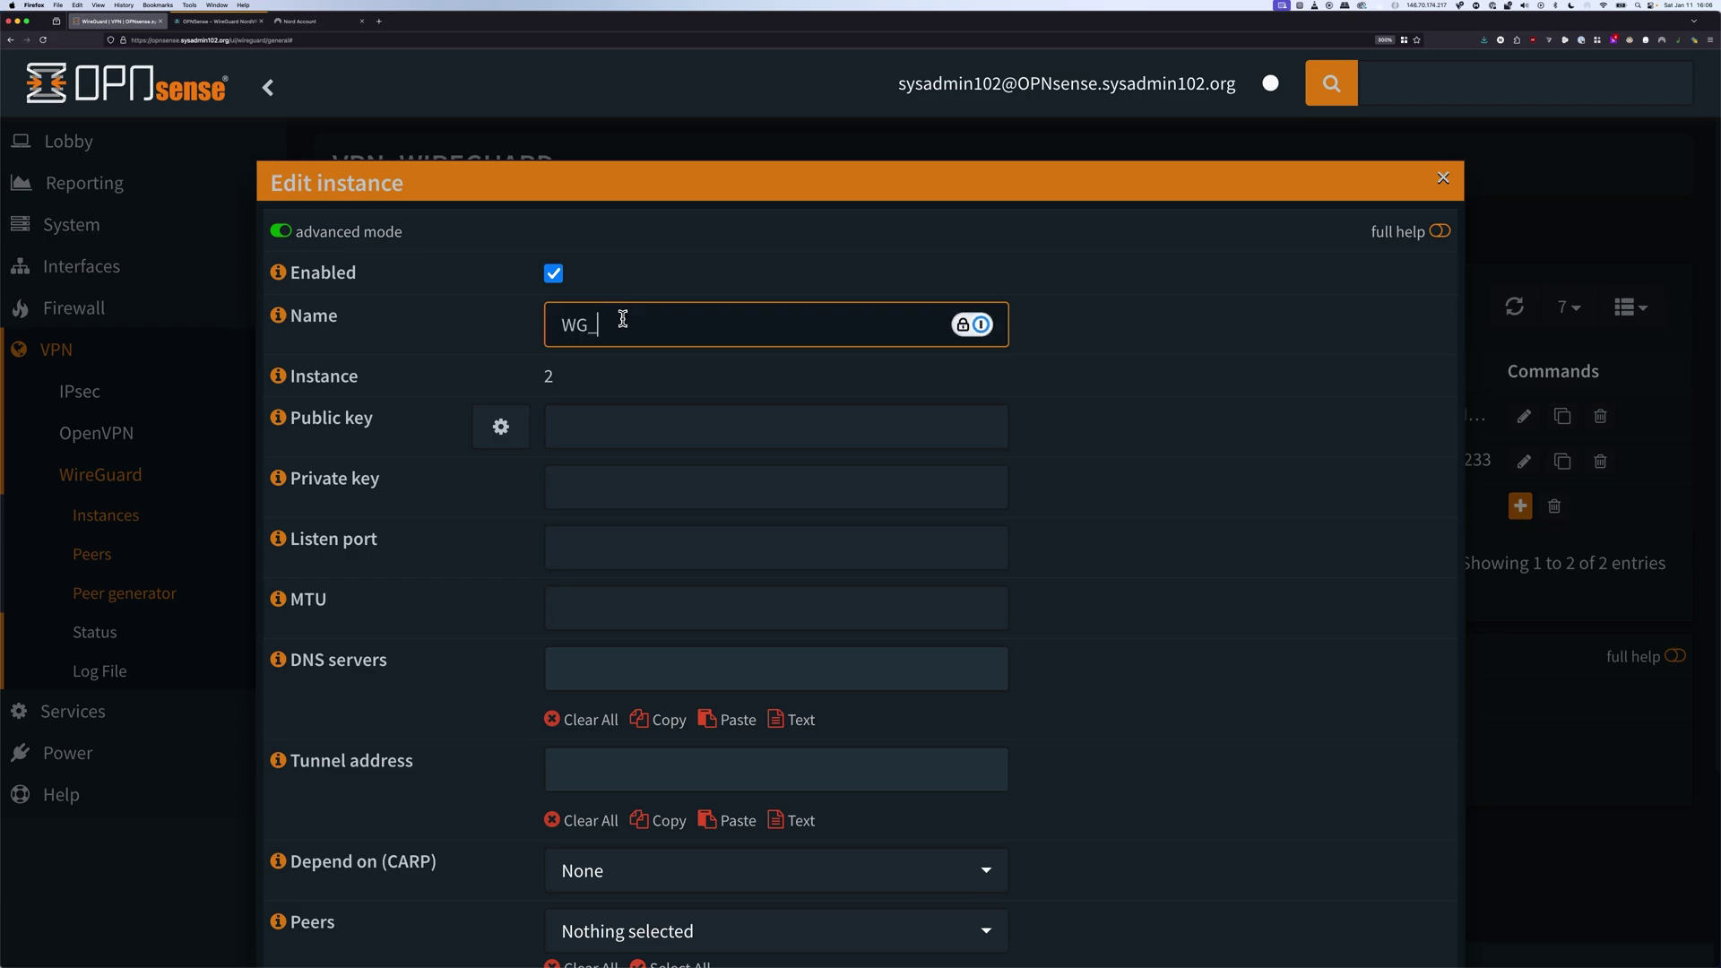
{"action": "type", "text": "WG_NordVPN"}
Copy the NordLynx private key from the Terminal output into the instance's Private key field
{"action": "key", "text": "super+Tab"}
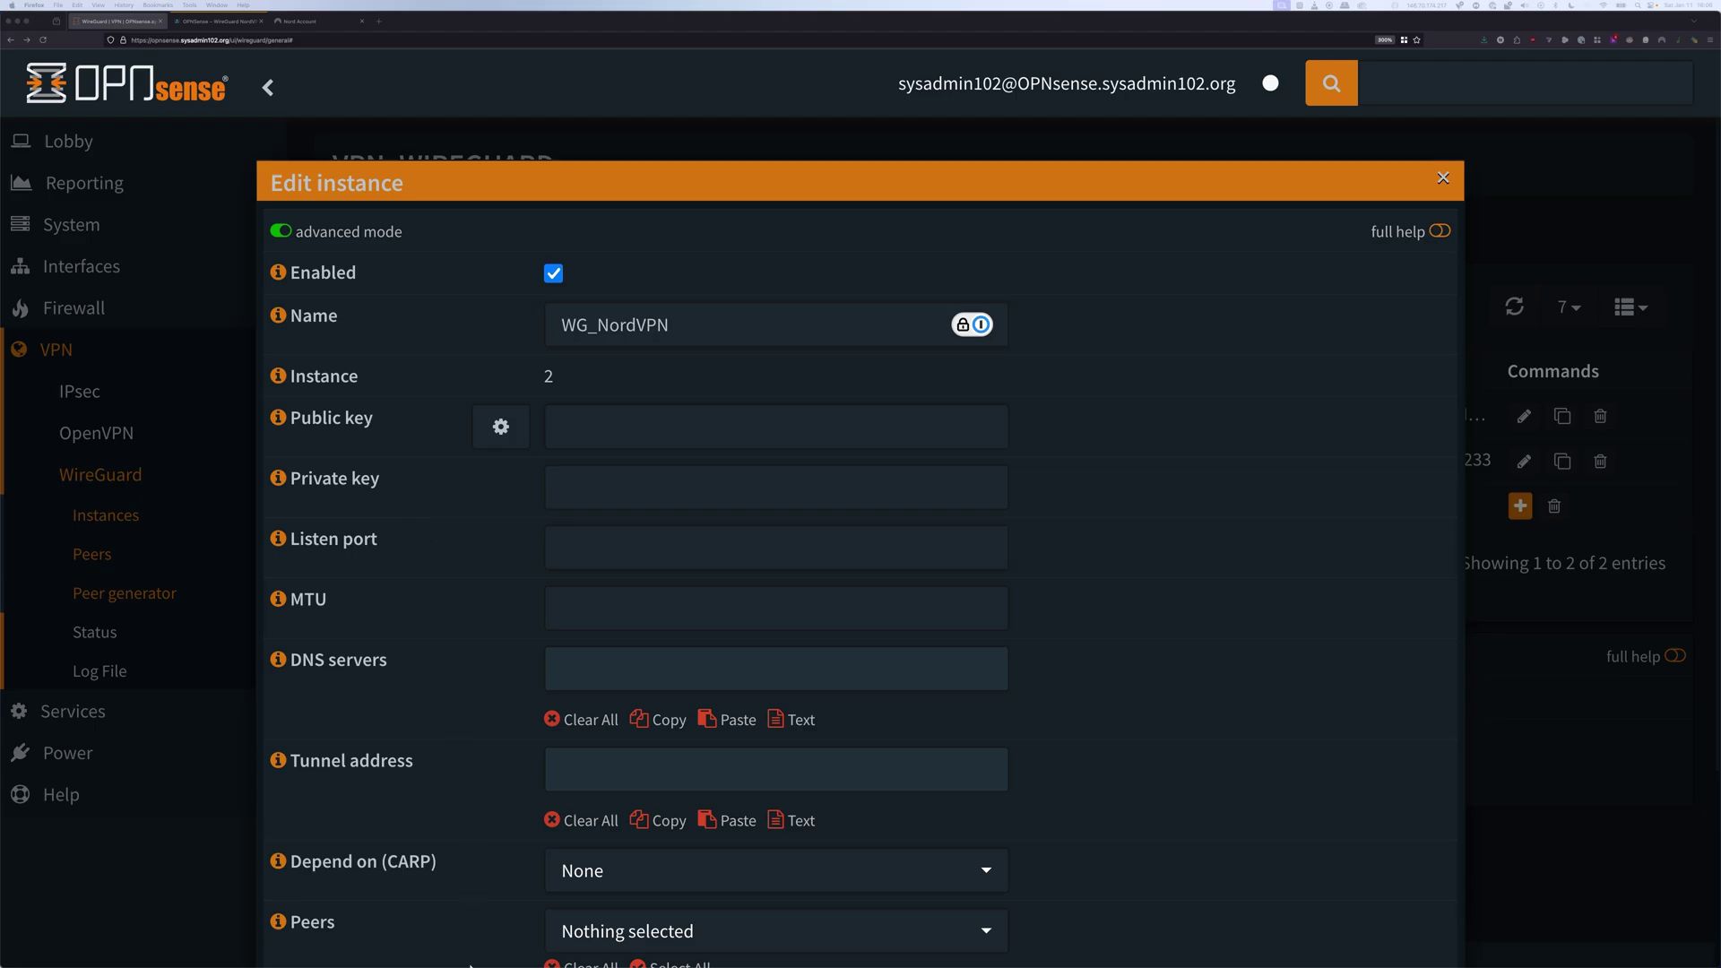
{"action": "left_click", "coordinate": [780, 937]}
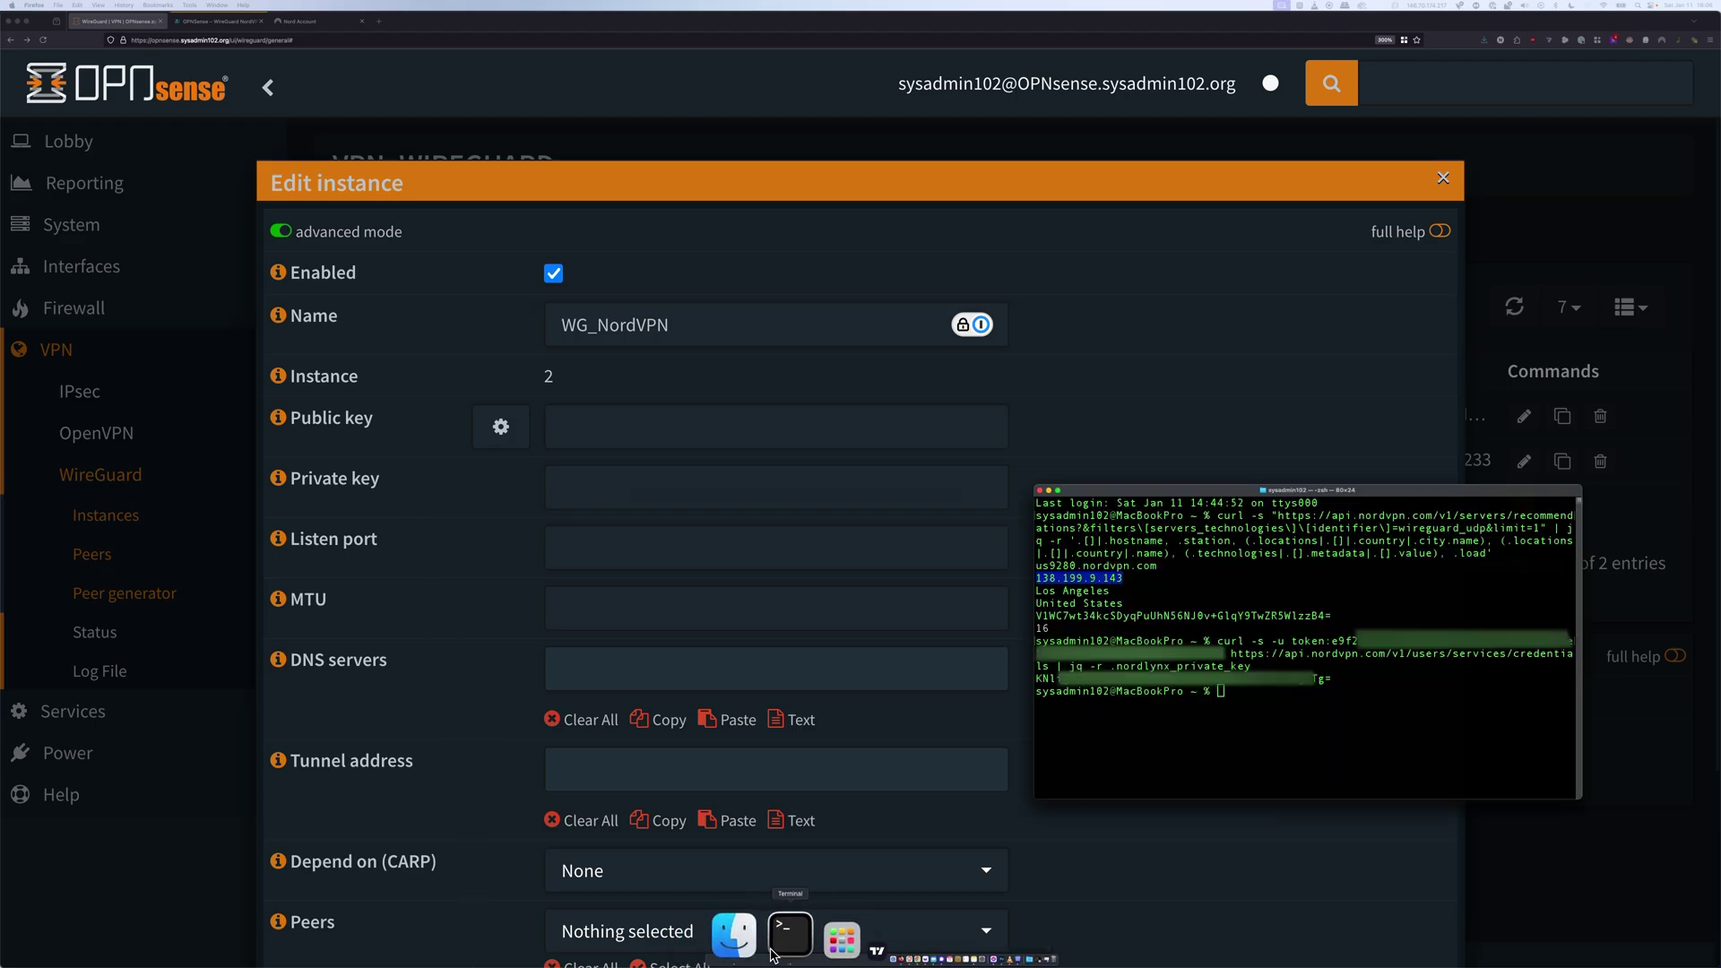
{"action": "left_click_drag", "start_coordinate": [1332, 678], "coordinate": [1035, 680]}
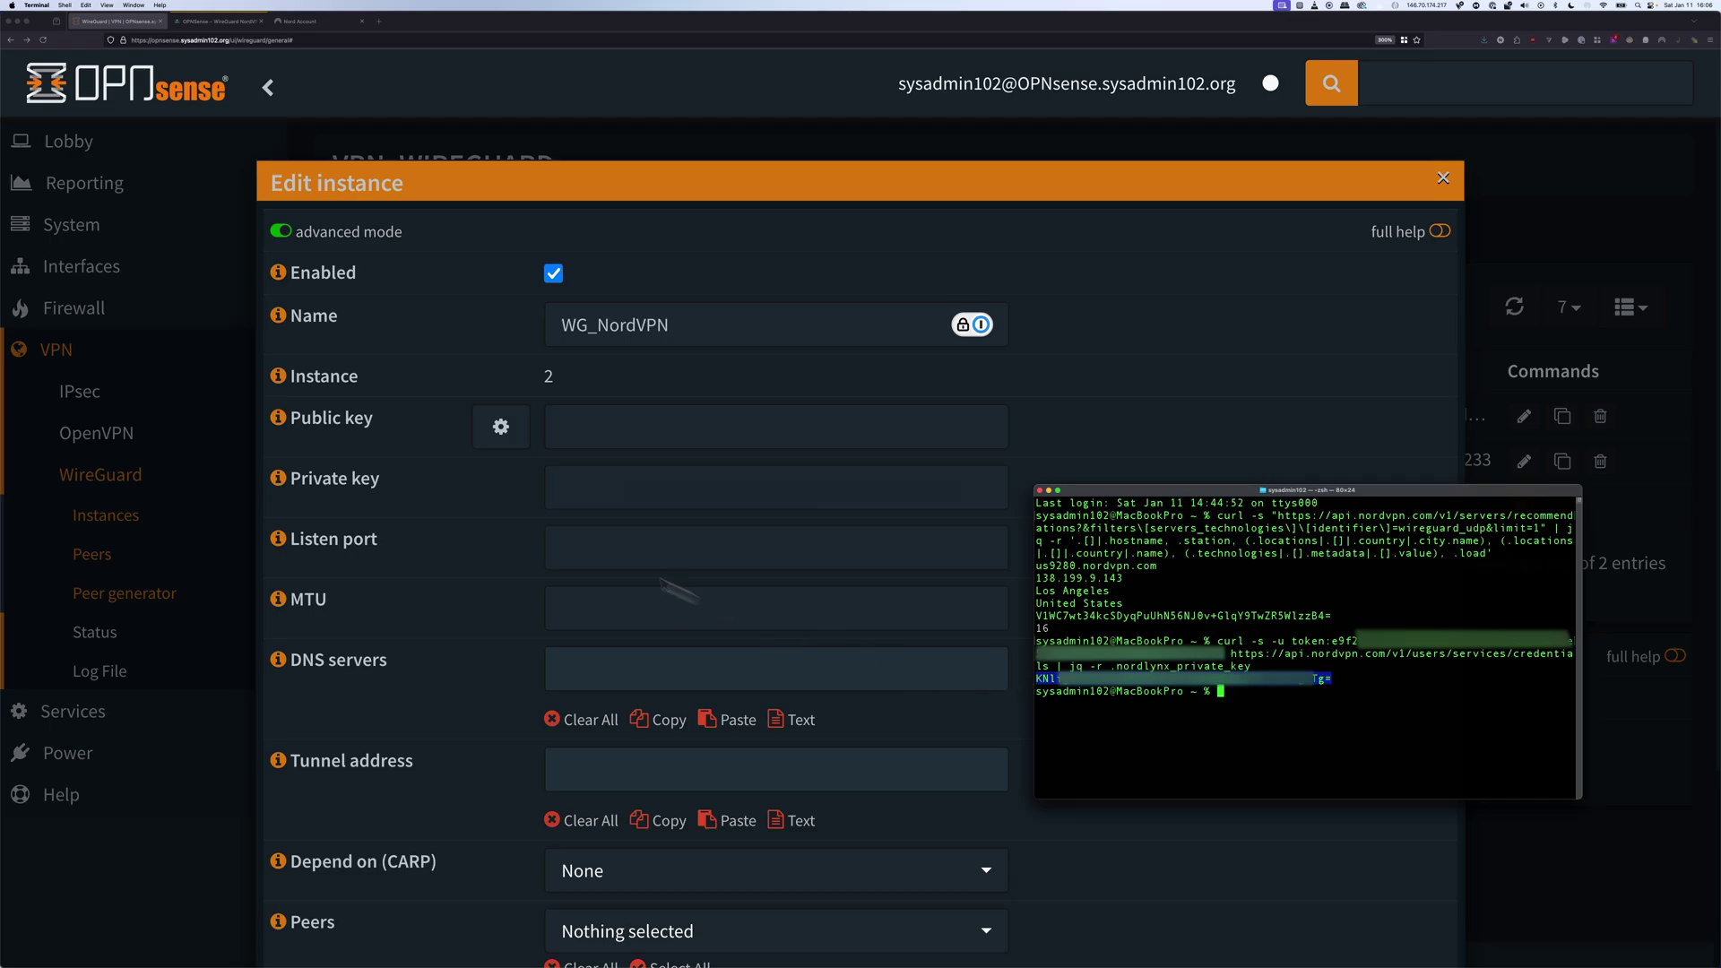
{"action": "left_click", "coordinate": [583, 488]}
{"action": "key", "text": "super+v"}
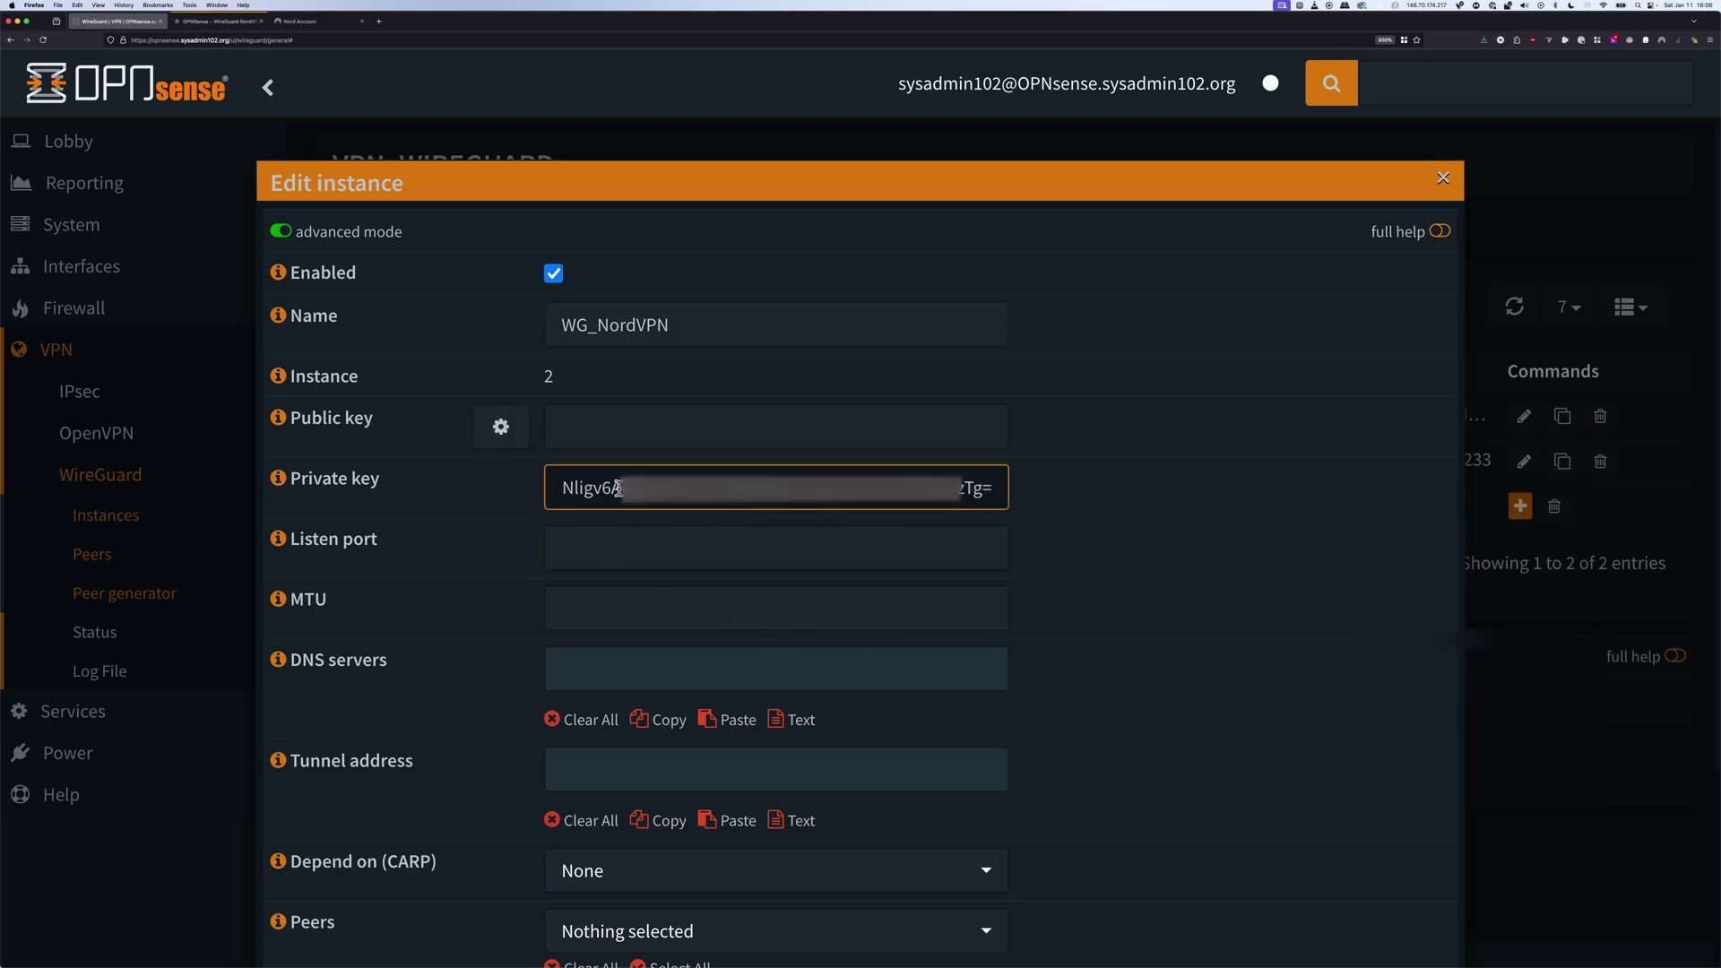
{"action": "left_click", "coordinate": [991, 613]}
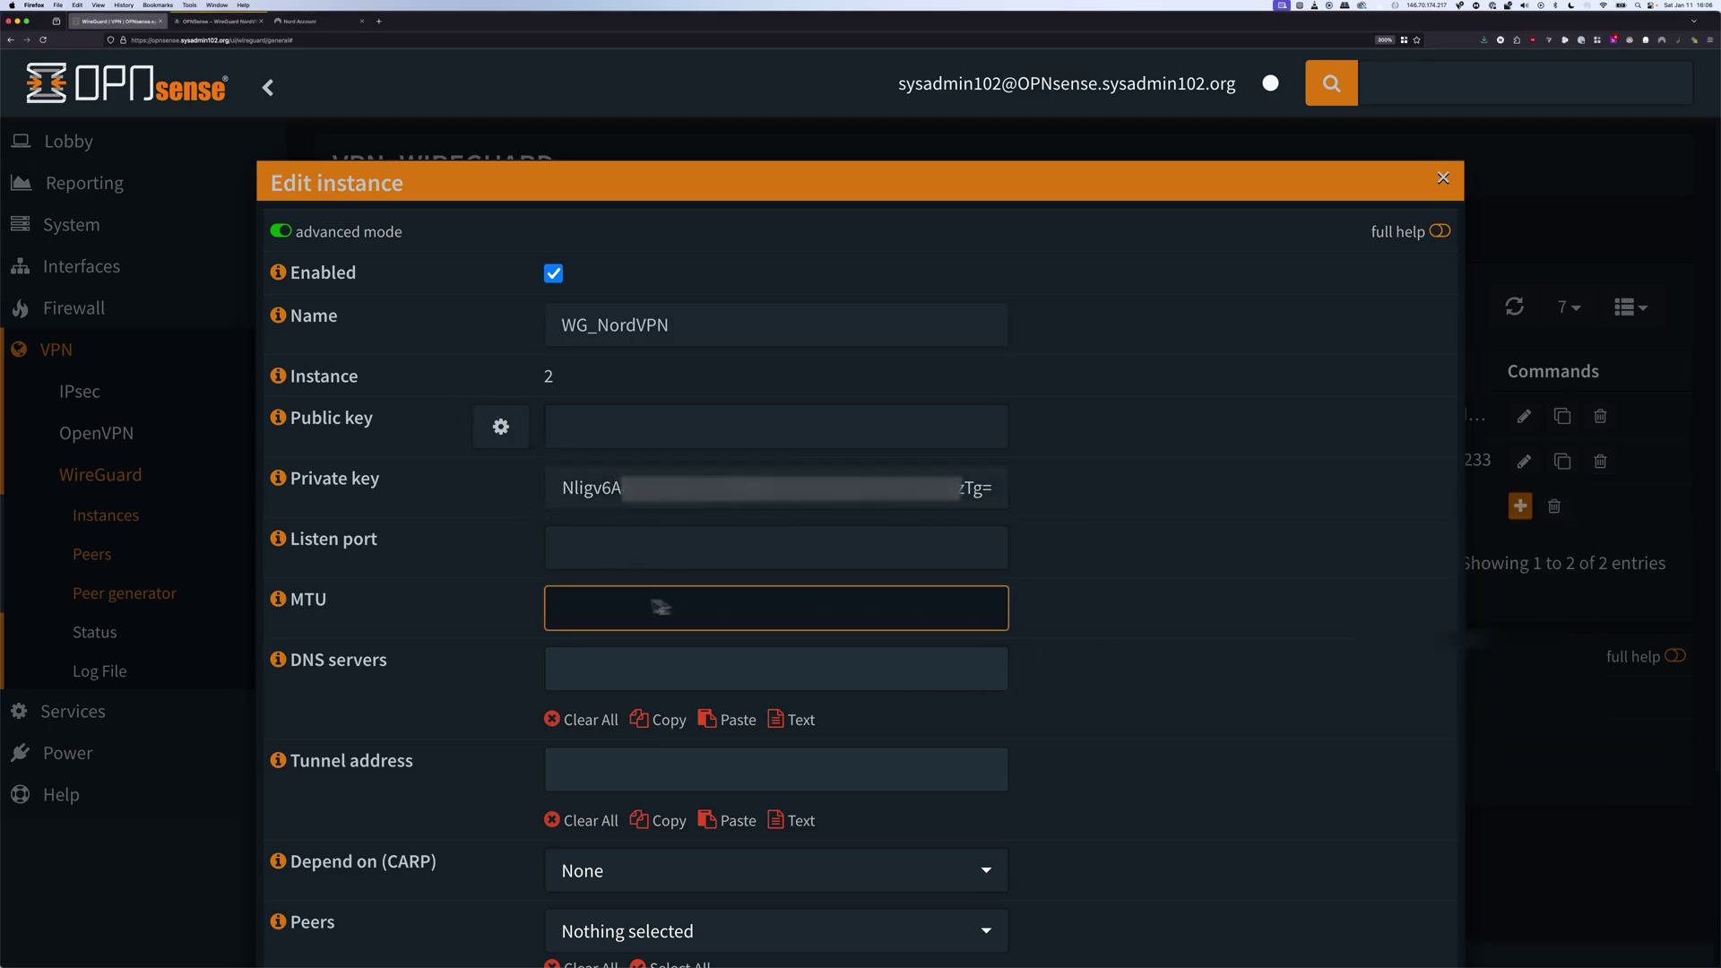
Set the instance's listen port to 51822 and its MTU to 1420
{"action": "left_click", "coordinate": [511, 585]}
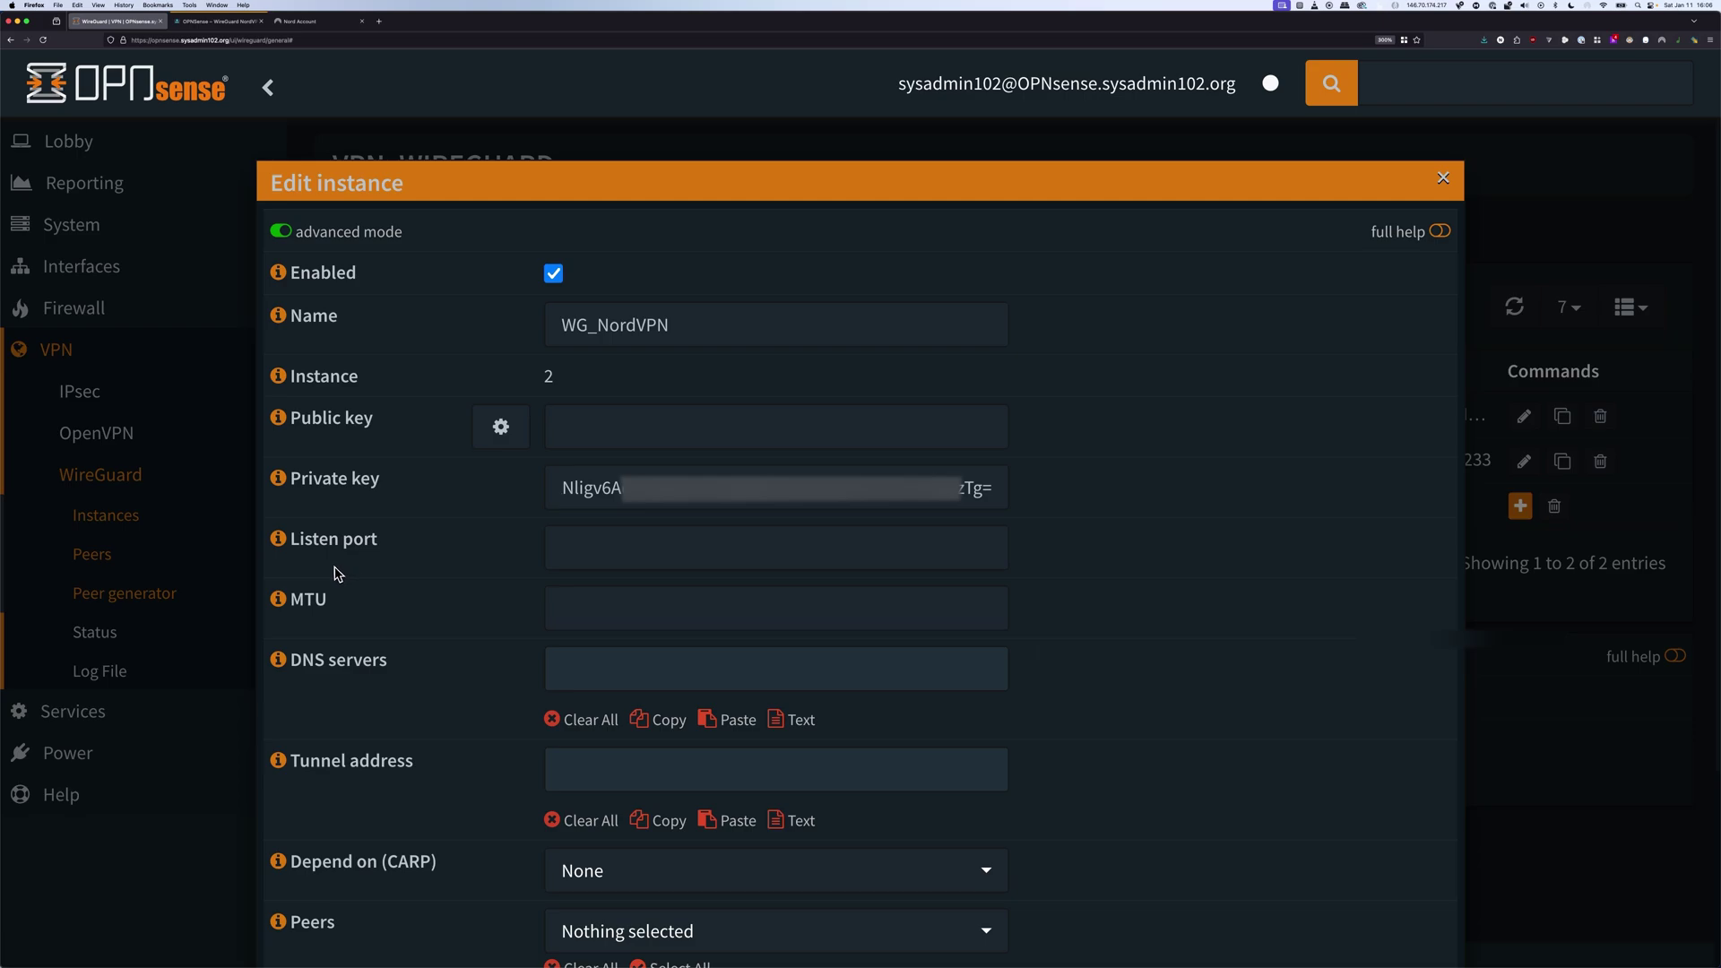
{"action": "left_click", "coordinate": [551, 565]}
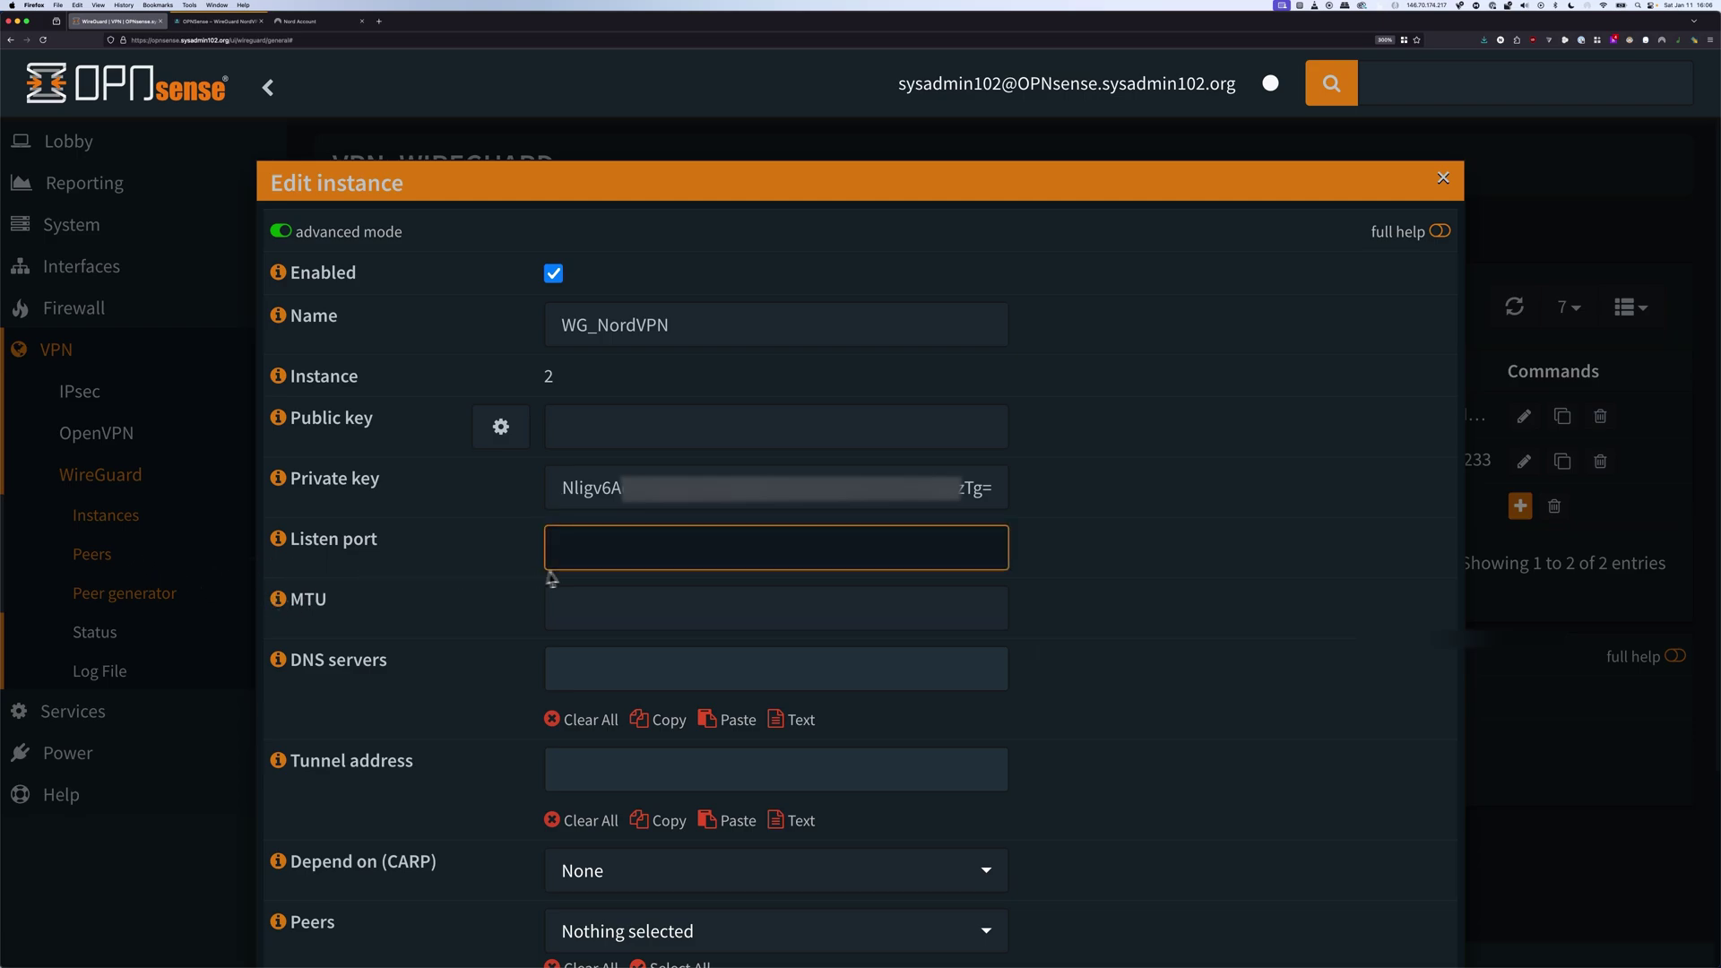
{"action": "left_click", "coordinate": [547, 560]}
{"action": "type", "text": "51822"}
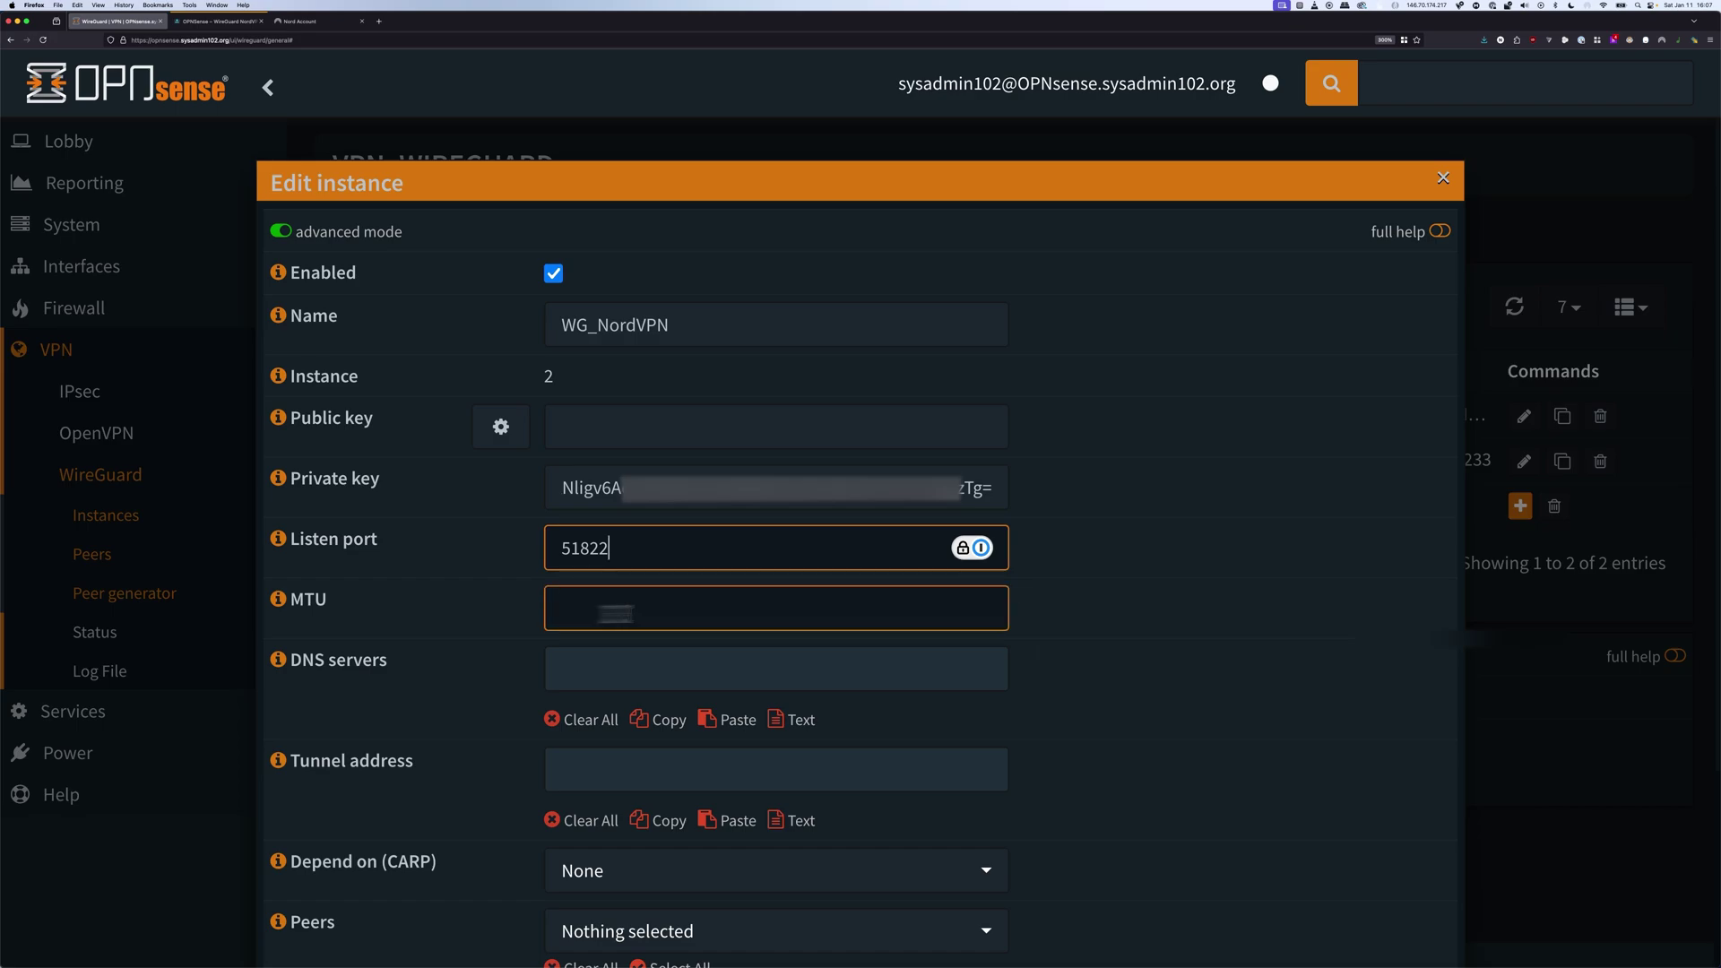
{"action": "left_click", "coordinate": [1048, 622]}
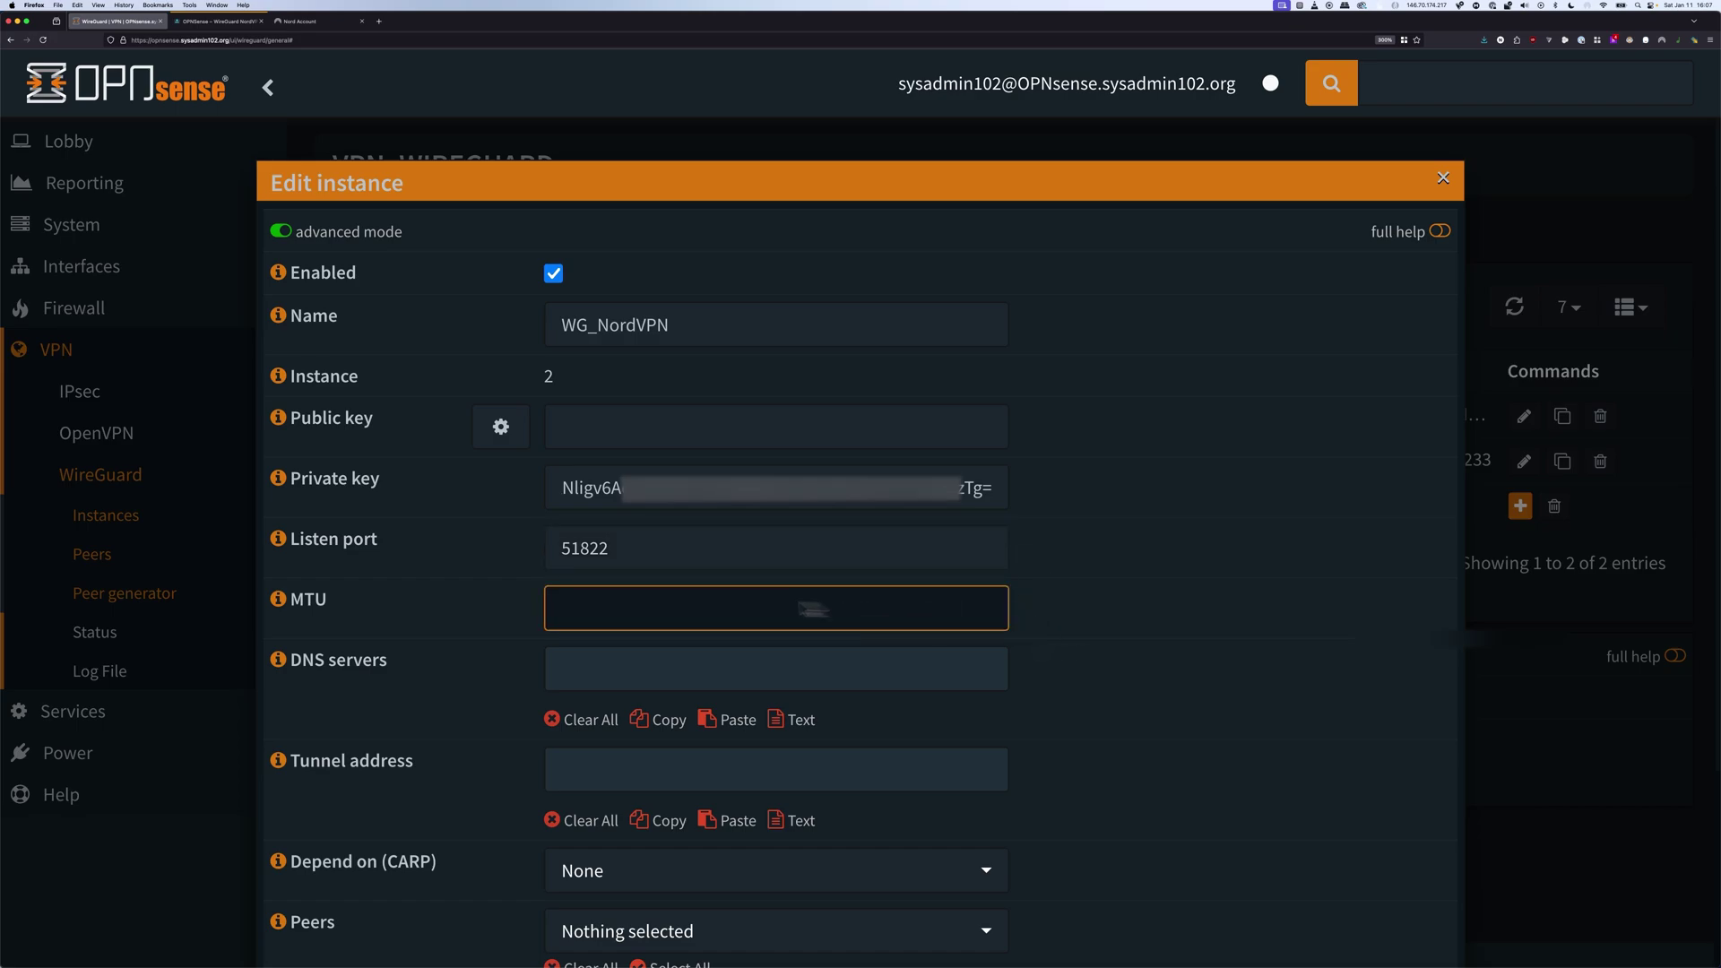
{"action": "left_click", "coordinate": [638, 592]}
{"action": "type", "text": "1420"}
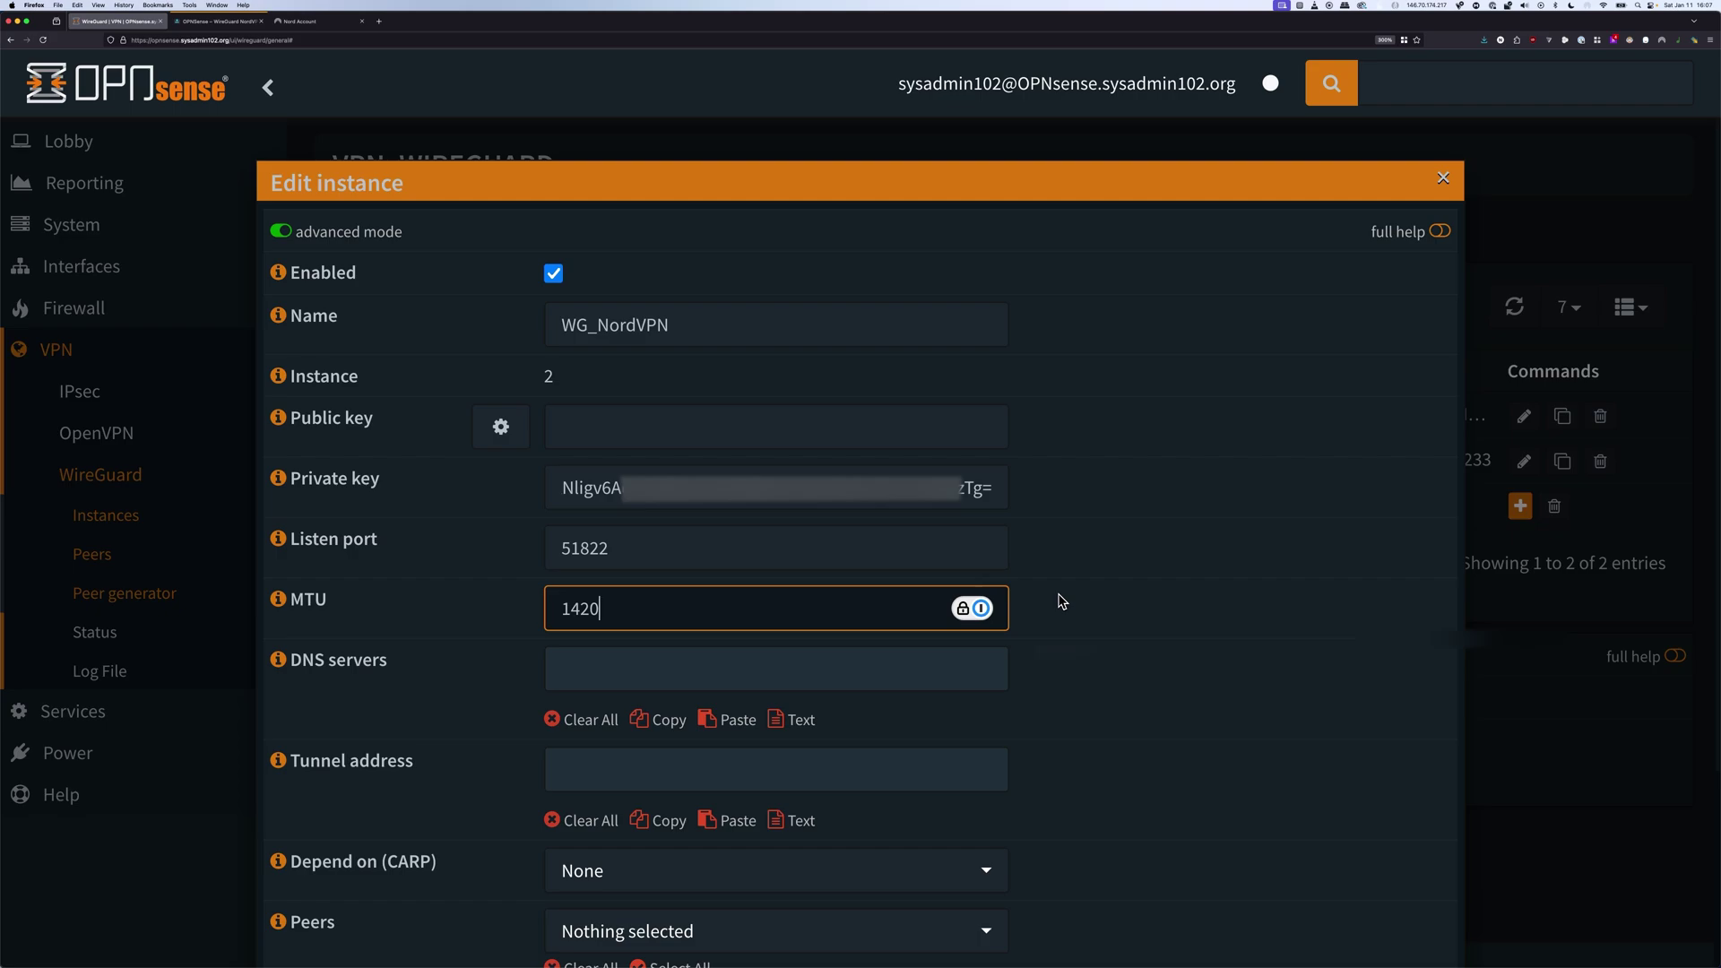
{"action": "left_click", "coordinate": [1084, 594]}
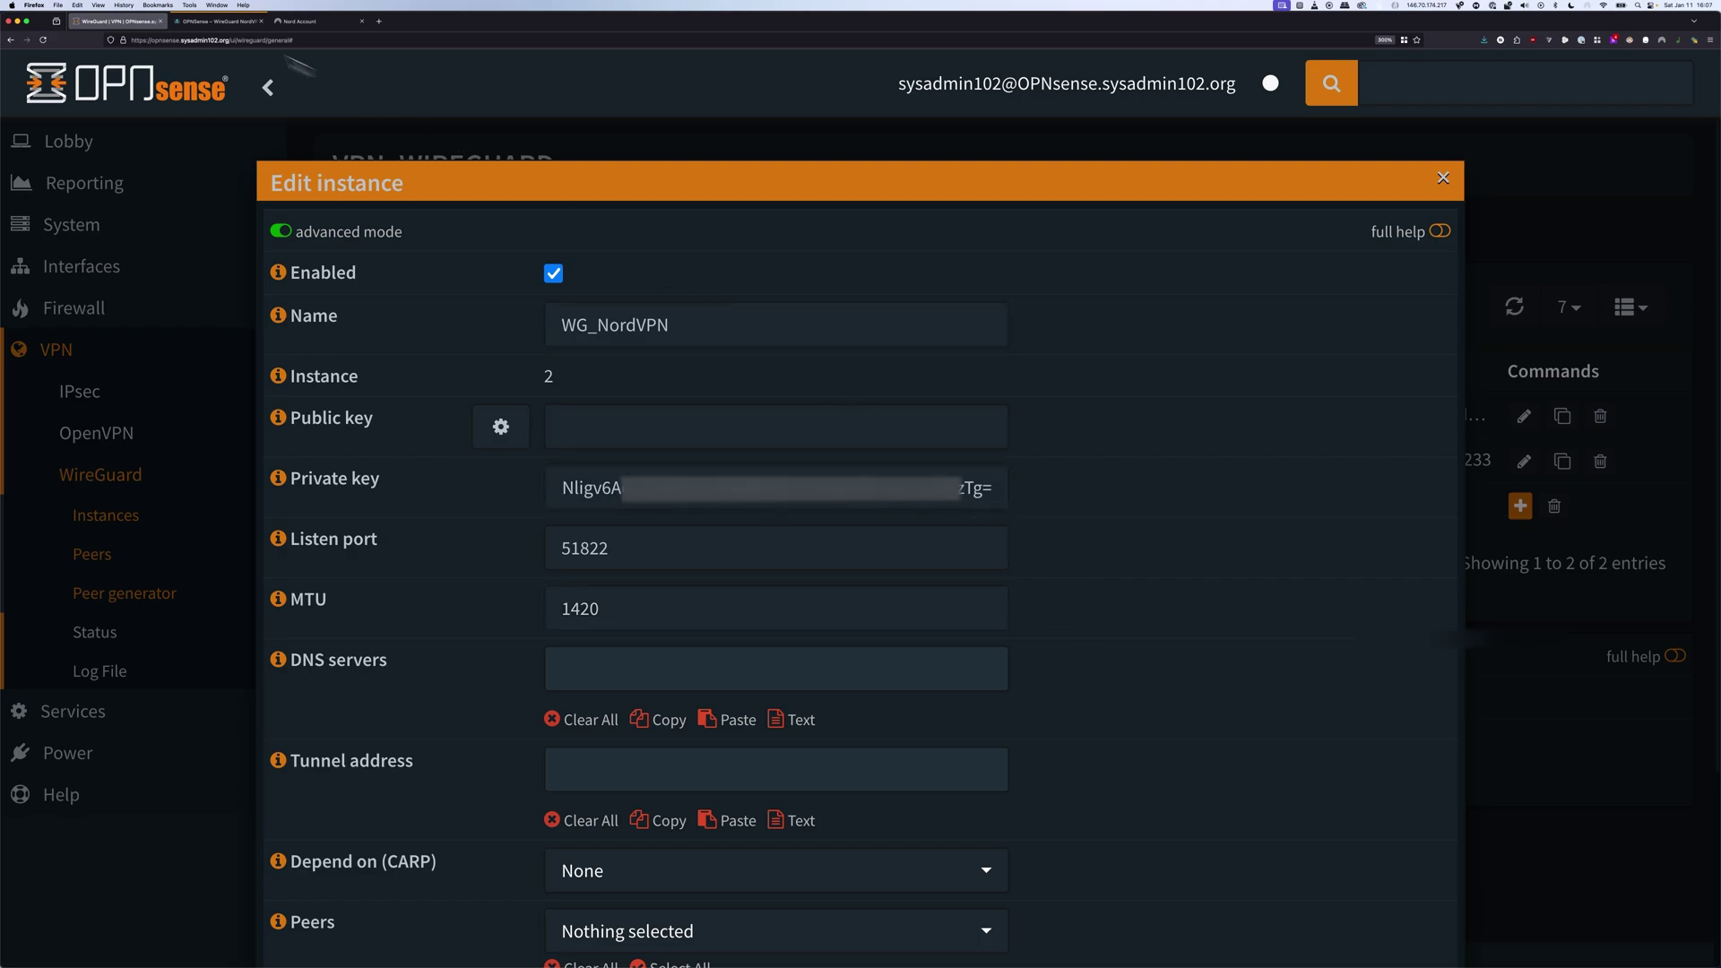
Copy the NordVPN DNS servers 103.86.96.100 and 103.86.99.100 from Step 5 of the web guide into the instance's DNS servers
{"action": "left_click", "coordinate": [213, 28]}
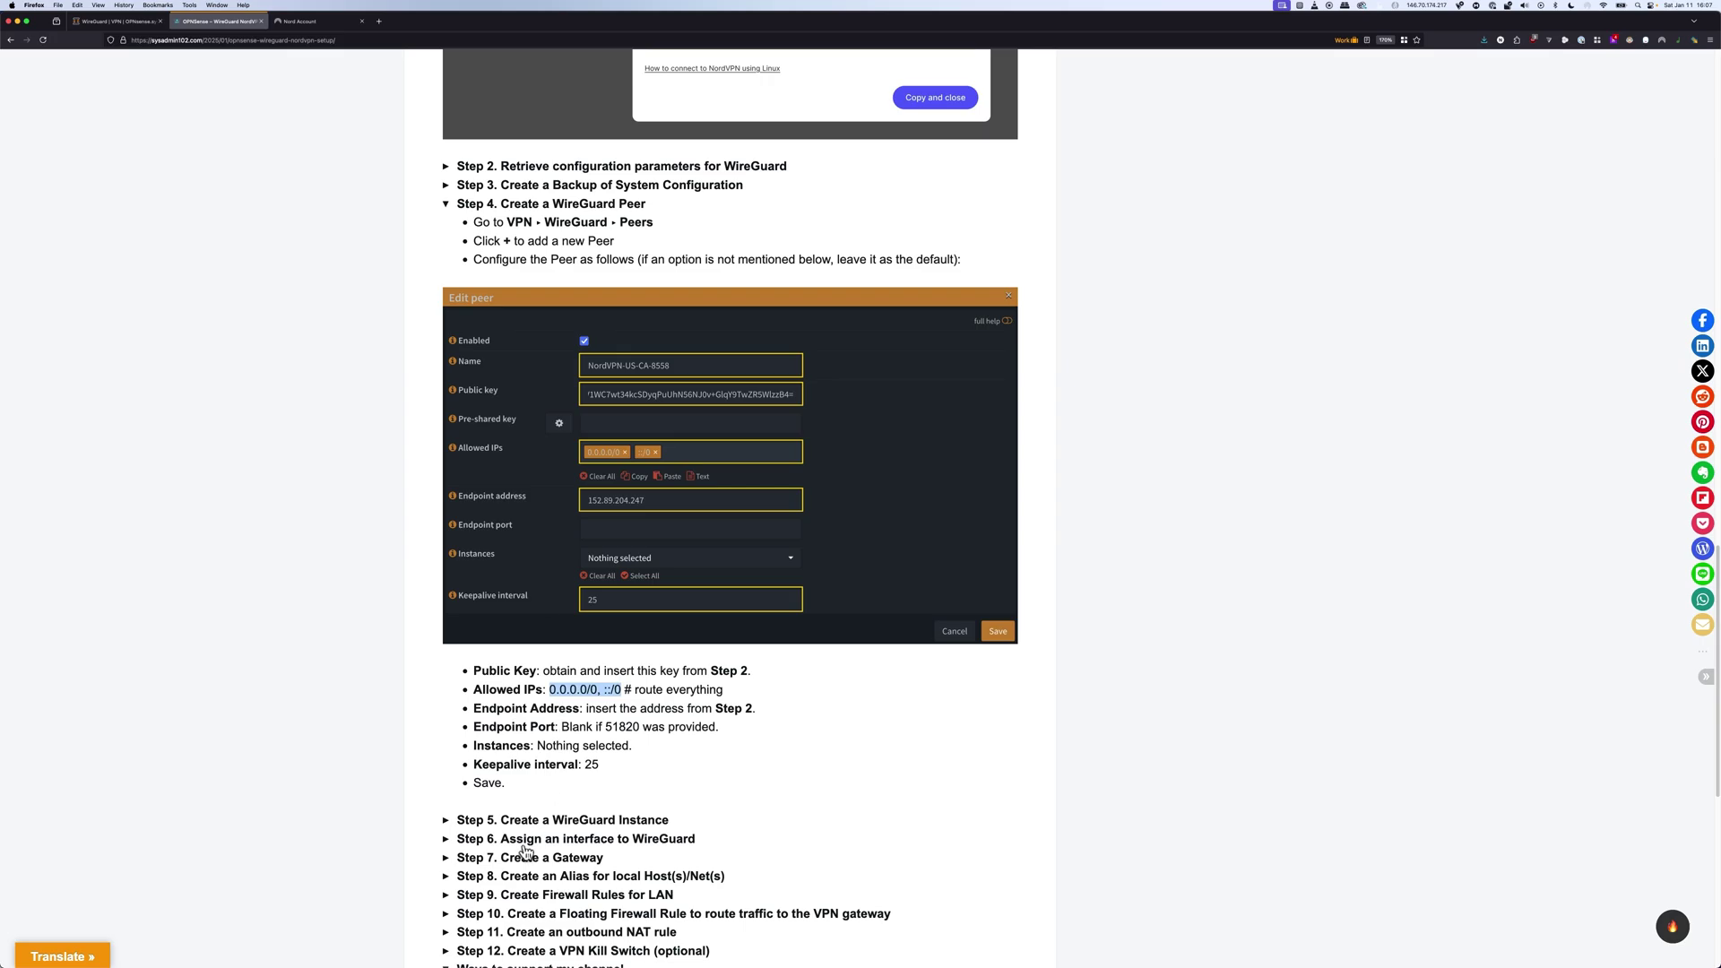
{"action": "left_click", "coordinate": [543, 821]}
{"action": "scroll", "coordinate": [546, 833], "scroll_direction": "down", "scroll_amount": 10}
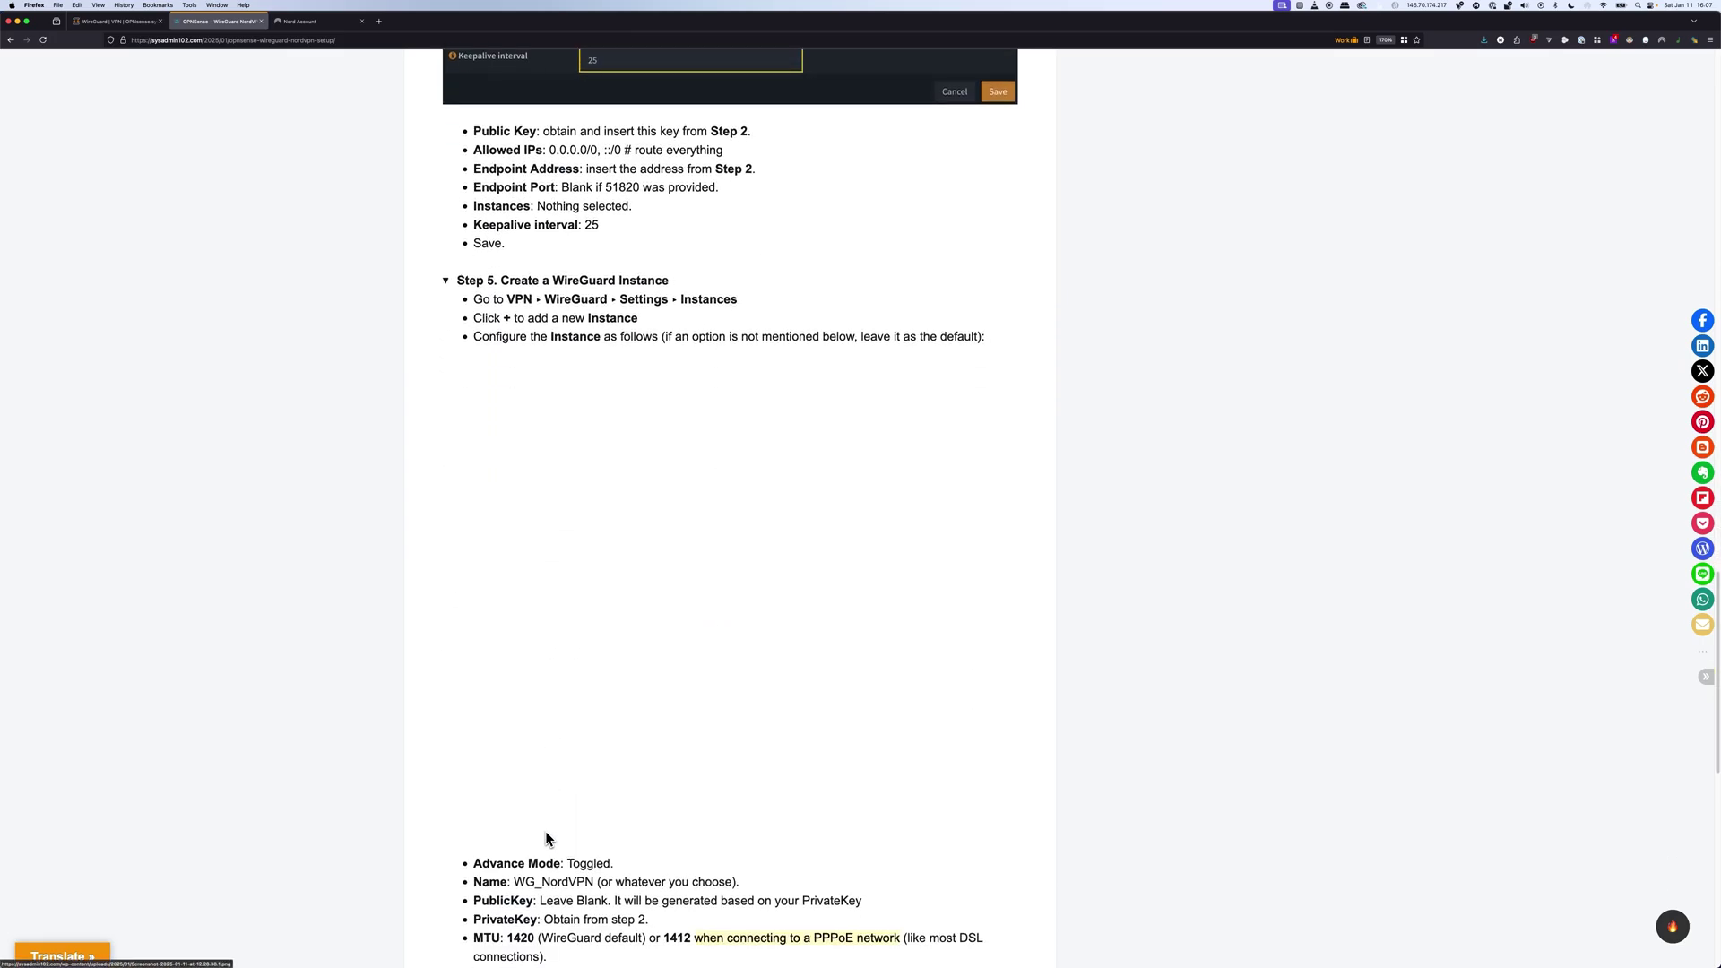
{"action": "scroll", "coordinate": [546, 819], "scroll_direction": "down", "scroll_amount": 1}
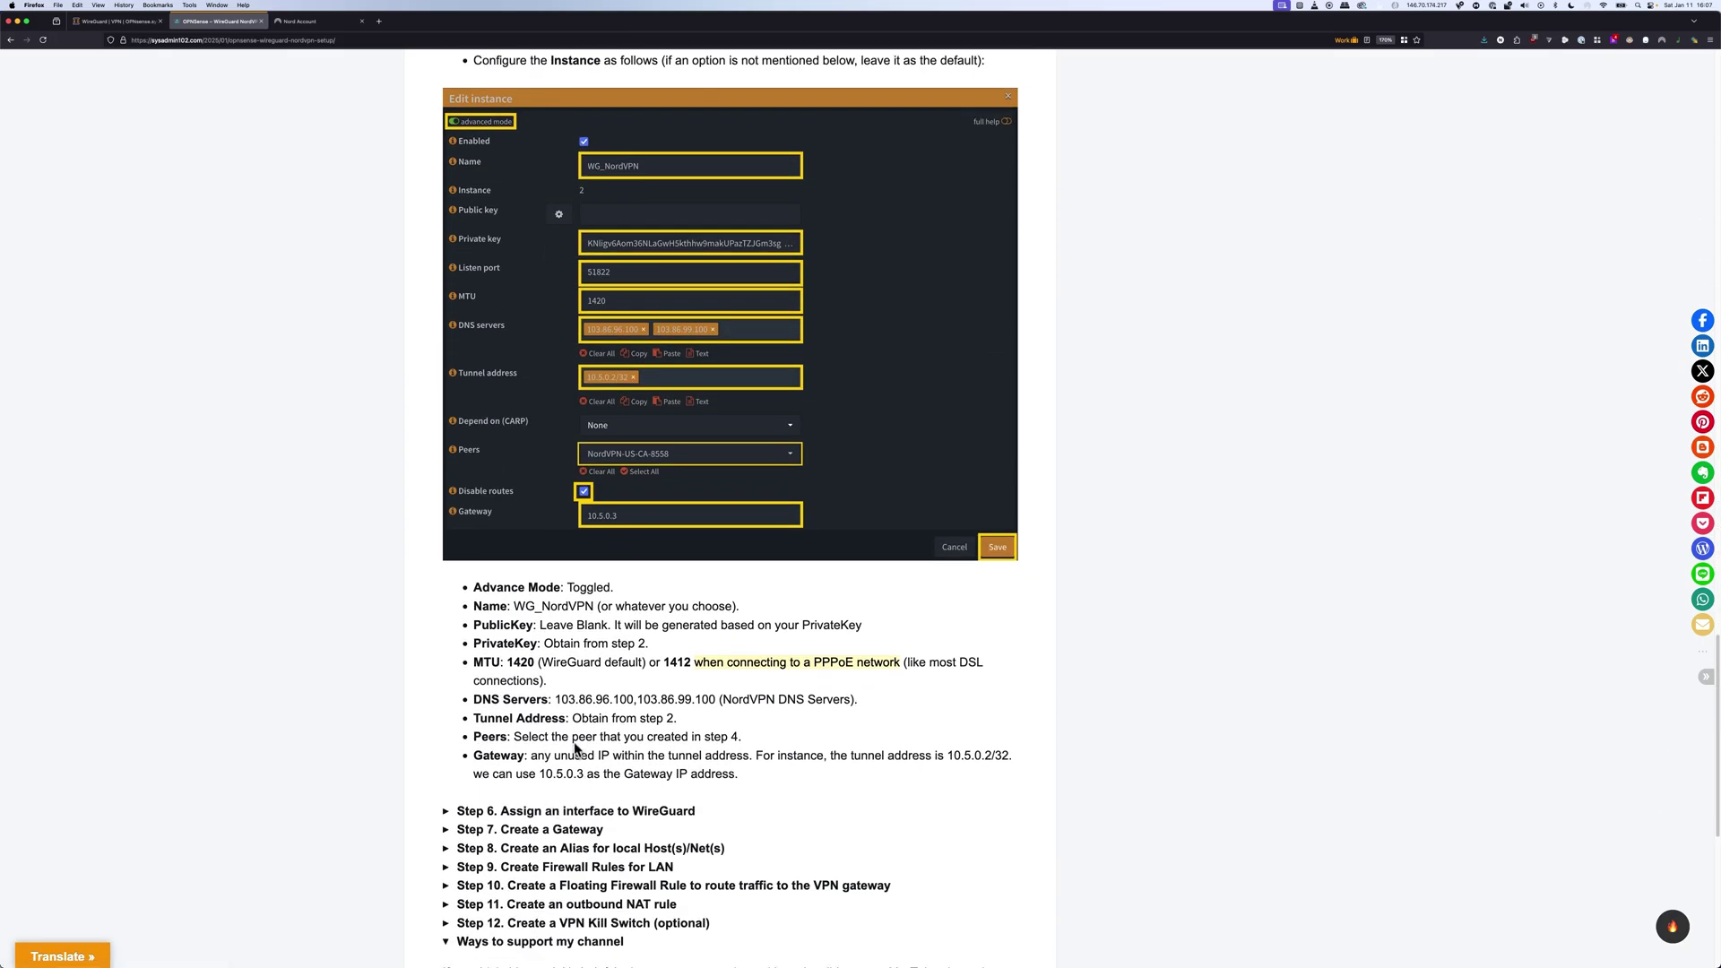
{"action": "left_click_drag", "start_coordinate": [553, 700], "coordinate": [717, 701]}
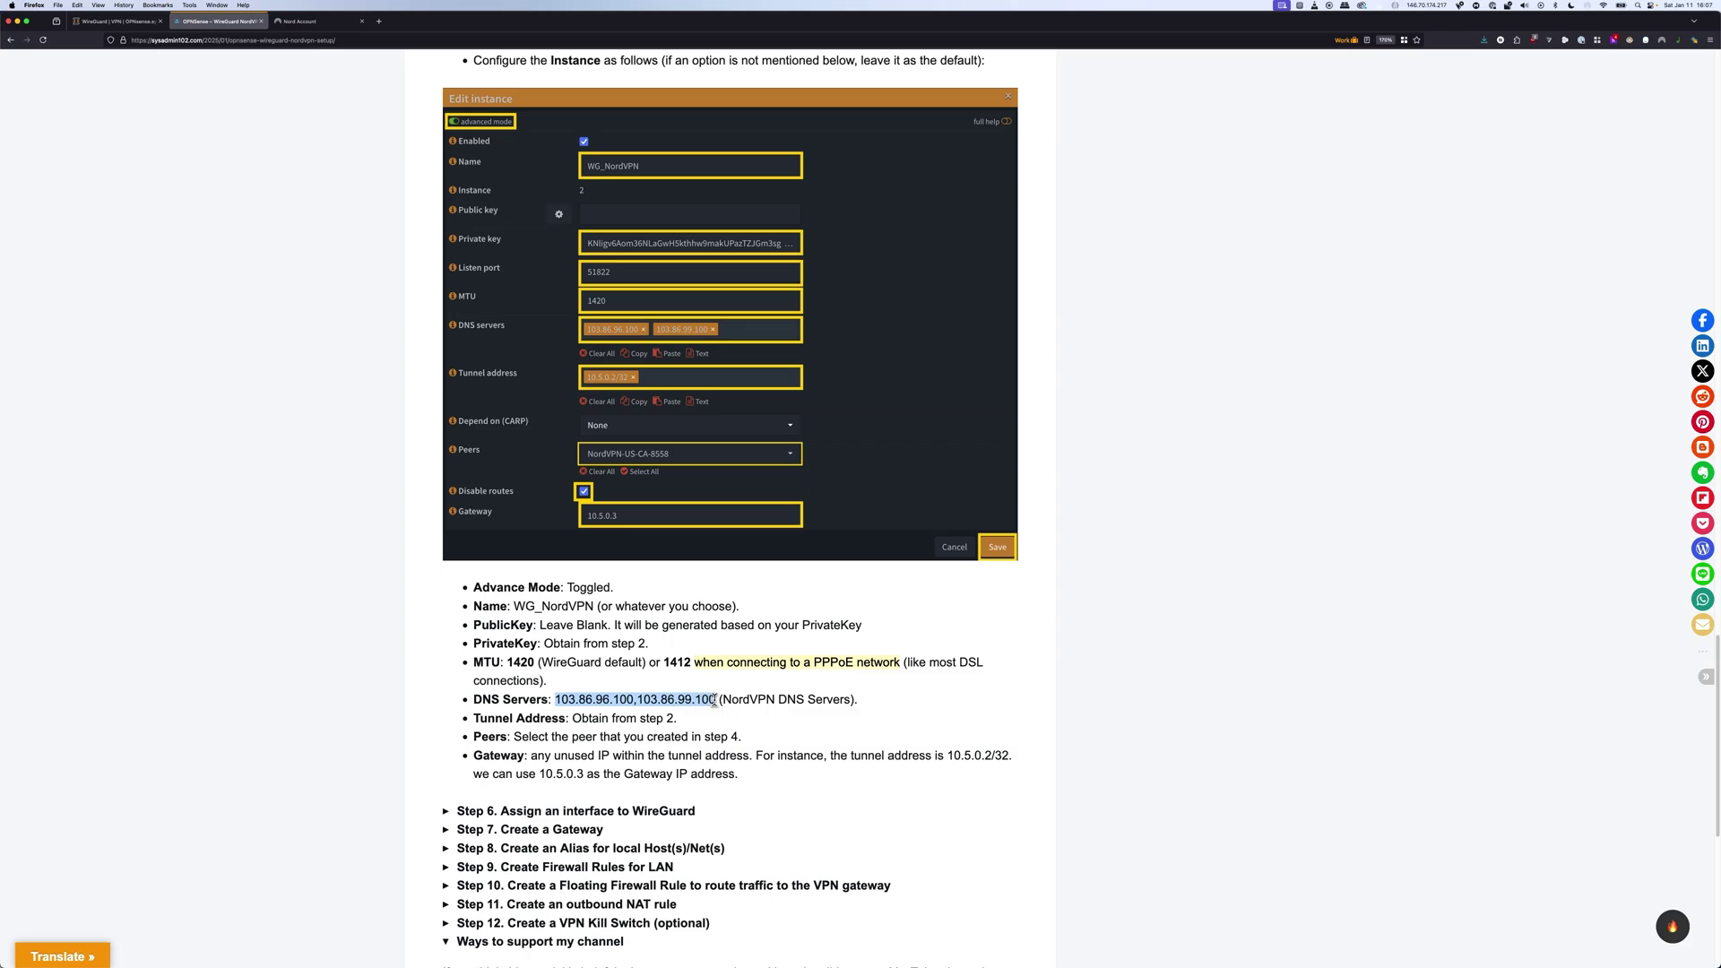
{"action": "right_click", "coordinate": [702, 707]}
{"action": "left_click", "coordinate": [708, 707]}
{"action": "left_click", "coordinate": [118, 22]}
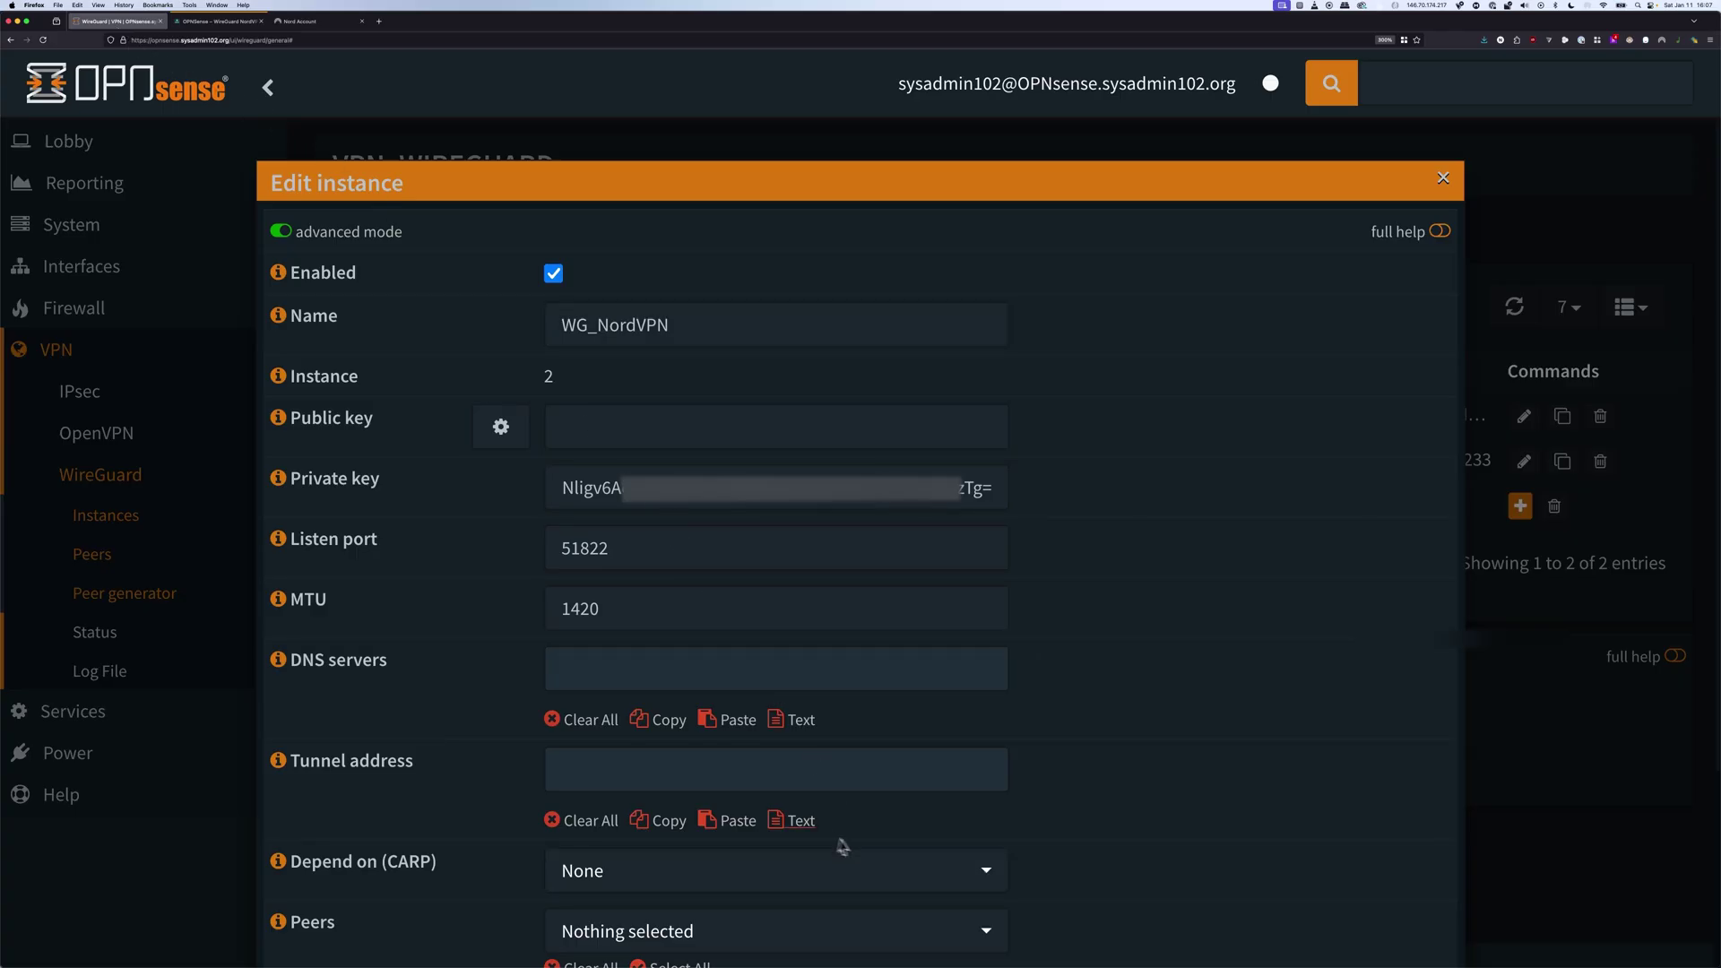
{"action": "left_click", "coordinate": [715, 669]}
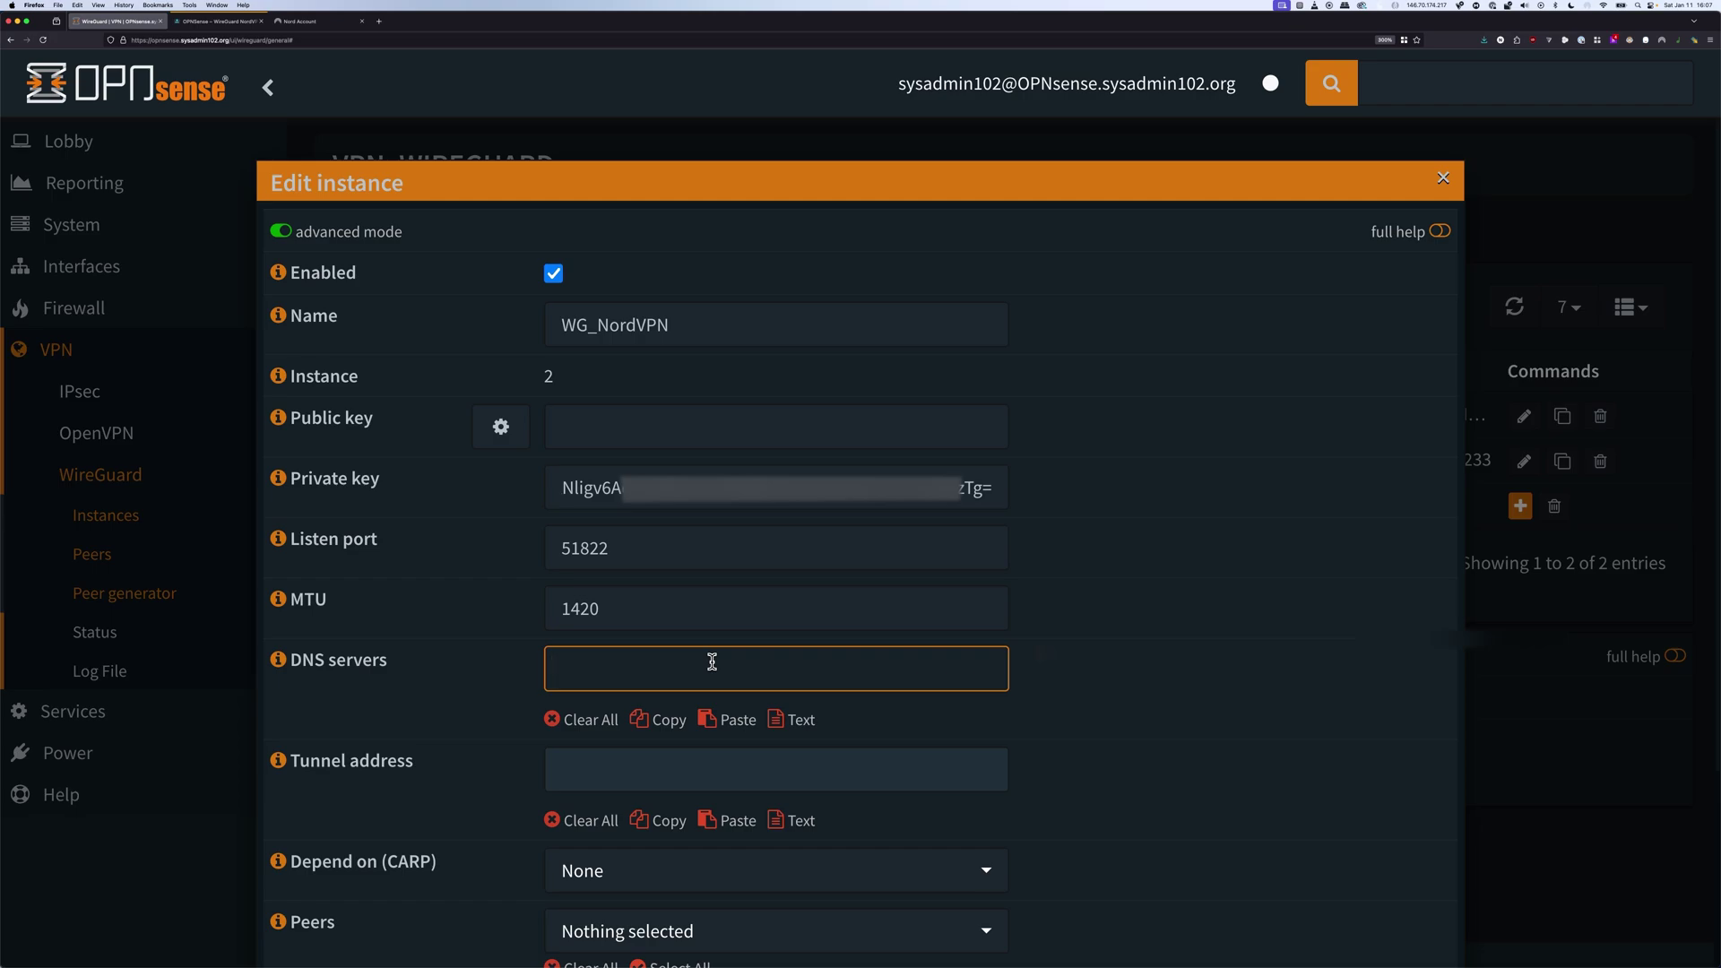
{"action": "key", "text": "super+v"}
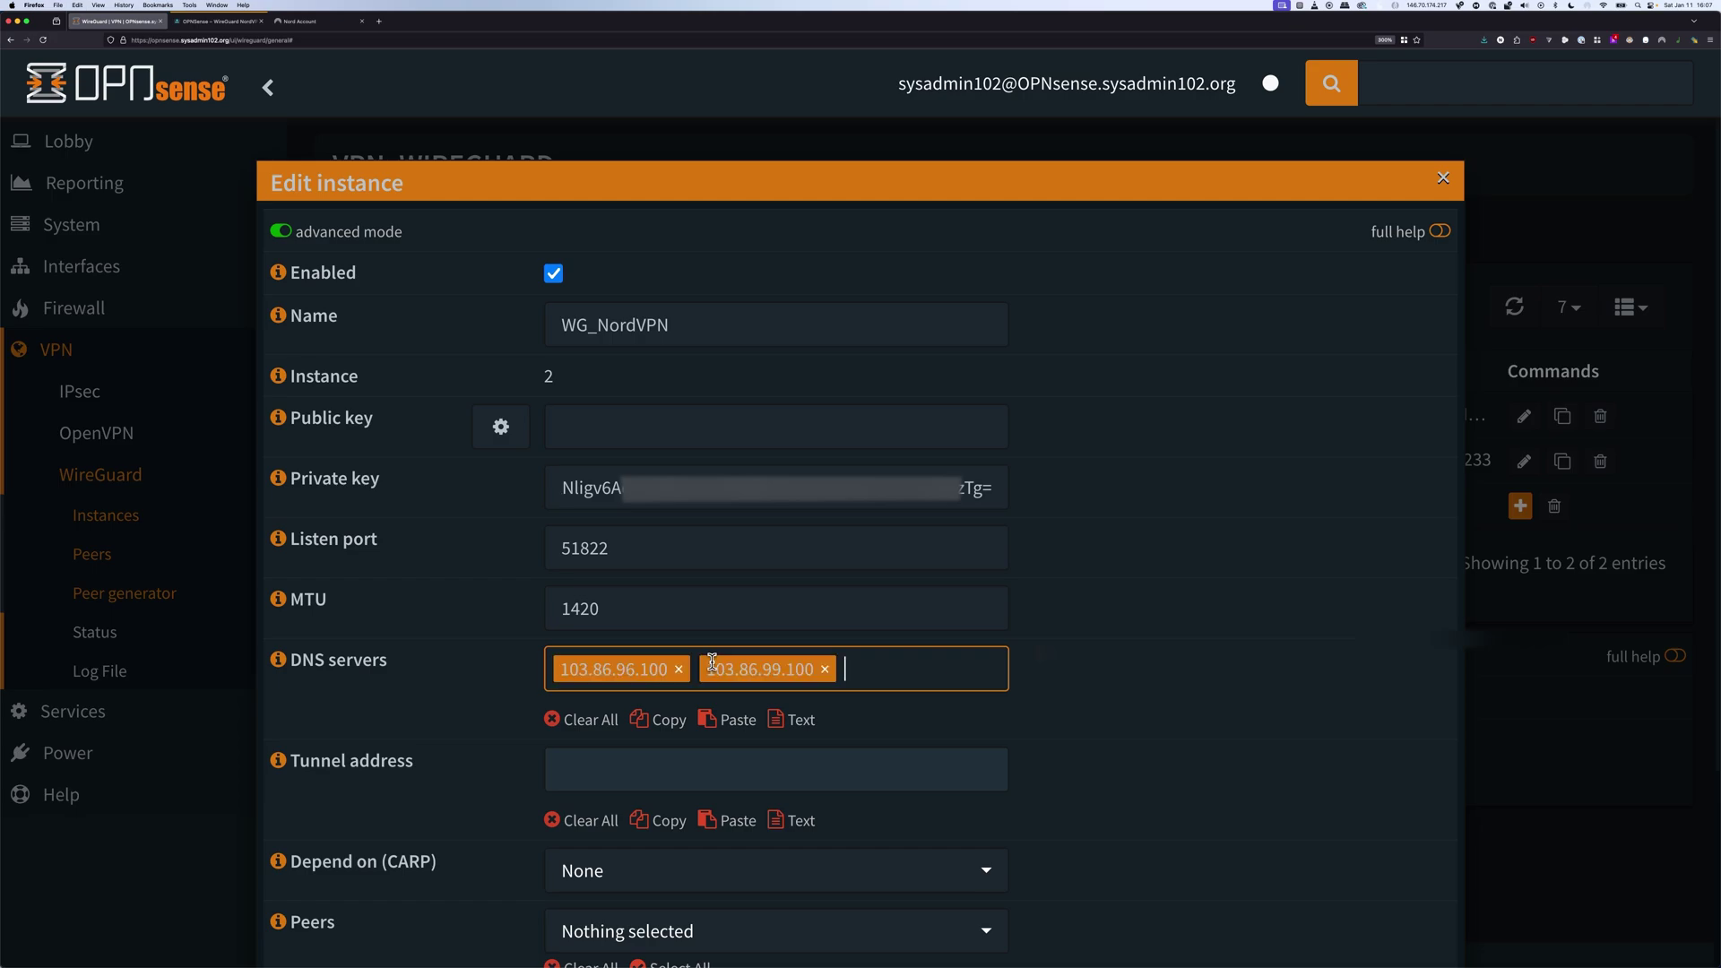
{"action": "left_click", "coordinate": [1027, 702]}
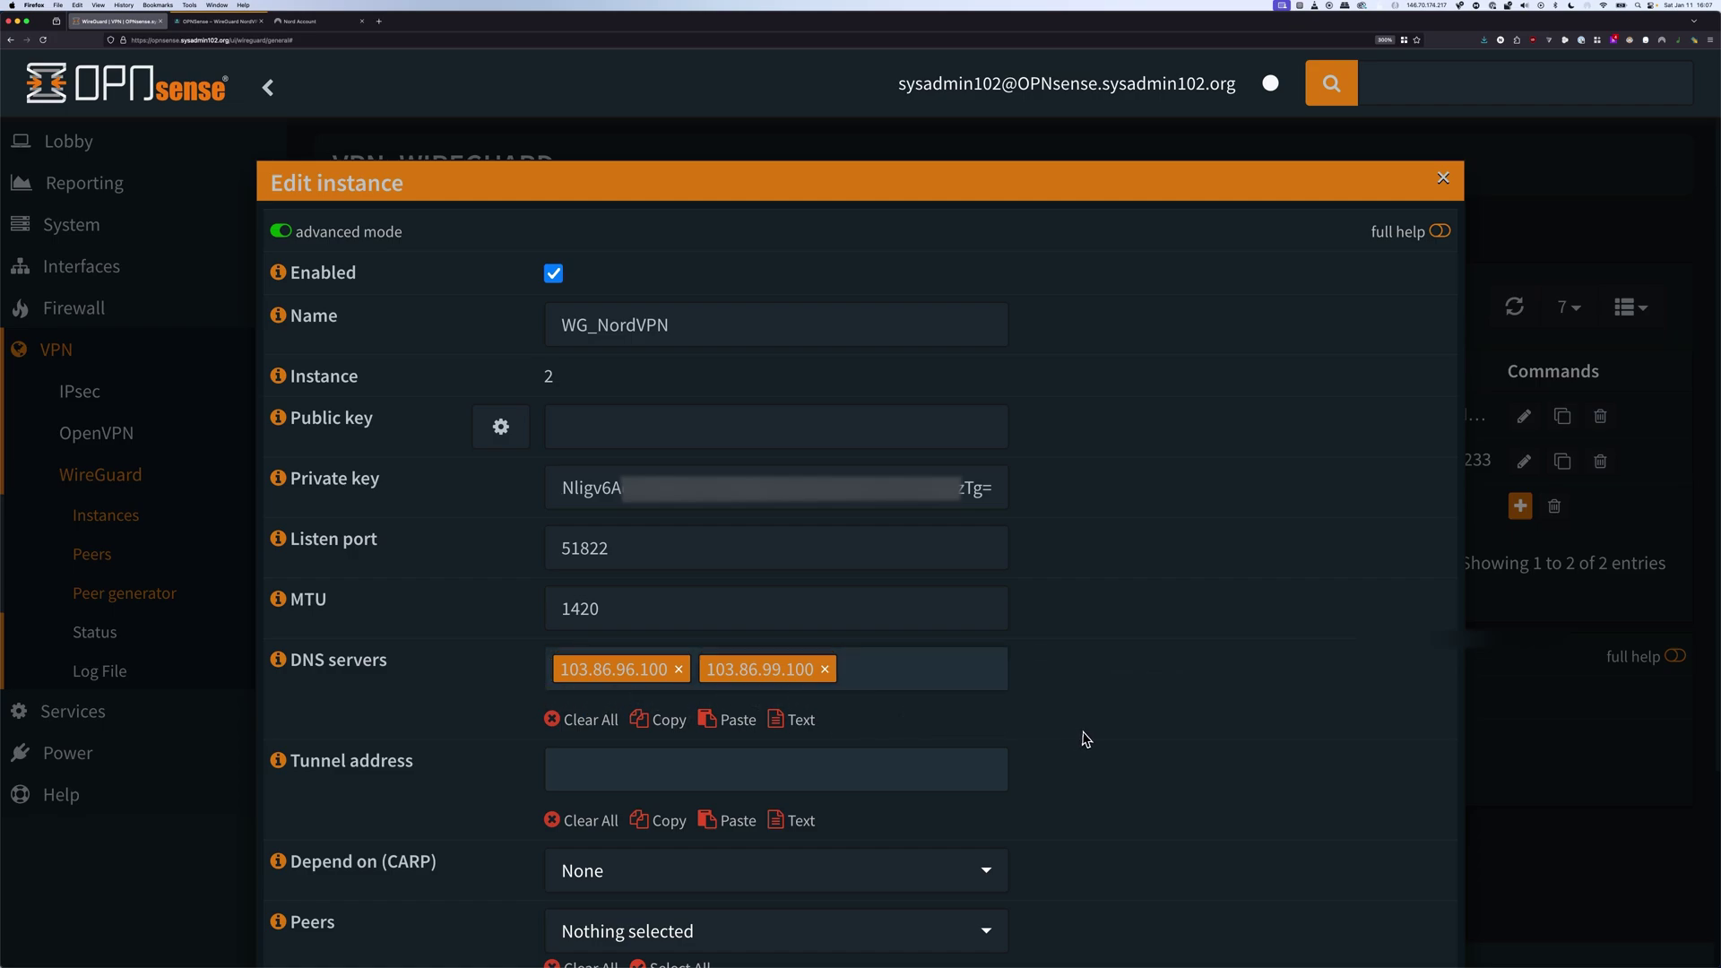
Copy the address 10.5.0.2/32 from the web guide's gateway note and add it as the instance's tunnel address
{"action": "scroll", "coordinate": [1082, 744], "scroll_direction": "down", "scroll_amount": 3}
{"action": "left_click", "coordinate": [692, 651]}
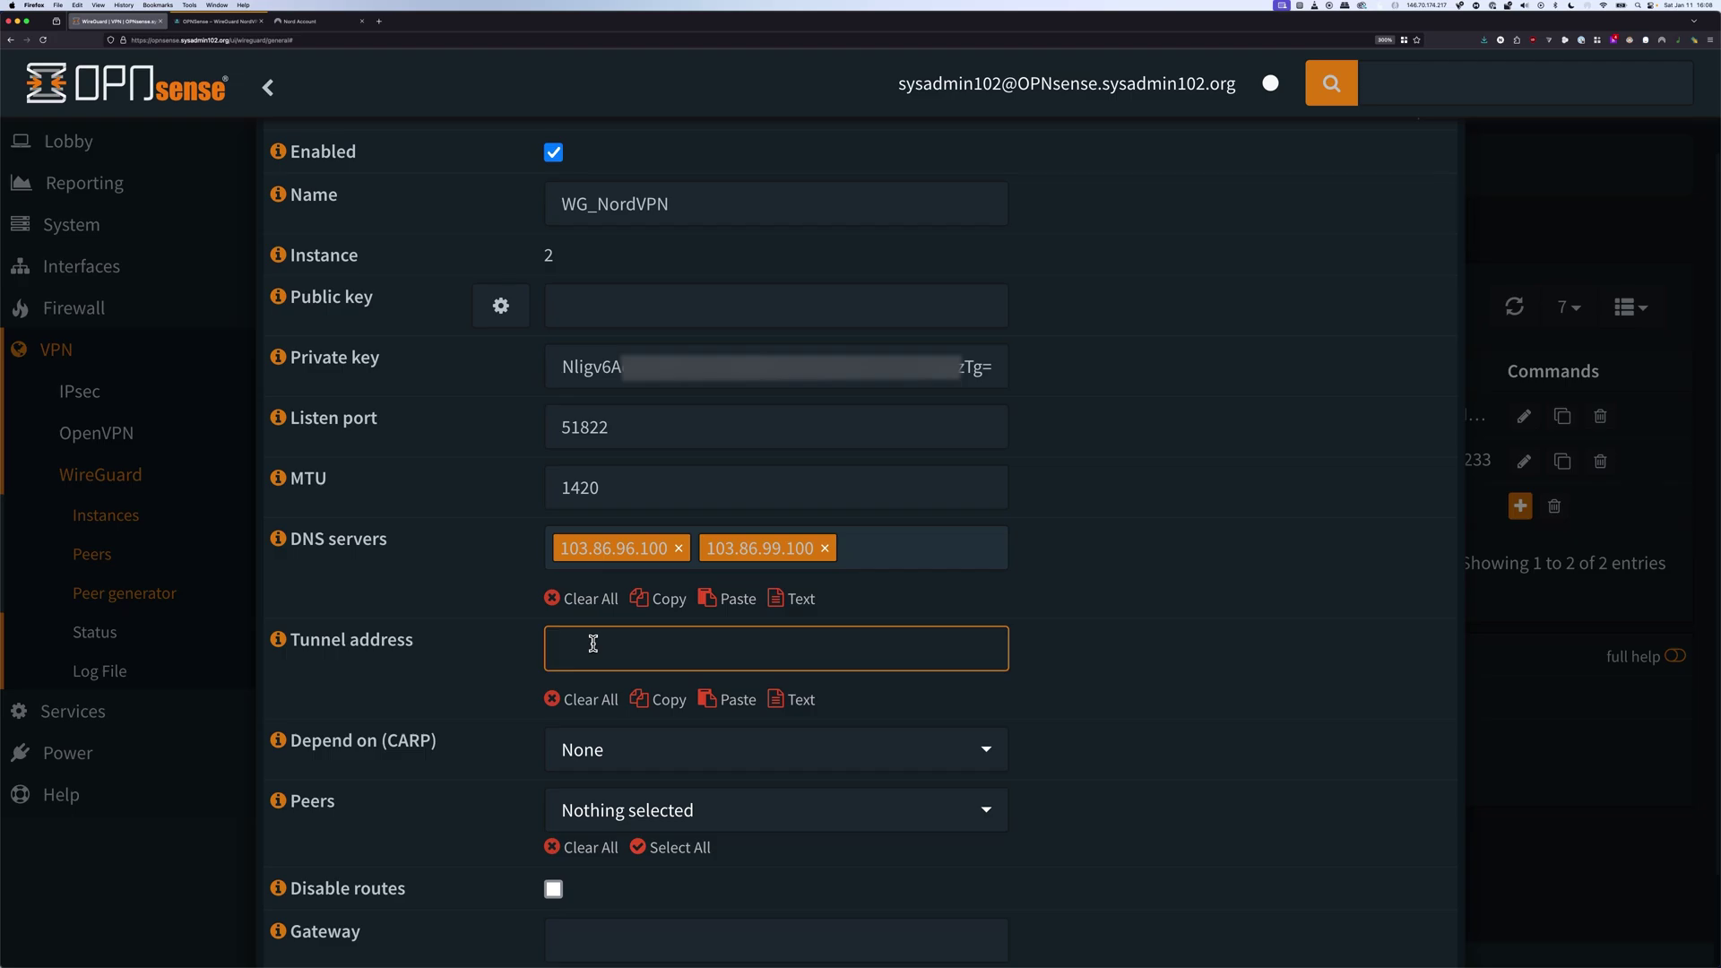
{"action": "left_click", "coordinate": [215, 20]}
{"action": "scroll", "coordinate": [617, 688], "scroll_direction": "down", "scroll_amount": 1}
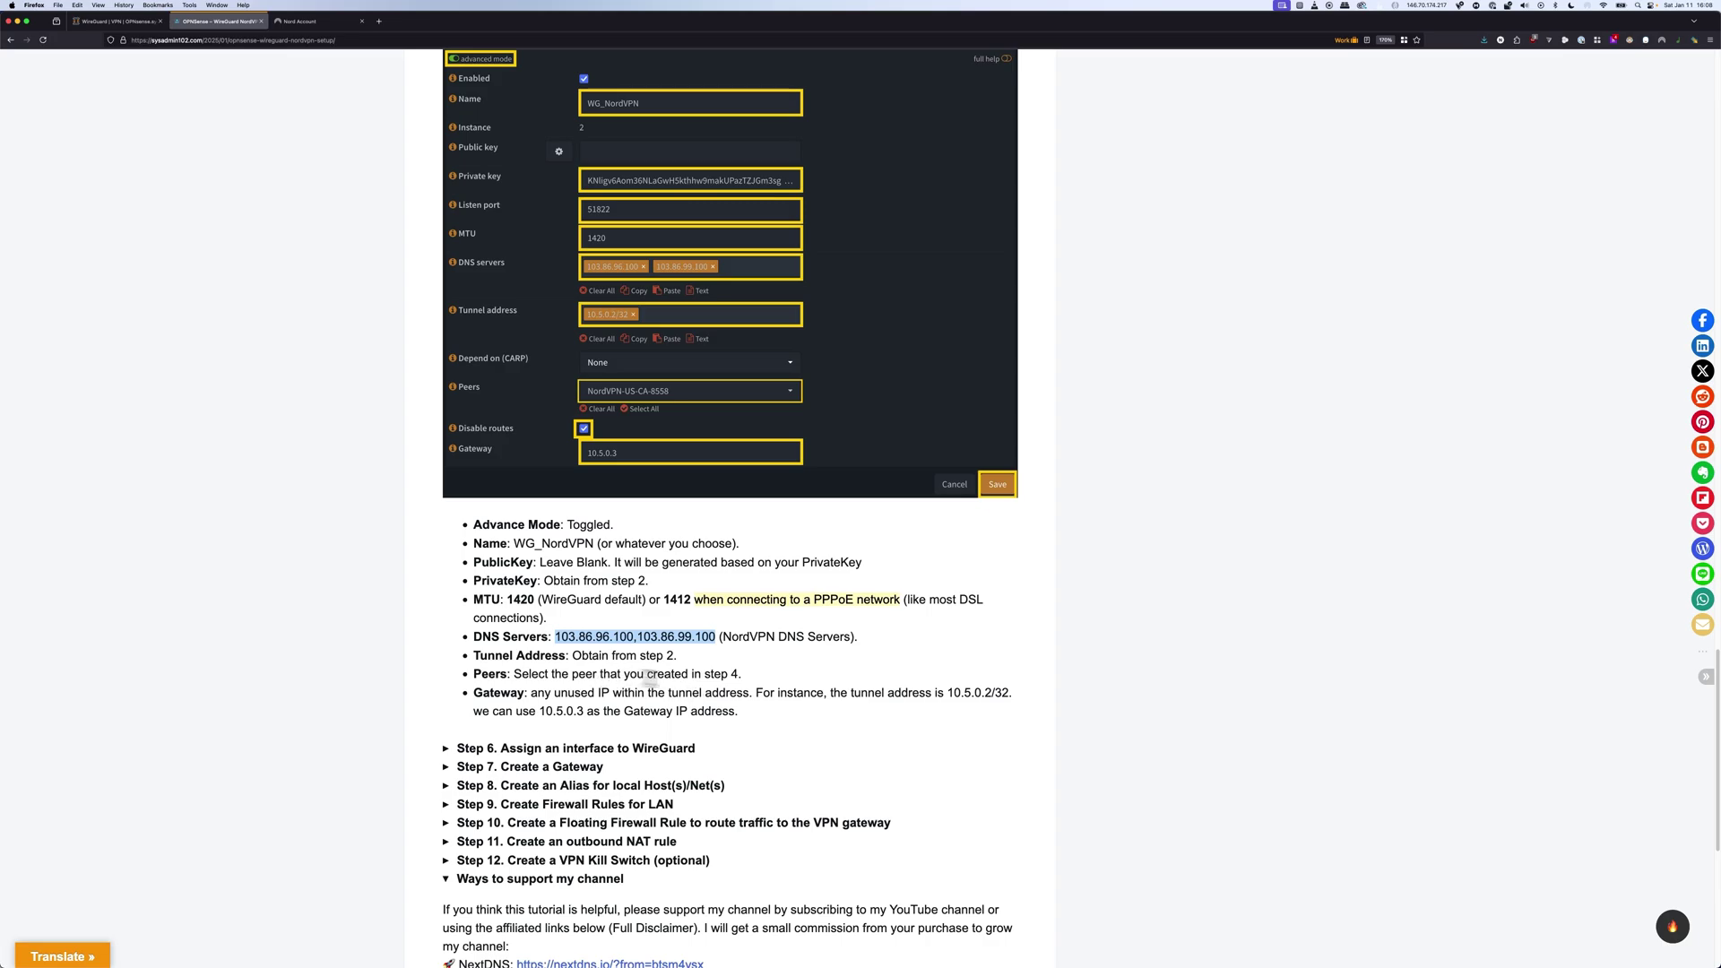
{"action": "left_click_drag", "start_coordinate": [948, 693], "coordinate": [1006, 692]}
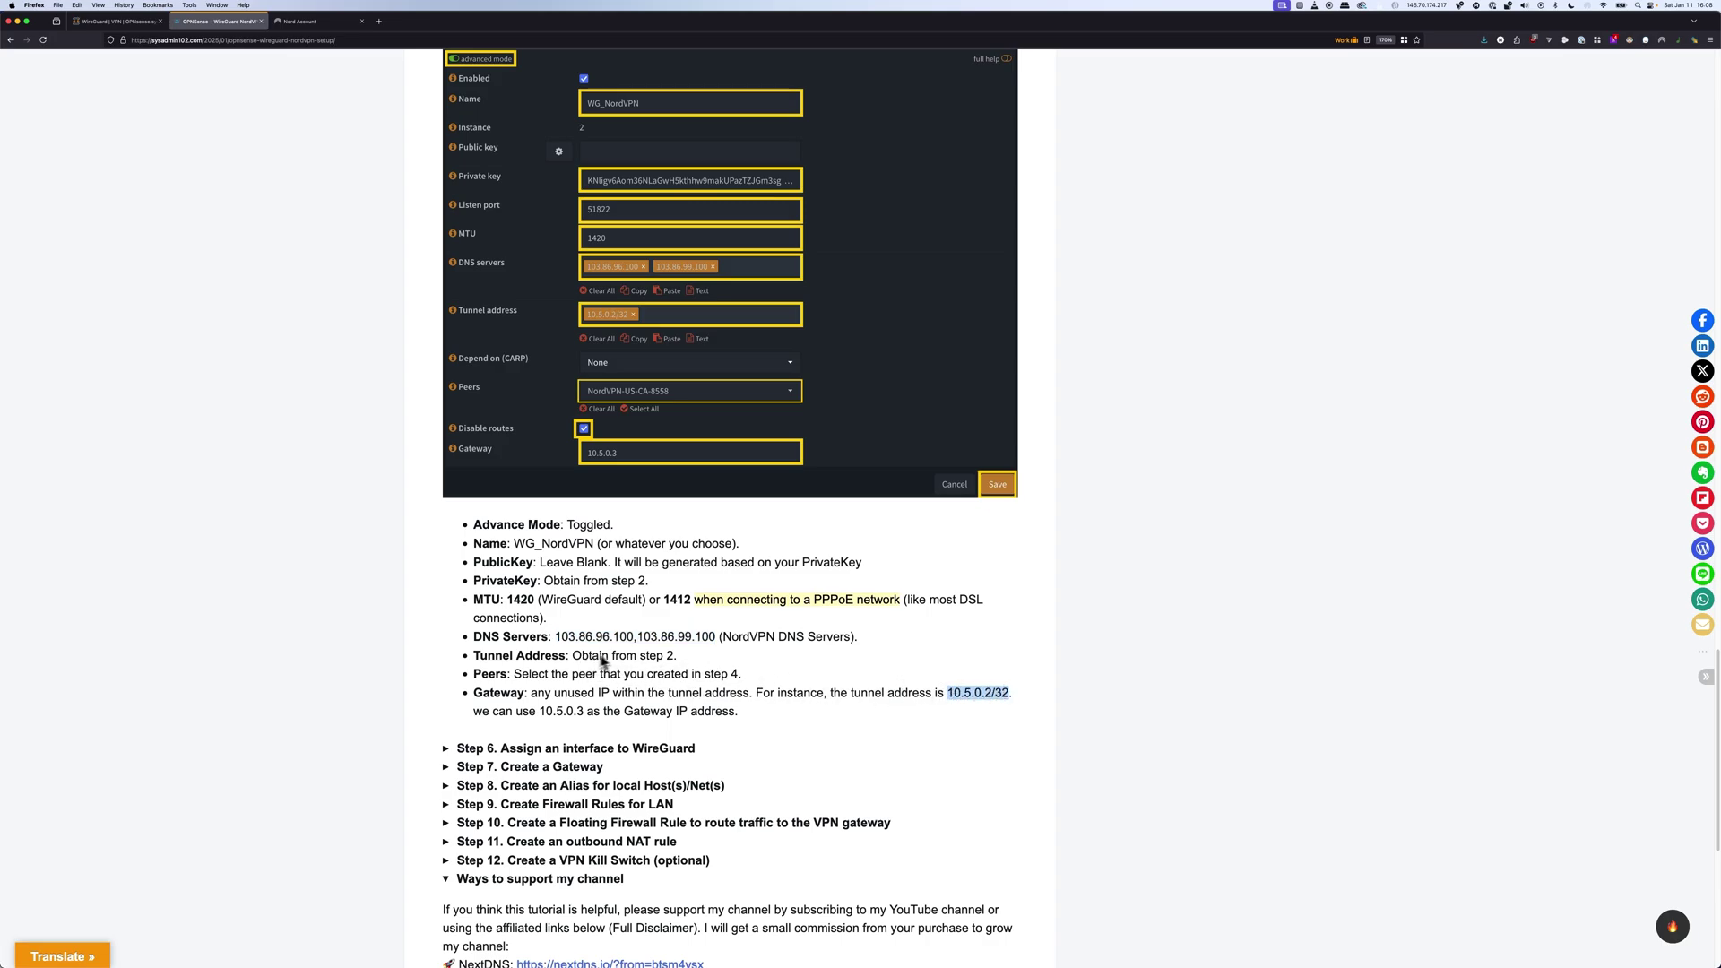
{"action": "right_click", "coordinate": [968, 692]}
{"action": "left_click", "coordinate": [985, 707]}
{"action": "left_click", "coordinate": [126, 21]}
{"action": "left_click", "coordinate": [795, 664]}
{"action": "key", "text": "super+v"}
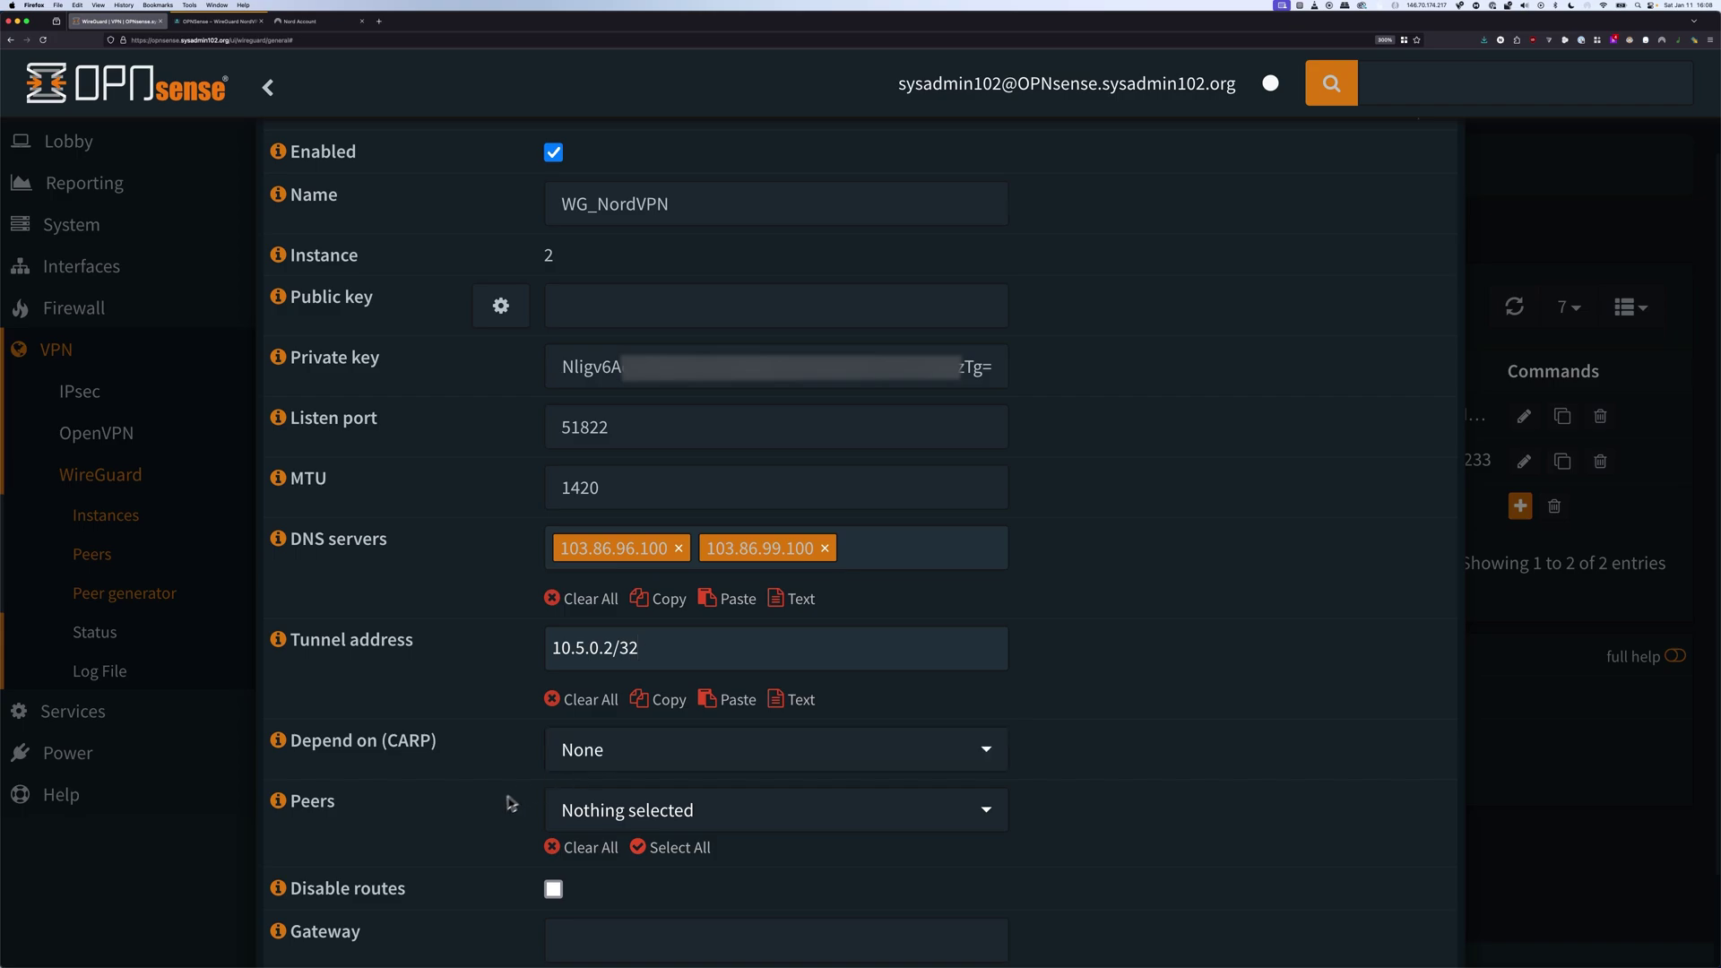
{"action": "key", "text": "Return"}
Select NordVPN-US-CA-9280 as the peer for the WG_NordVPN instance
{"action": "scroll", "coordinate": [504, 807], "scroll_direction": "down", "scroll_amount": 2}
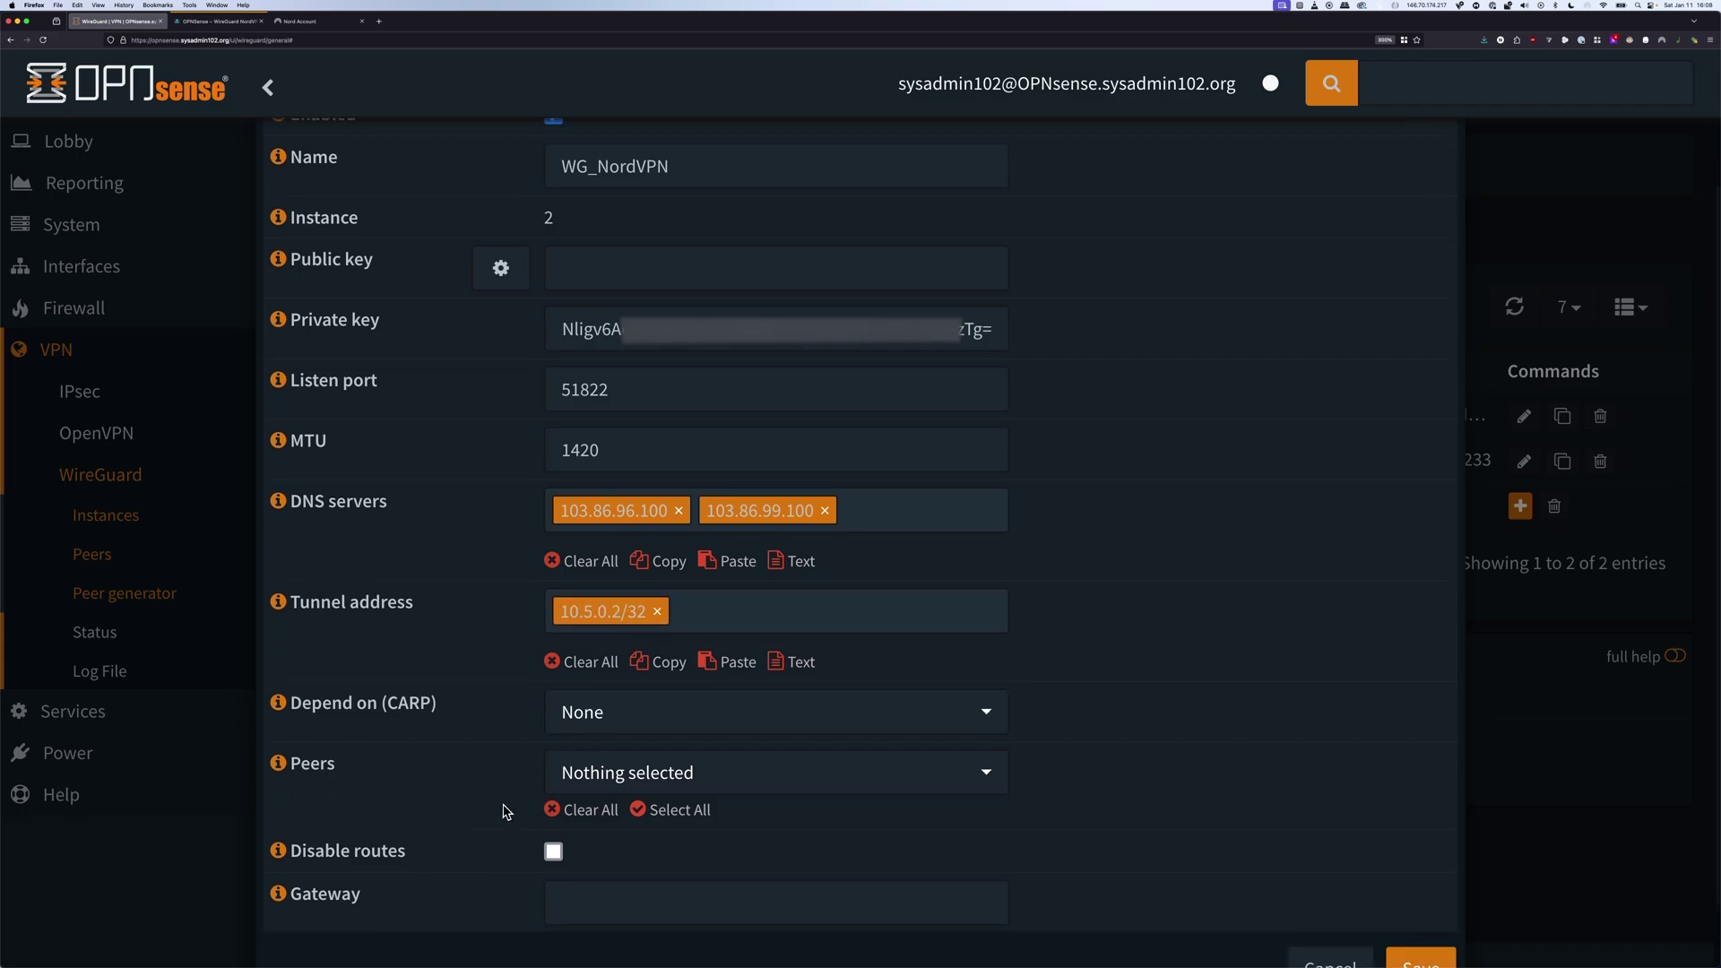
{"action": "left_click", "coordinate": [626, 772]}
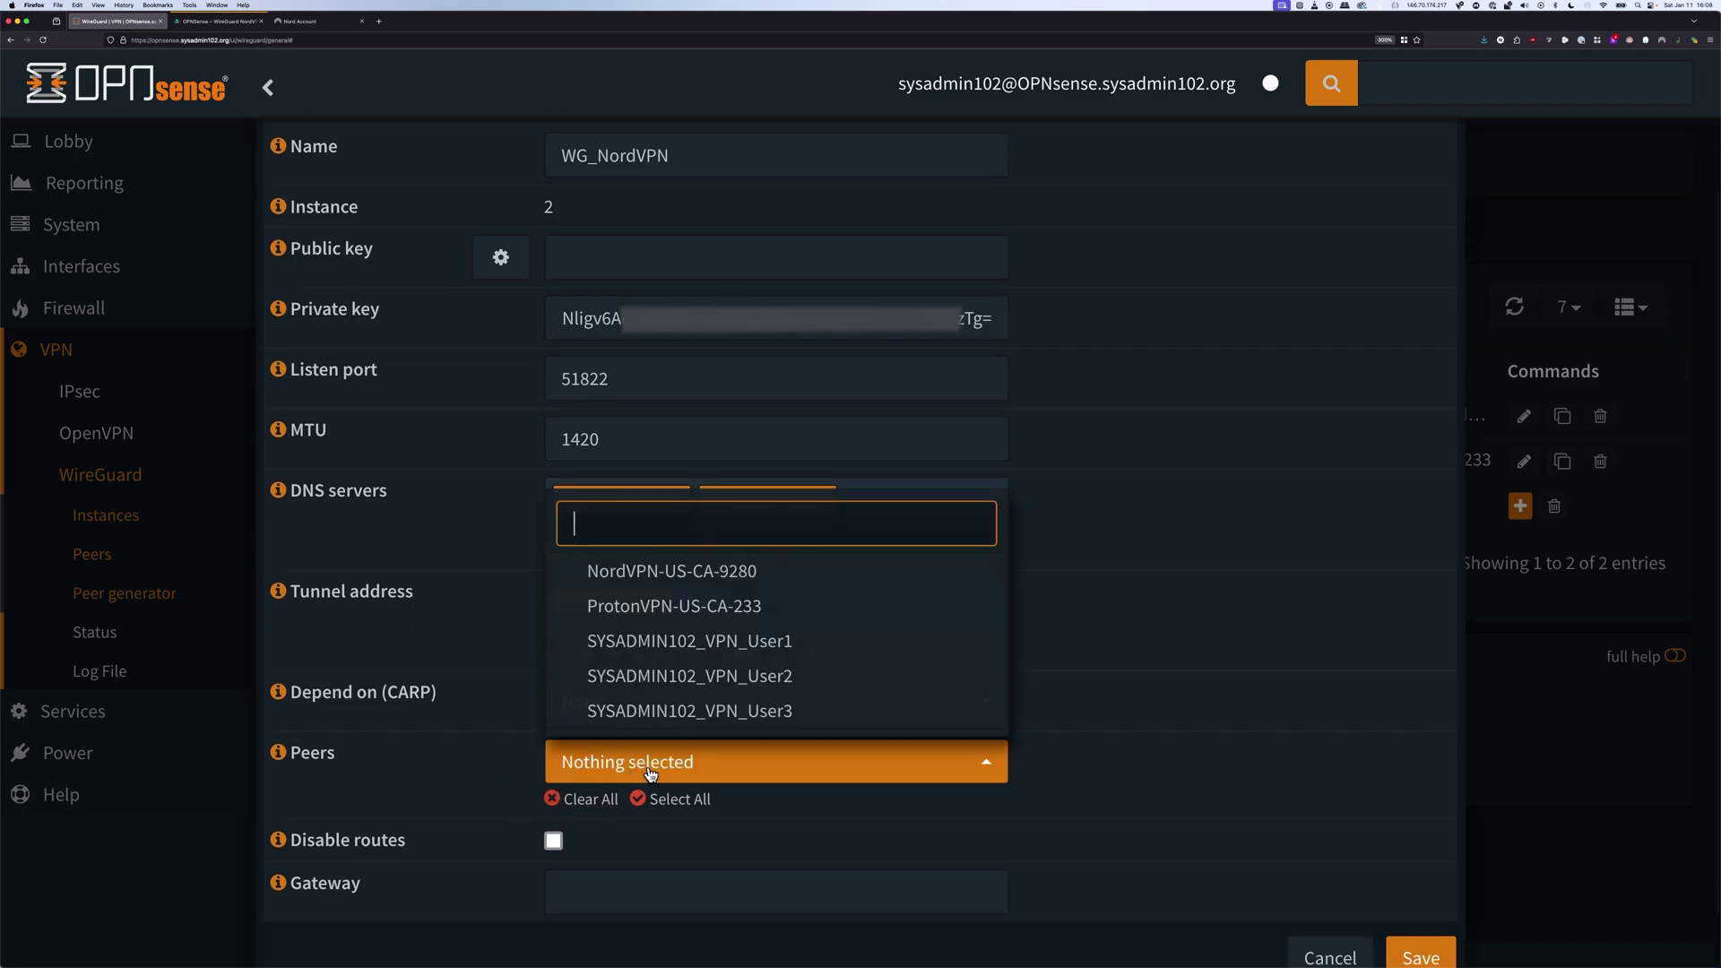
{"action": "left_click", "coordinate": [688, 580]}
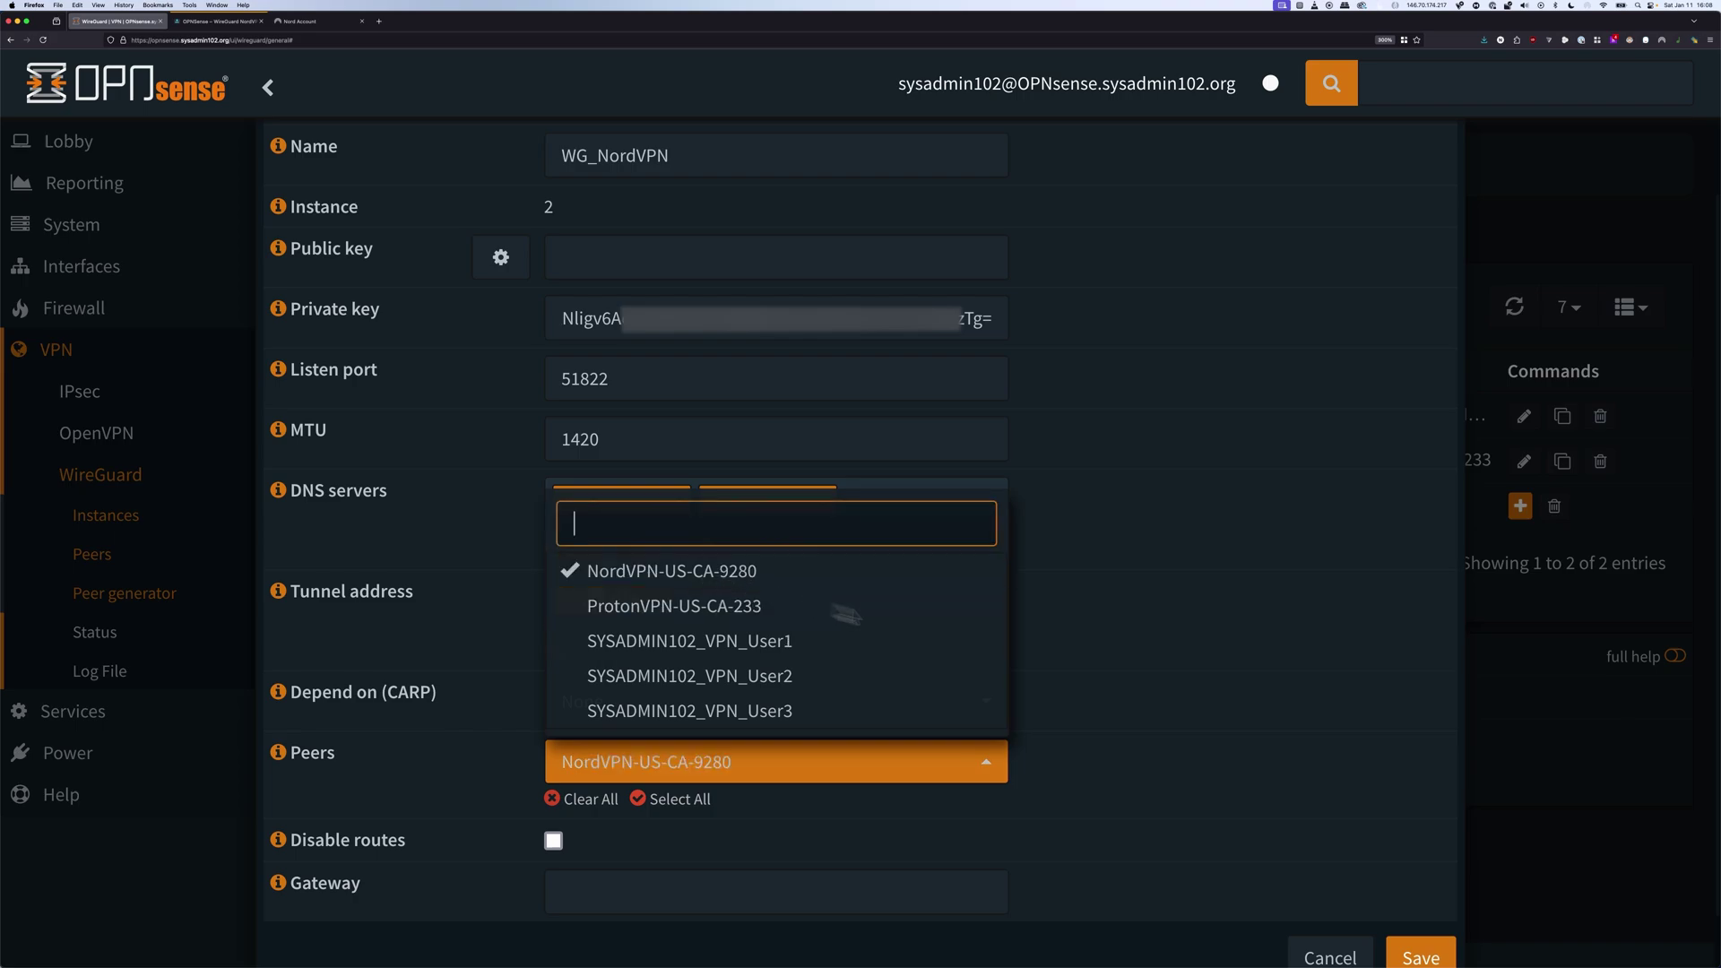
{"action": "left_click", "coordinate": [1102, 688]}
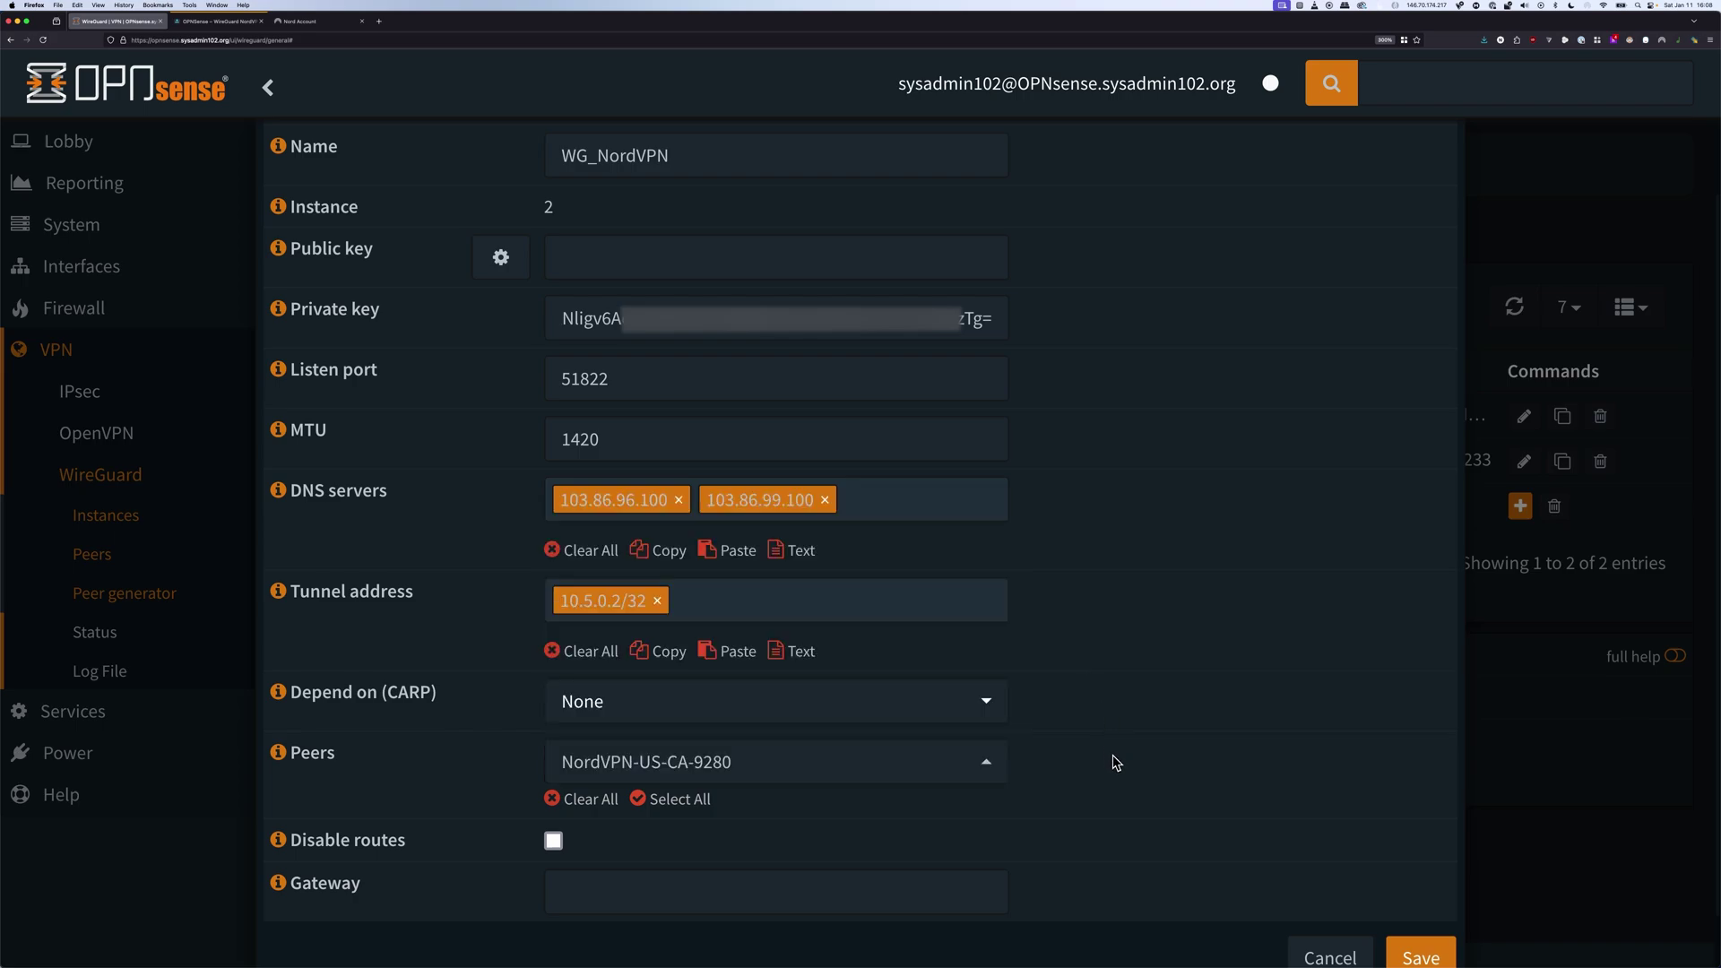
Disable routes on the instance, set its gateway to 10.5.0.3, then save it and apply the WireGuard configuration
{"action": "left_click", "coordinate": [554, 841]}
{"action": "left_click", "coordinate": [572, 871]}
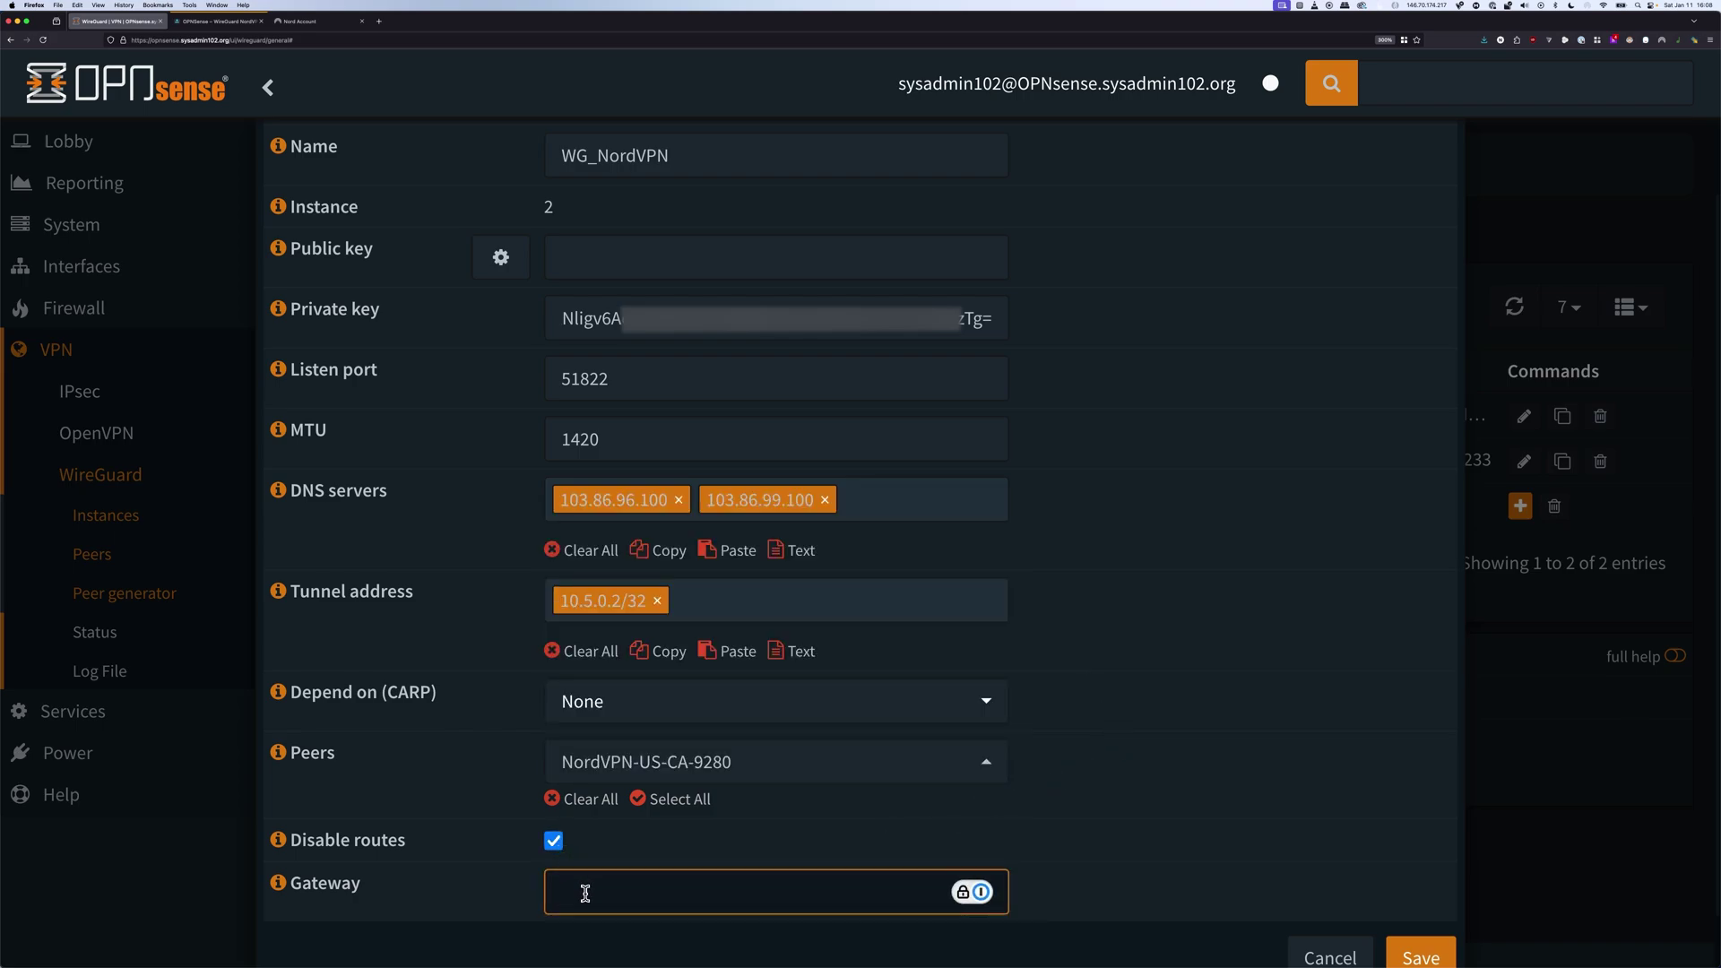
{"action": "type", "text": "10.5.0.3"}
{"action": "left_click", "coordinate": [1170, 866]}
{"action": "scroll", "coordinate": [1177, 874], "scroll_direction": "down", "scroll_amount": 2}
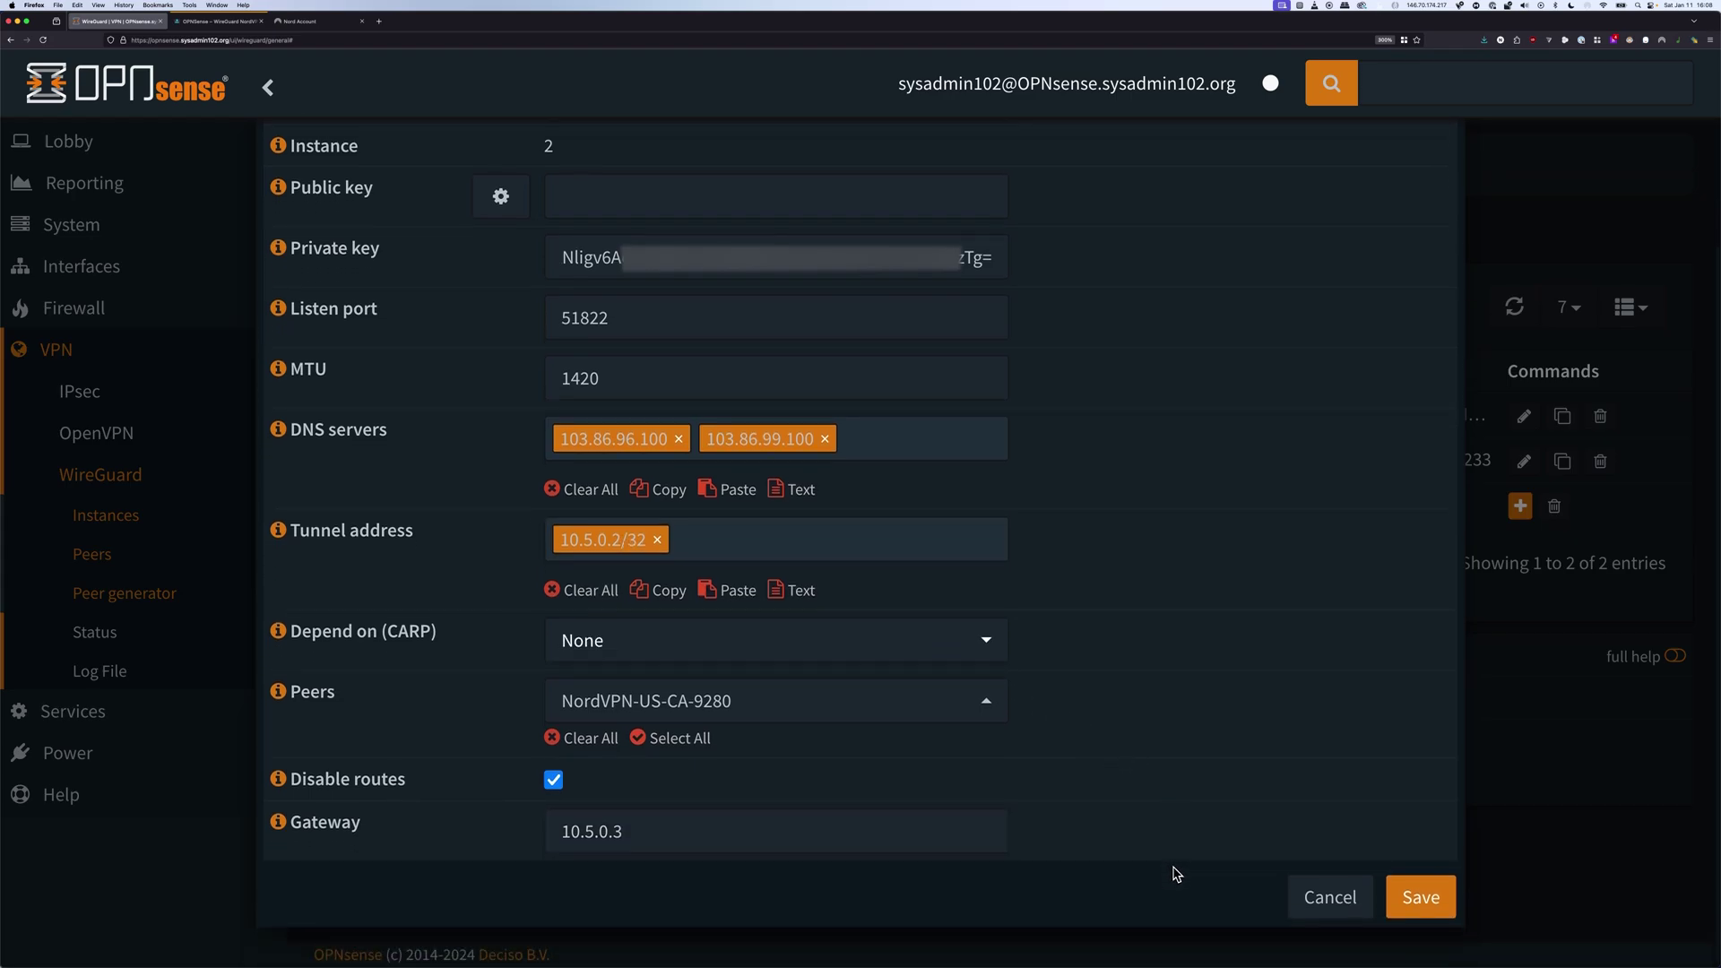
{"action": "left_click", "coordinate": [1420, 897]}
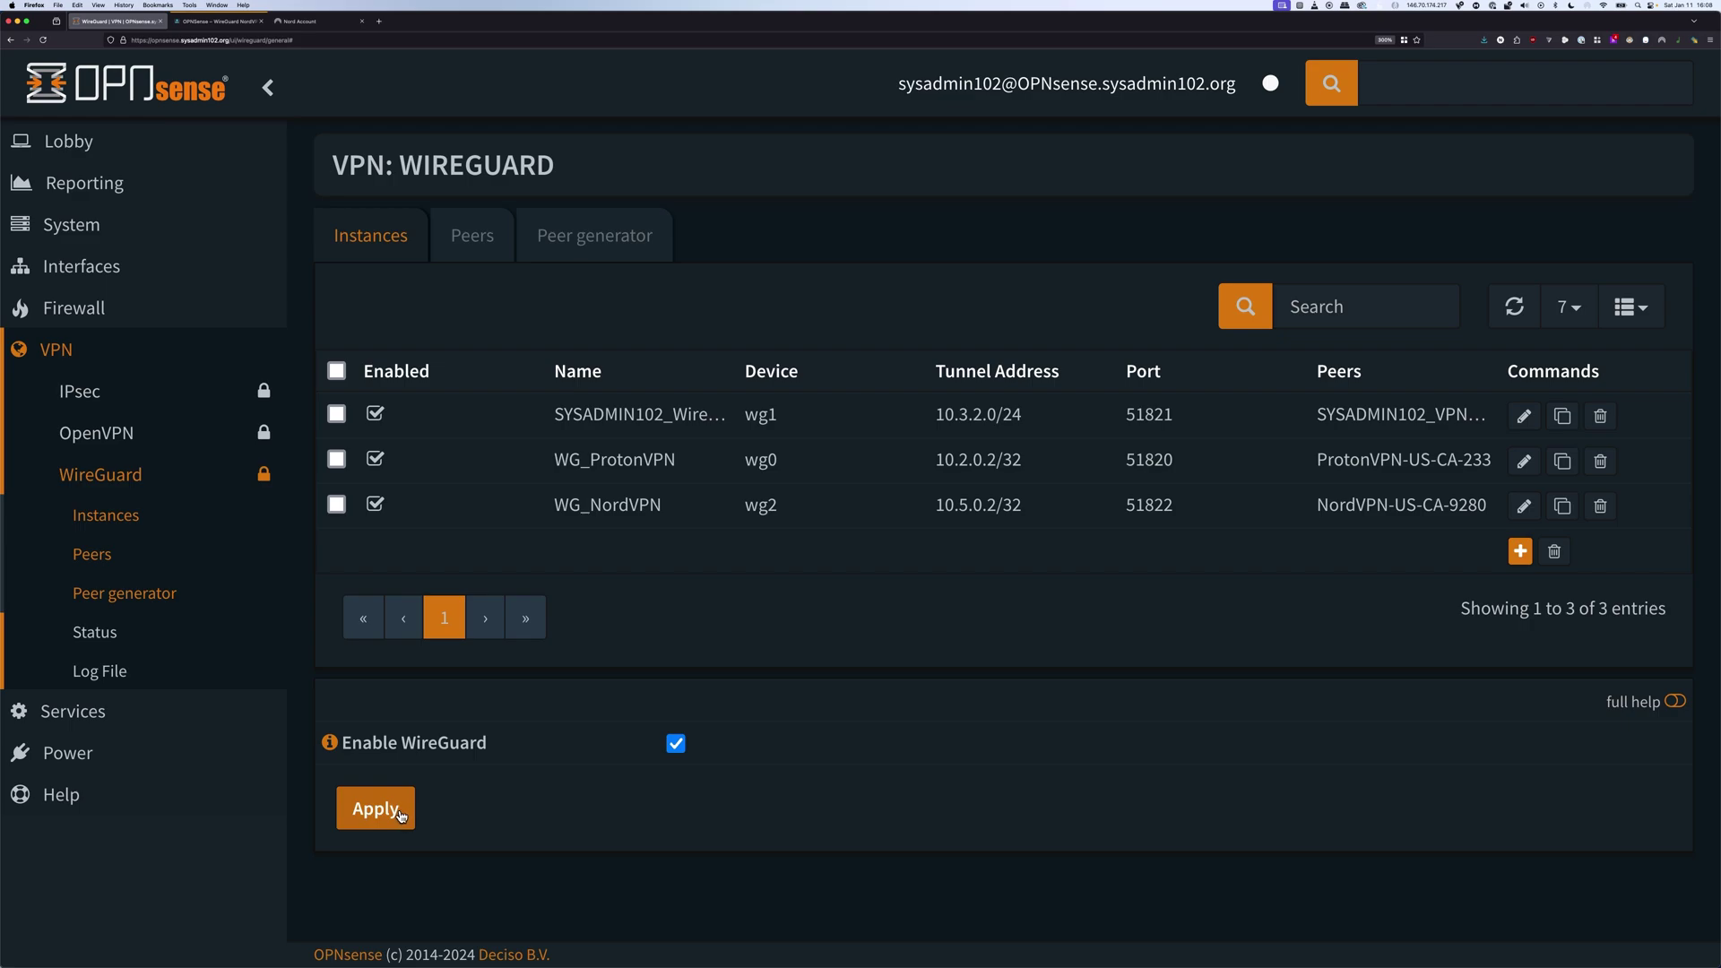
{"action": "left_click", "coordinate": [401, 816]}
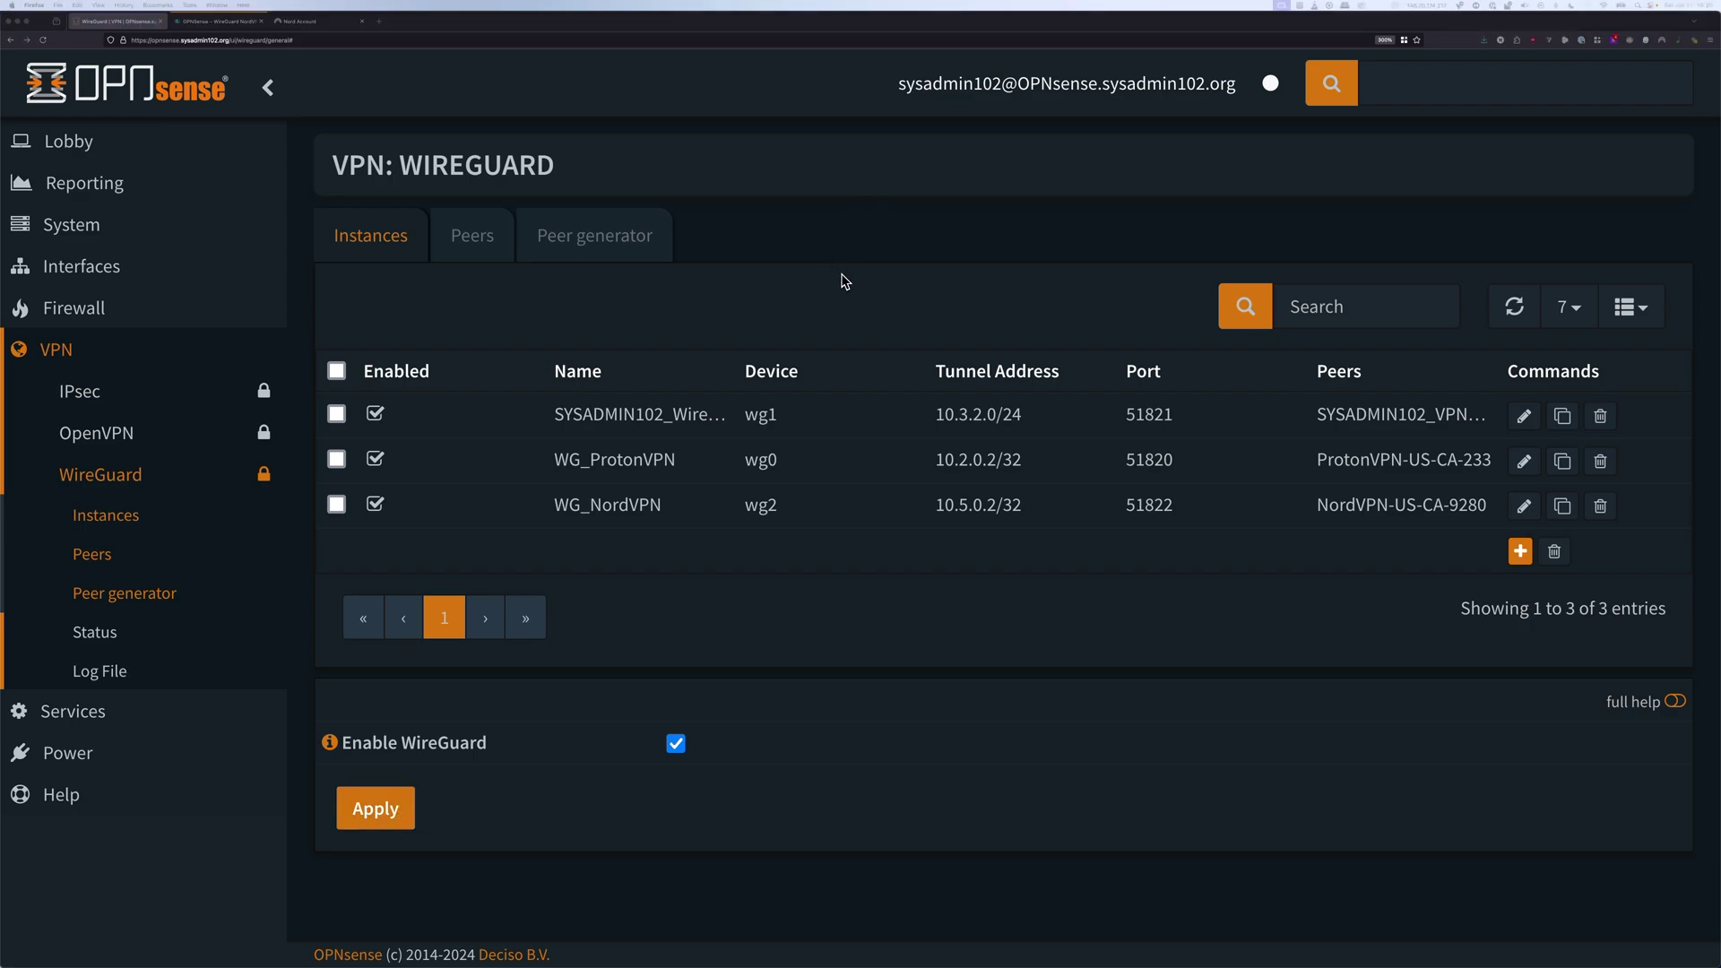
Assign the device wg2 (WireGuard - WG_NordVPN) as a new interface with the description WG_NordVPN
{"action": "left_click", "coordinate": [82, 268]}
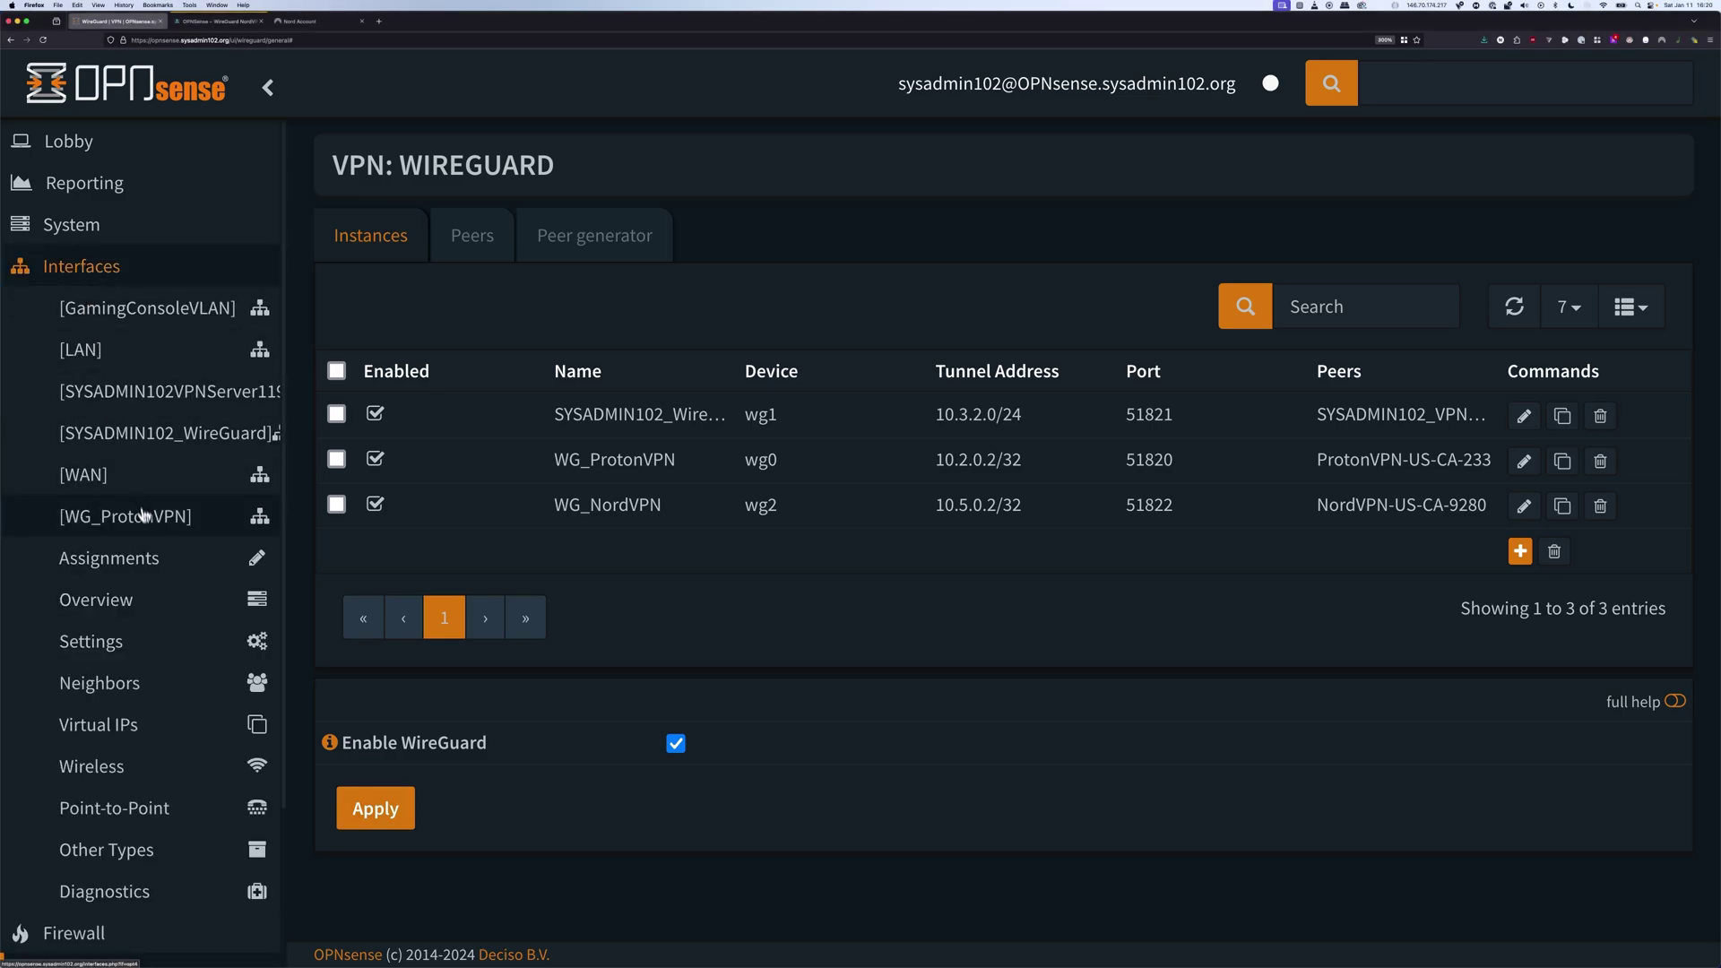
{"action": "left_click", "coordinate": [120, 567]}
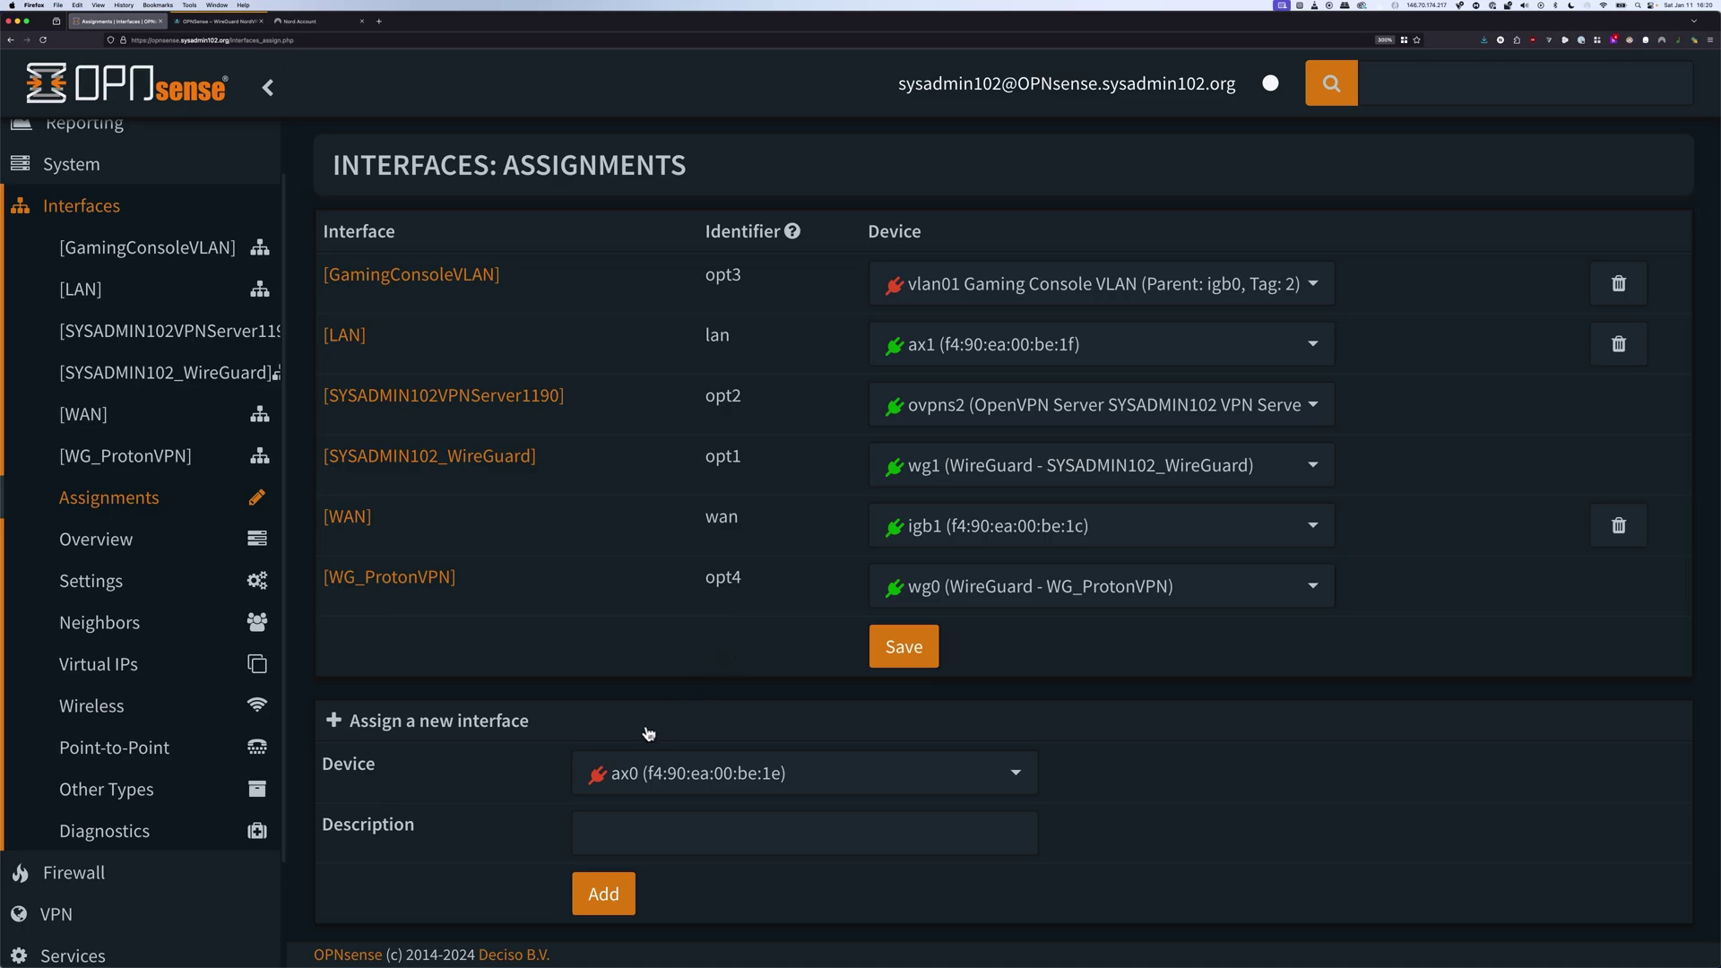
{"action": "left_click", "coordinate": [601, 763]}
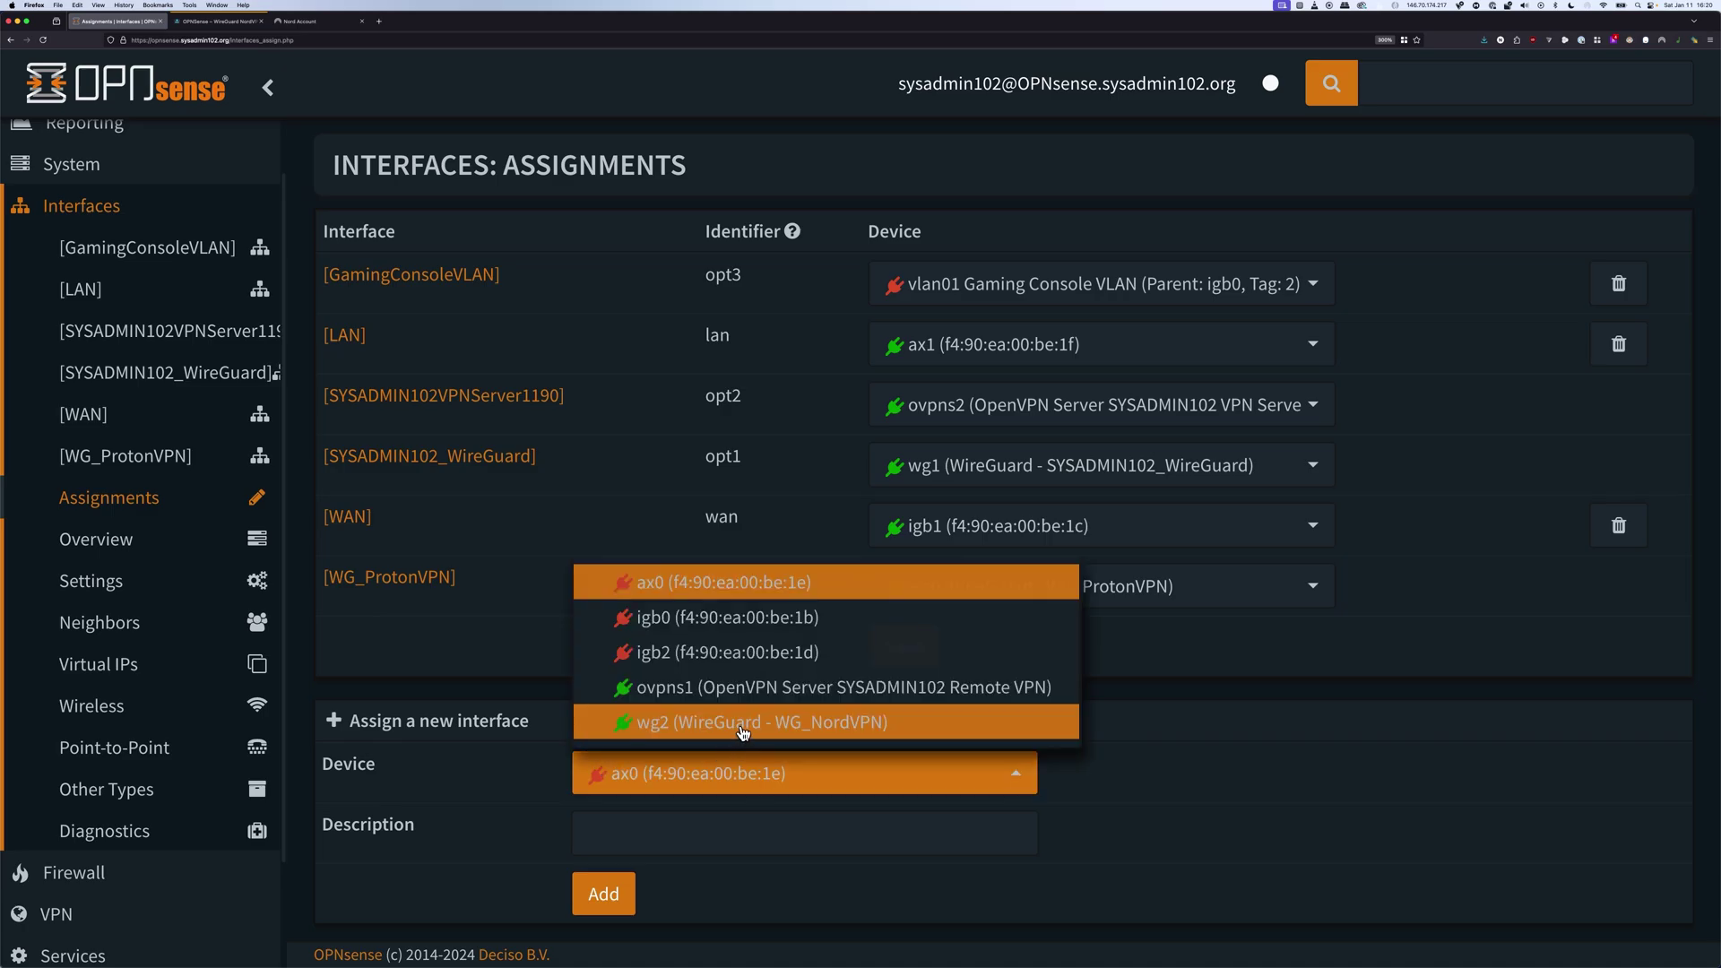
{"action": "left_click", "coordinate": [856, 733]}
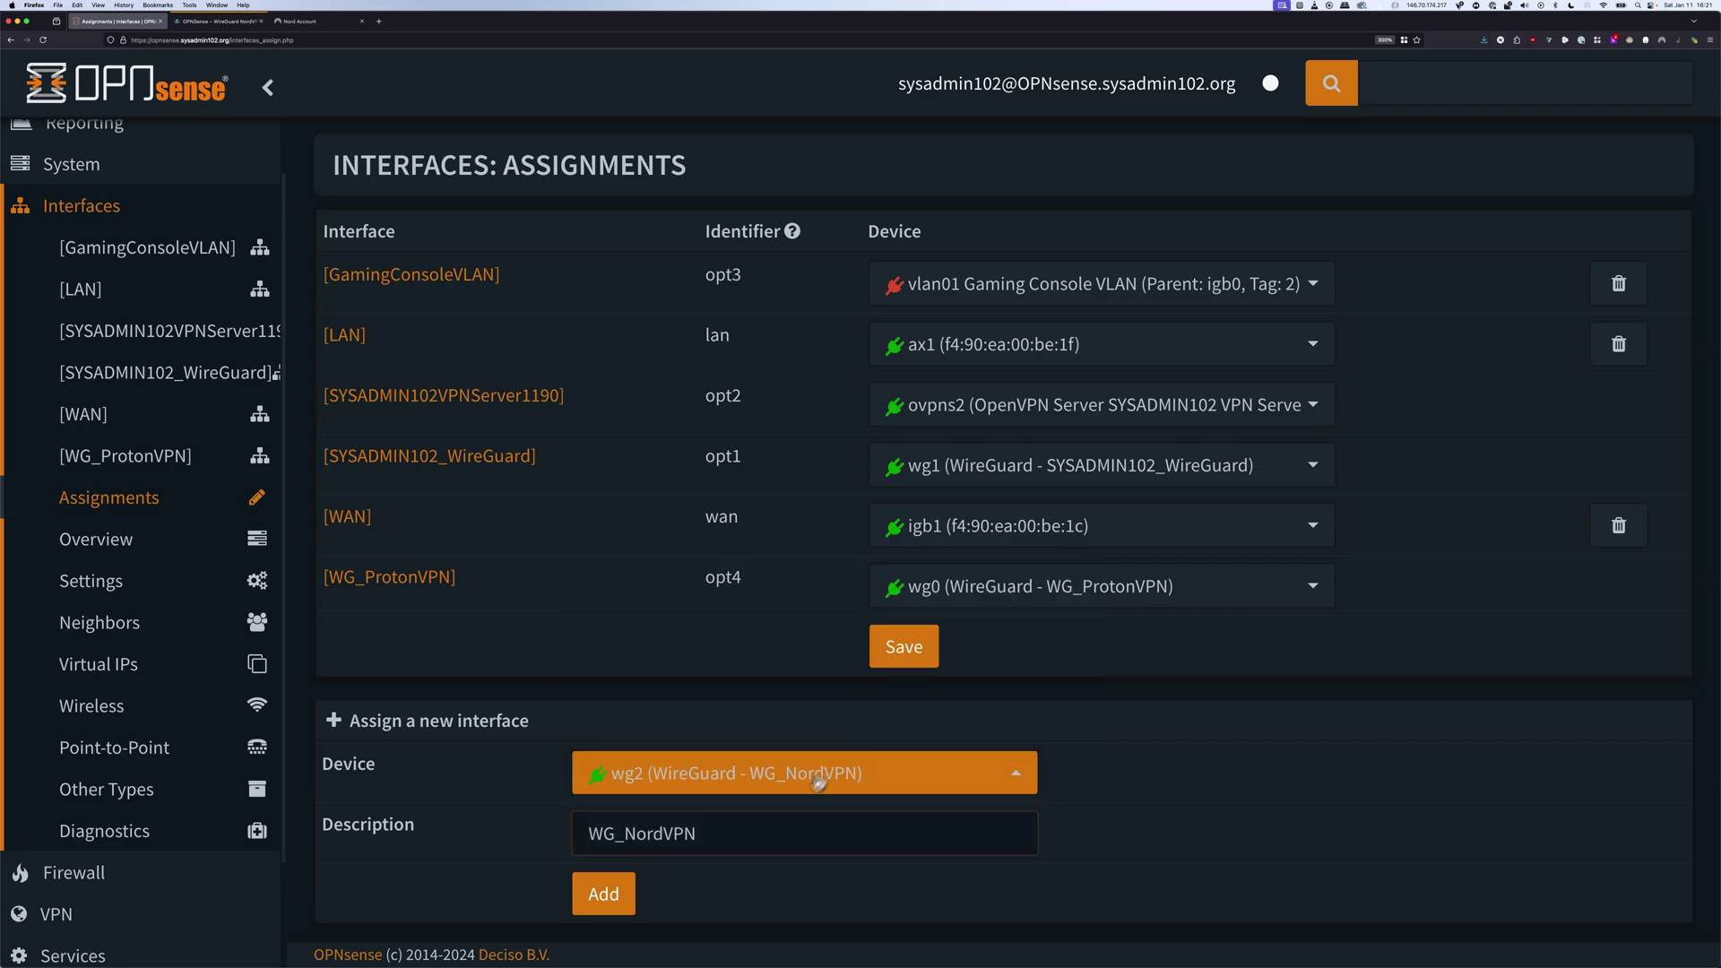
{"action": "left_click", "coordinate": [619, 907]}
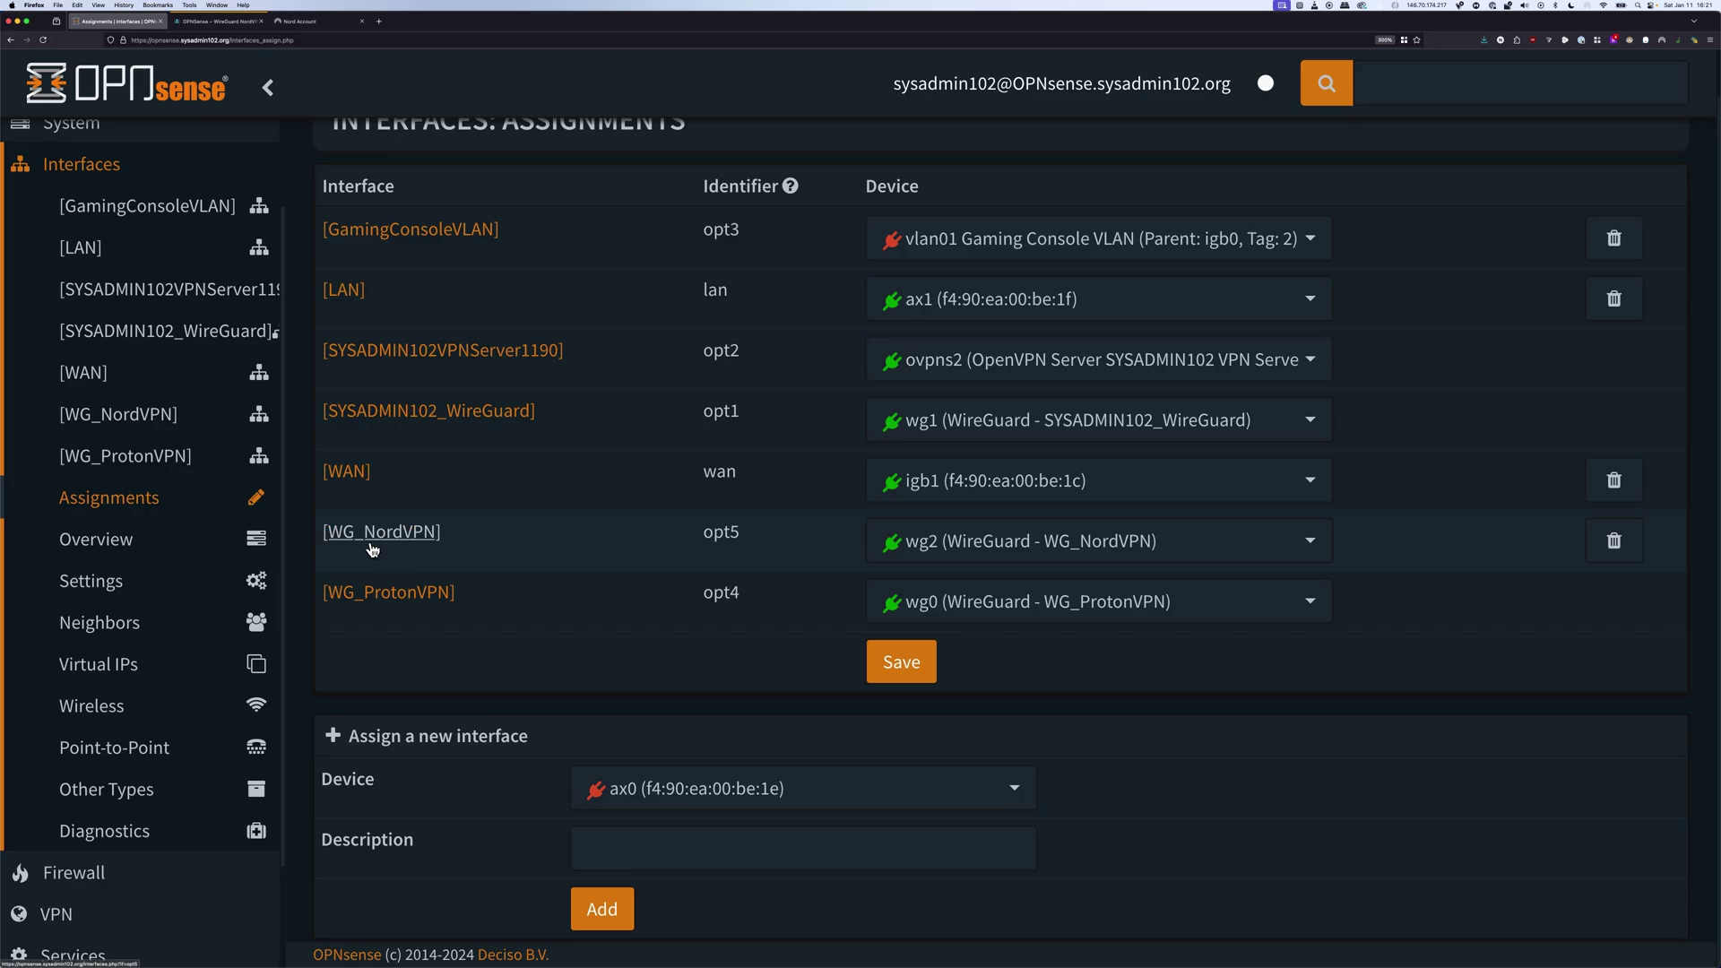
Enable the WG_NordVPN interface, lock it against removal, and save and apply the changes
{"action": "left_click", "coordinate": [400, 535]}
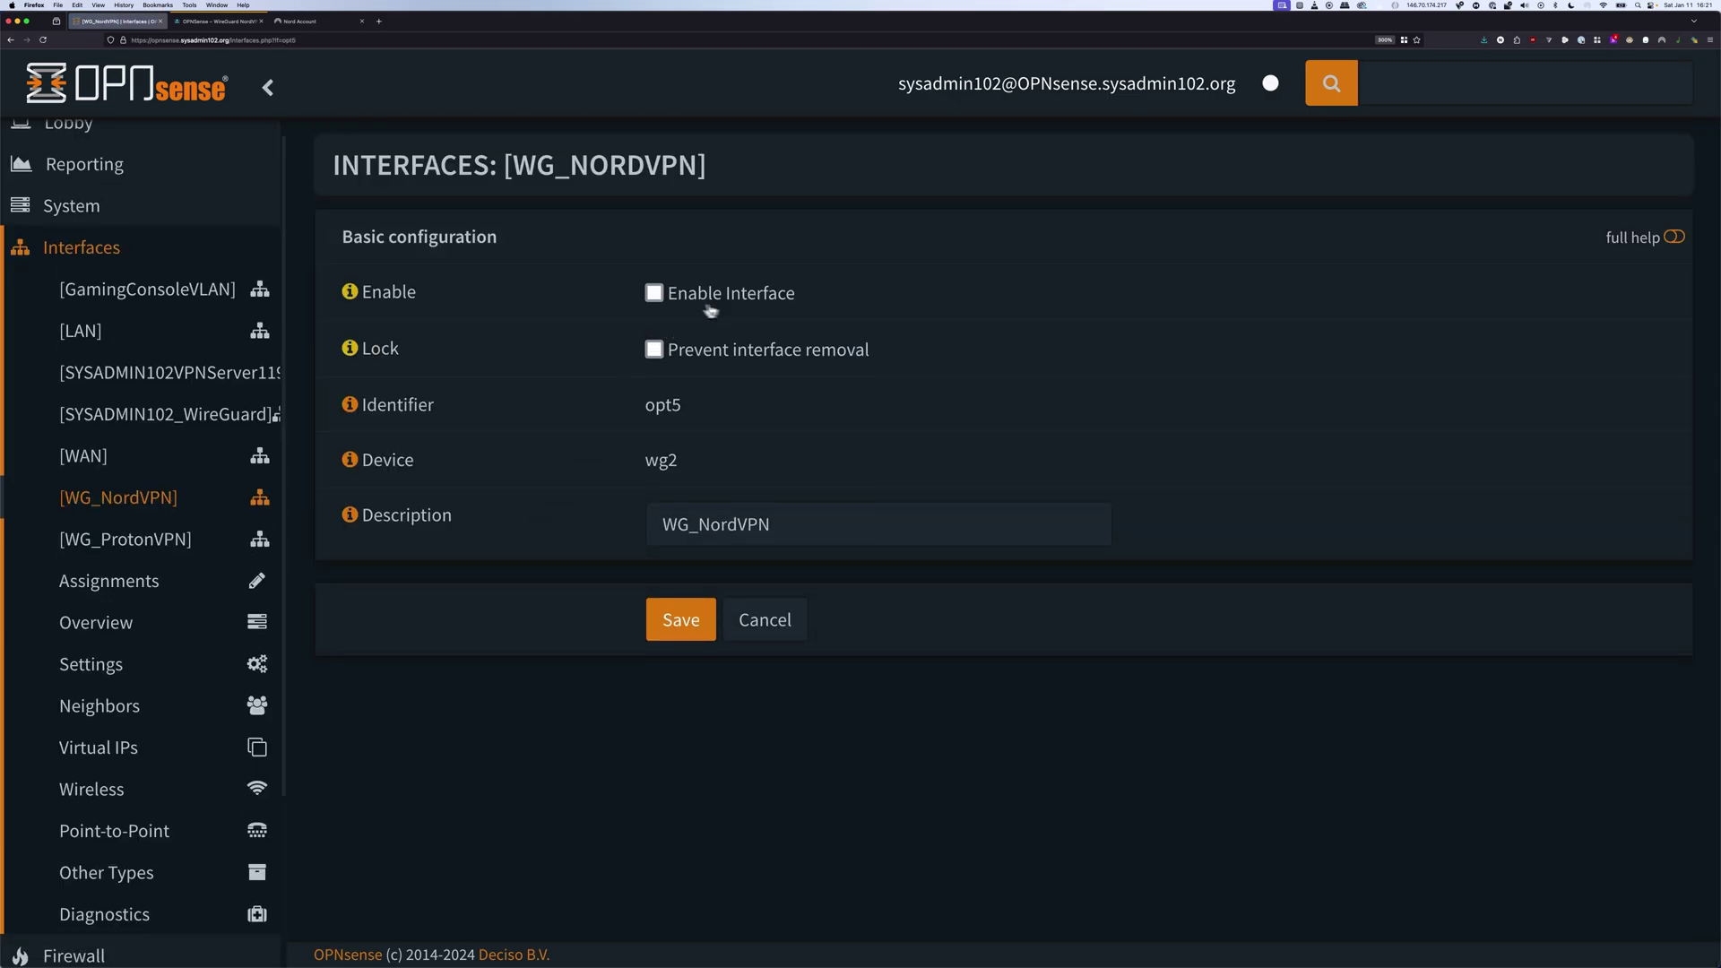
{"action": "left_click", "coordinate": [653, 298]}
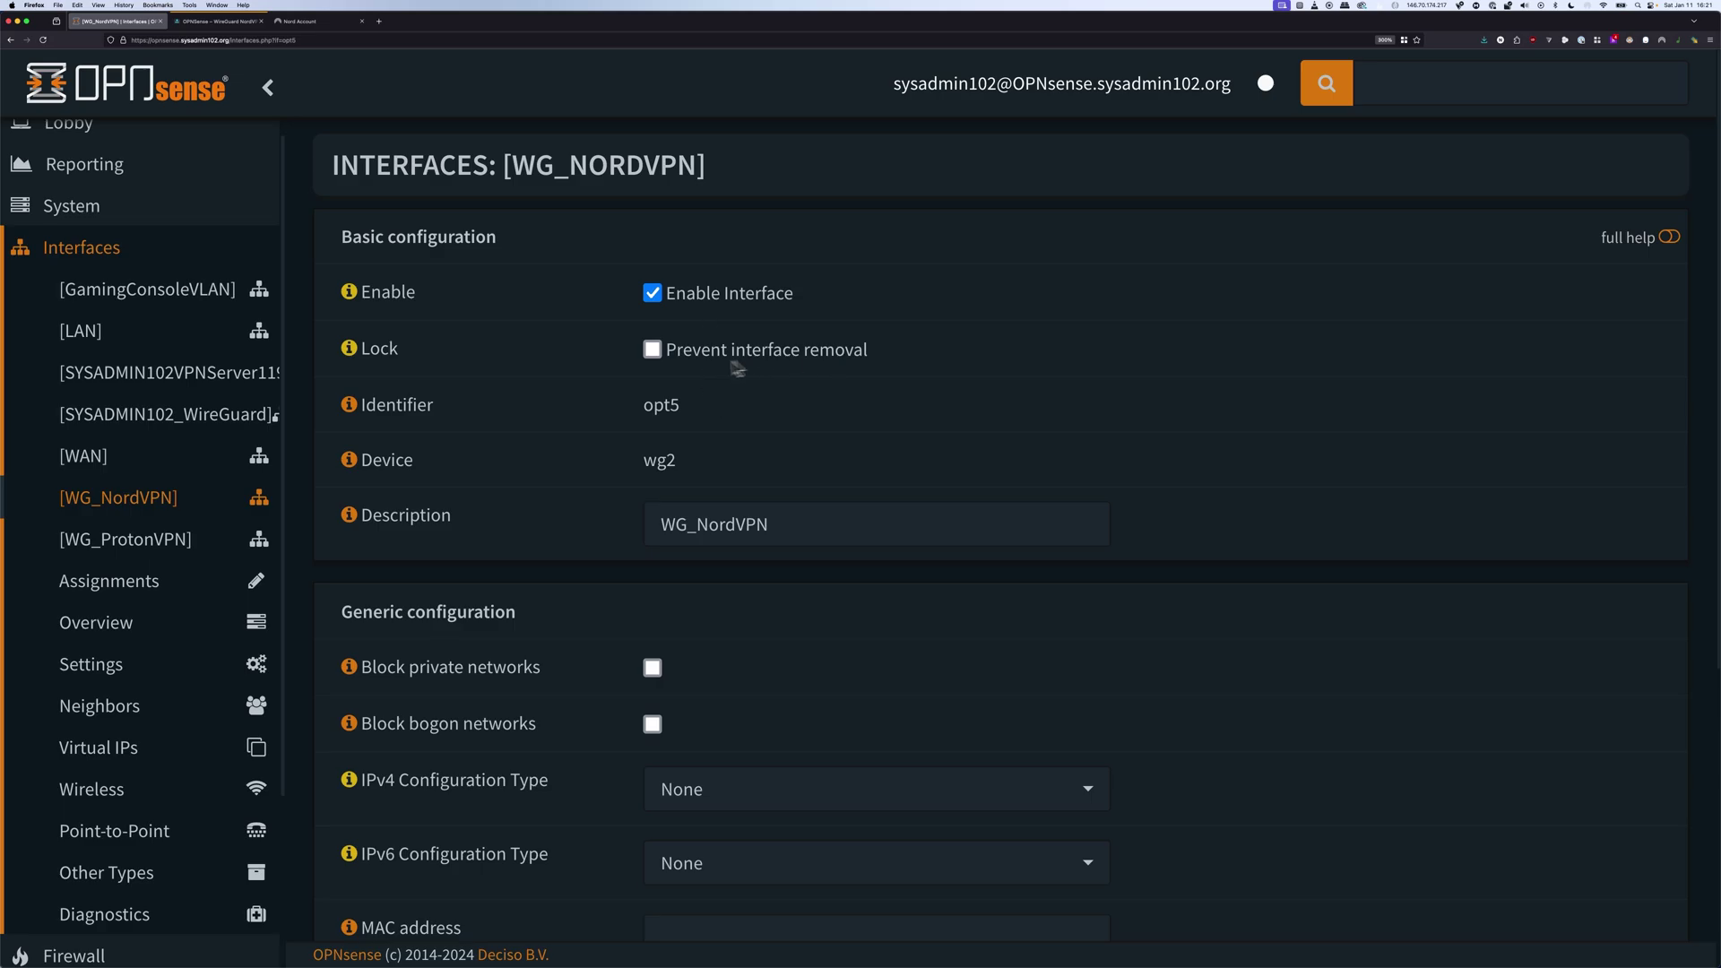
{"action": "left_click", "coordinate": [652, 350]}
{"action": "scroll", "coordinate": [992, 449], "scroll_direction": "down", "scroll_amount": 5}
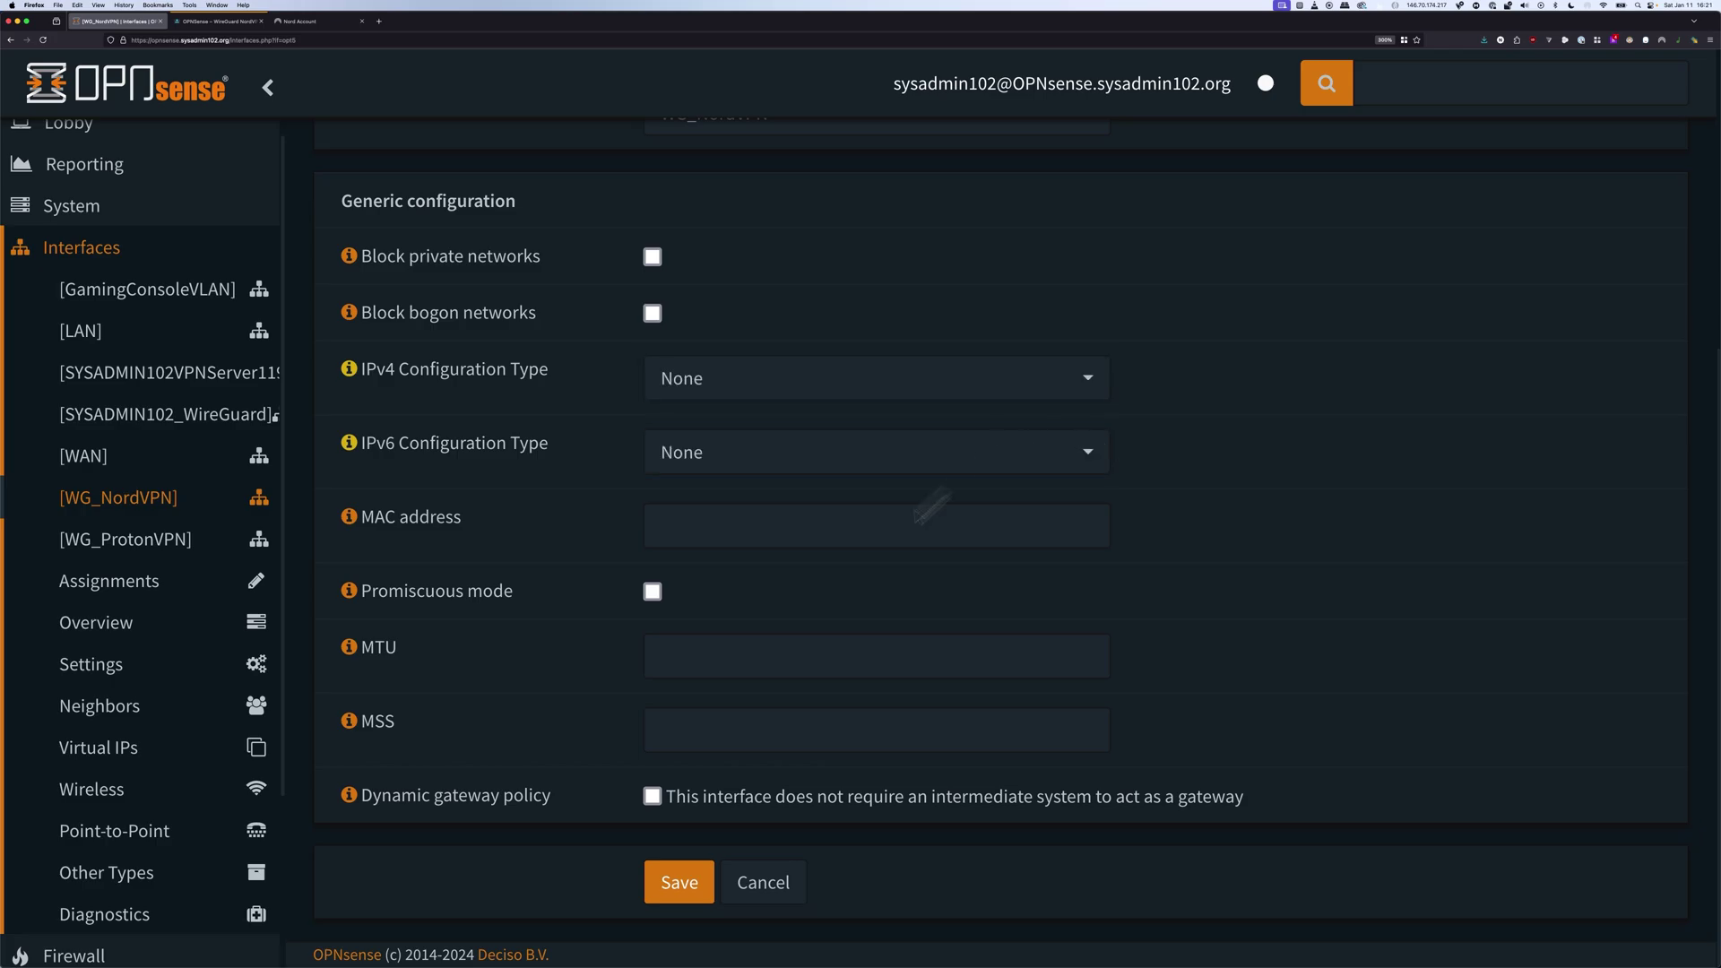
{"action": "left_click", "coordinate": [678, 886]}
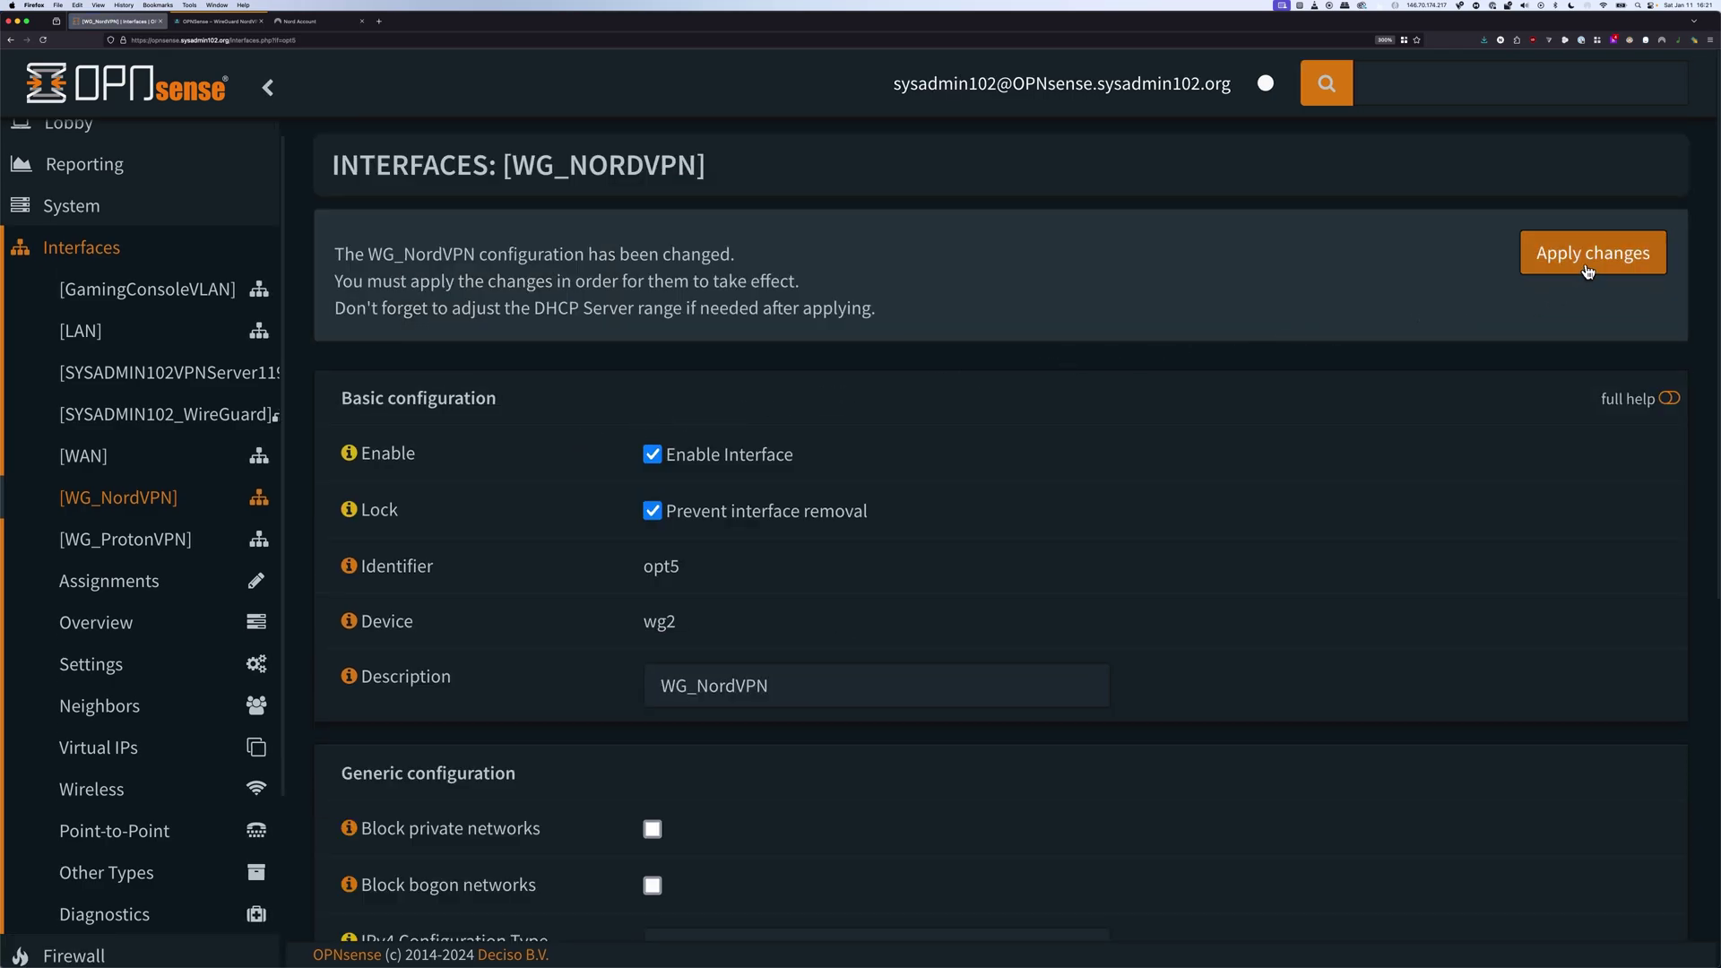
{"action": "left_click", "coordinate": [1591, 260]}
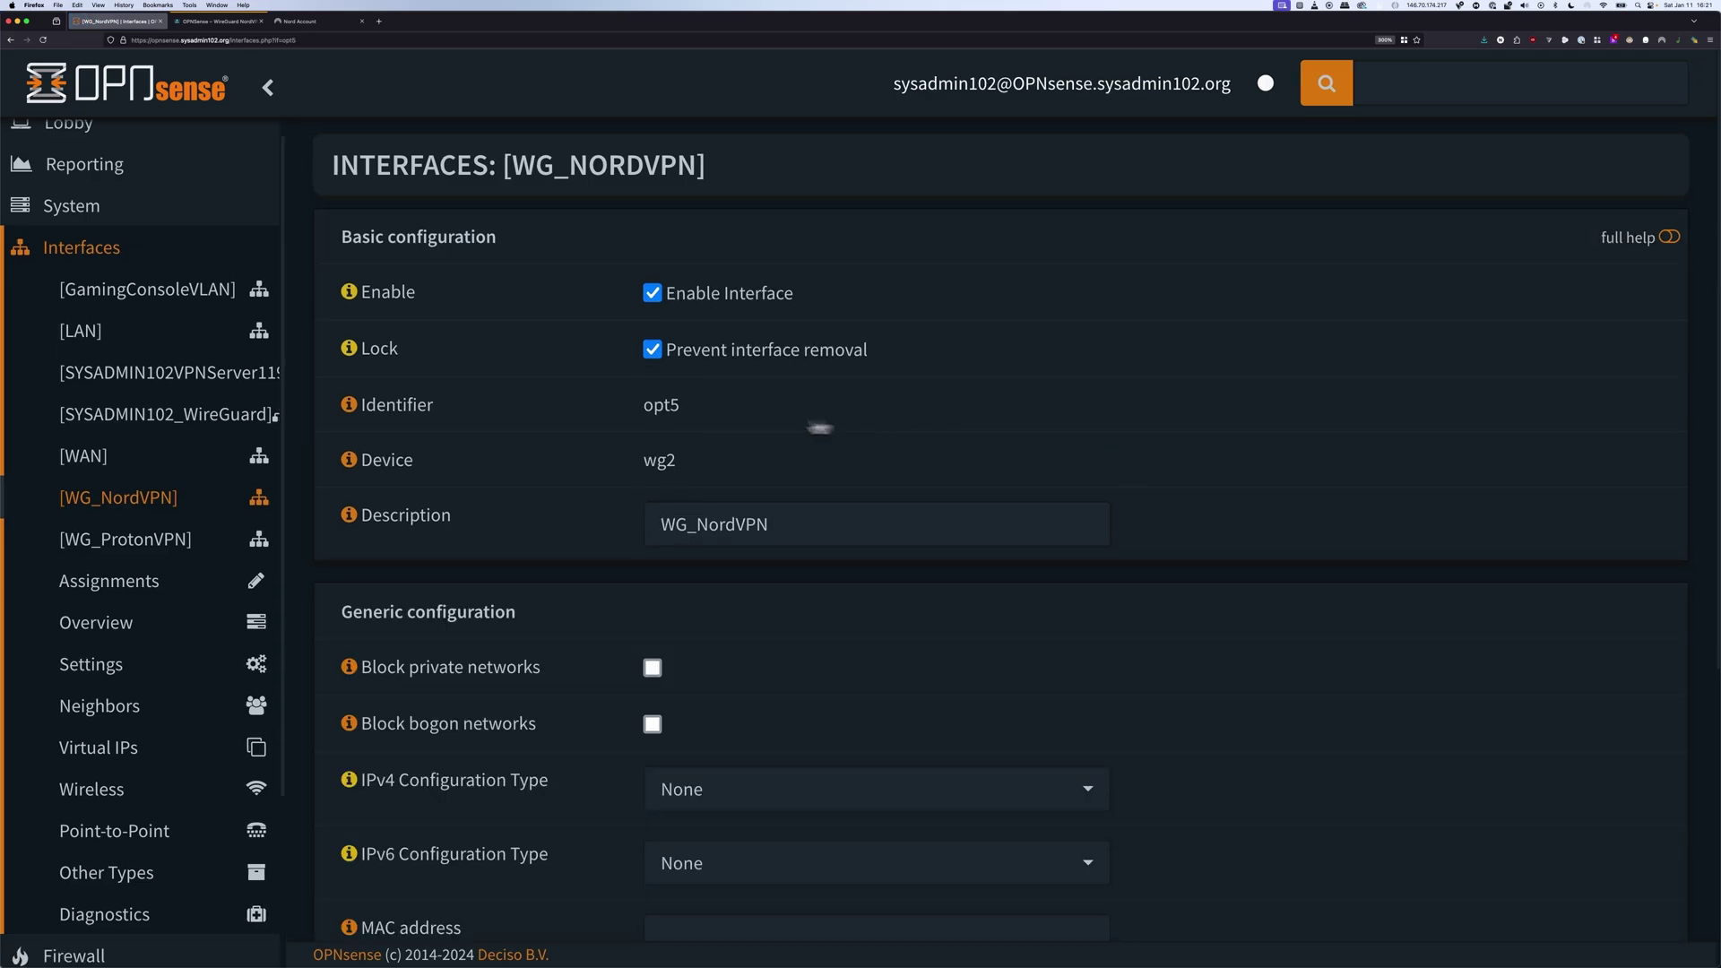
Add a new gateway in the system gateway configuration, using WAN_NordVPN as both its name and description
{"action": "left_click", "coordinate": [101, 221]}
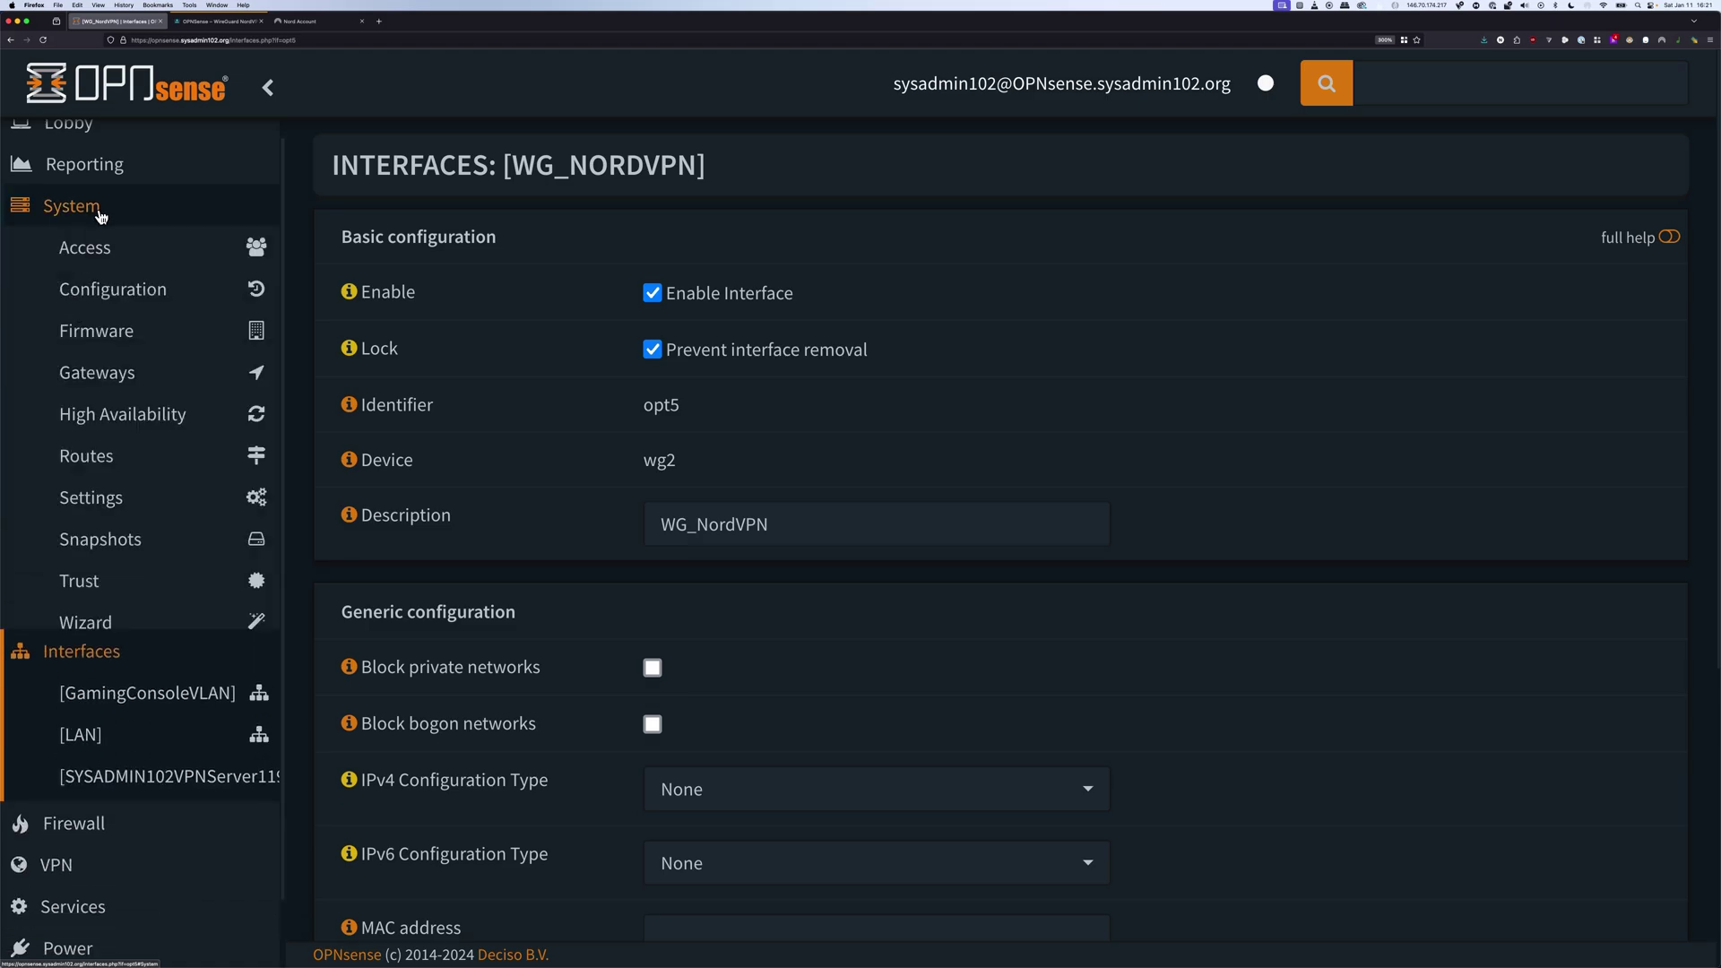
{"action": "left_click", "coordinate": [130, 371]}
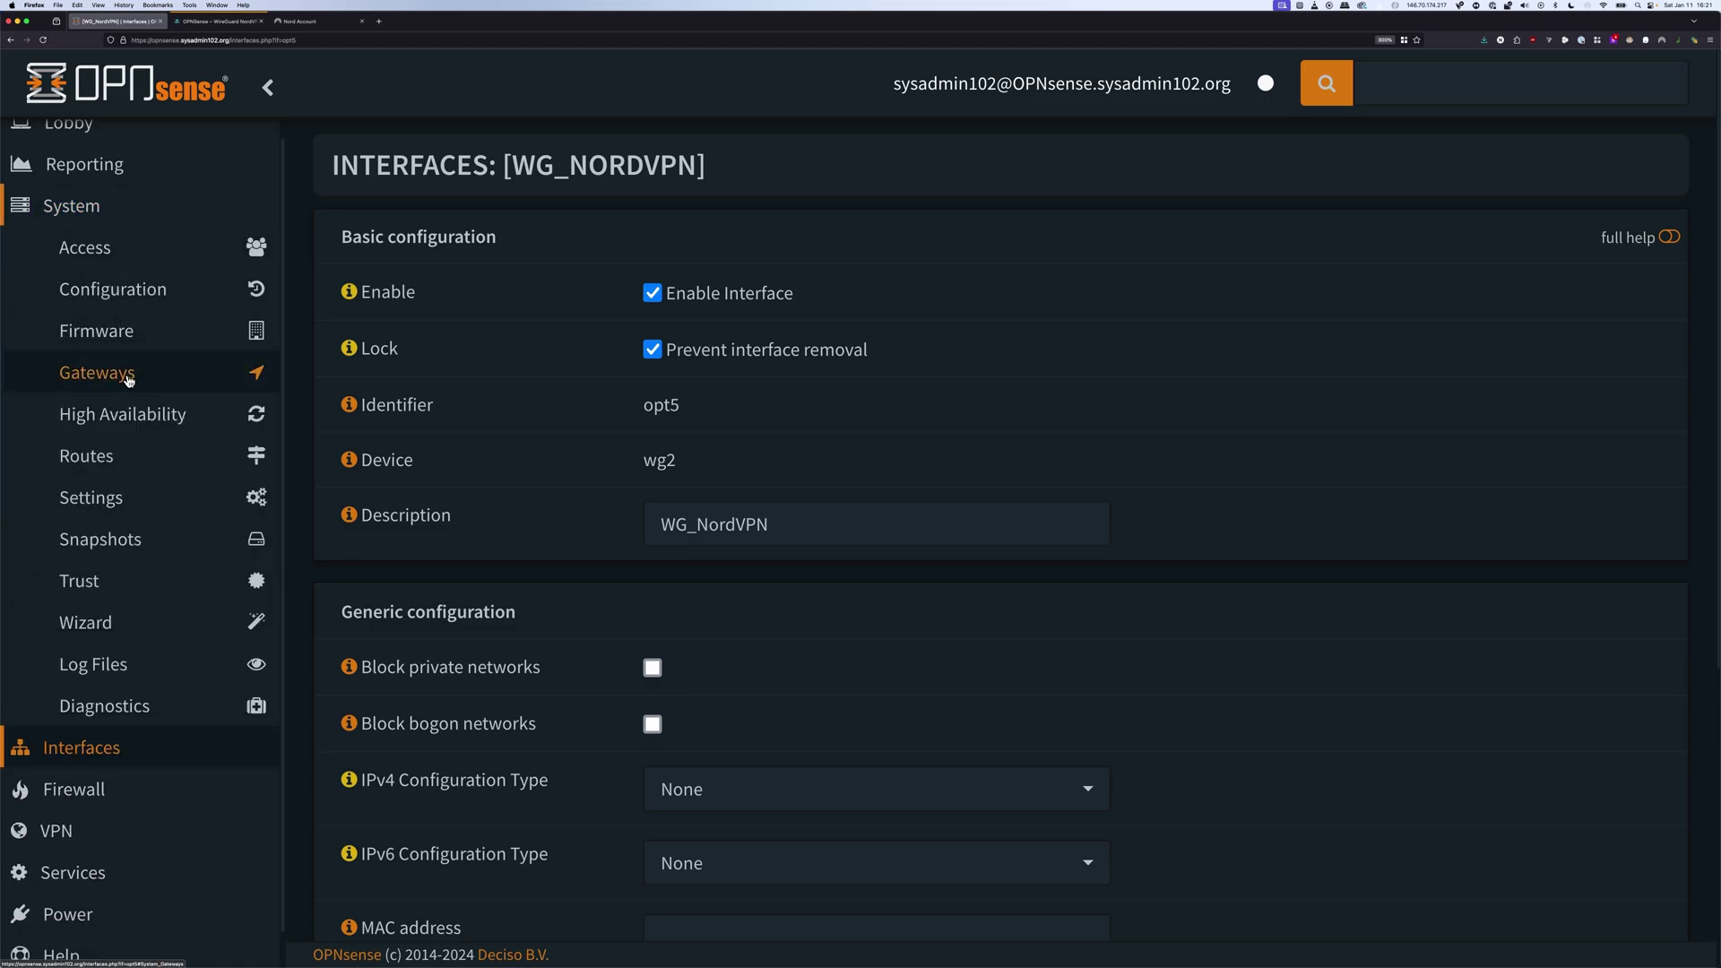
{"action": "left_click", "coordinate": [134, 430]}
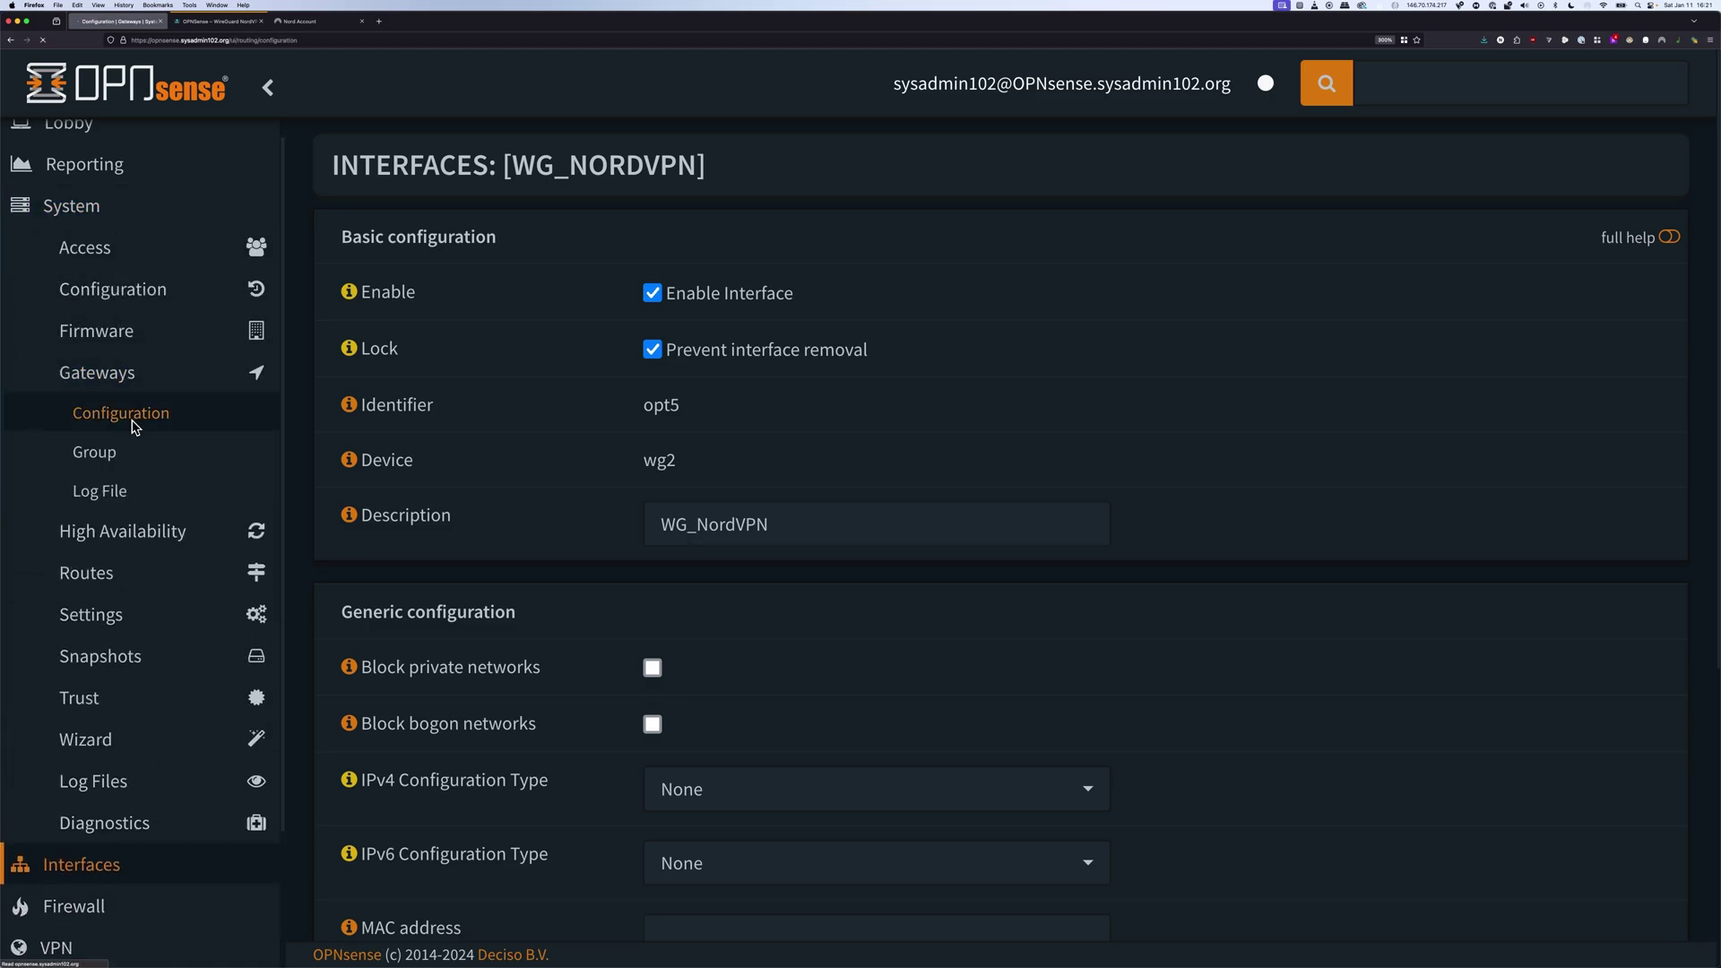
{"action": "scroll", "coordinate": [708, 465], "scroll_direction": "down", "scroll_amount": 2}
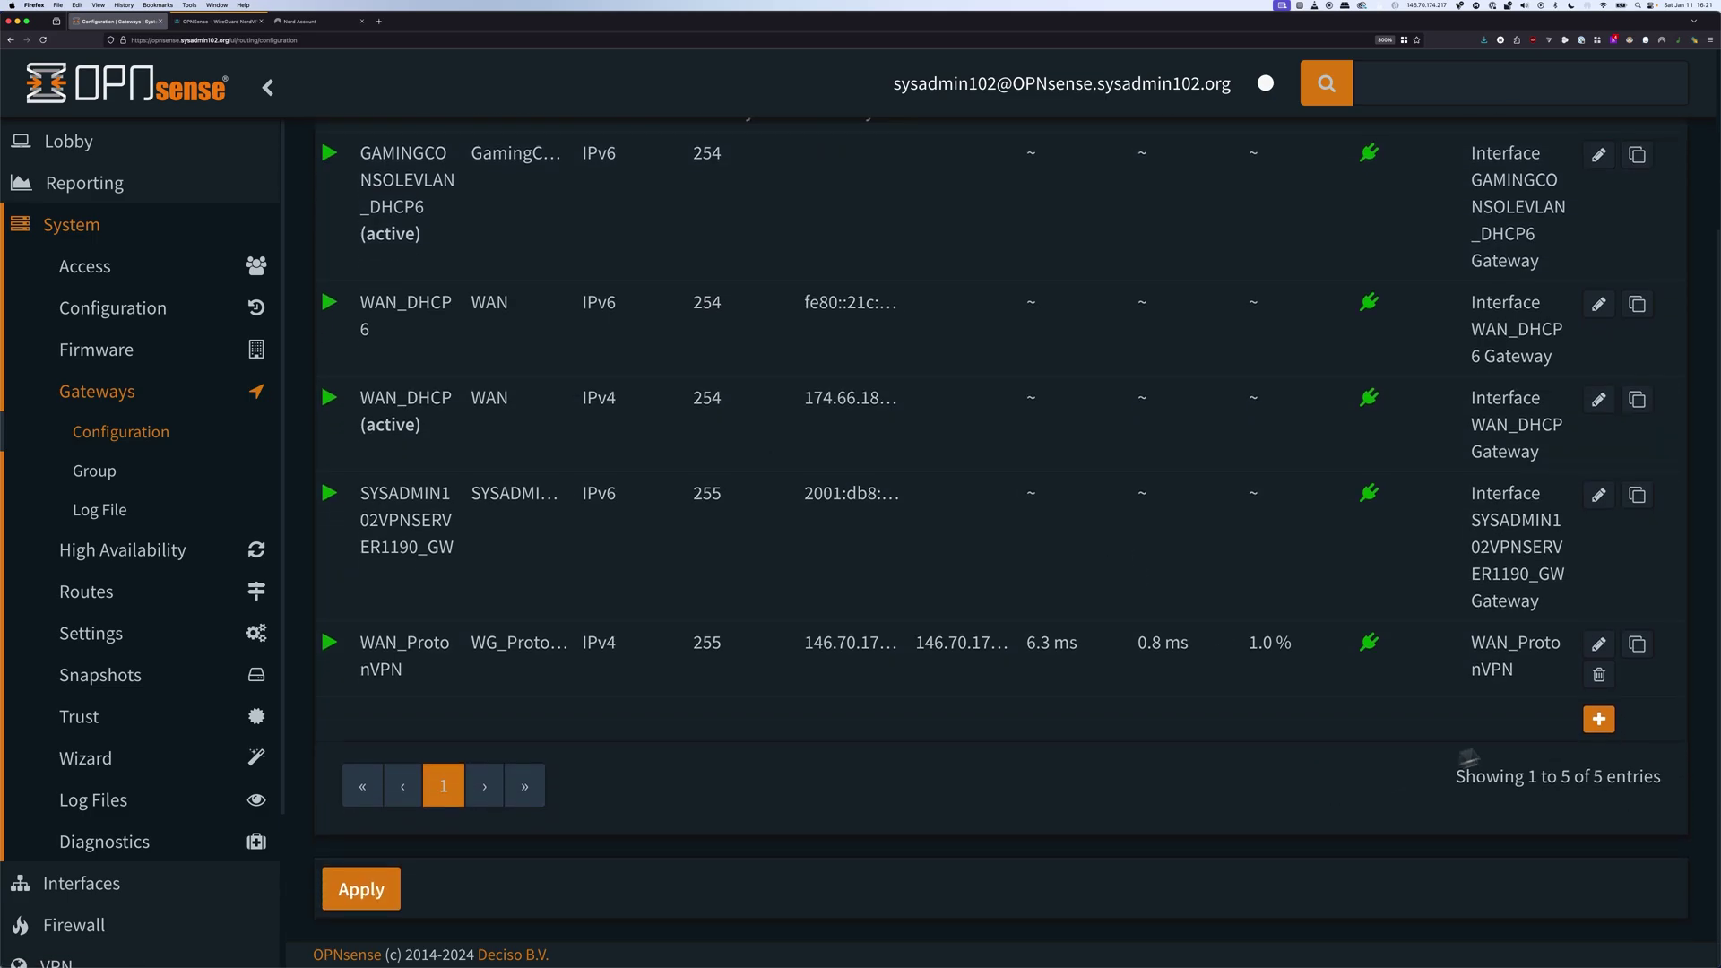
{"action": "left_click", "coordinate": [1597, 720]}
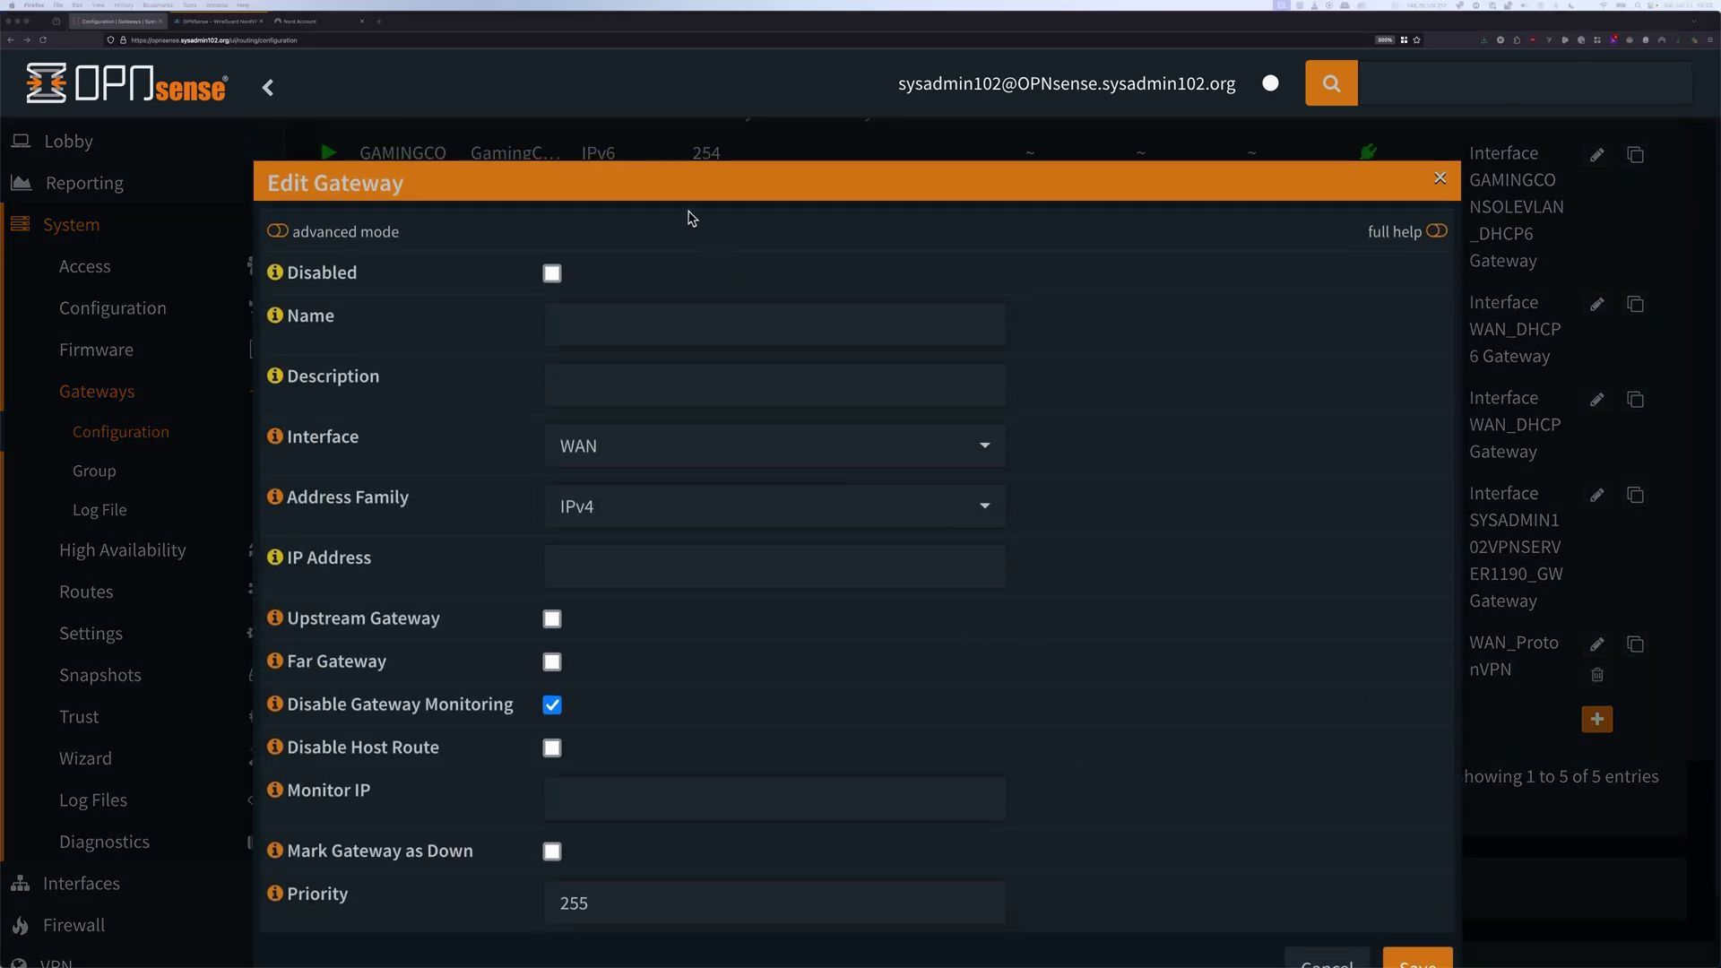
{"action": "left_click", "coordinate": [653, 321]}
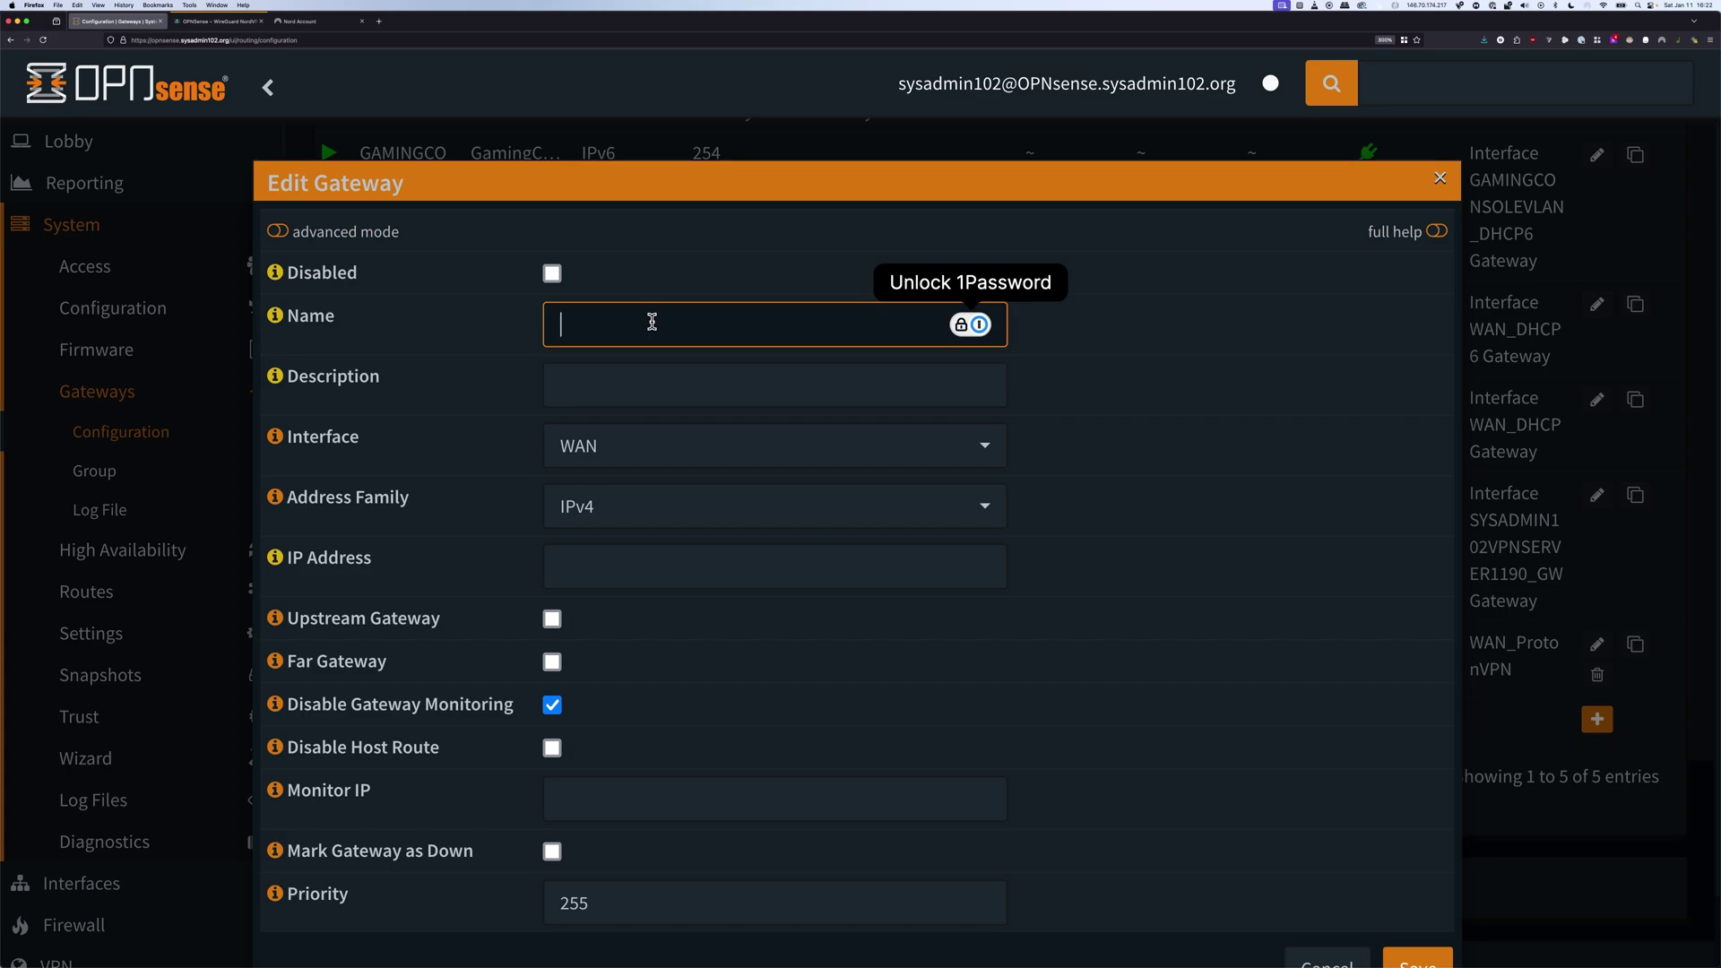
{"action": "type", "text": "WAN_NordVPN"}
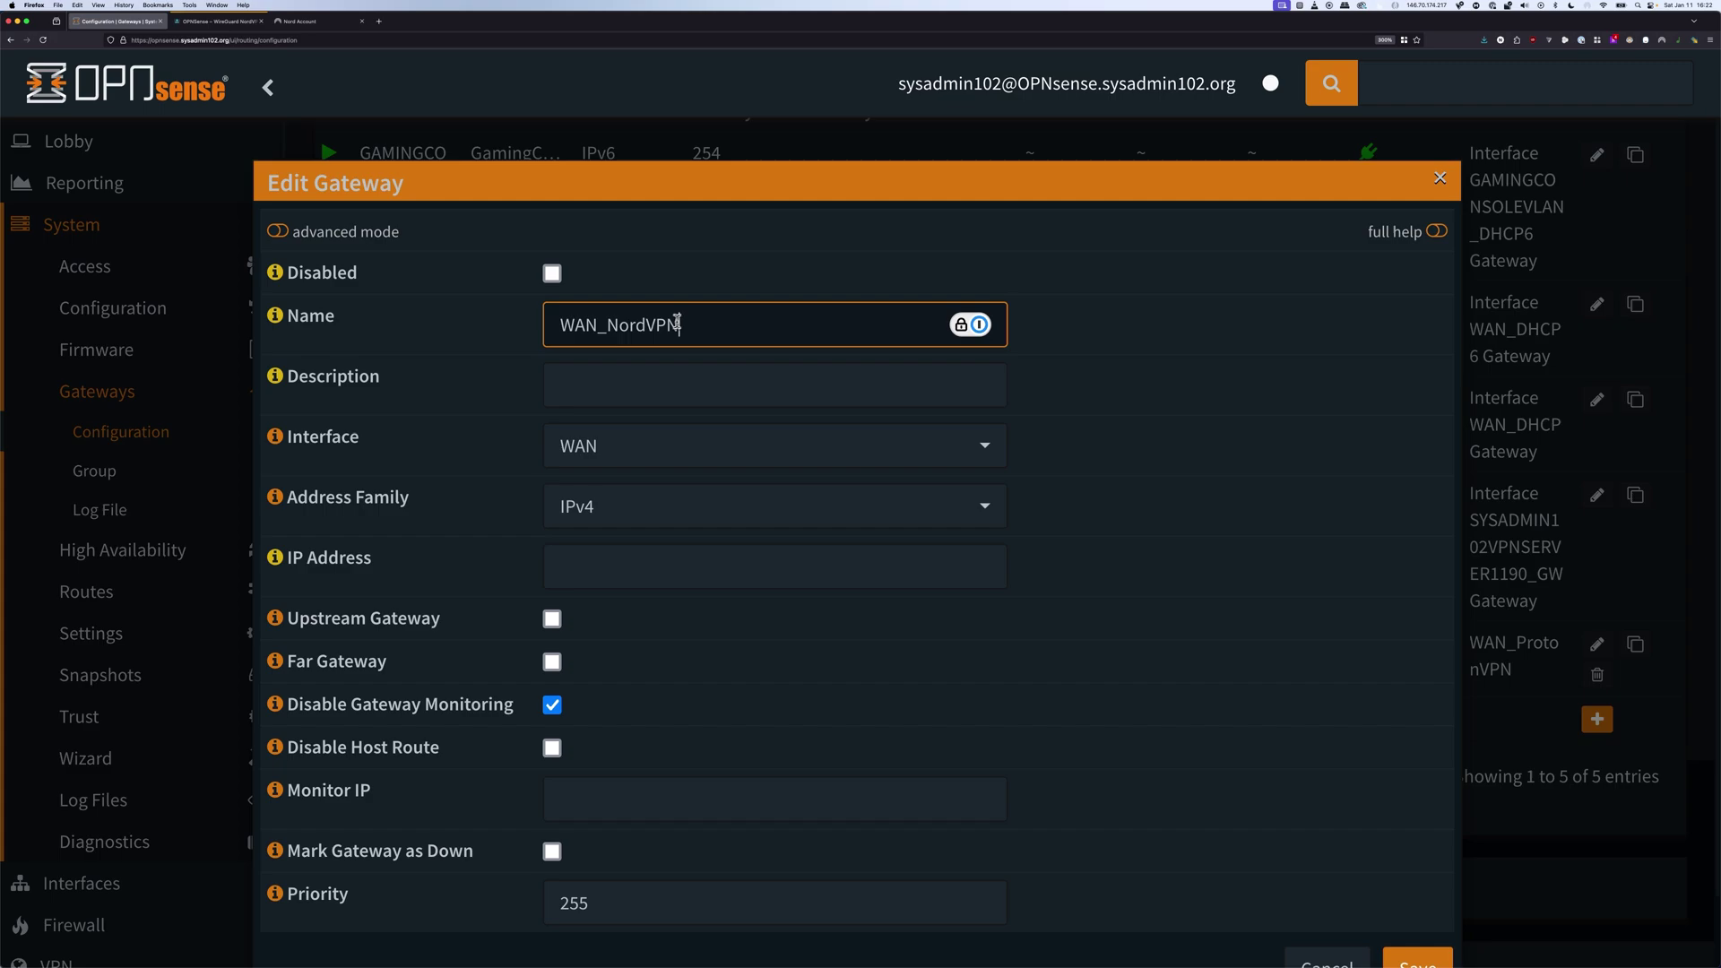
{"action": "left_click_drag", "start_coordinate": [677, 325], "coordinate": [530, 308]}
{"action": "key", "text": "super+c"}
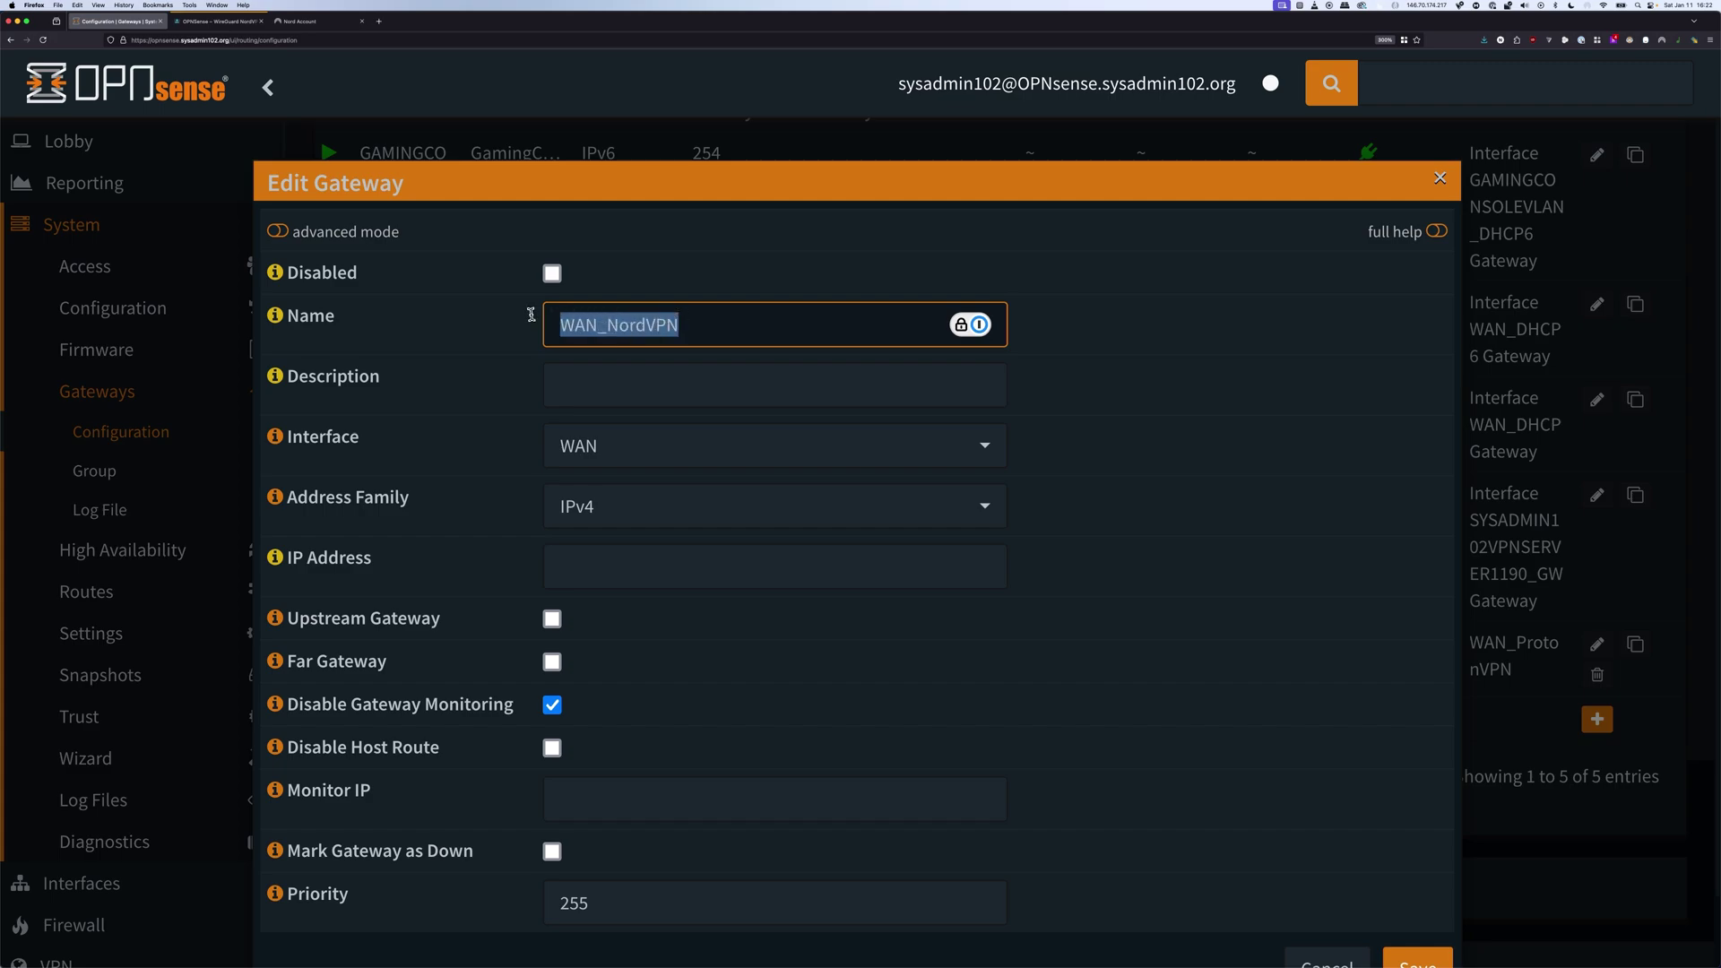
{"action": "left_click", "coordinate": [630, 367]}
{"action": "key", "text": "super+v"}
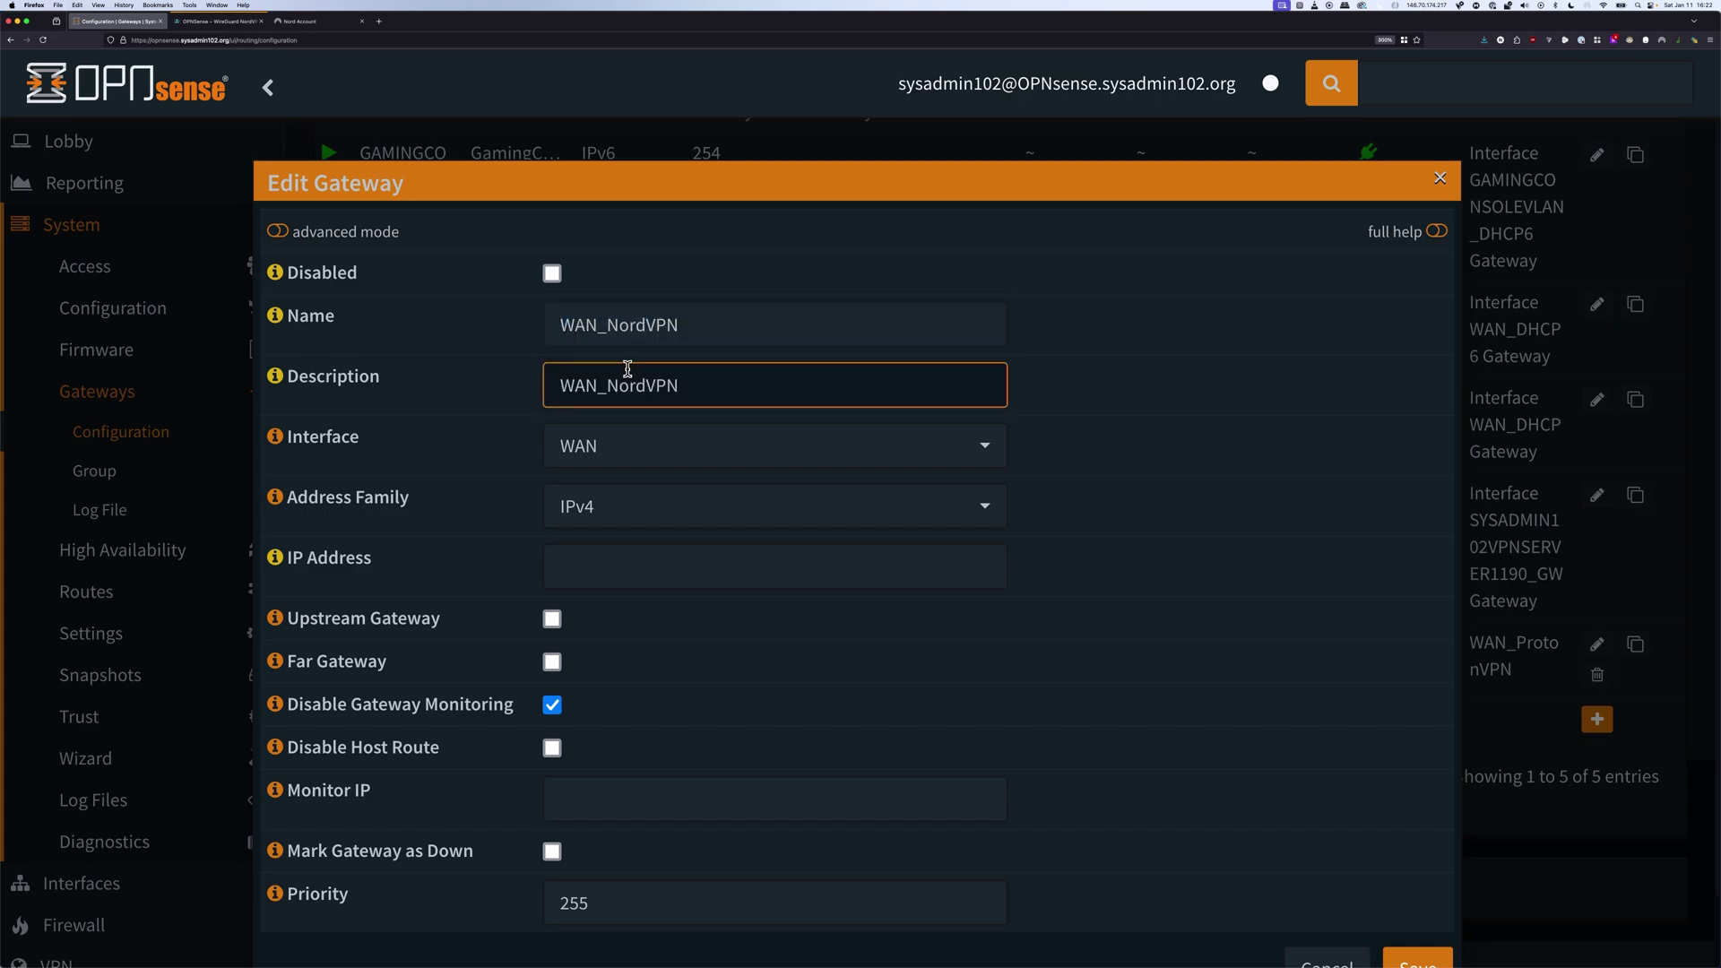
{"action": "left_click", "coordinate": [1133, 408]}
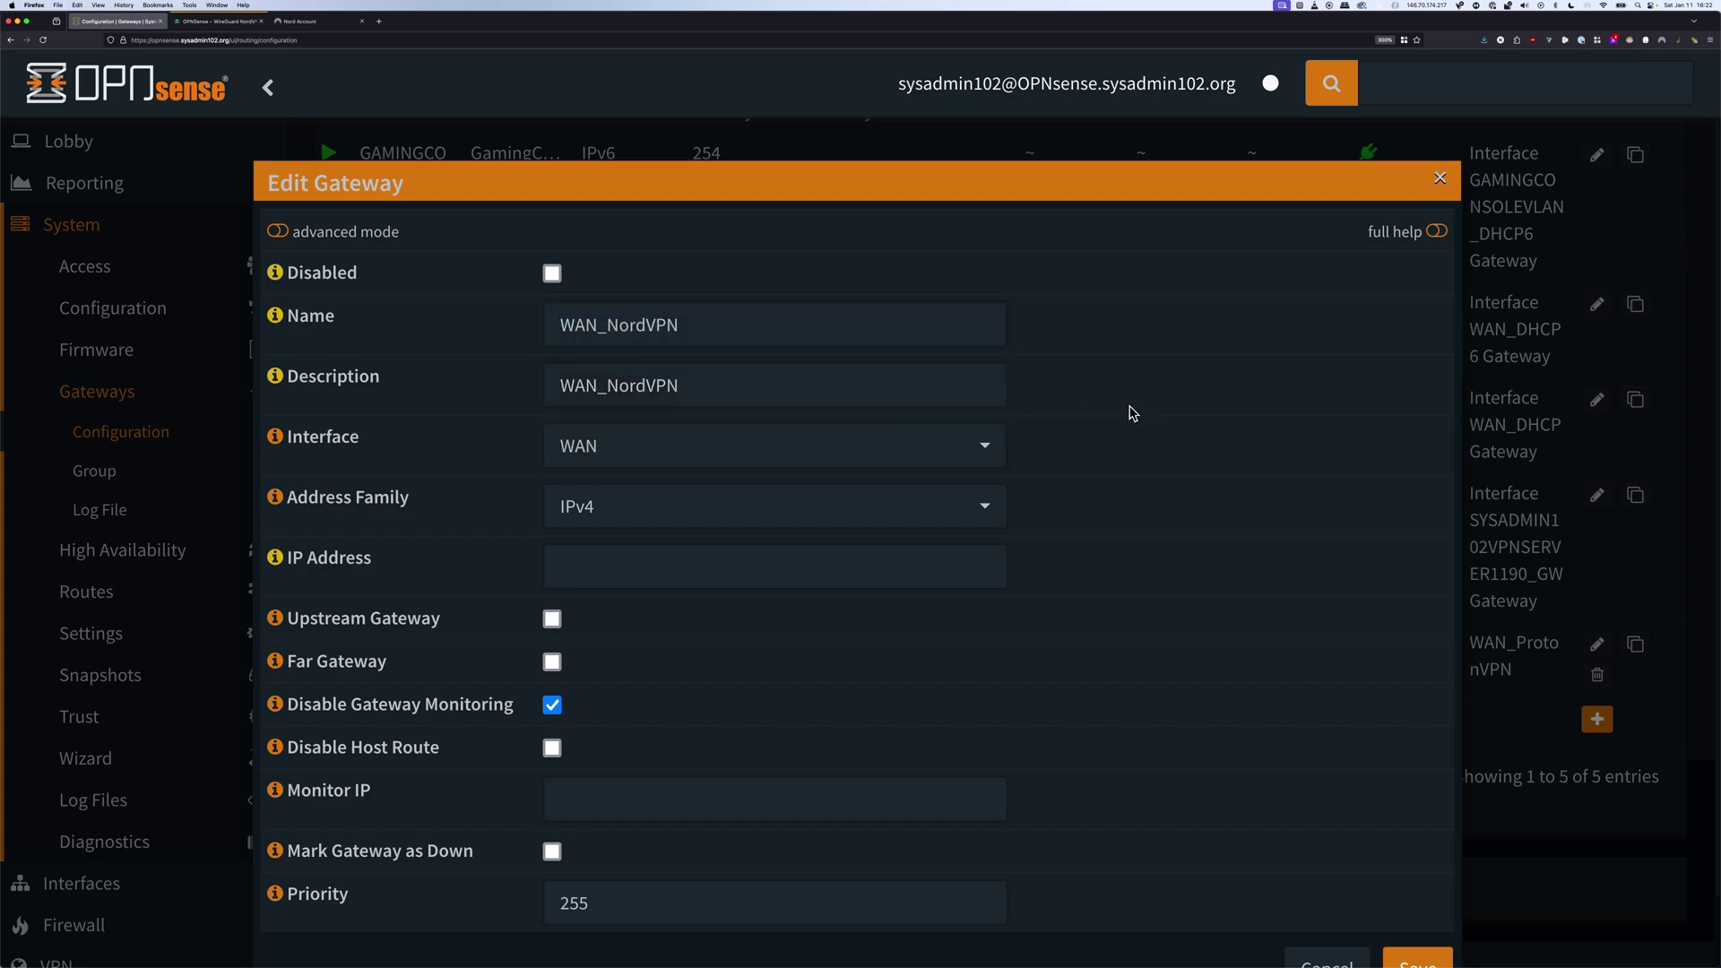
Set the gateway's interface to WG_NordVPN and copy the NordVPN server address 138.199.9.143 from the Terminal output as its IP address
{"action": "left_click", "coordinate": [667, 452]}
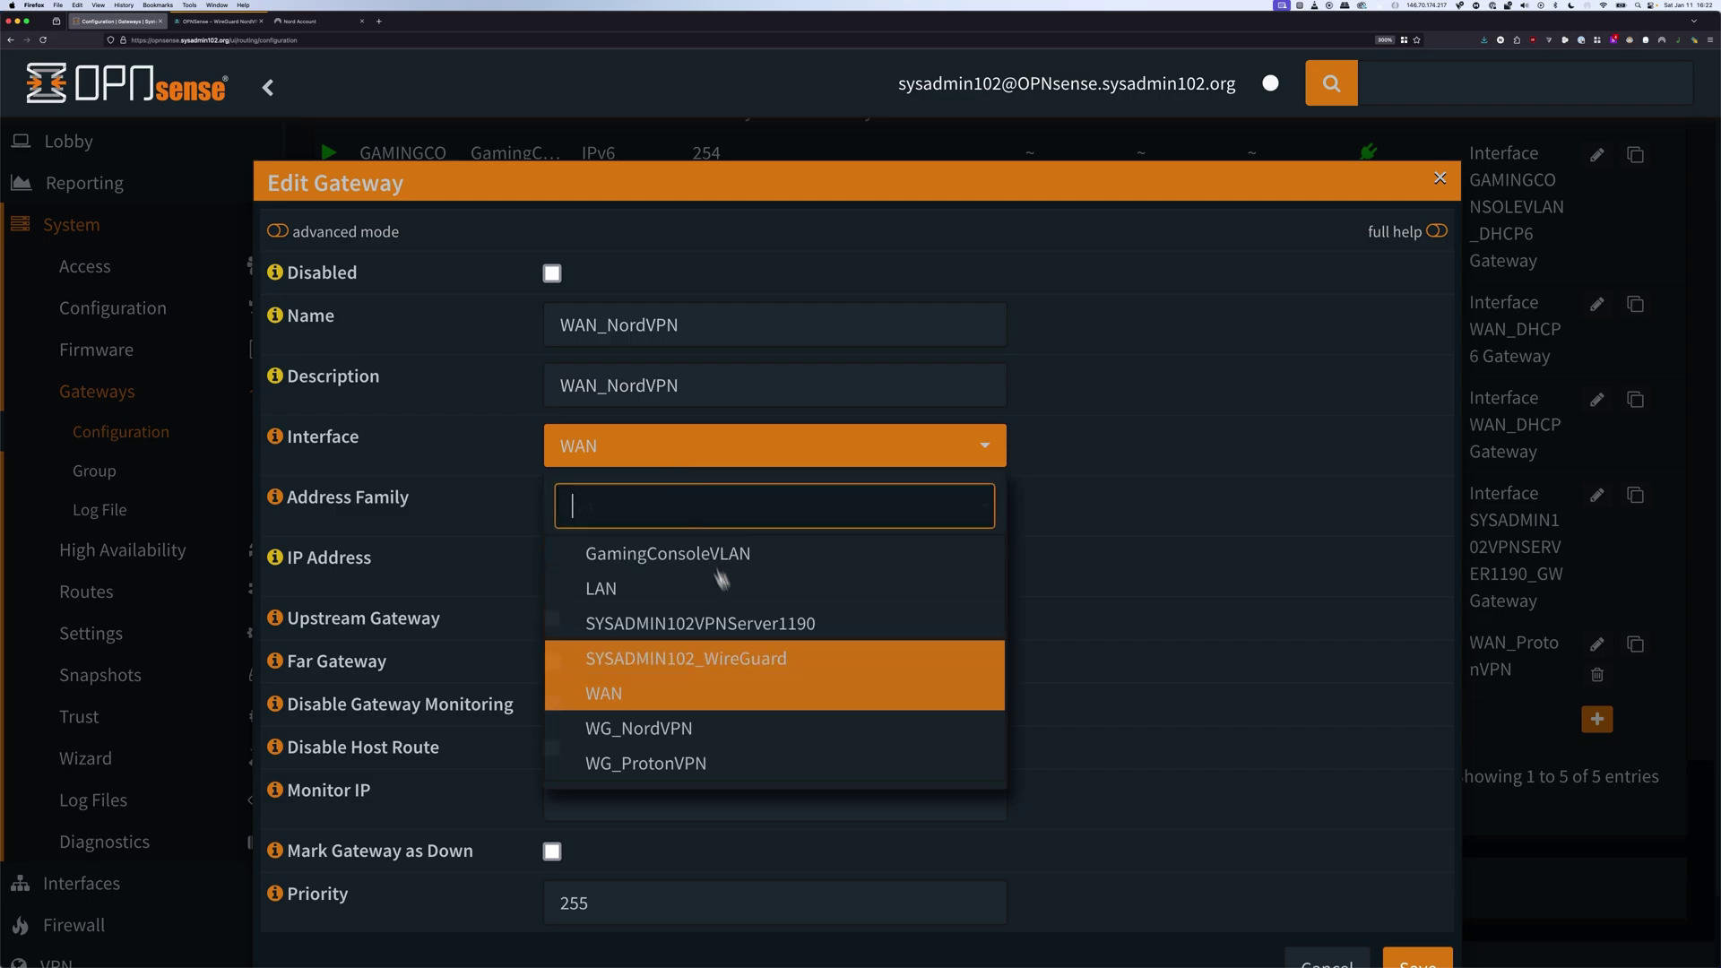
{"action": "left_click", "coordinate": [694, 730]}
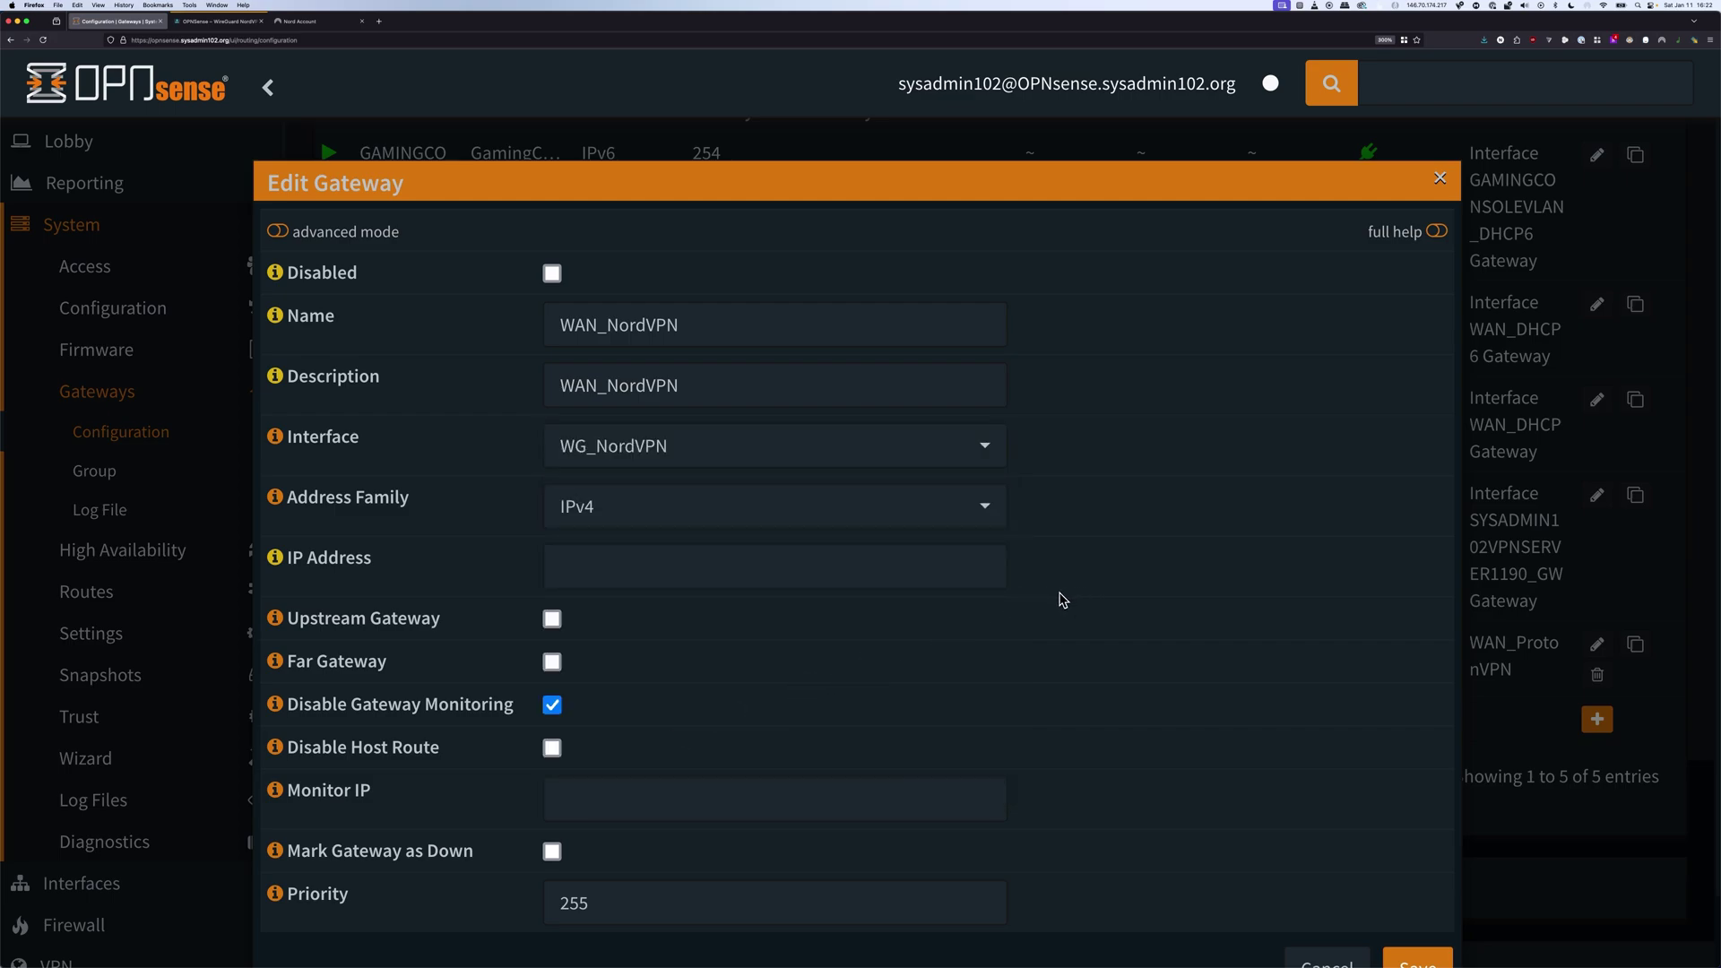
{"action": "left_click", "coordinate": [714, 562]}
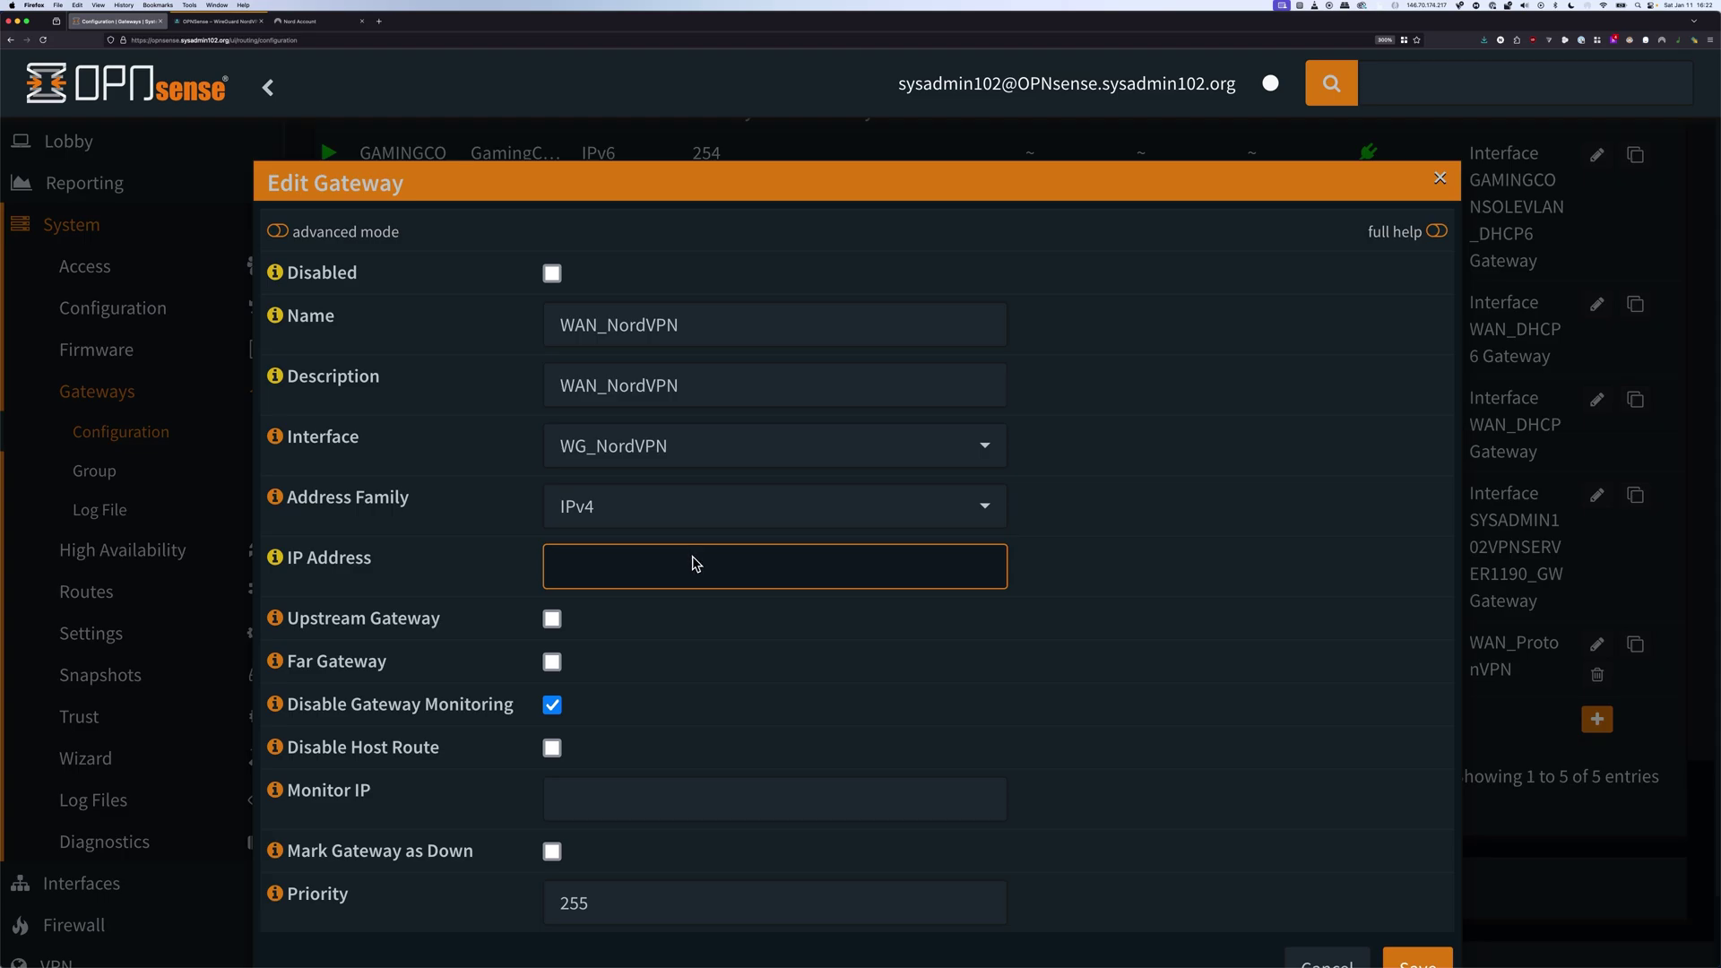
{"action": "left_click", "coordinate": [758, 941]}
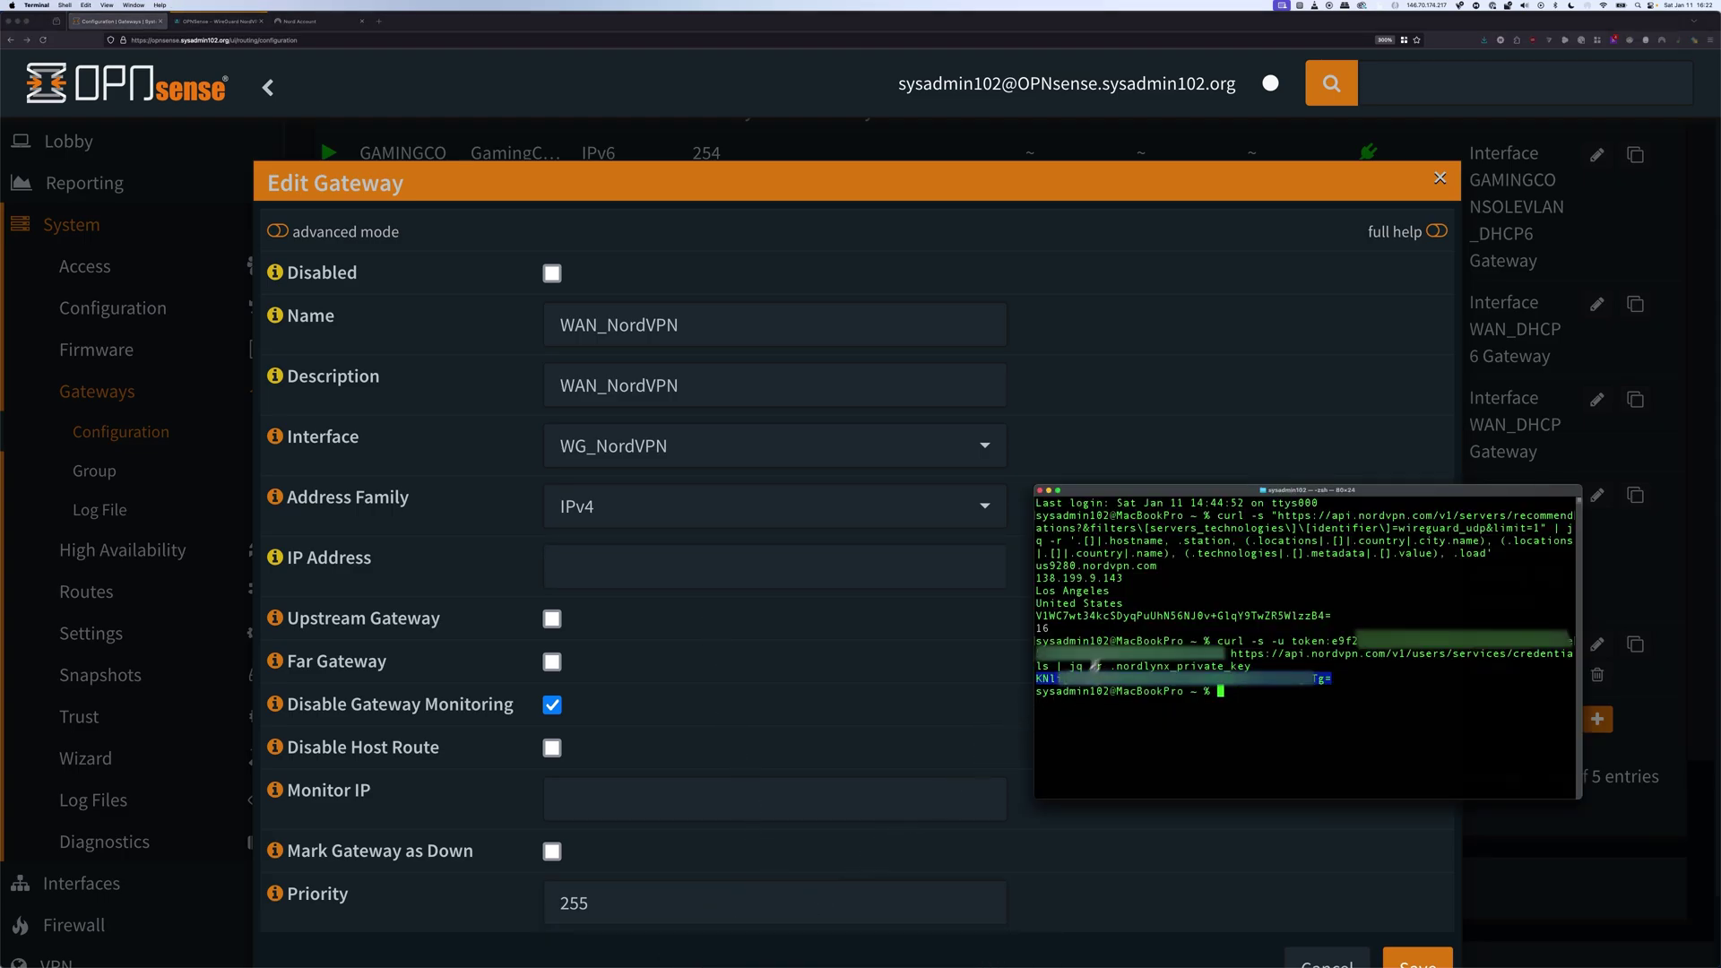
{"action": "left_click_drag", "start_coordinate": [1123, 578], "coordinate": [1038, 575]}
{"action": "key", "text": "super+c"}
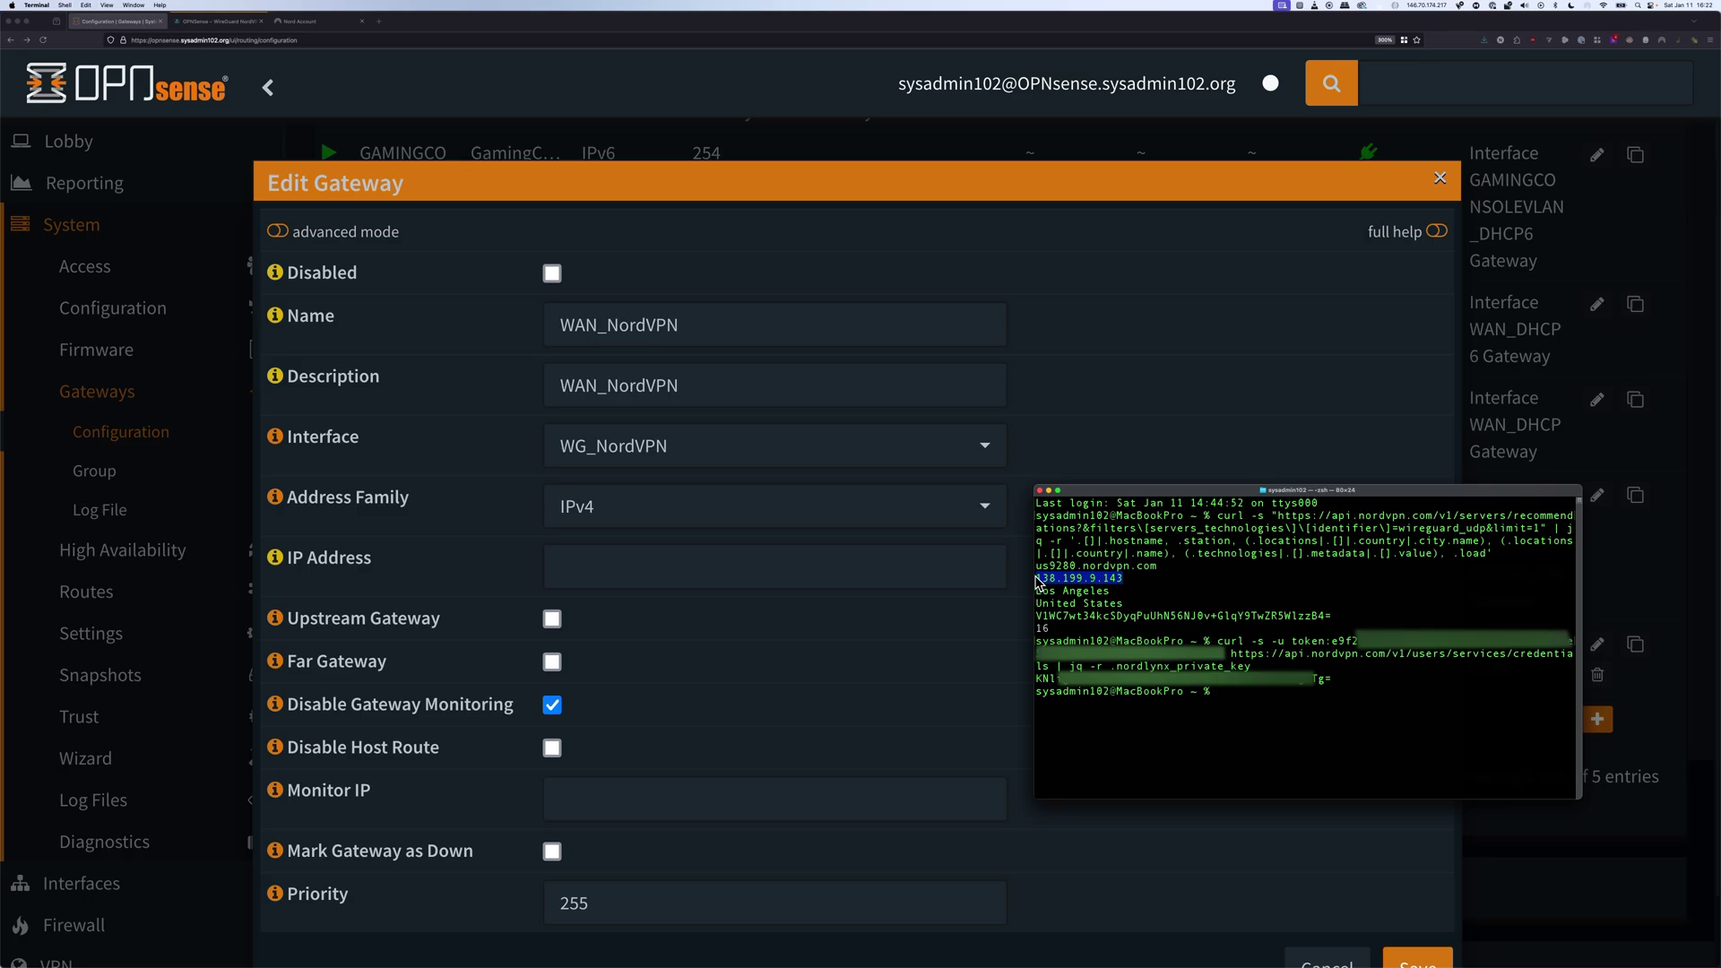
{"action": "left_click", "coordinate": [597, 562]}
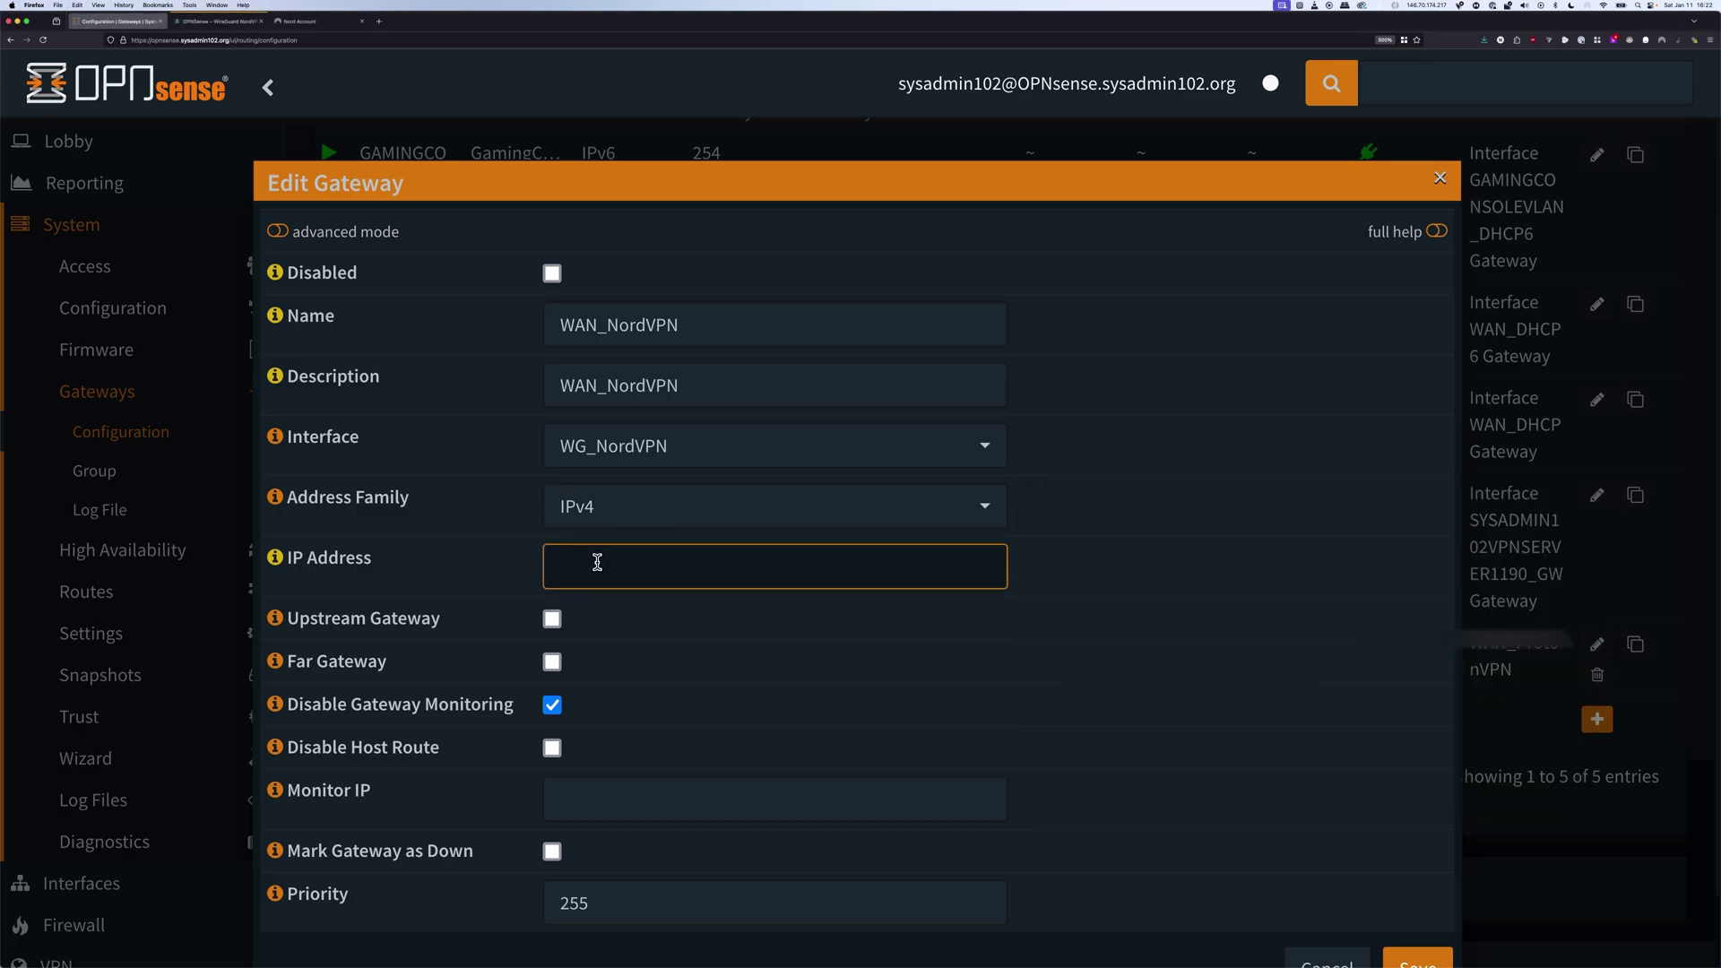
{"action": "key", "text": "super+v"}
{"action": "left_click", "coordinate": [902, 654]}
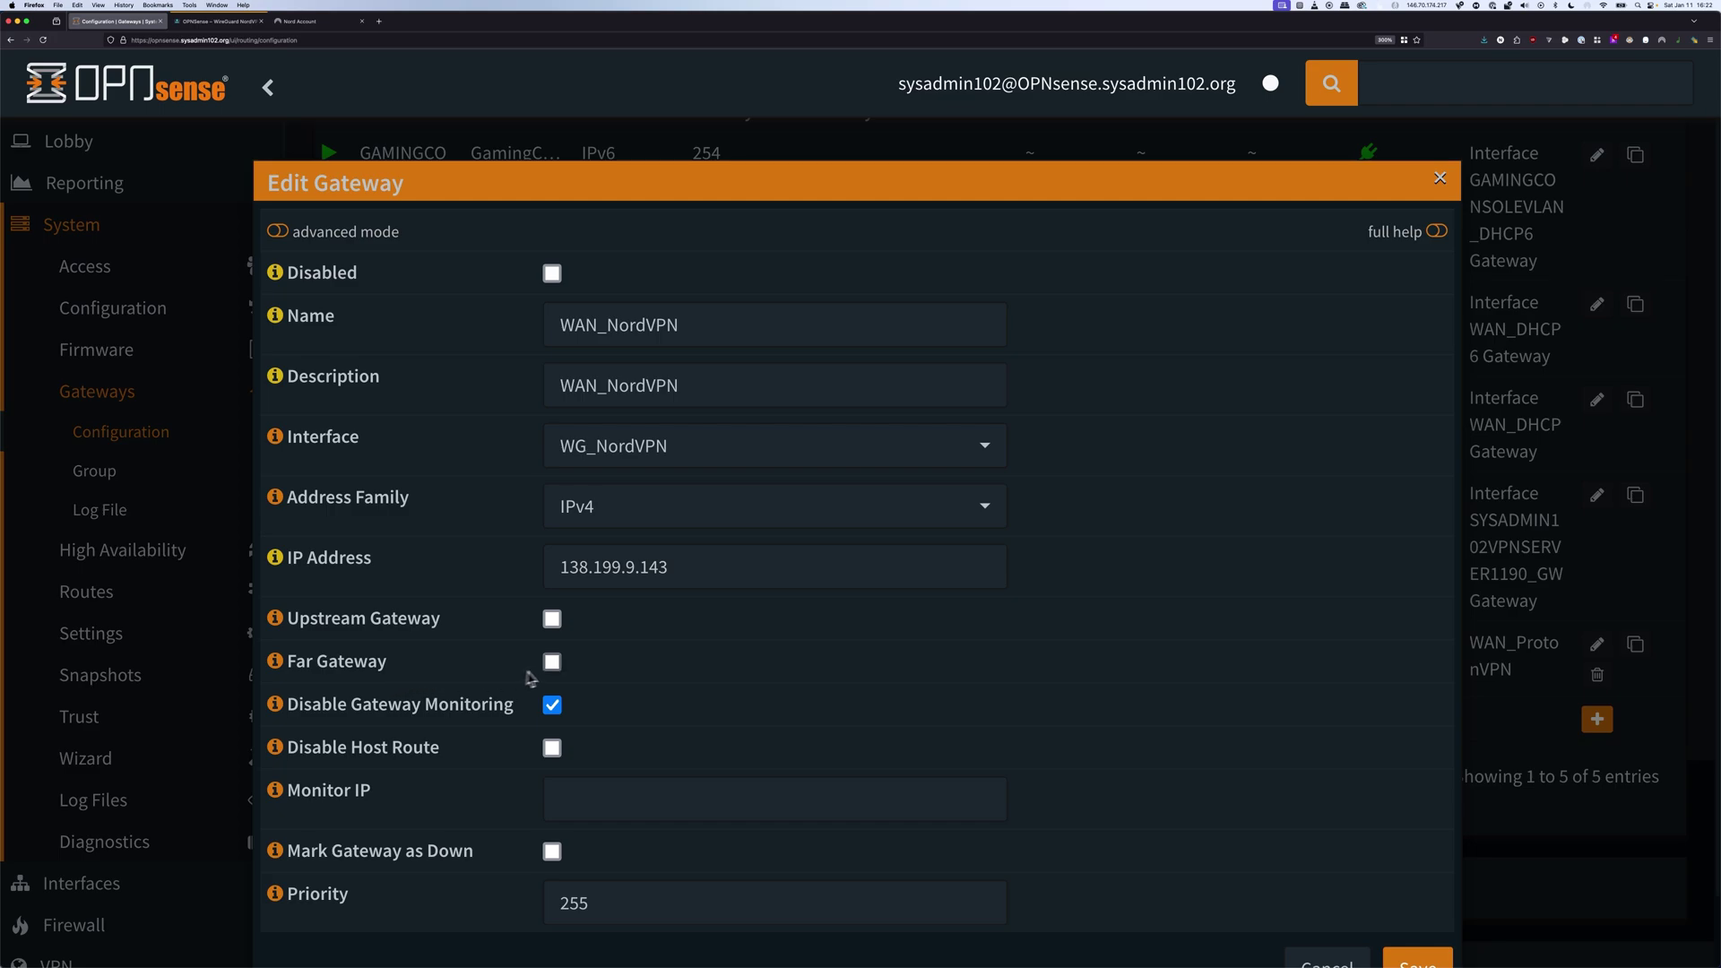
Mark WAN_NordVPN as a far gateway, turn its gateway monitoring on, and set the monitor IP to 138.199.9.143
{"action": "left_click", "coordinate": [552, 664]}
{"action": "left_click", "coordinate": [552, 705]}
{"action": "left_click", "coordinate": [592, 803]}
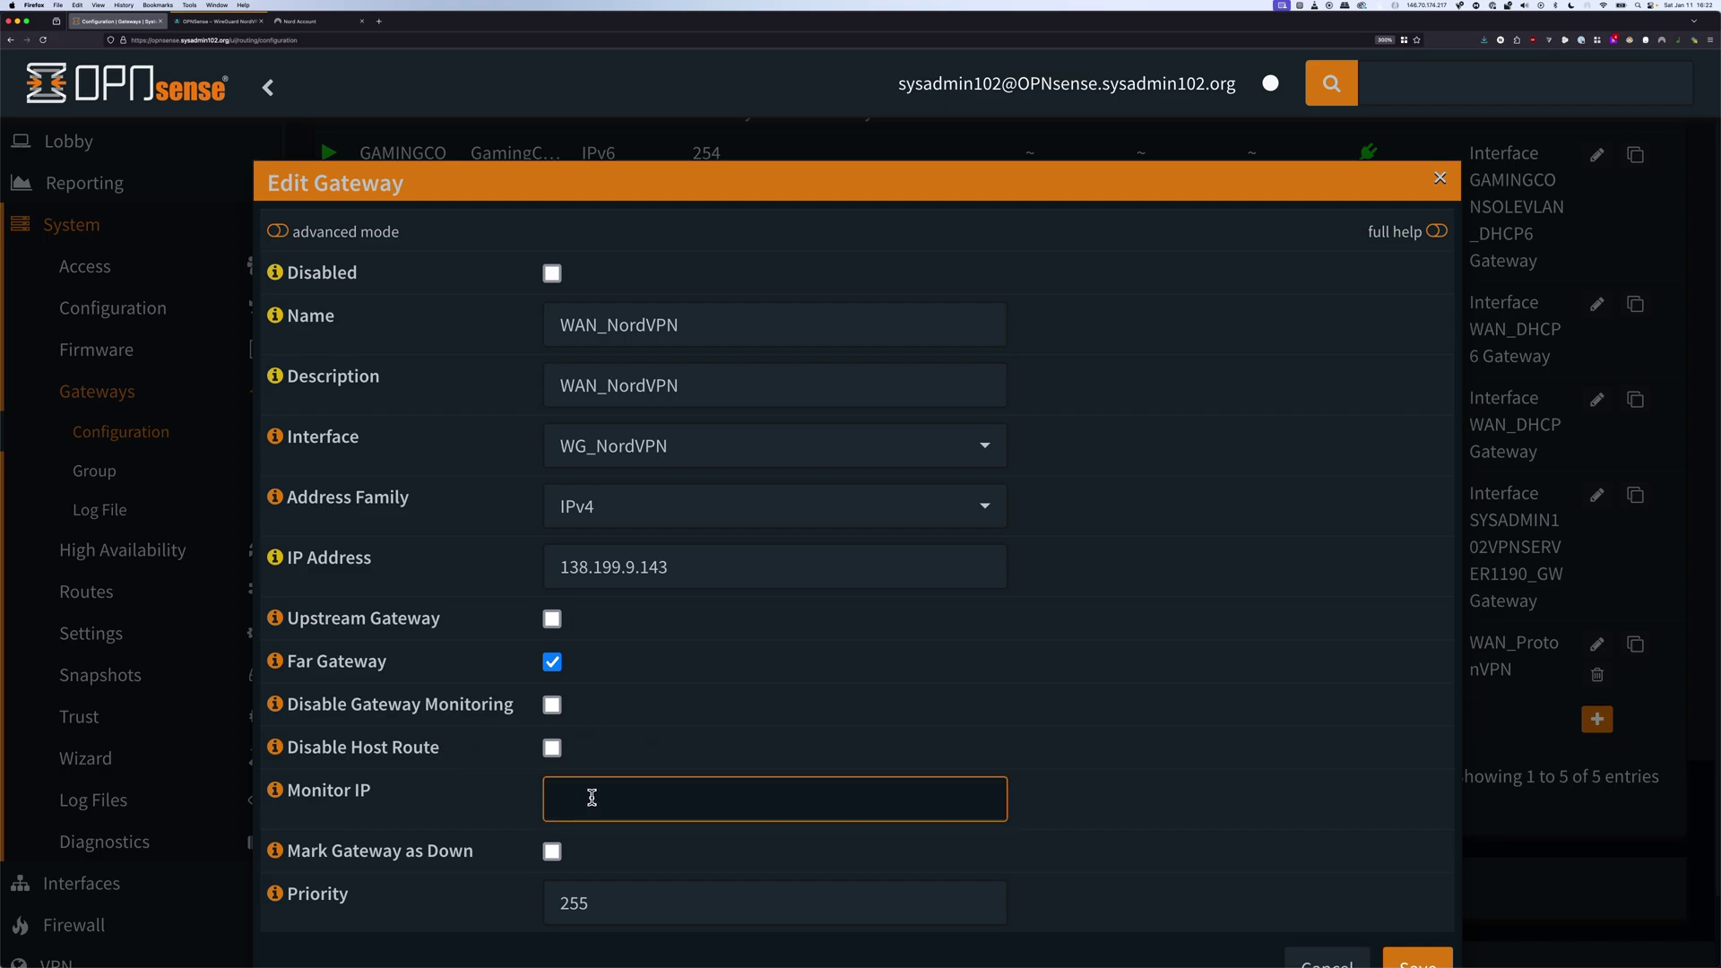
{"action": "key", "text": "super+v"}
{"action": "left_click", "coordinate": [685, 647]}
Save the WAN_NordVPN gateway and apply the gateway configuration
{"action": "scroll", "coordinate": [725, 750], "scroll_direction": "down", "scroll_amount": 2}
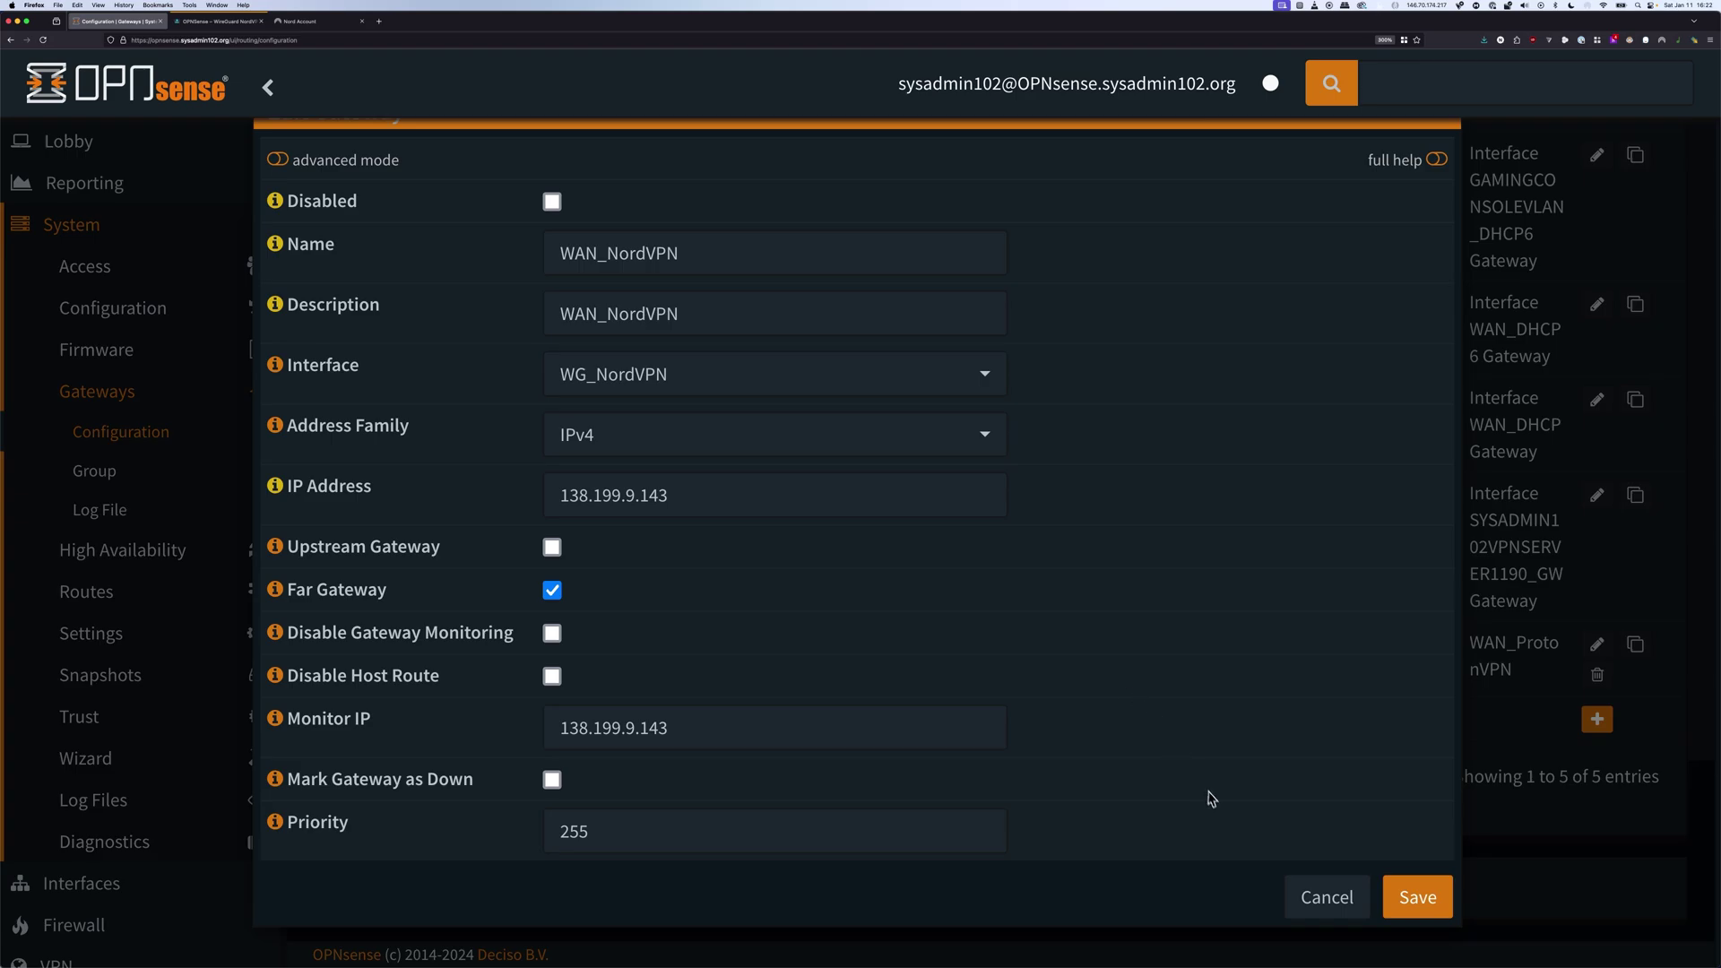
{"action": "left_click", "coordinate": [1417, 897]}
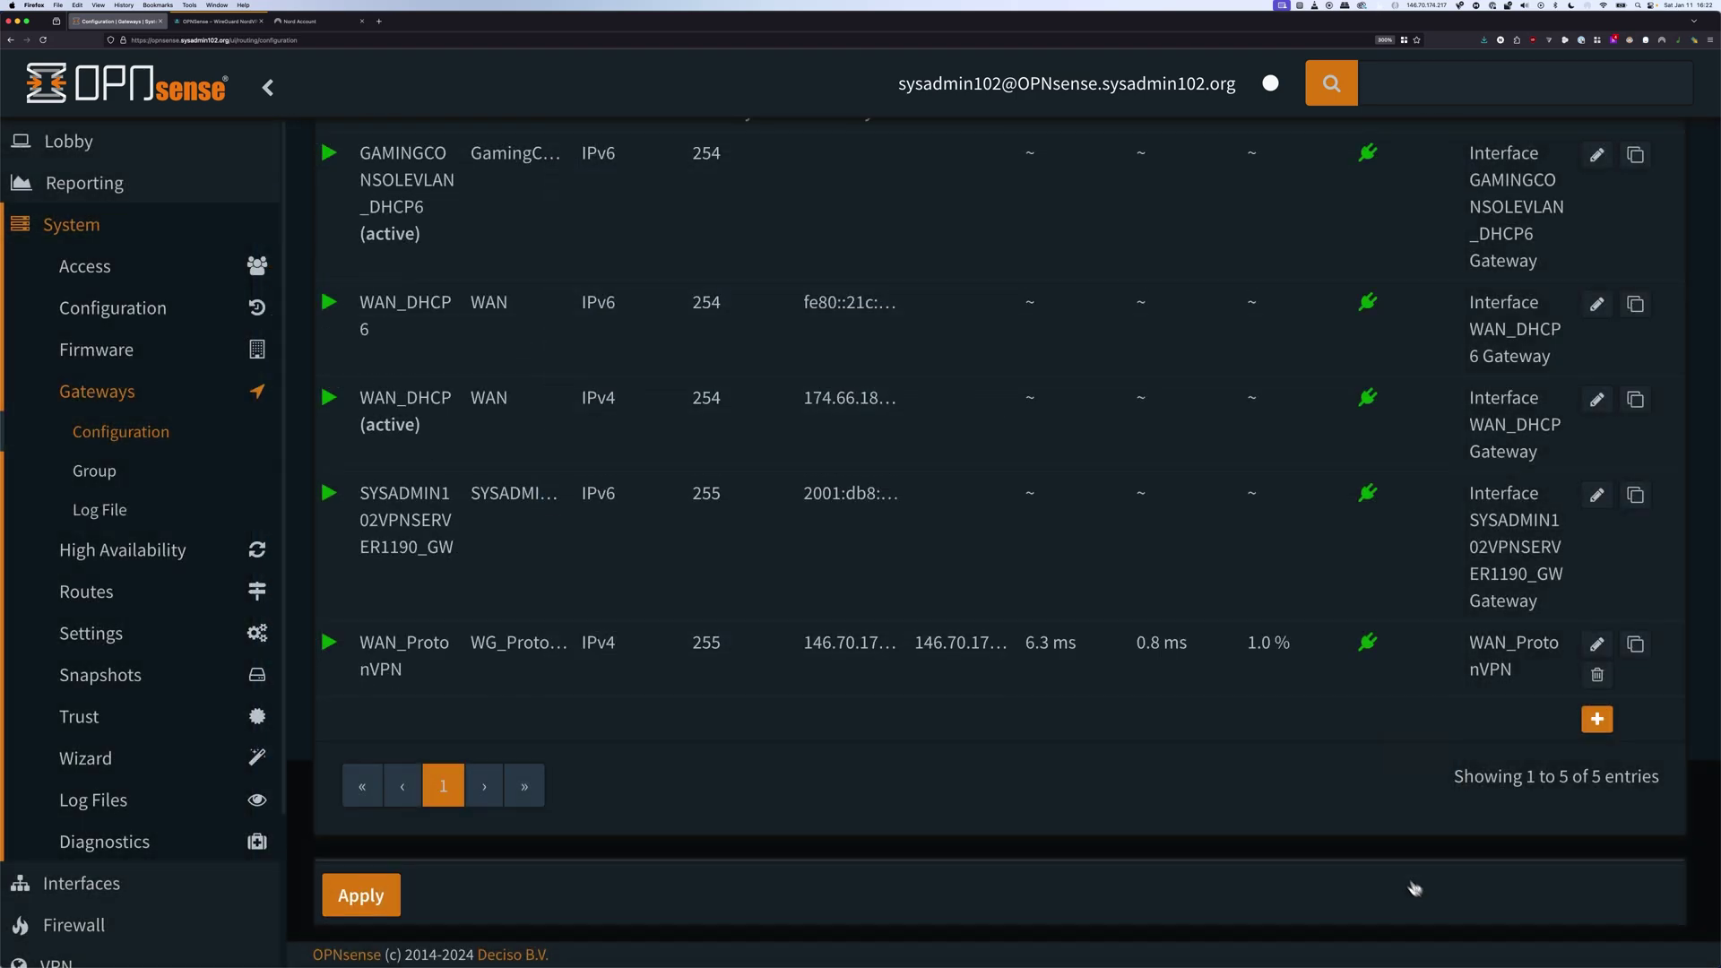
{"action": "scroll", "coordinate": [672, 887], "scroll_direction": "down", "scroll_amount": 3}
{"action": "left_click", "coordinate": [369, 890]}
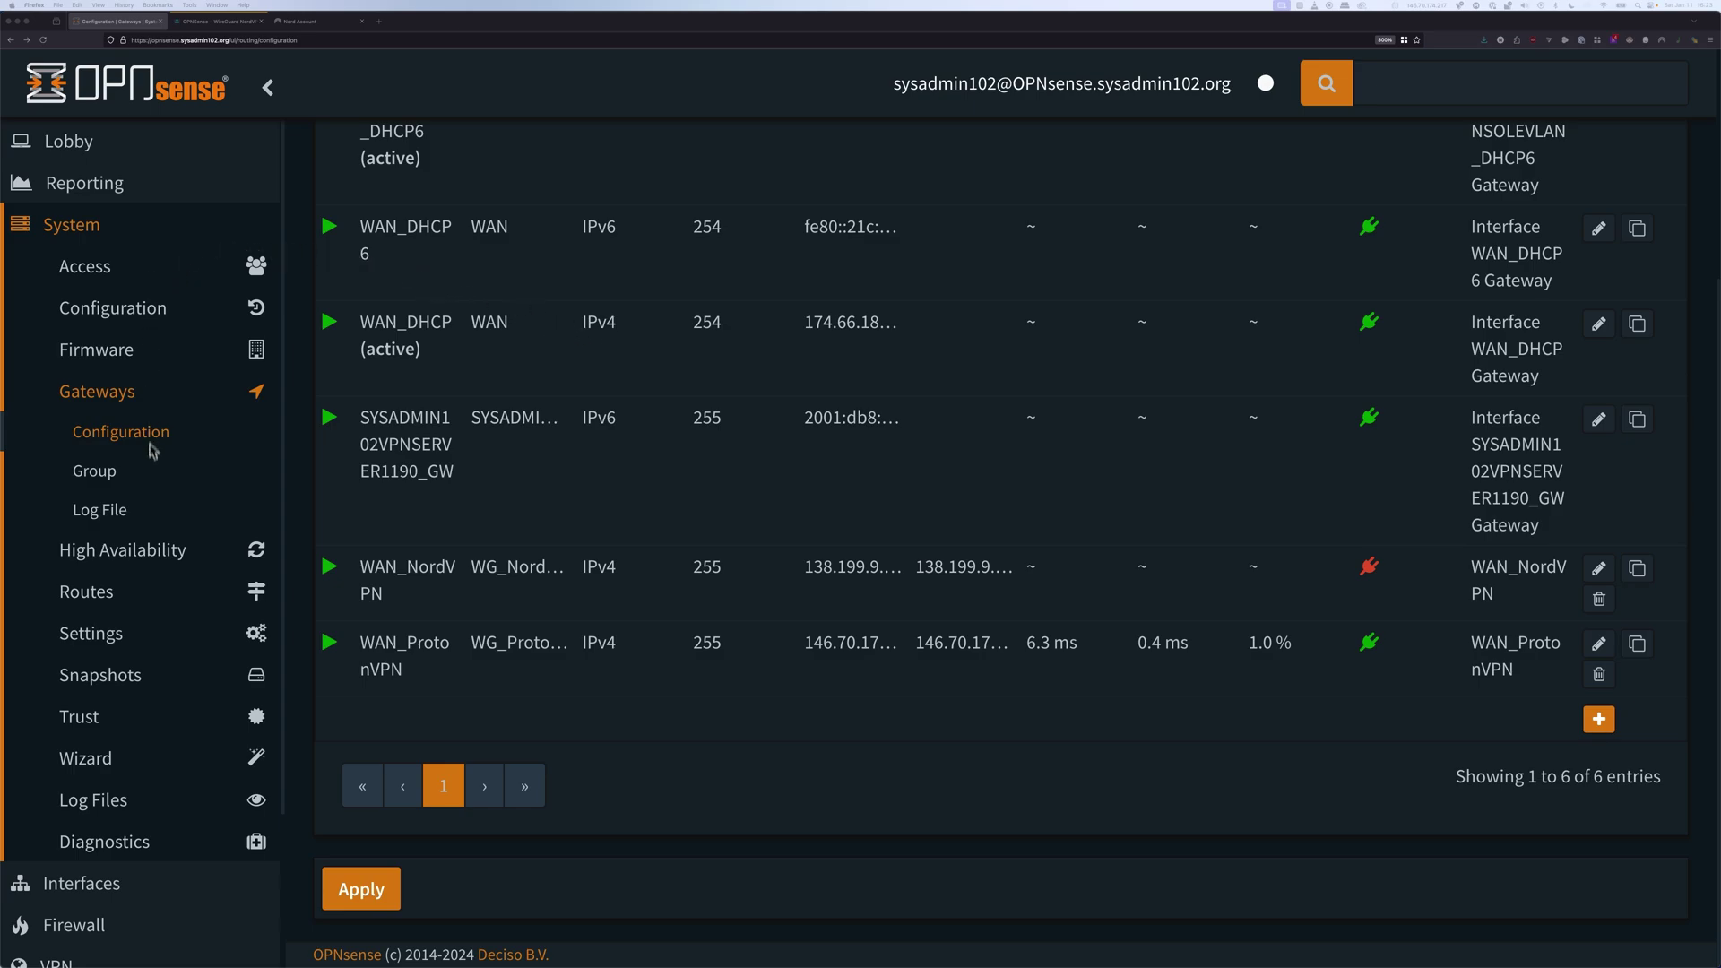
Add a new firewall alias named WG_NordVPN_tunnel
{"action": "scroll", "coordinate": [154, 466], "scroll_direction": "down", "scroll_amount": 3}
{"action": "left_click", "coordinate": [90, 757]}
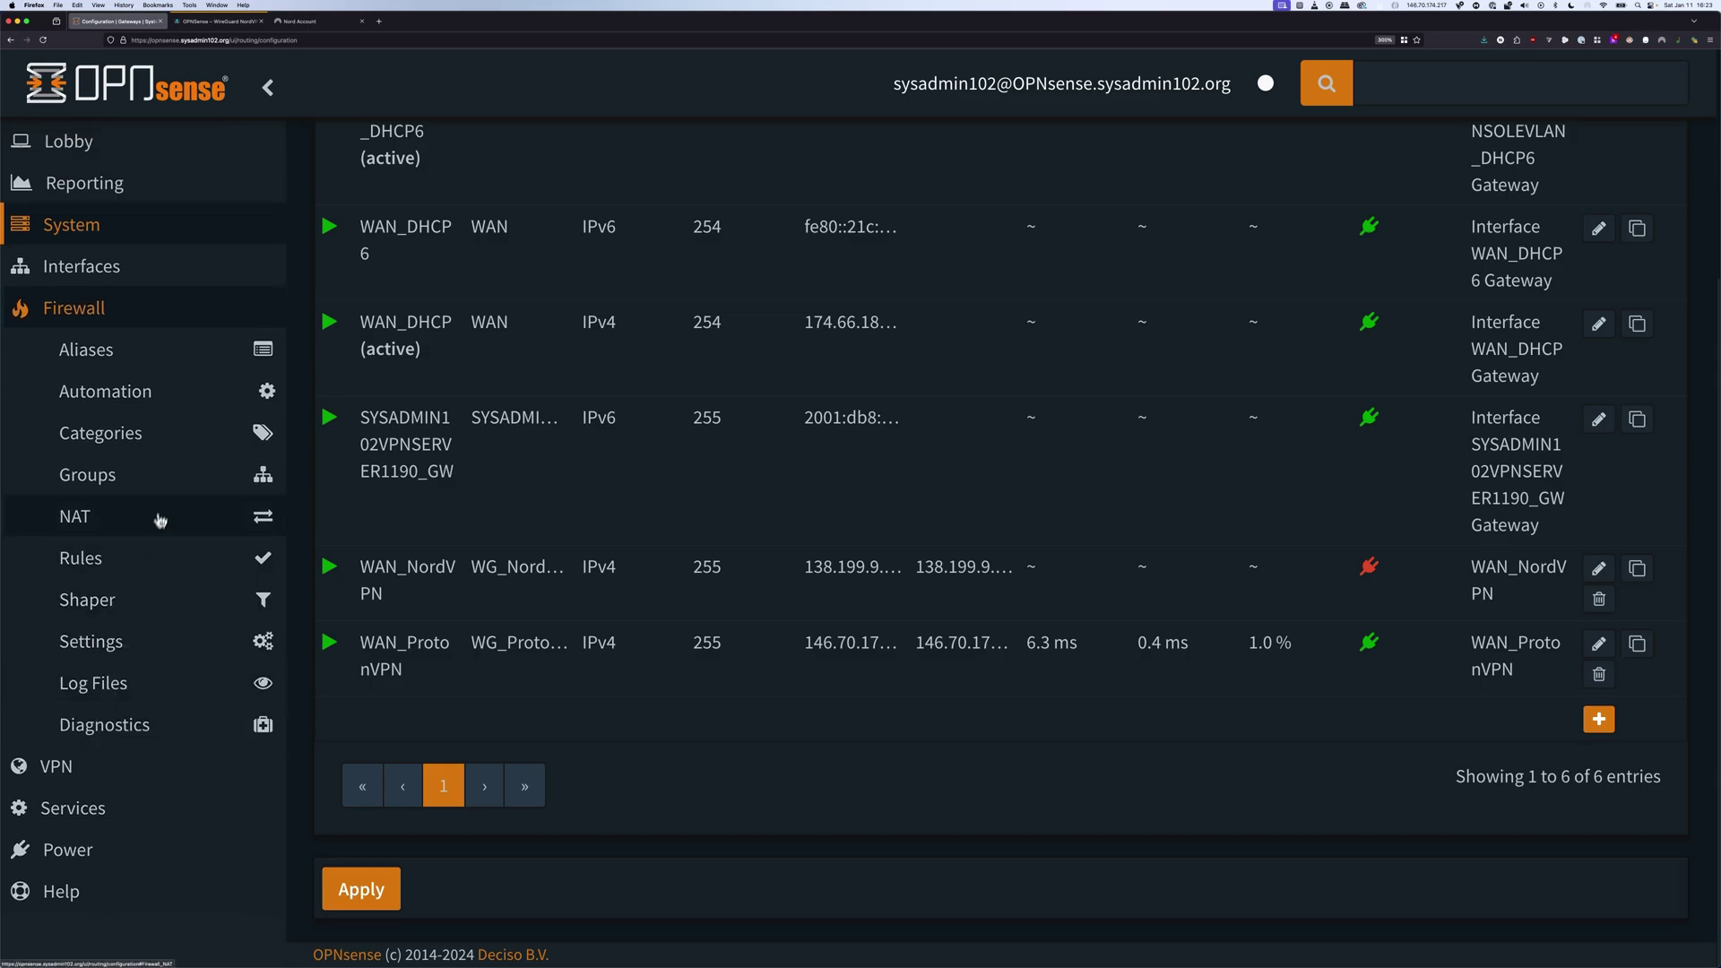
{"action": "left_click", "coordinate": [103, 353]}
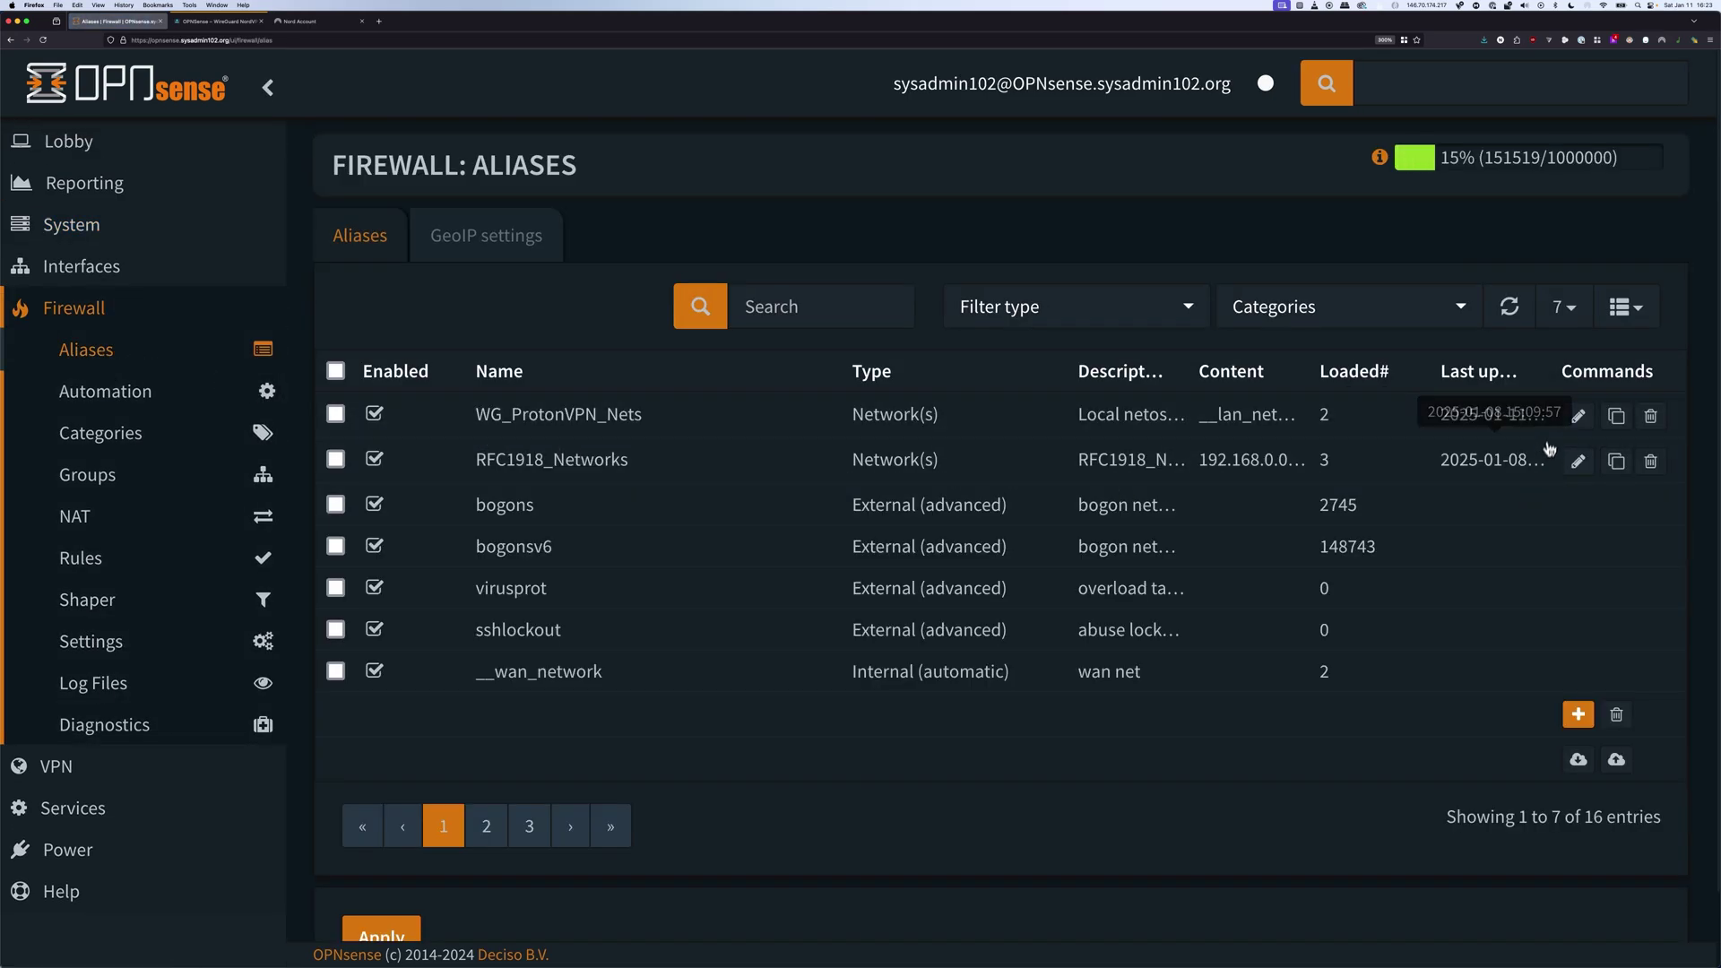
{"action": "left_click", "coordinate": [1583, 719]}
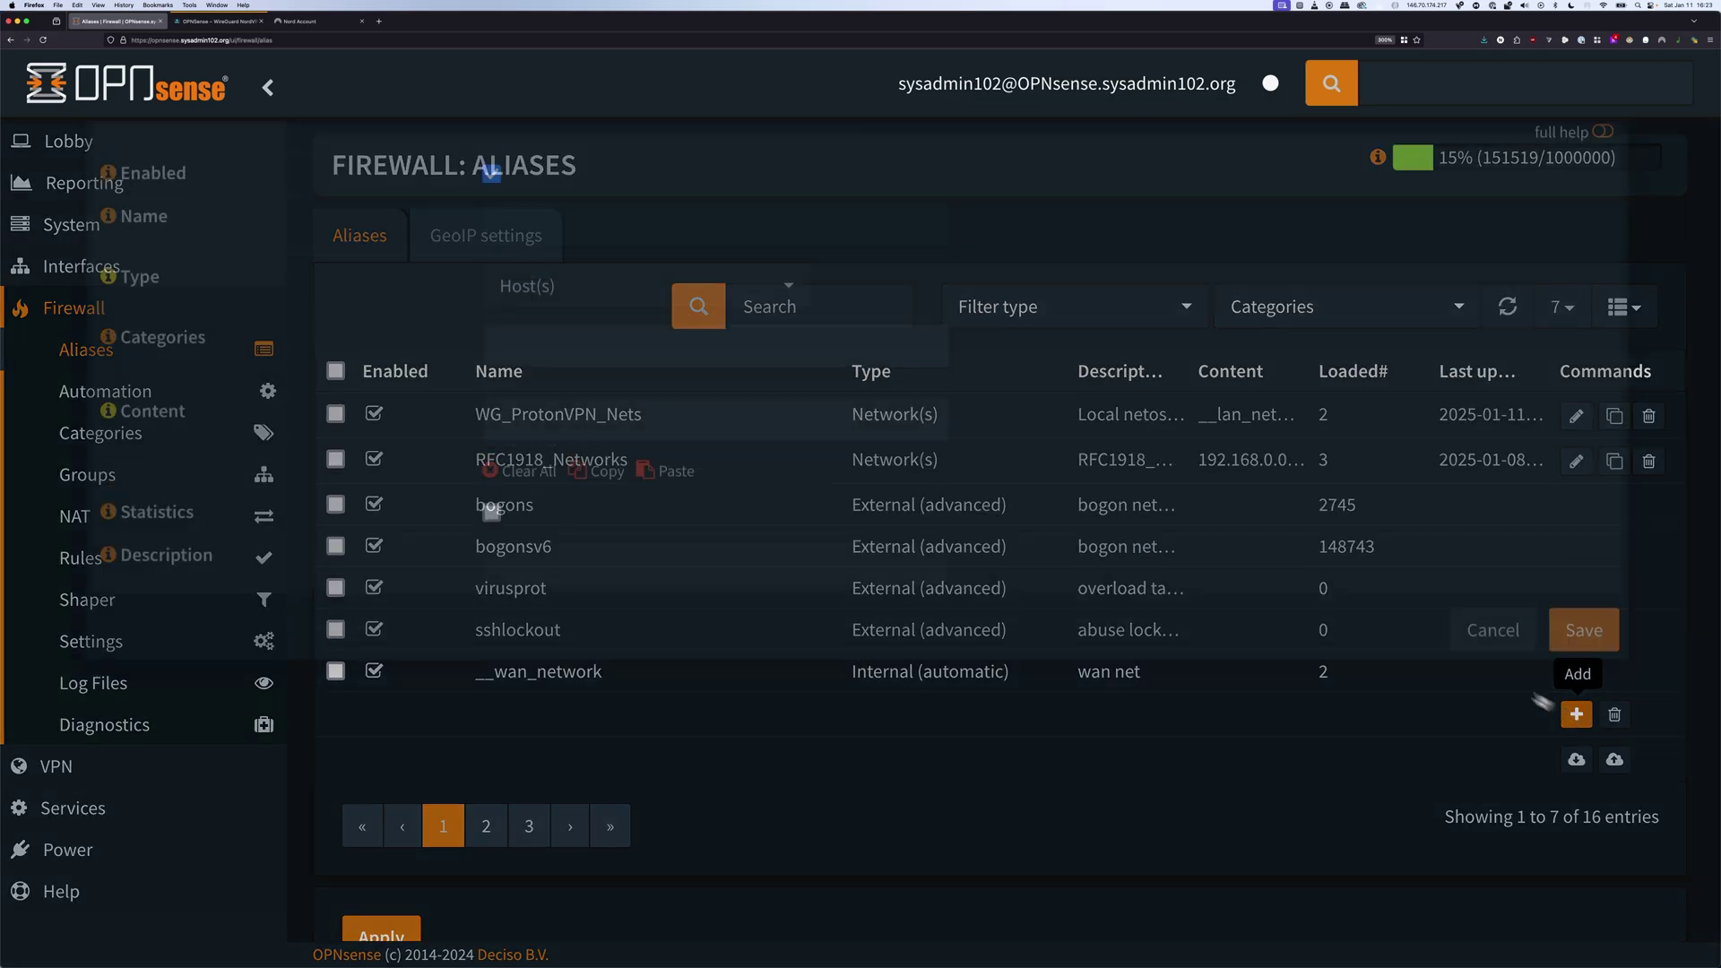
{"action": "left_click", "coordinate": [701, 339]}
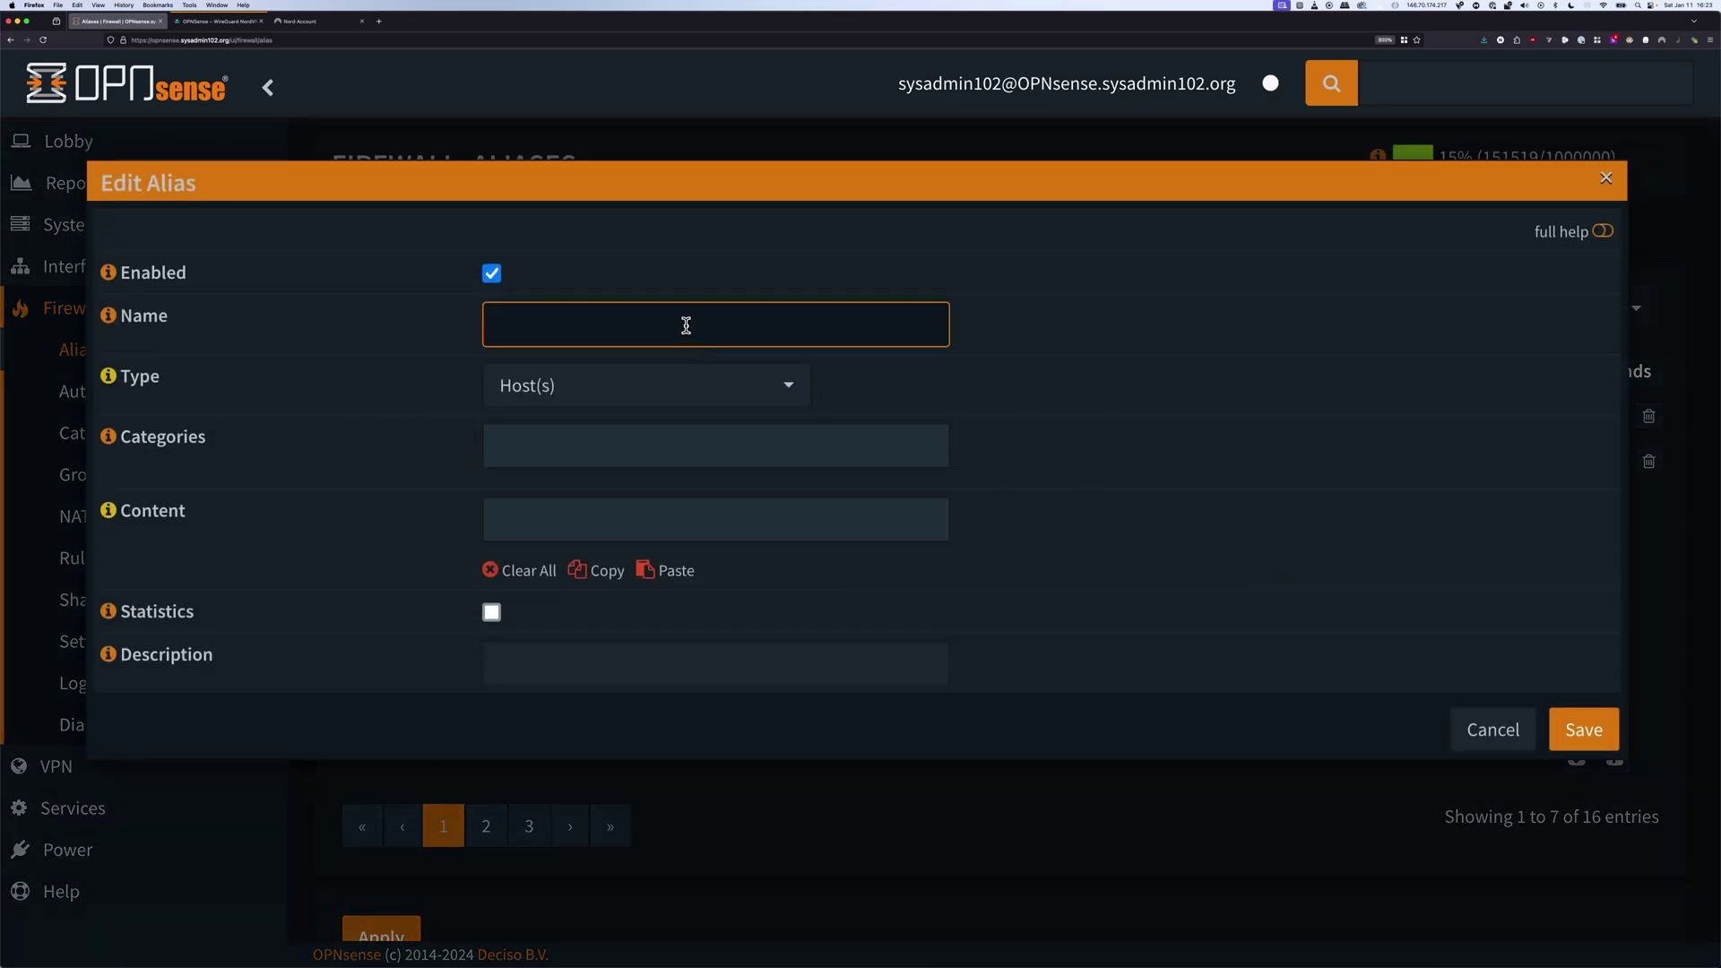
{"action": "type", "text": "WG_NordVPN_tunnel"}
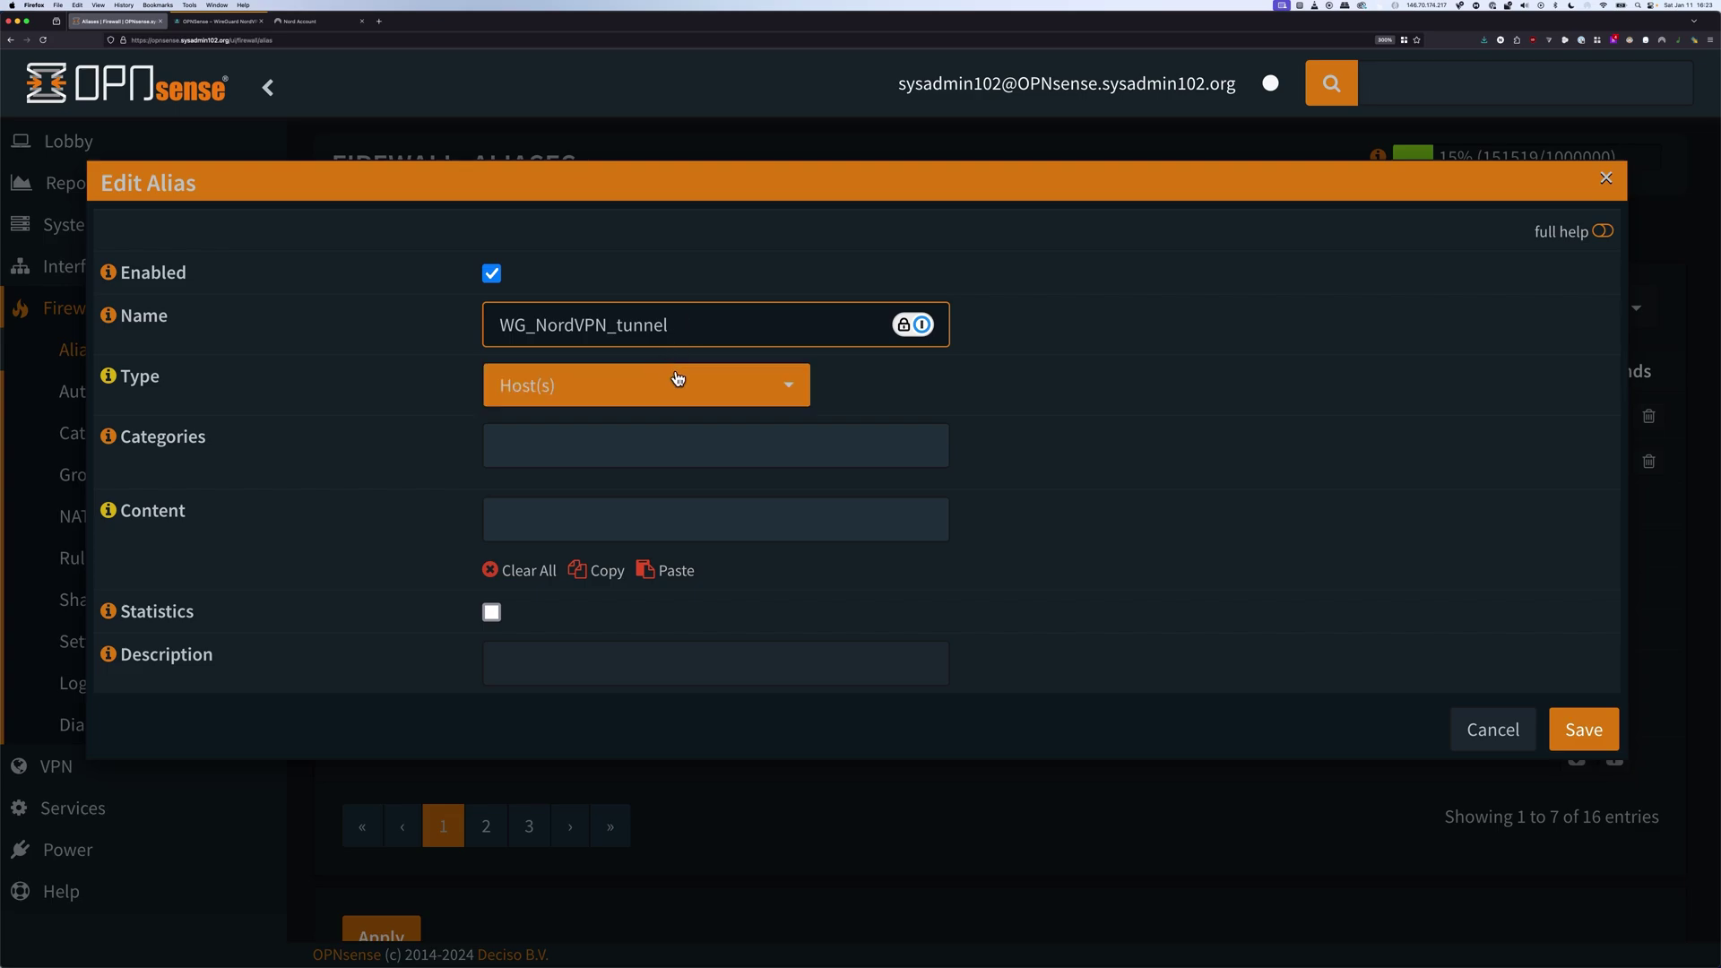
{"action": "left_click", "coordinate": [679, 377]}
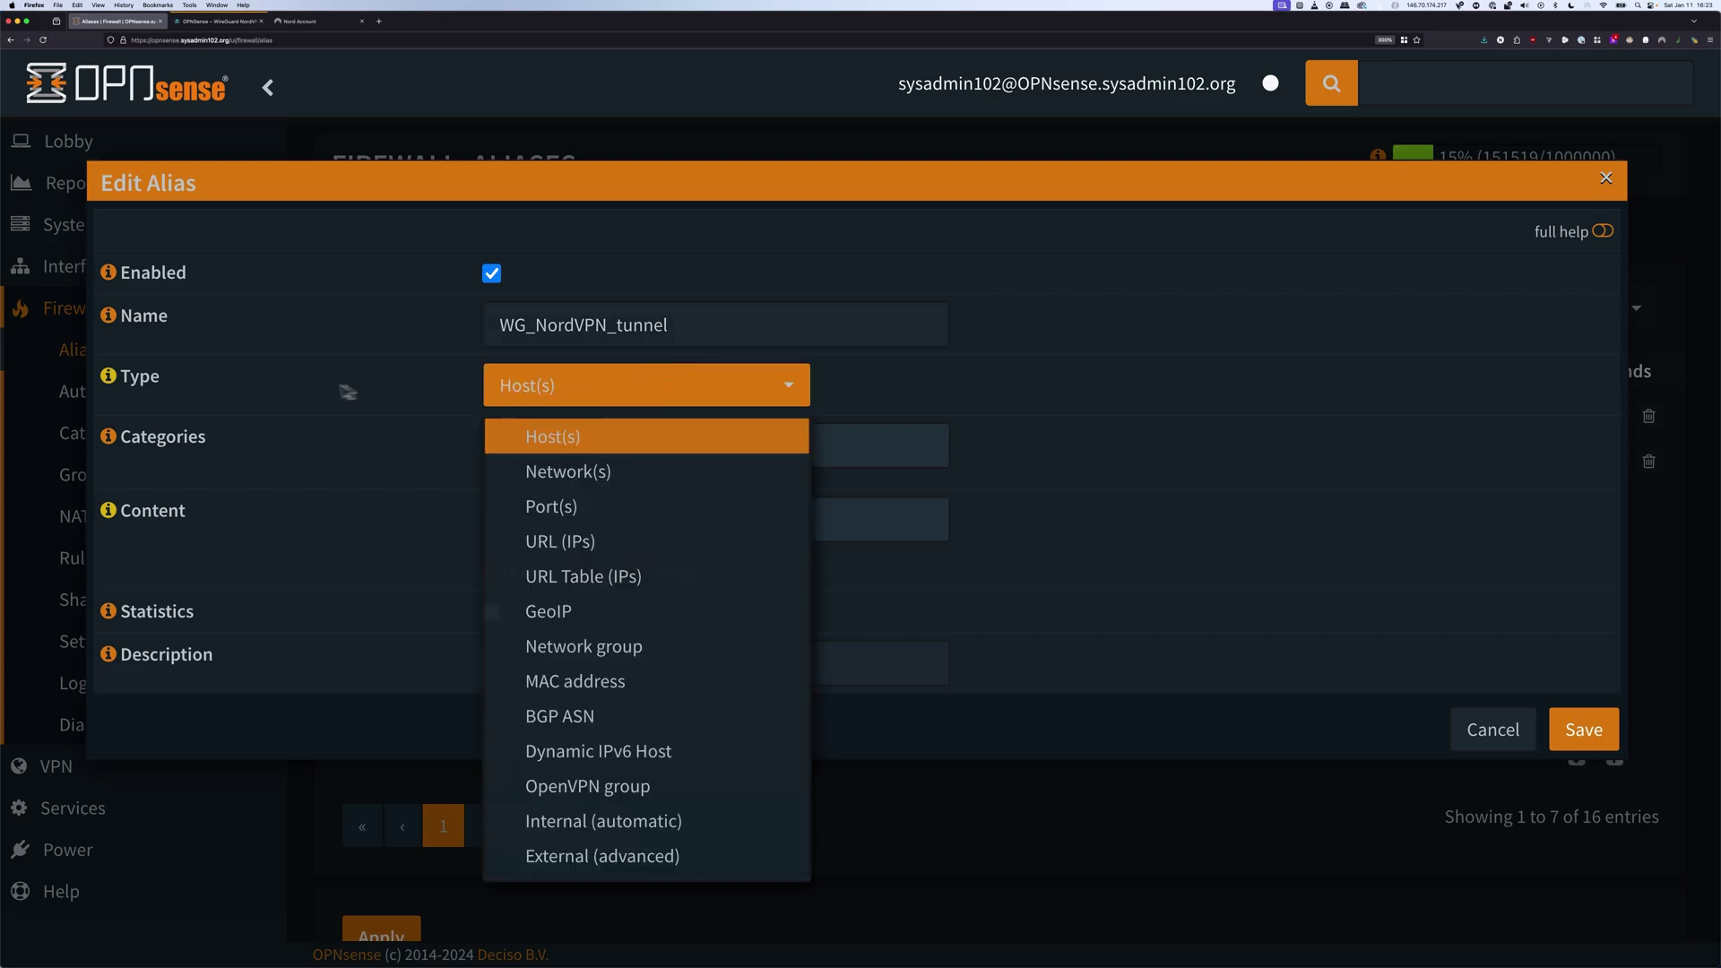
{"action": "left_click", "coordinate": [292, 430]}
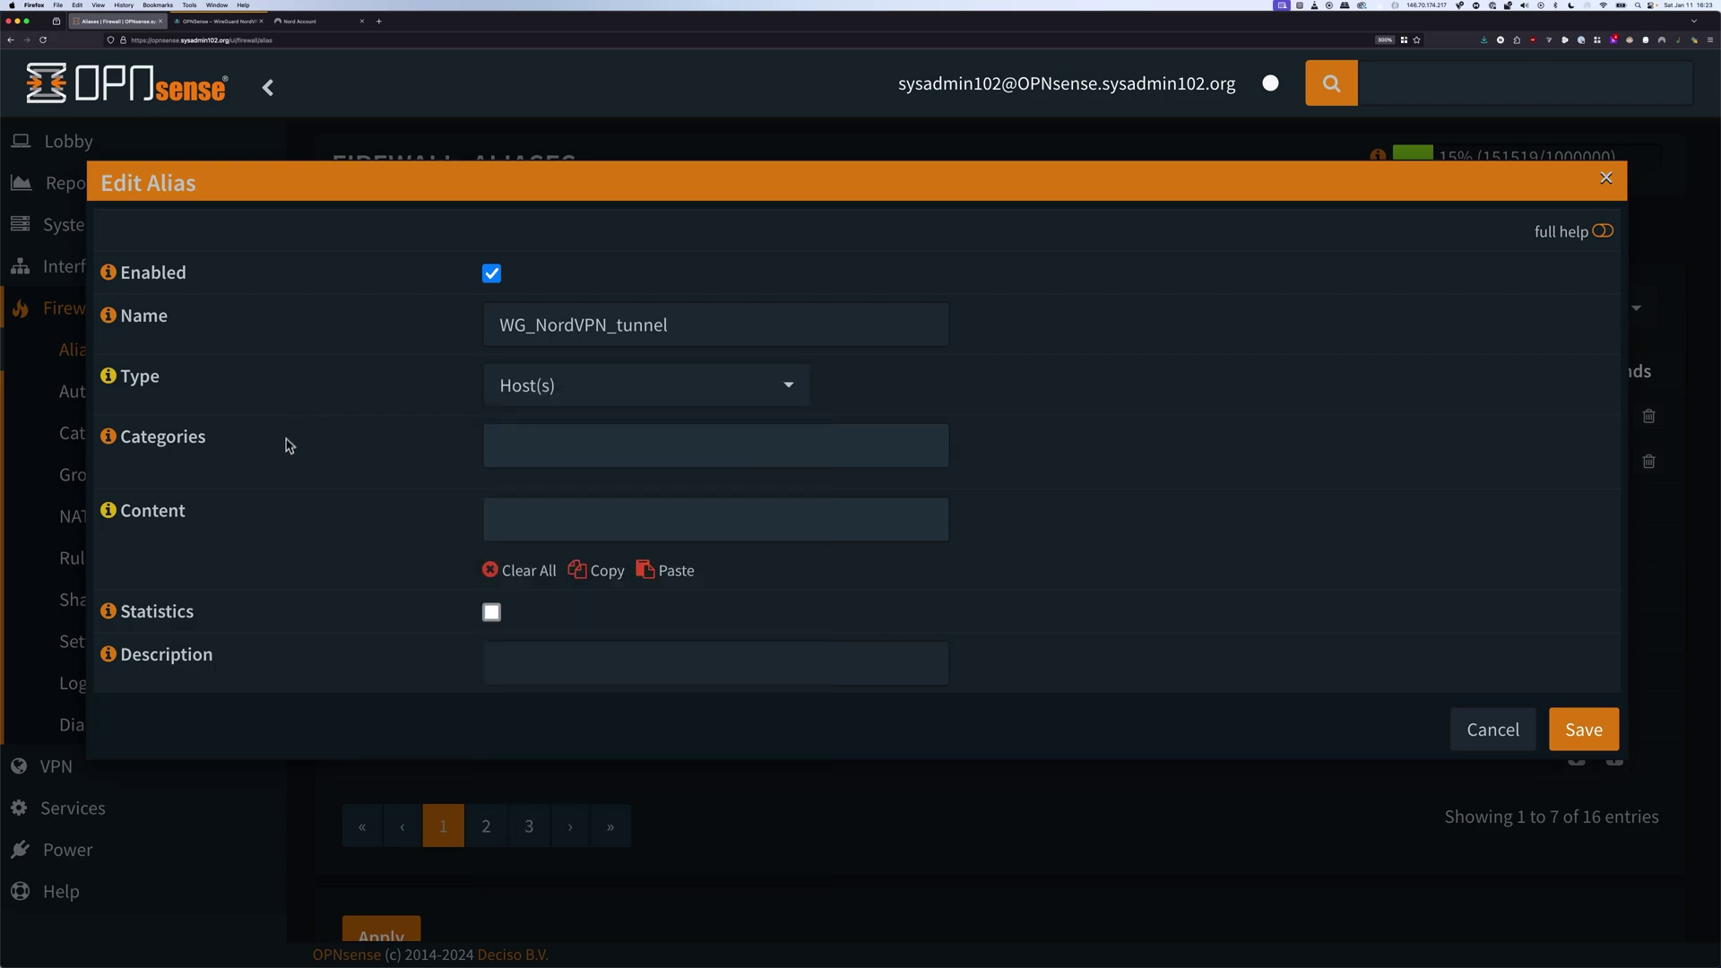
{"action": "left_click", "coordinate": [544, 511]}
{"action": "left_click", "coordinate": [538, 513]}
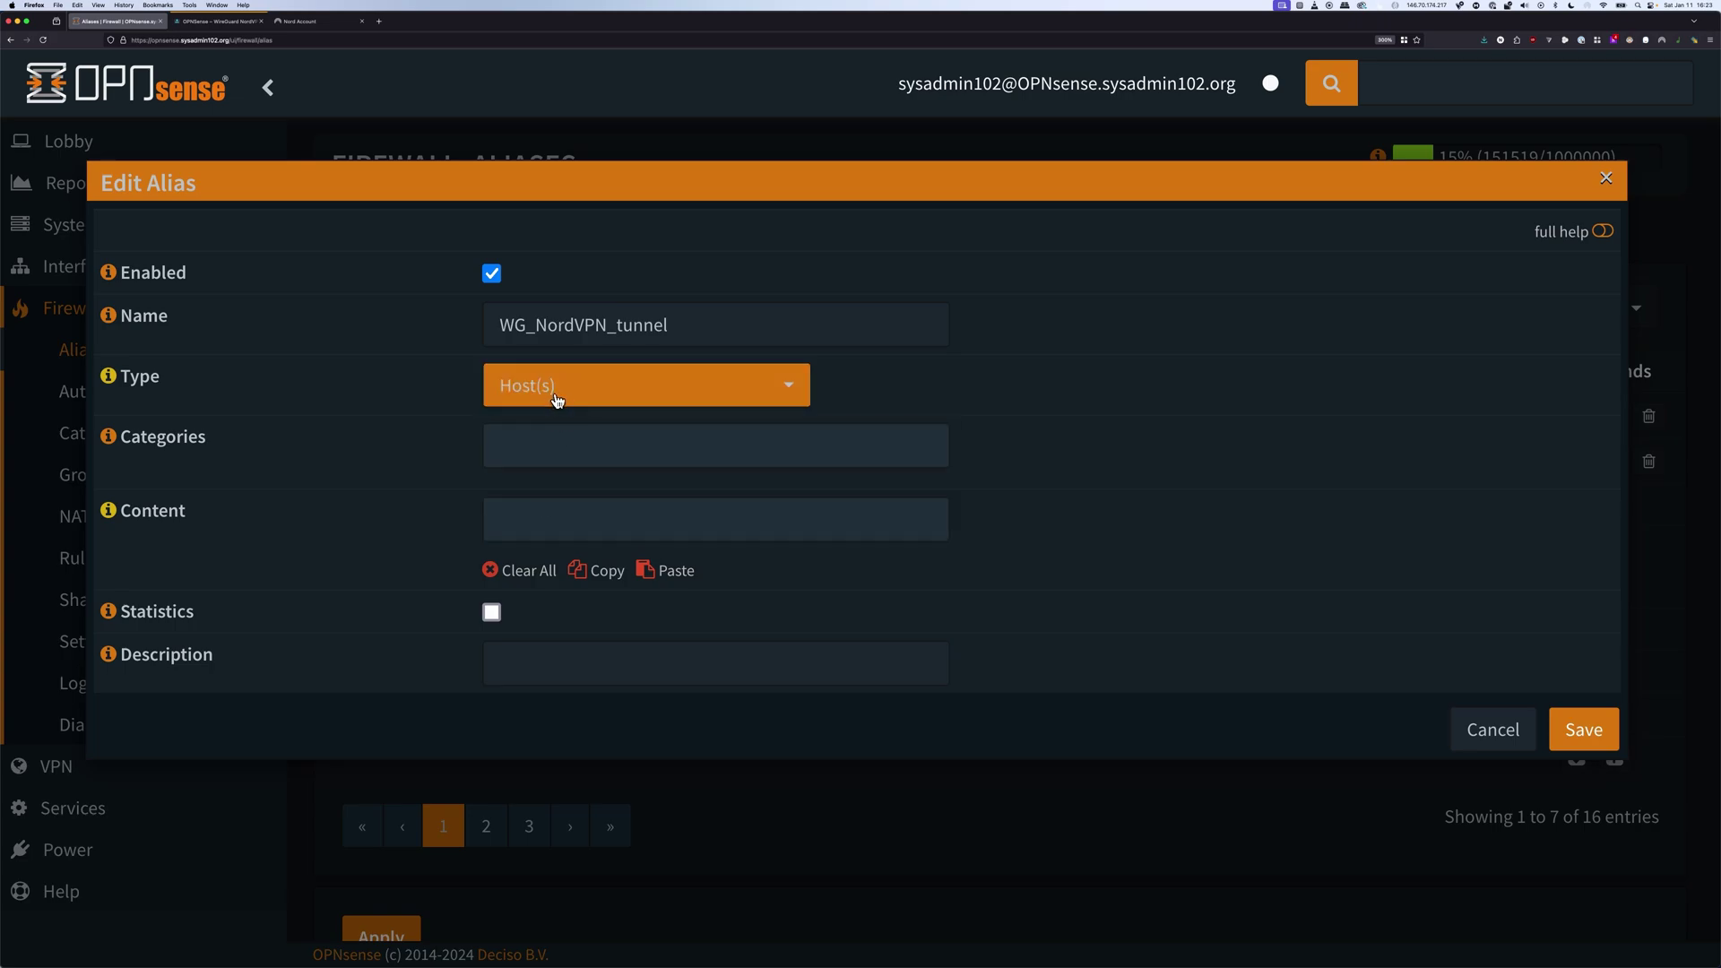
Set the WG_NordVPN_tunnel alias type to Network(s) and its content to __lan_network
{"action": "left_click", "coordinate": [559, 394]}
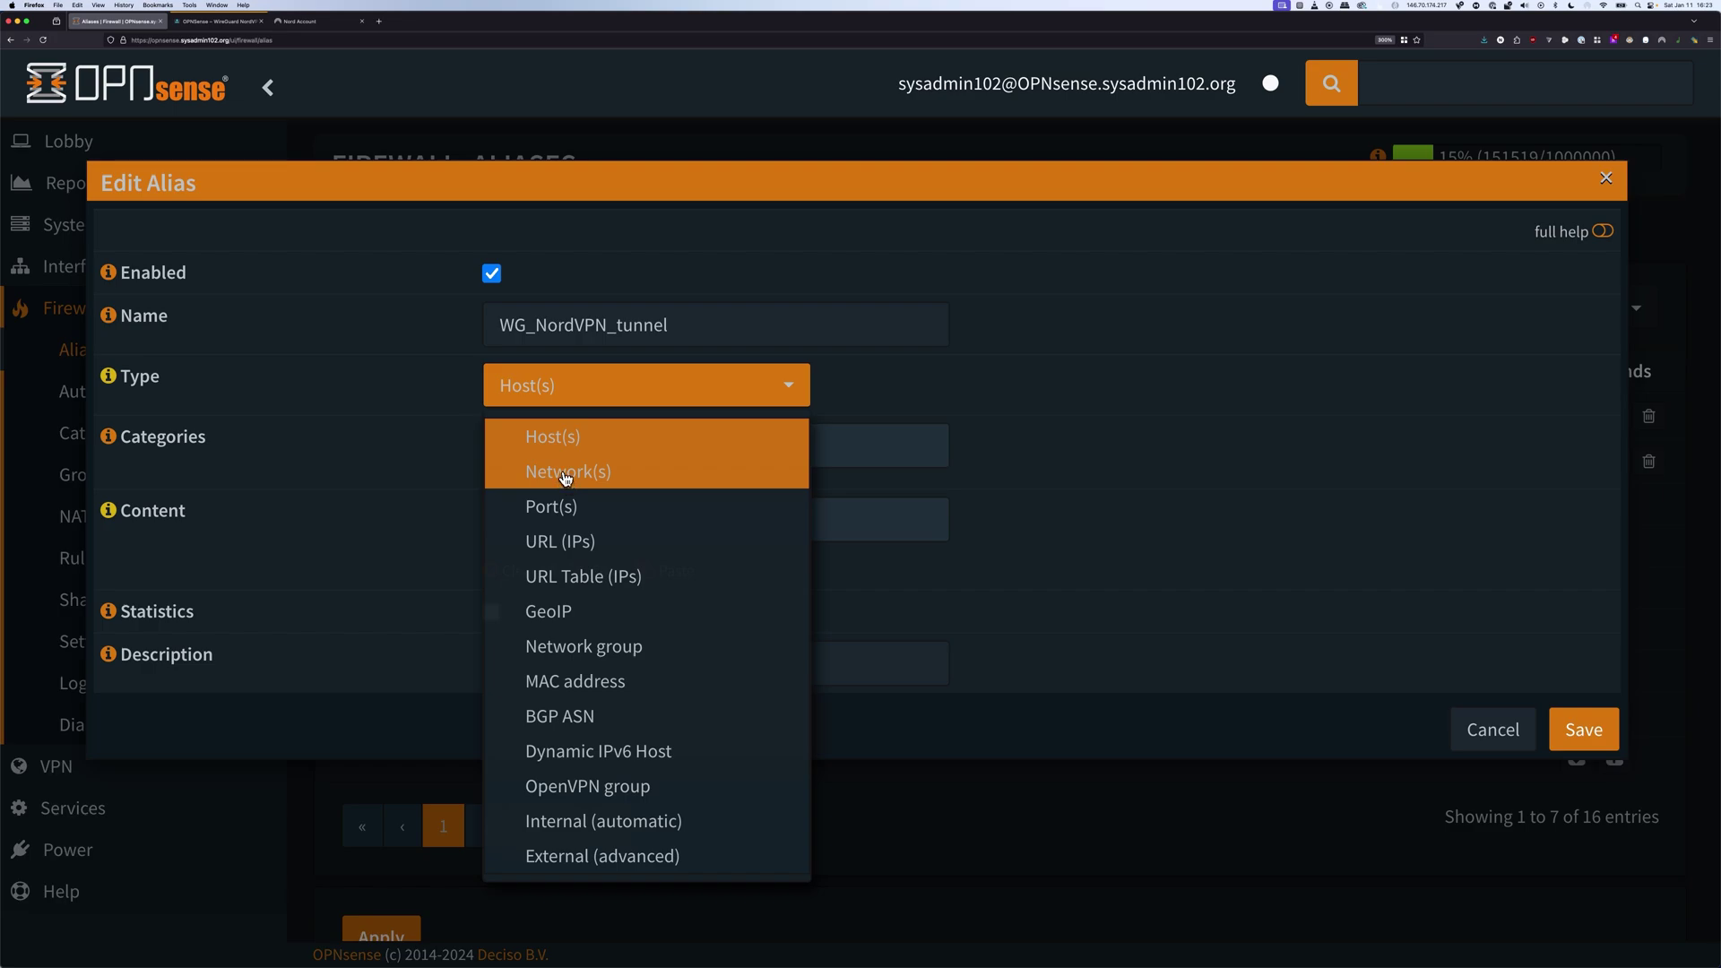
{"action": "left_click", "coordinate": [565, 475]}
{"action": "left_click", "coordinate": [517, 516]}
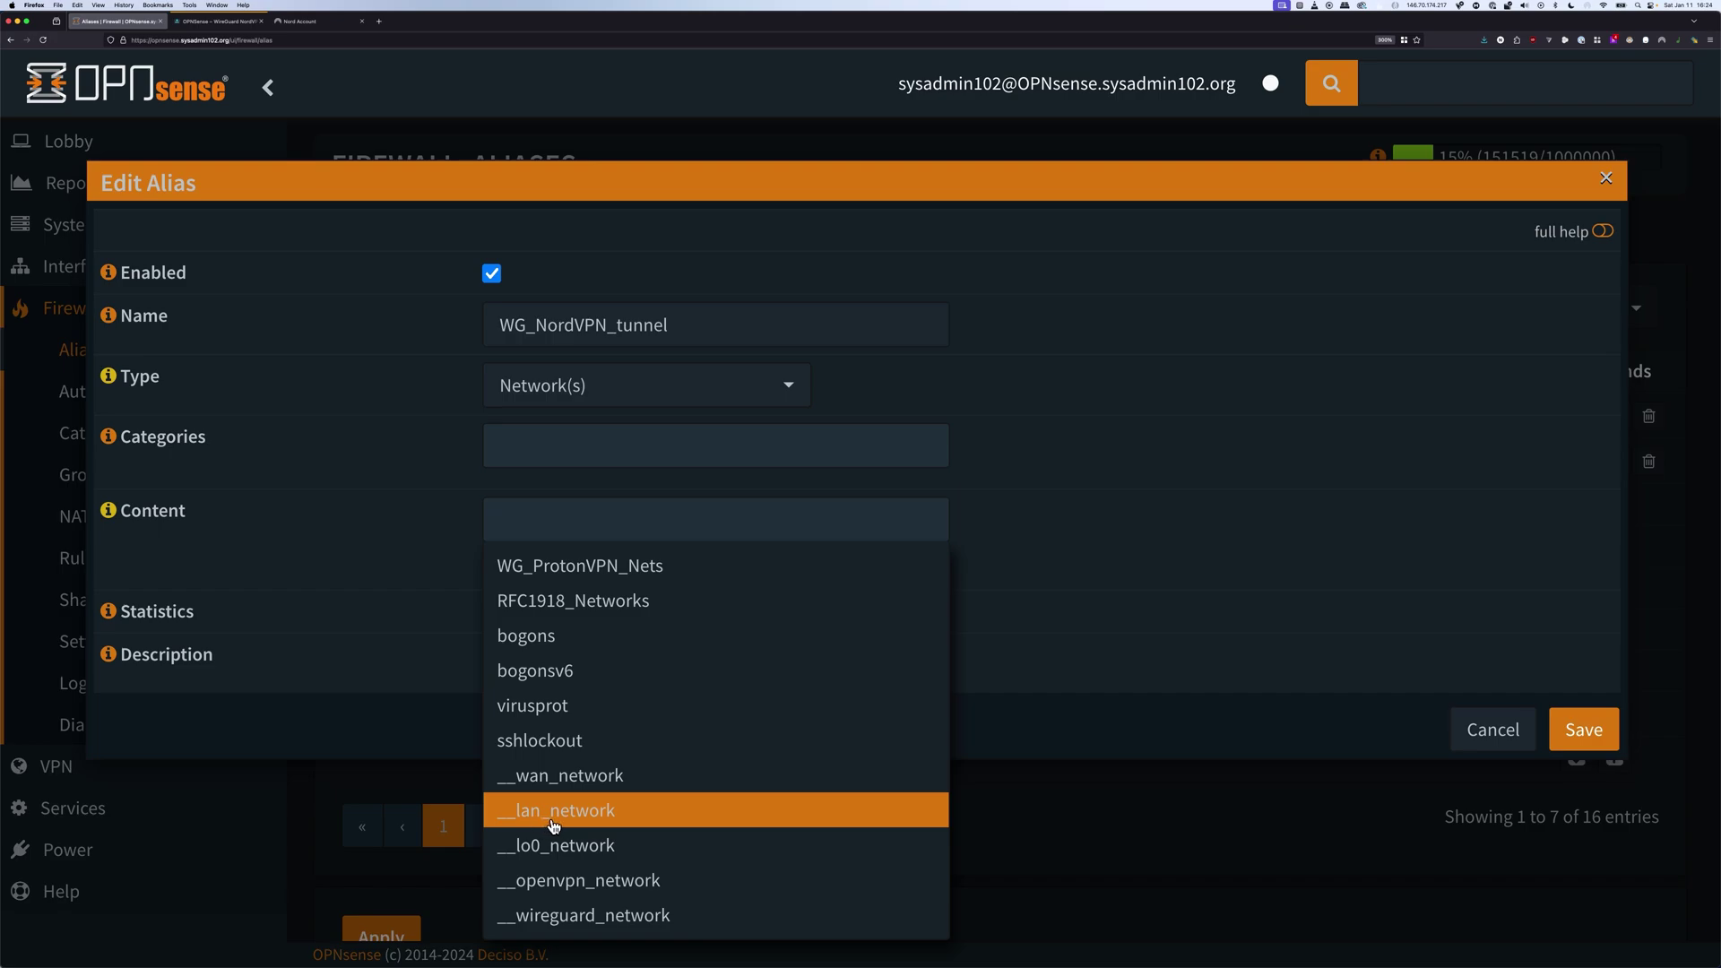
{"action": "left_click", "coordinate": [556, 823]}
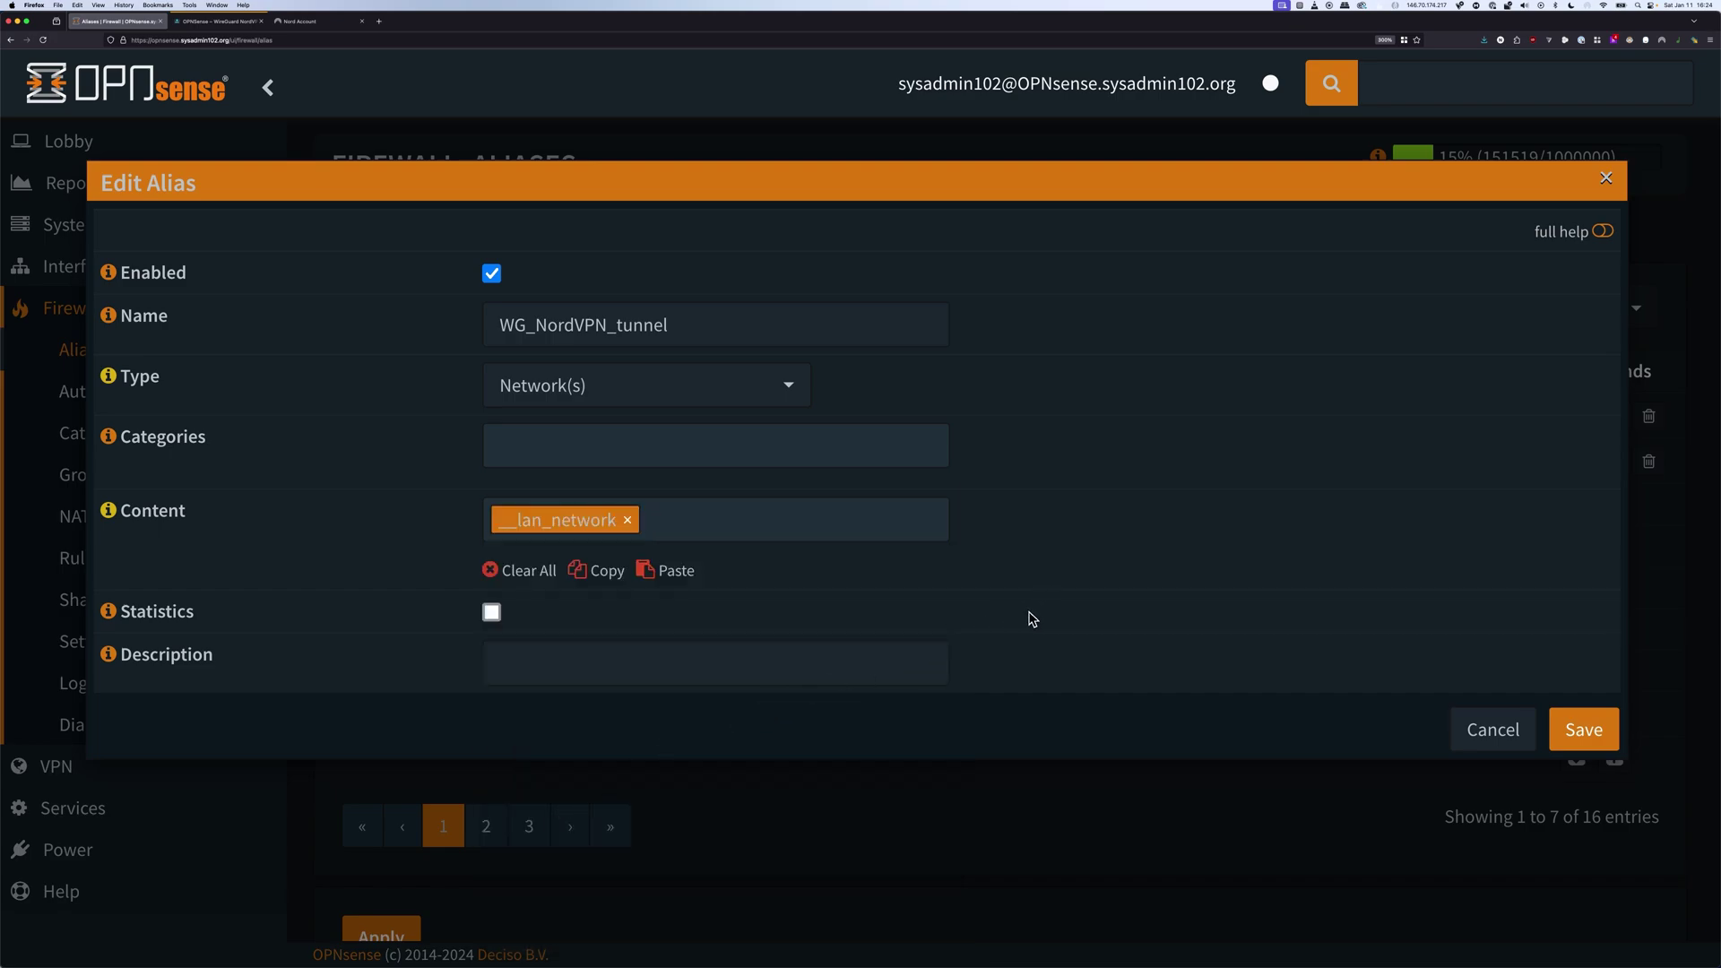
Describe the alias as "Local hosts/nets that will access the tunnel" and save it
{"action": "left_click", "coordinate": [937, 632]}
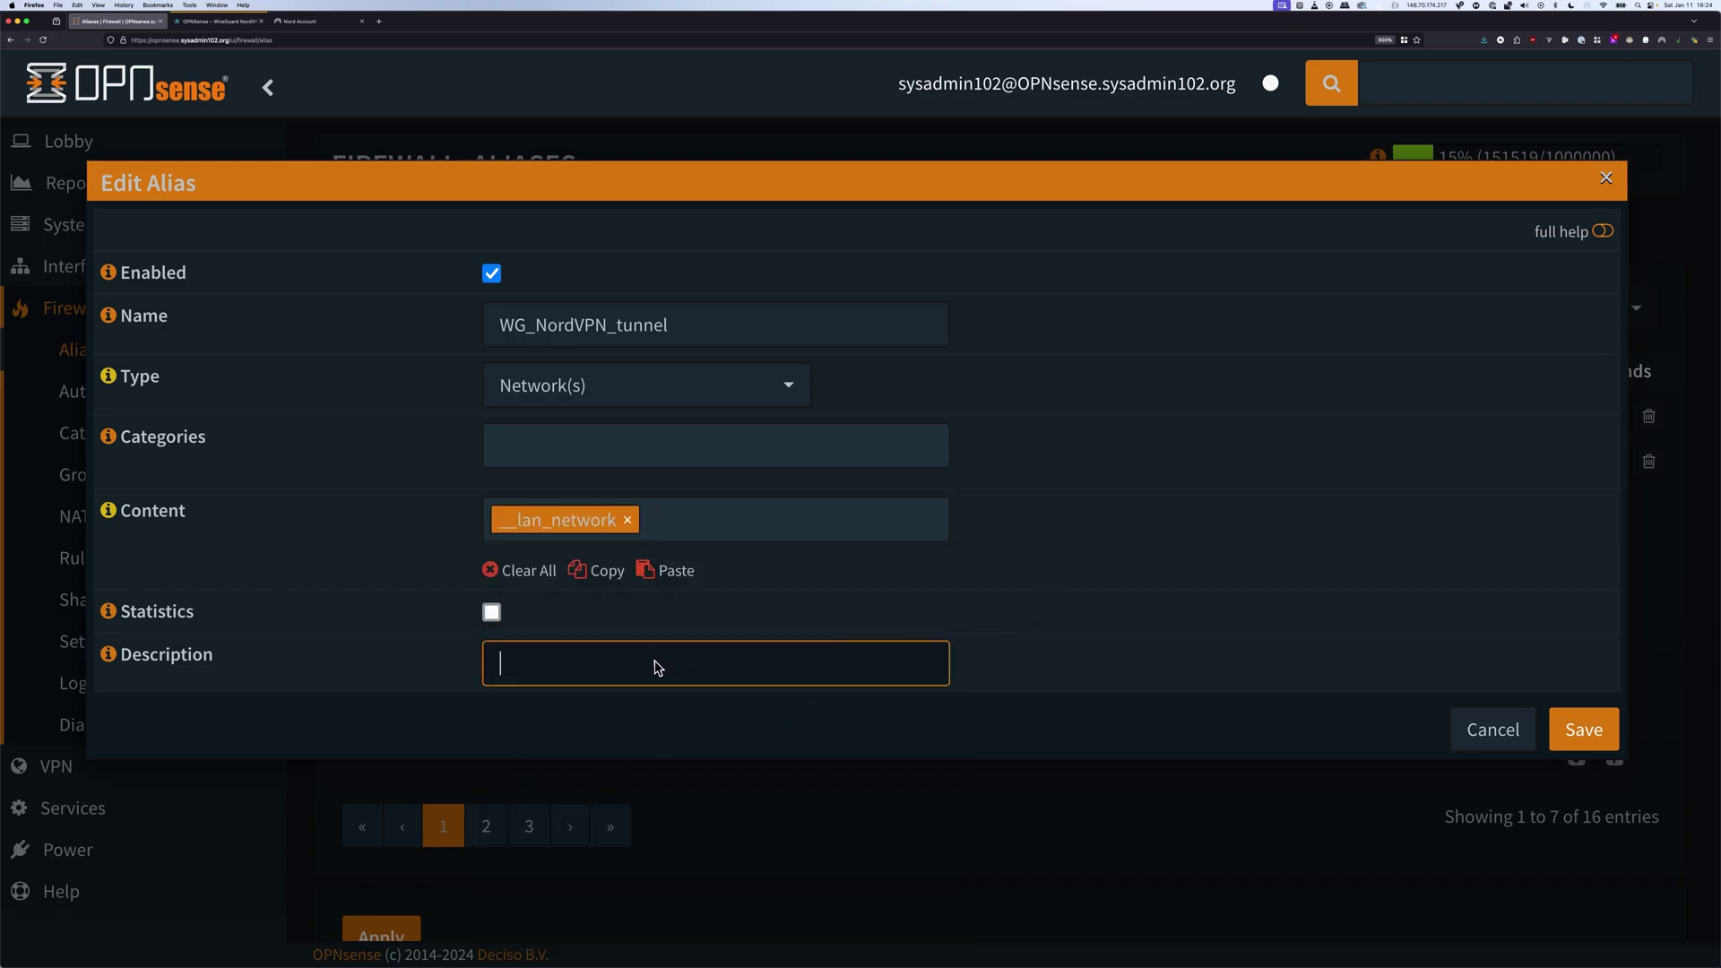
{"action": "type", "text": "Local hosts/nets that will access the tunnel"}
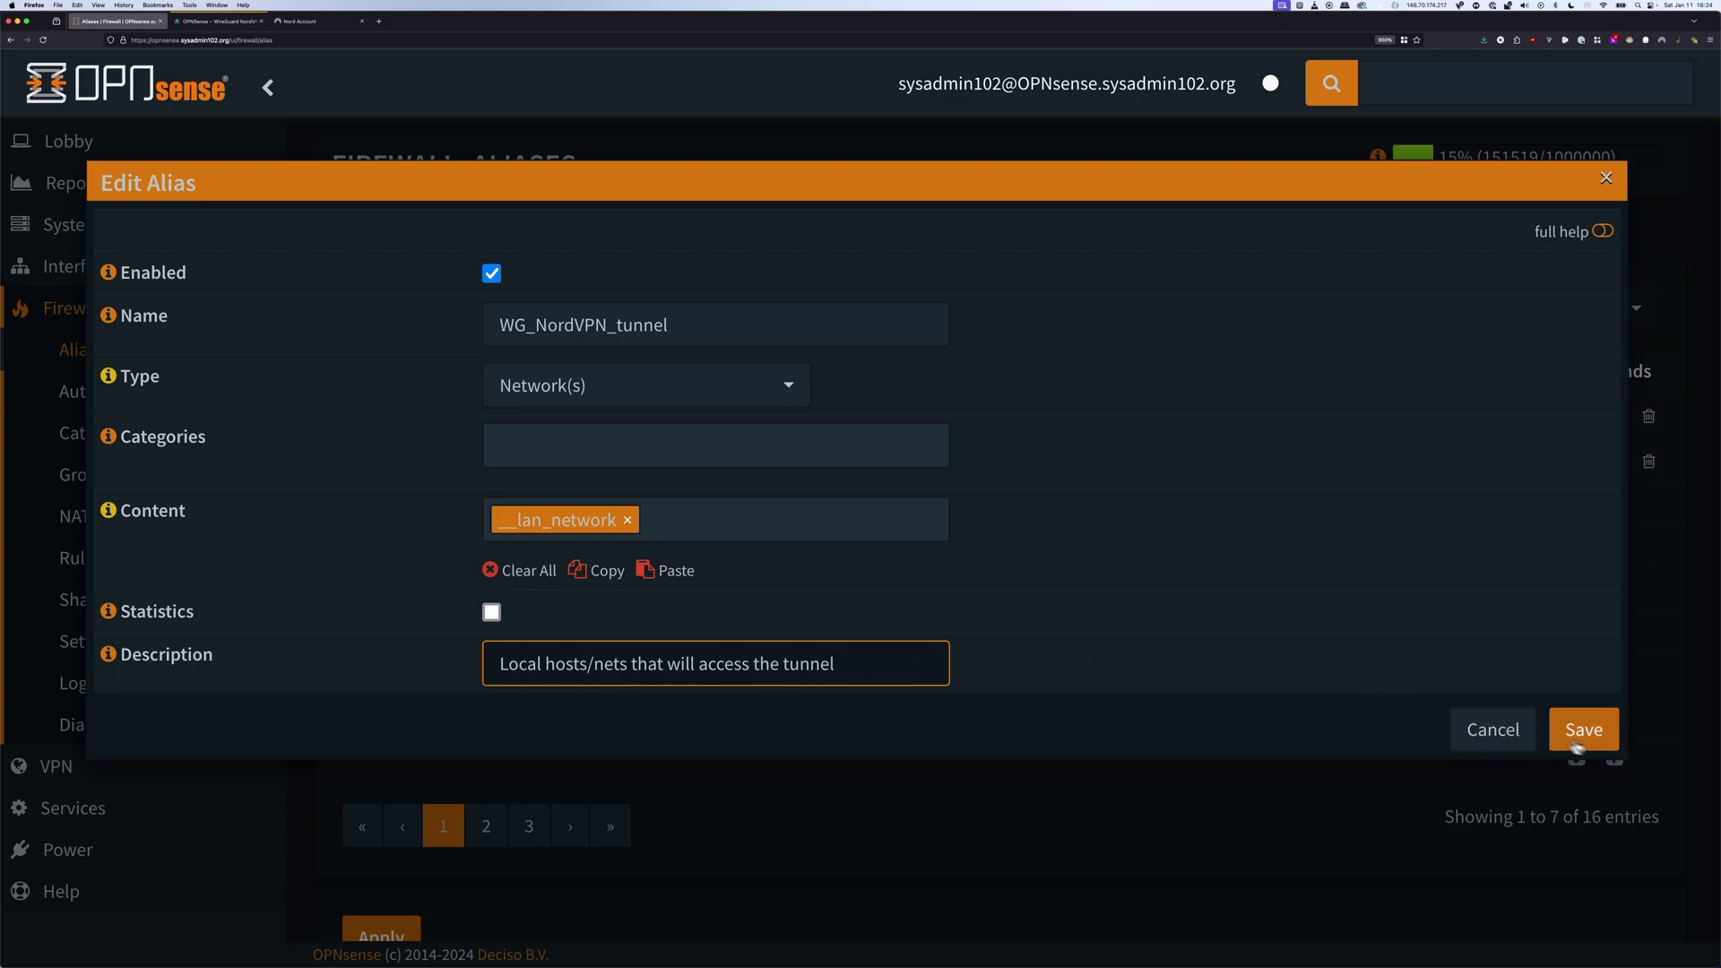
{"action": "left_click", "coordinate": [1604, 745]}
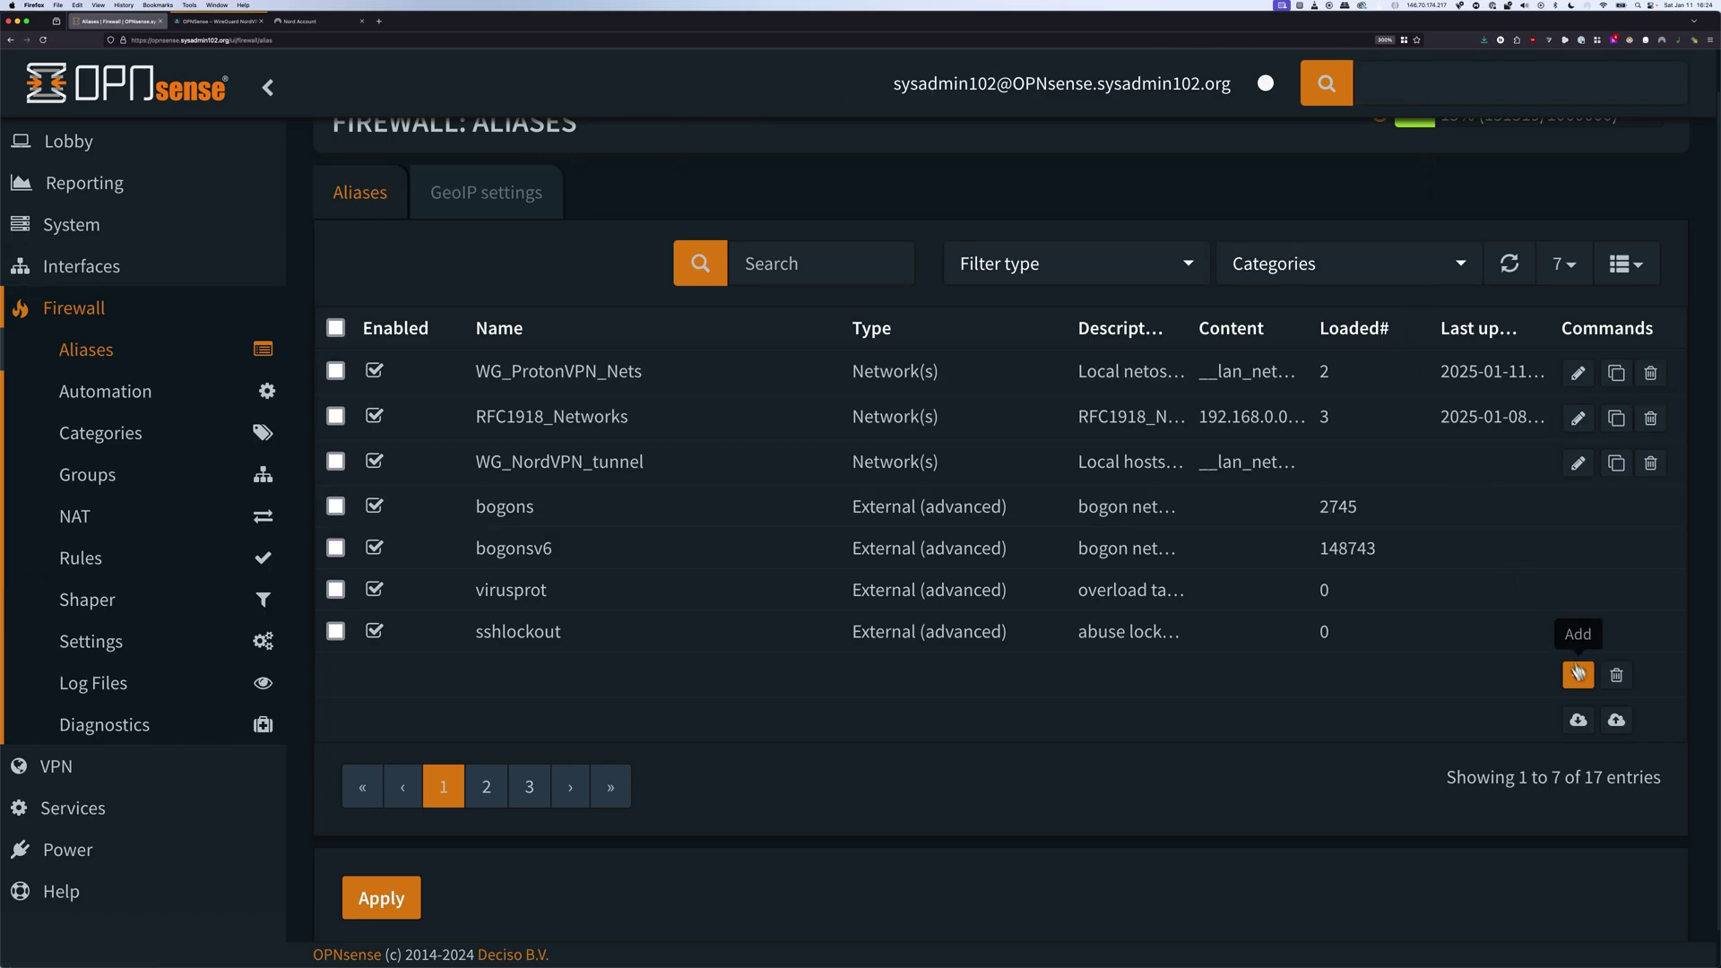
Check the definition of the RFC1918_Networks alias without changing it, and apply the alias changes
{"action": "left_click", "coordinate": [1577, 418]}
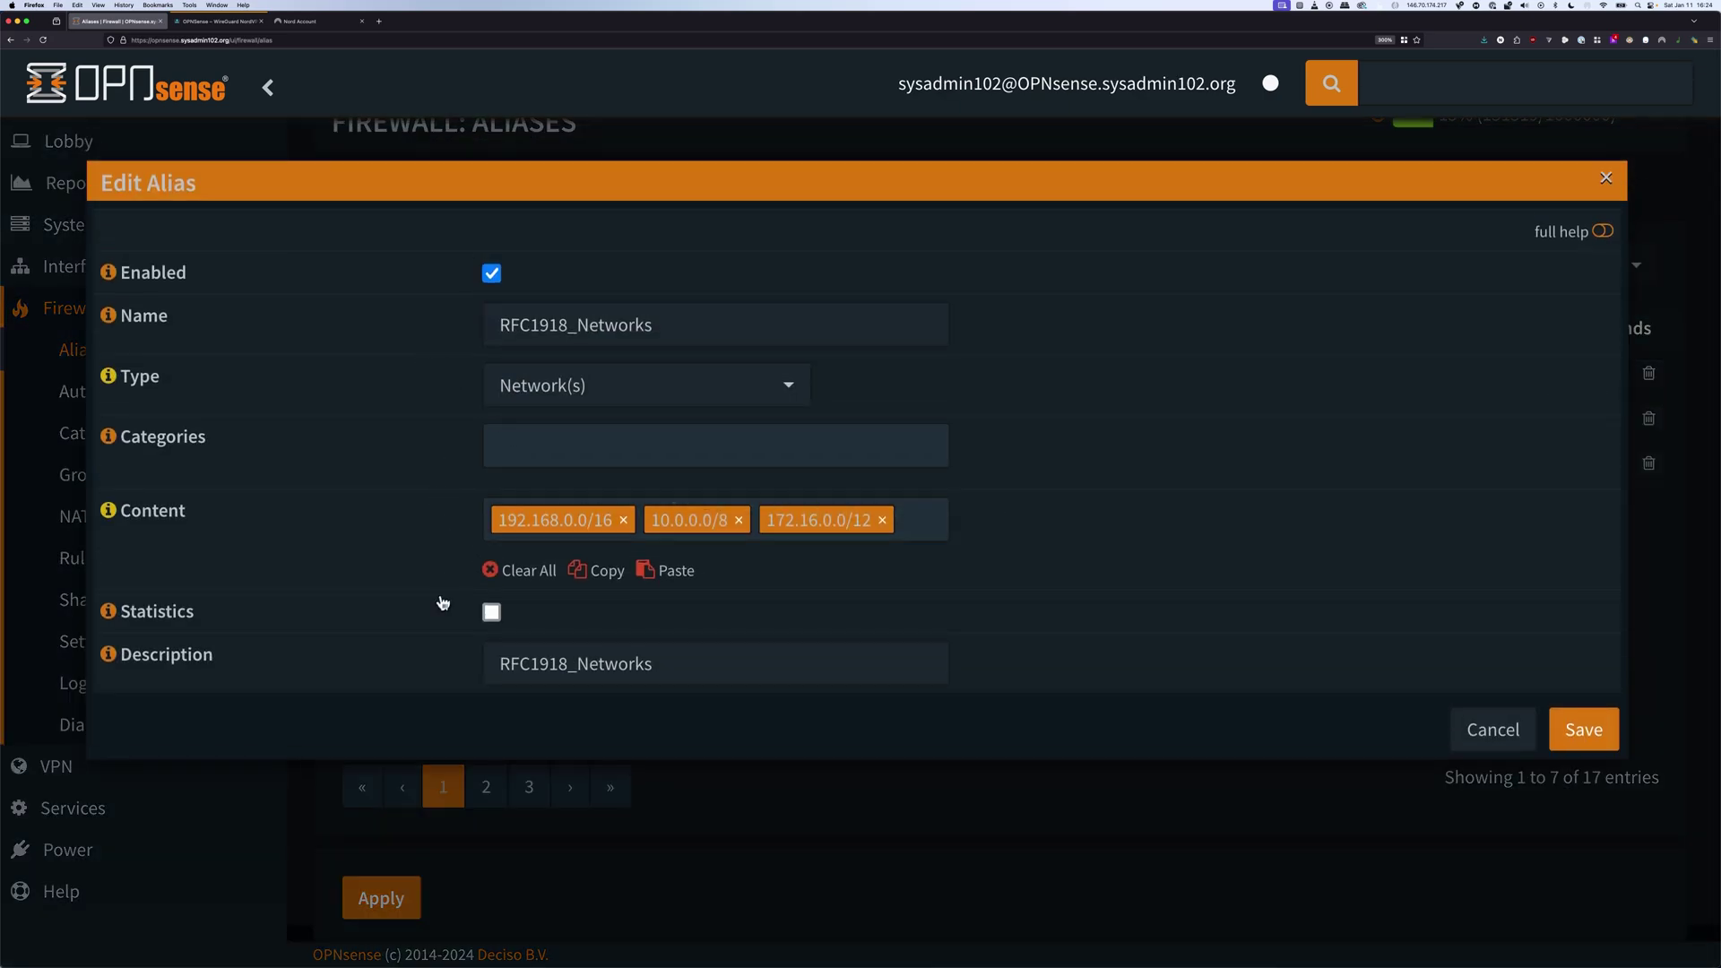
{"action": "left_click", "coordinate": [494, 346]}
{"action": "left_click", "coordinate": [1470, 728]}
{"action": "scroll", "coordinate": [535, 851], "scroll_direction": "down", "scroll_amount": 1}
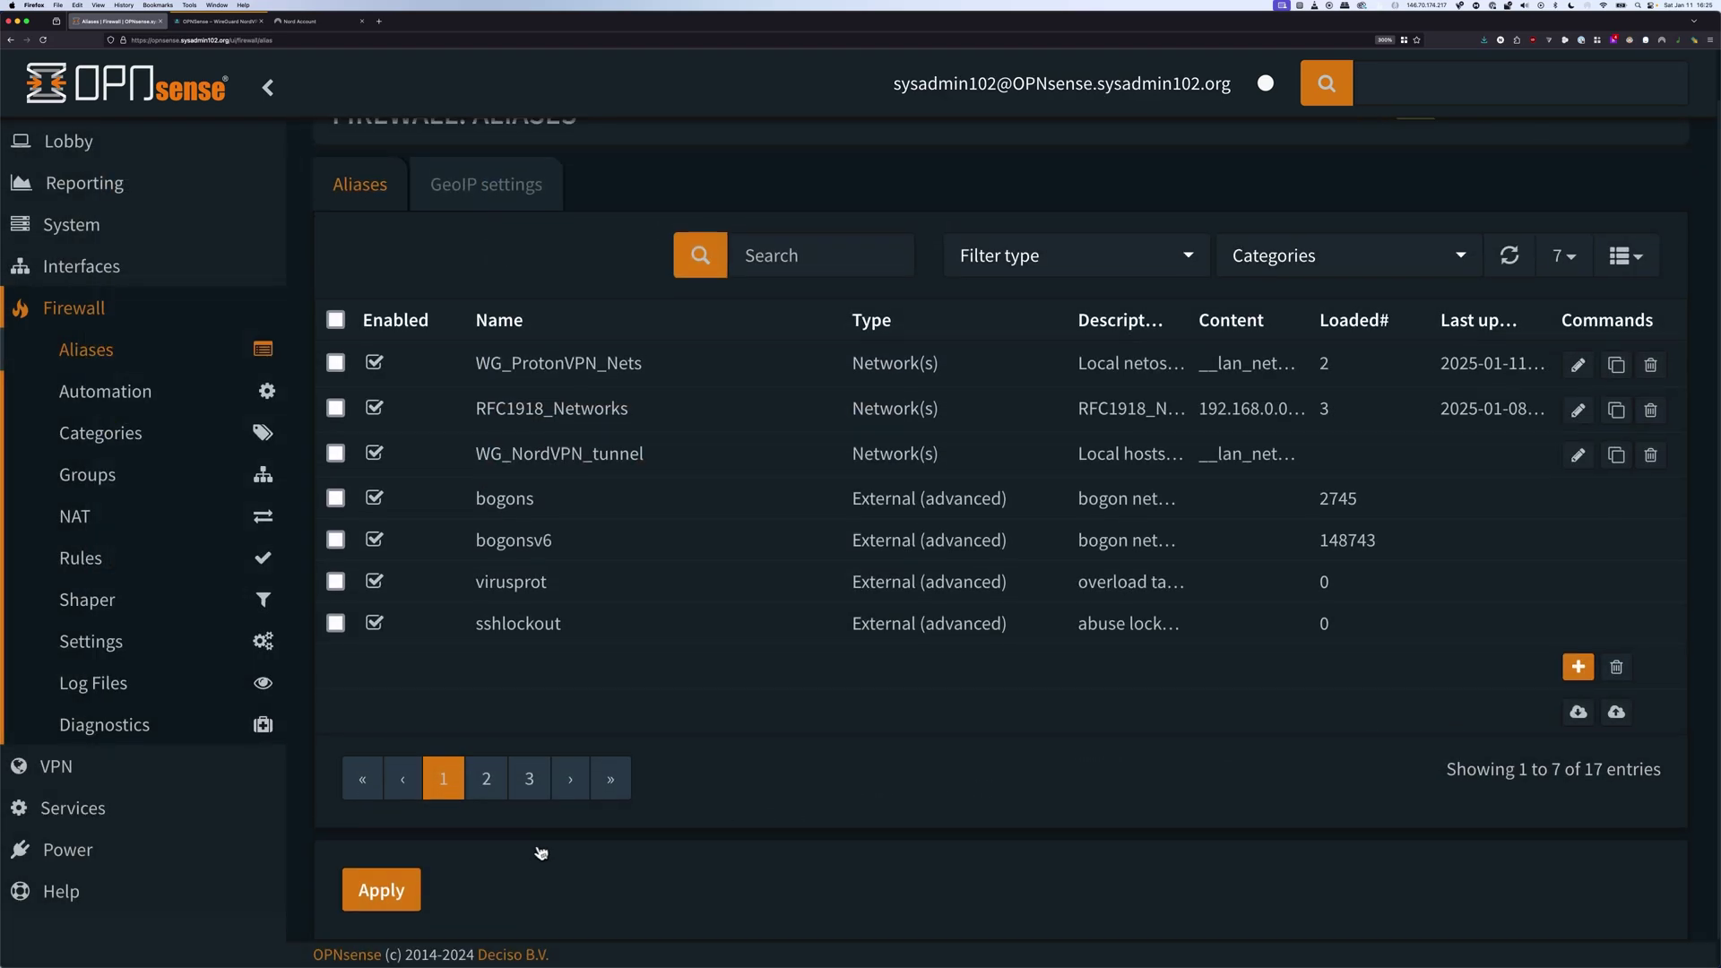
{"action": "left_click", "coordinate": [412, 860]}
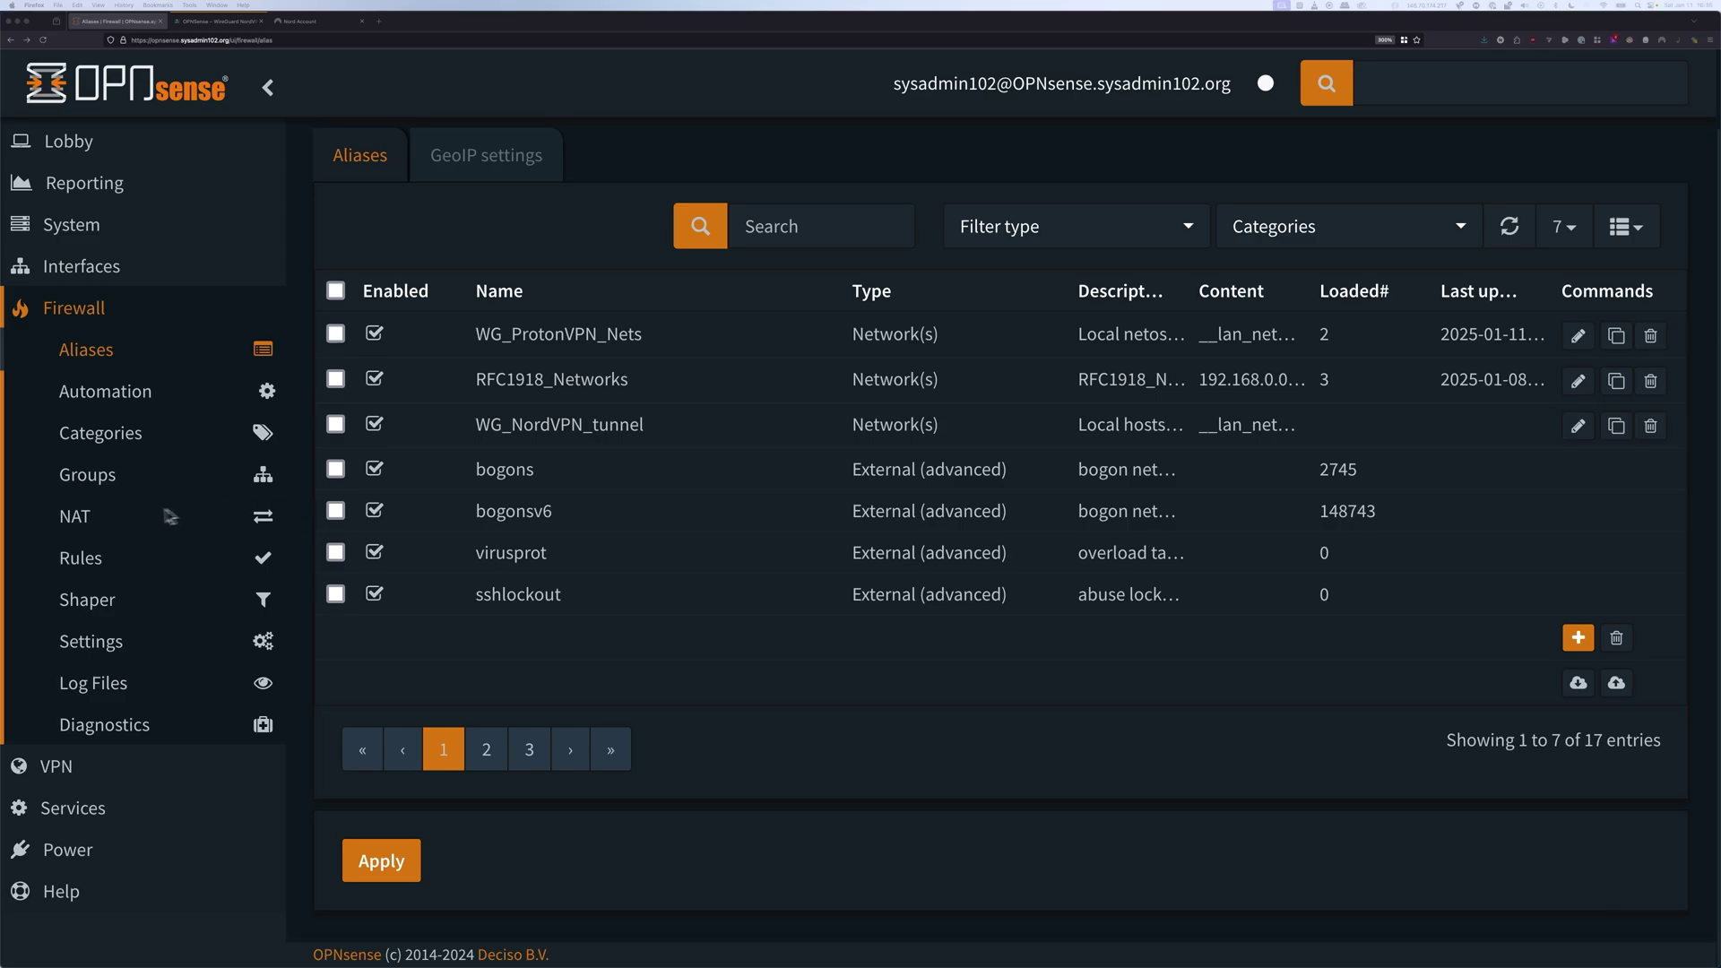
Add a new firewall rule on the LAN interface with the WG_NordVPN_tunnel alias as its source
{"action": "left_click", "coordinate": [90, 563]}
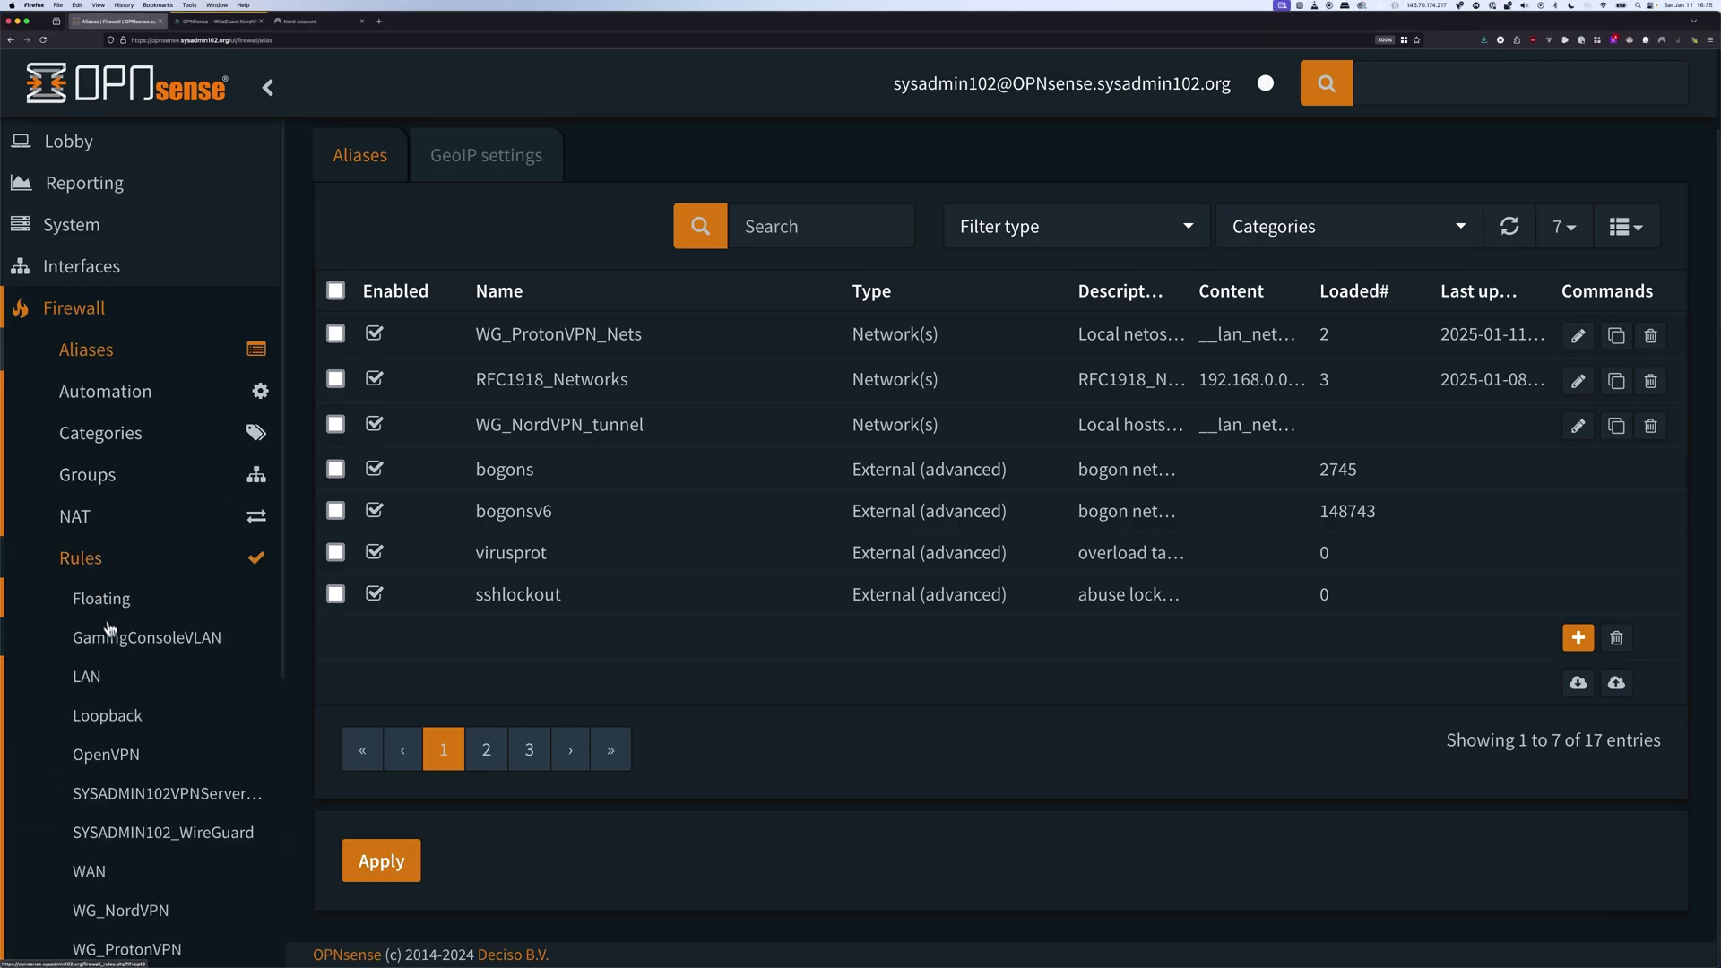
{"action": "left_click", "coordinate": [93, 683]}
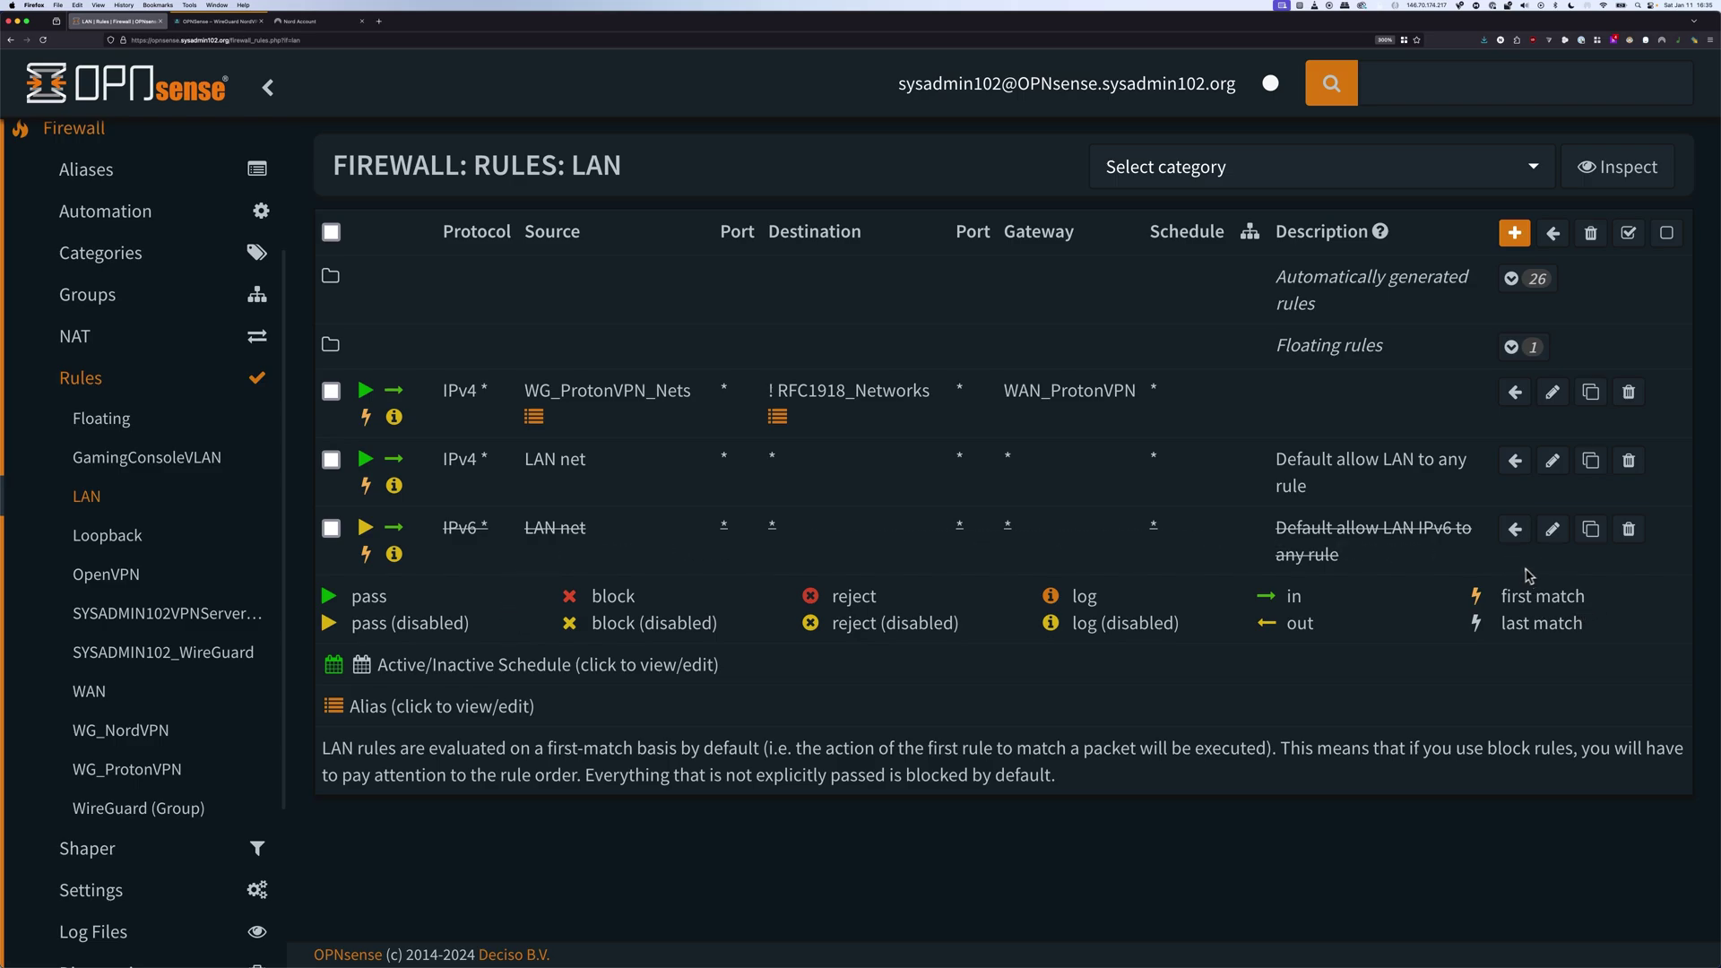
{"action": "left_click", "coordinate": [1512, 247]}
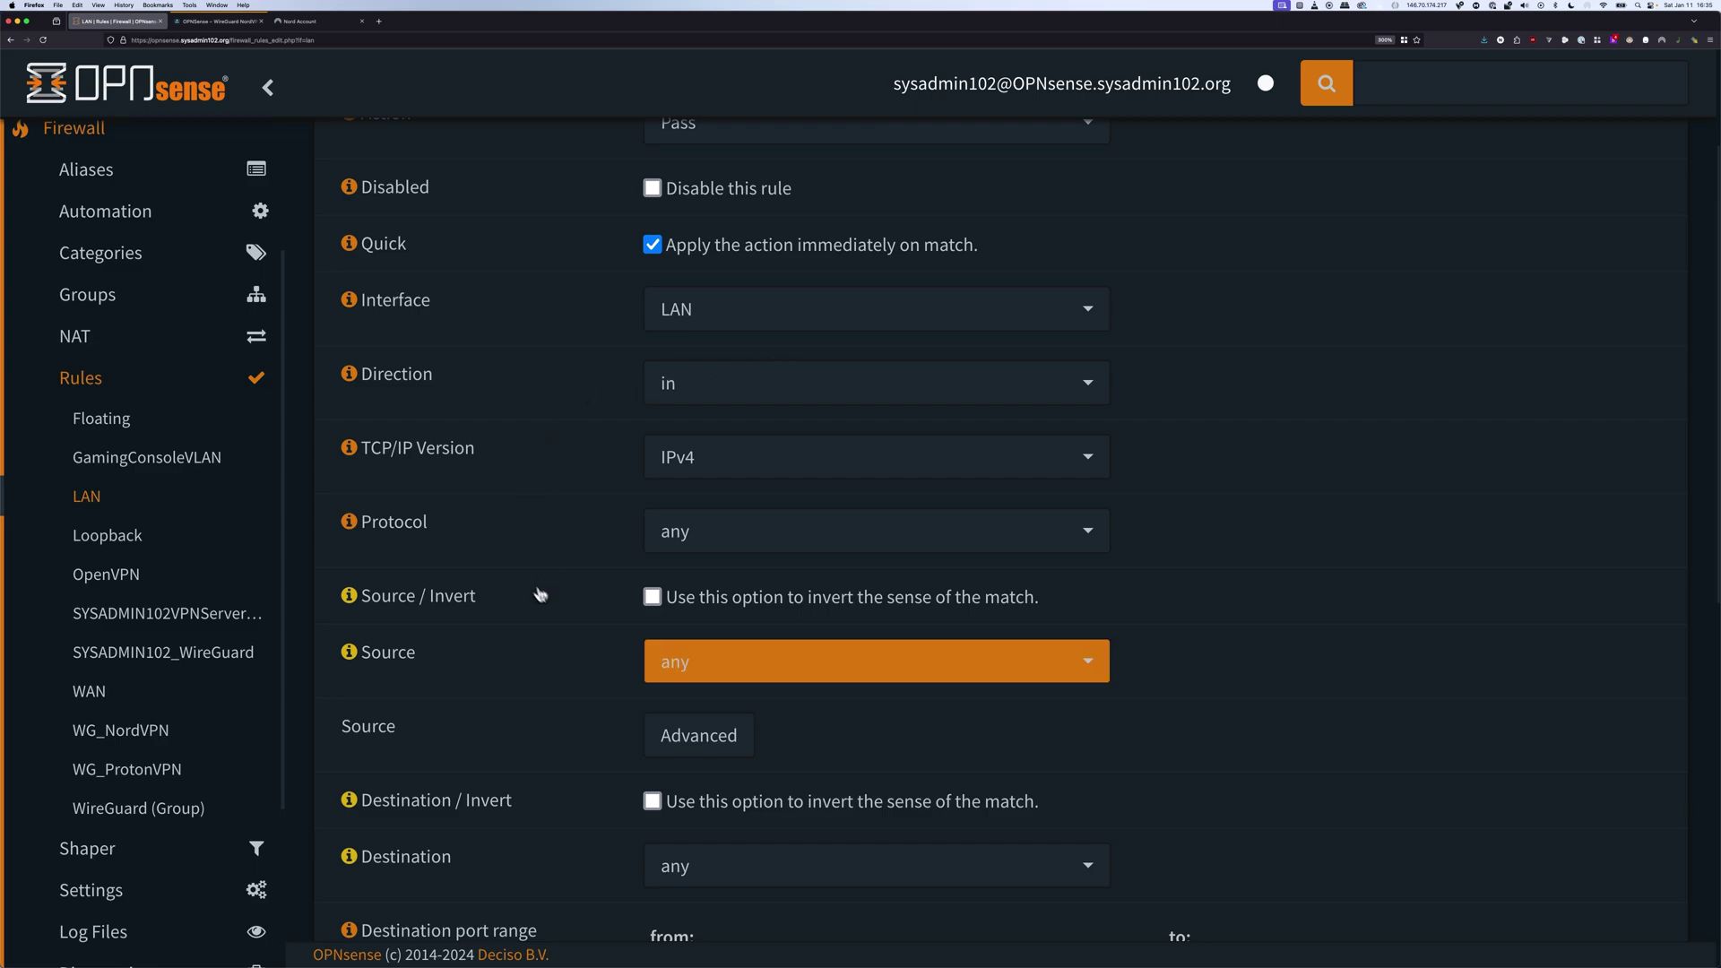
{"action": "left_click", "coordinate": [687, 668]}
{"action": "scroll", "coordinate": [750, 579], "scroll_direction": "up", "scroll_amount": 3}
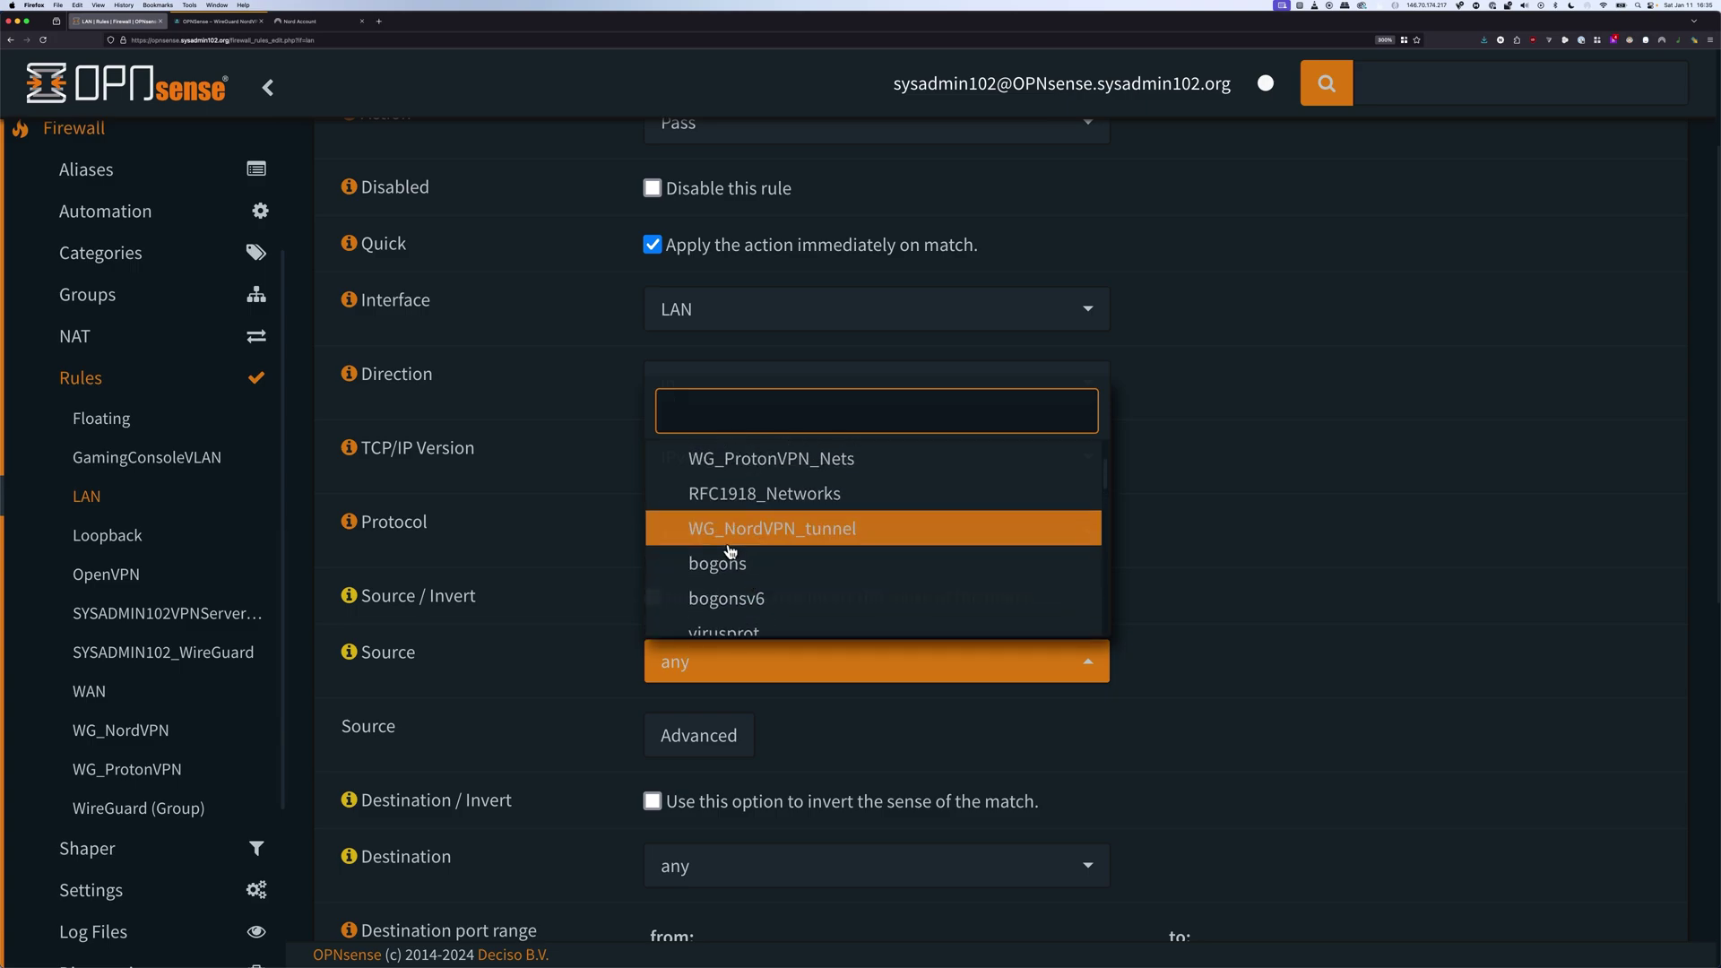
{"action": "left_click", "coordinate": [823, 539]}
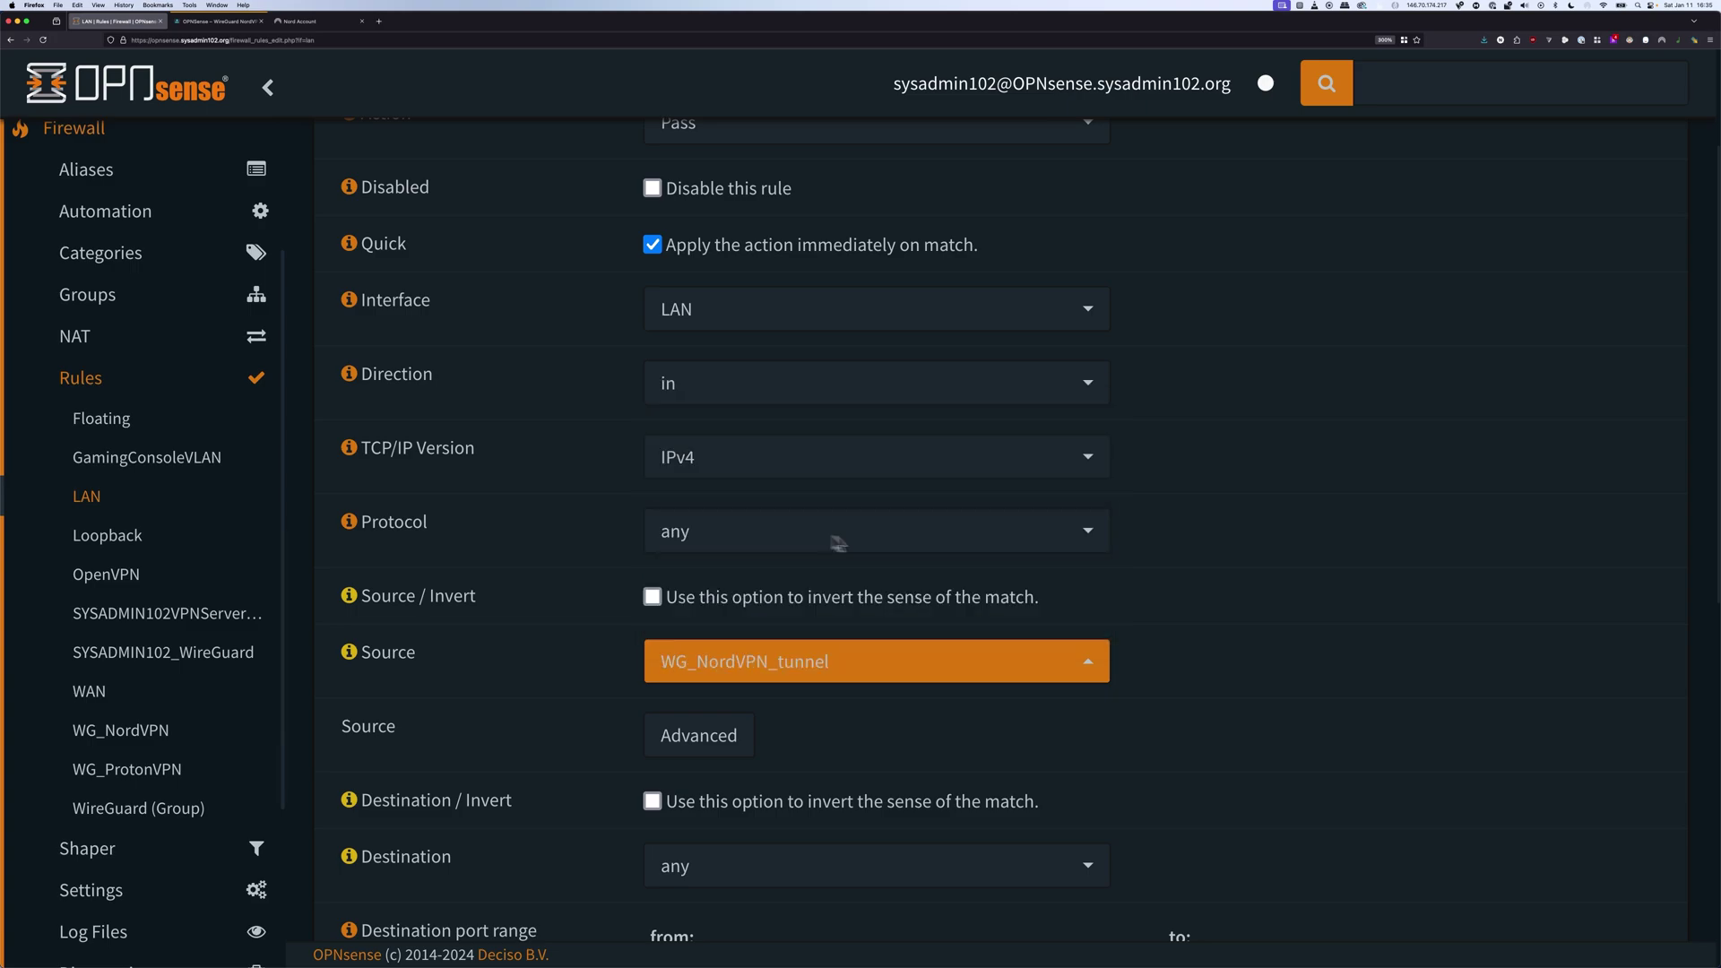
Set the rule's destination to RFC1918_Networks with the destination match inverted
{"action": "scroll", "coordinate": [1214, 596], "scroll_direction": "down", "scroll_amount": 5}
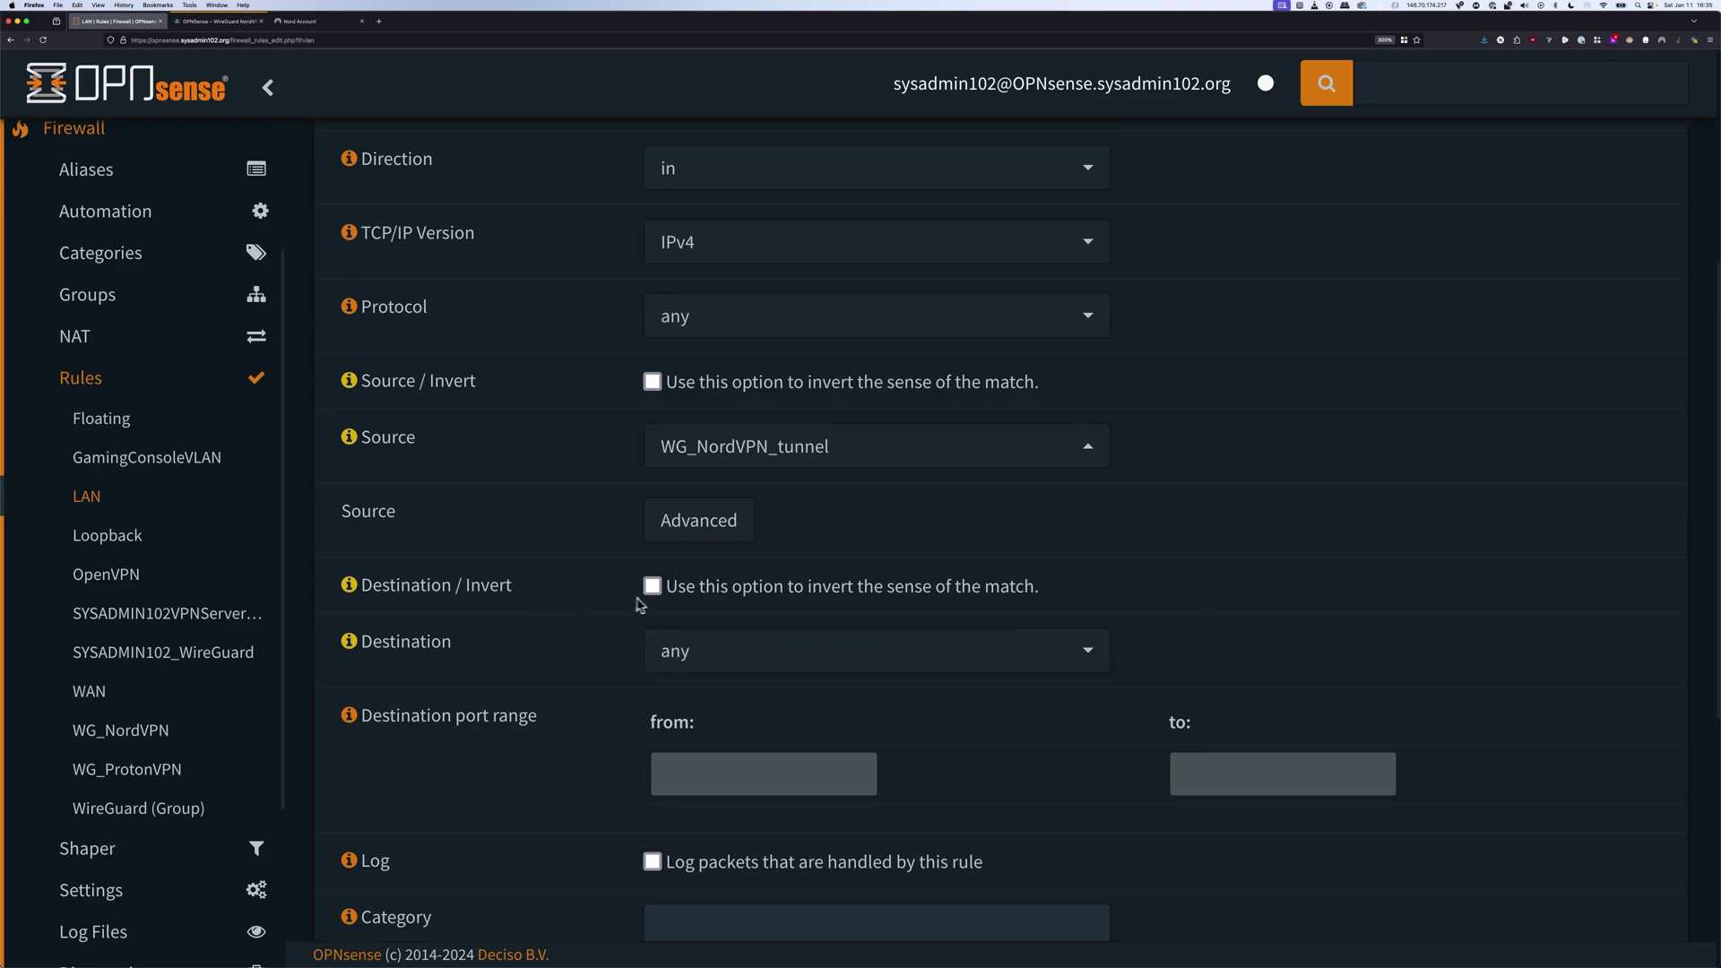
{"action": "left_click", "coordinate": [652, 588]}
{"action": "scroll", "coordinate": [599, 644], "scroll_direction": "down", "scroll_amount": 1}
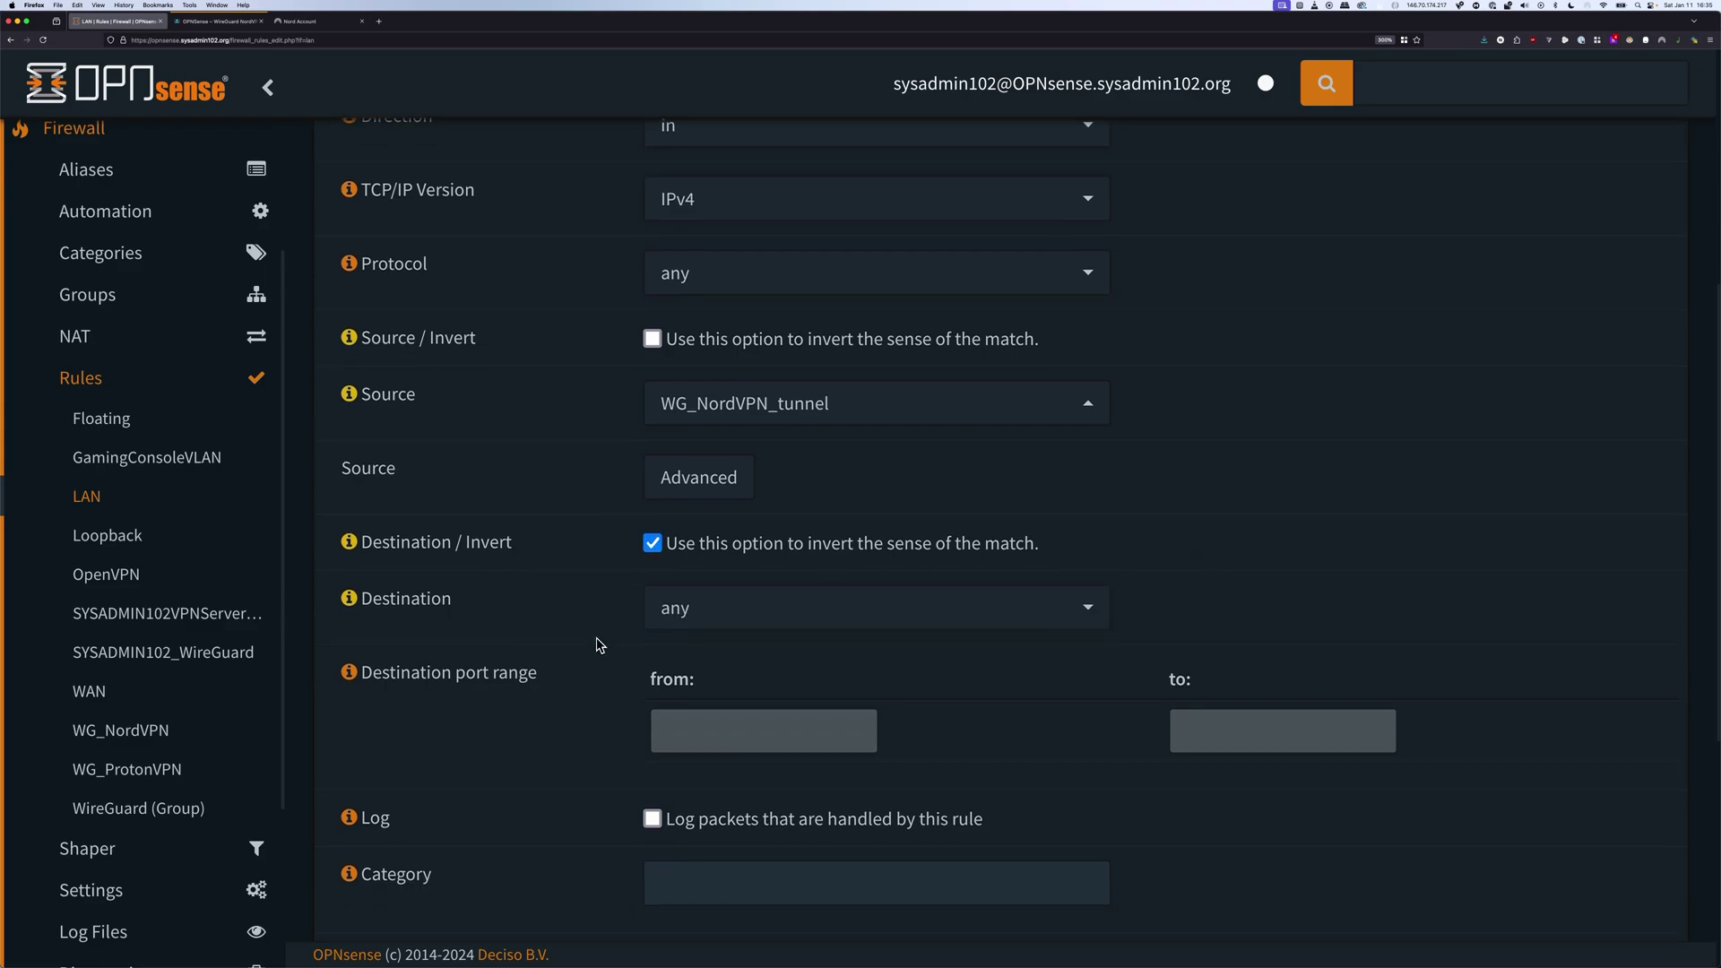
{"action": "left_click", "coordinate": [700, 624]}
{"action": "scroll", "coordinate": [755, 522], "scroll_direction": "up", "scroll_amount": 3}
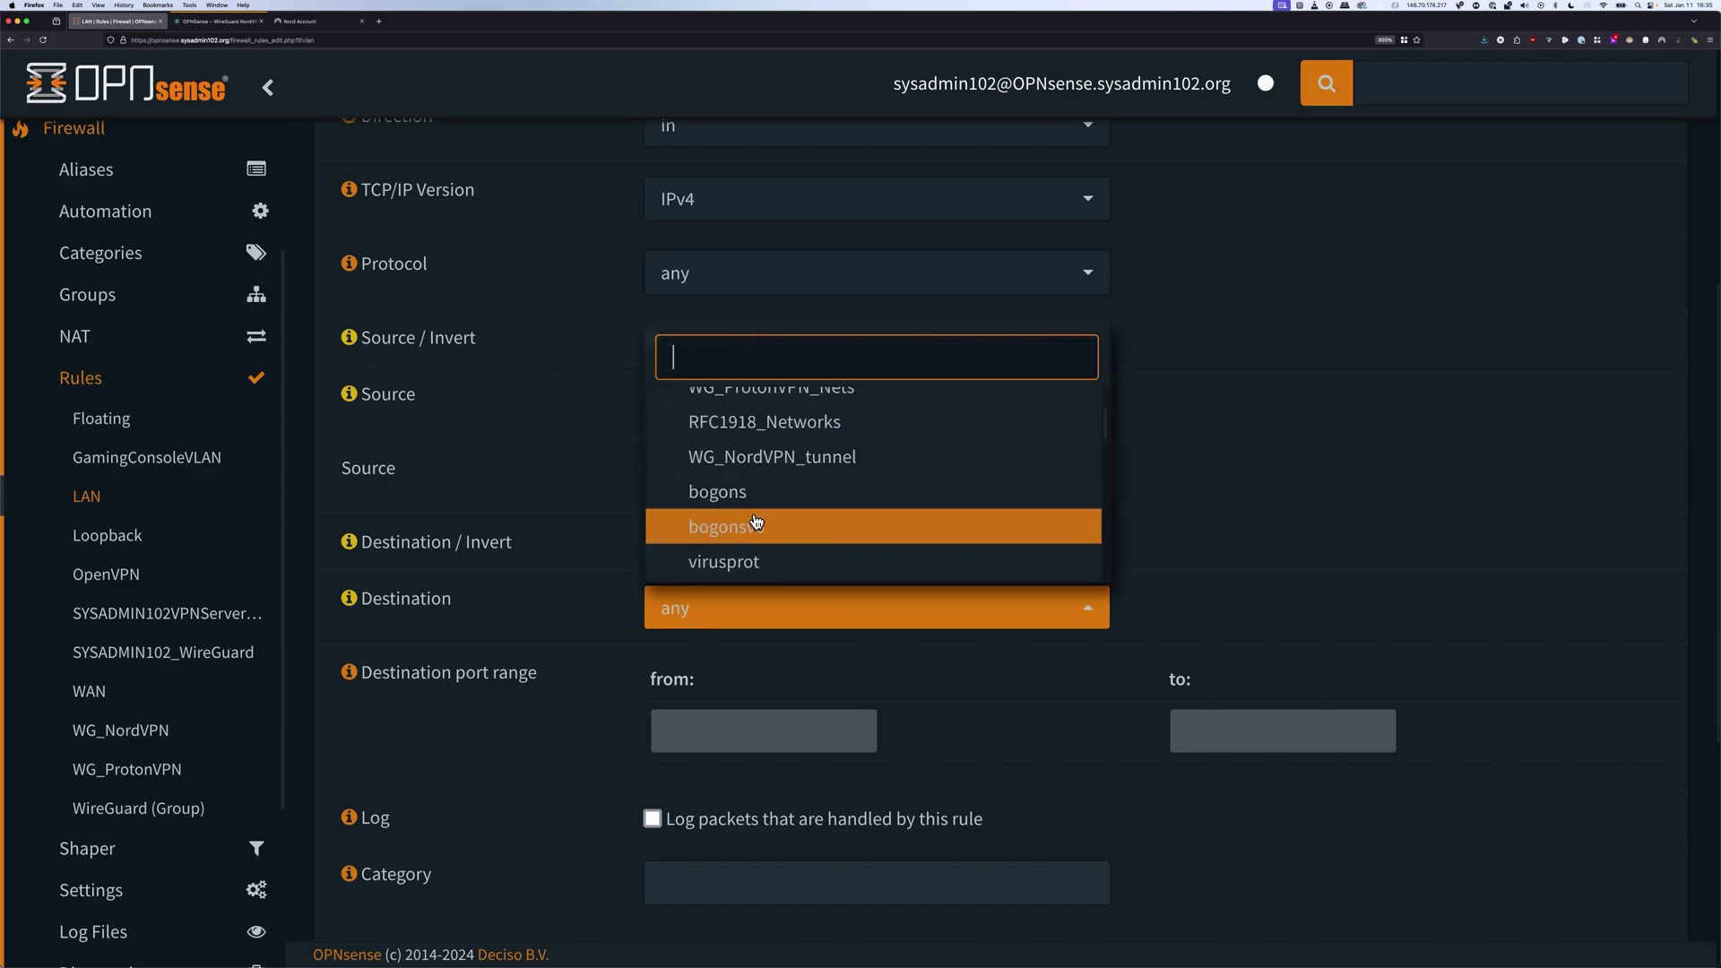
{"action": "scroll", "coordinate": [767, 523], "scroll_direction": "up", "scroll_amount": 1}
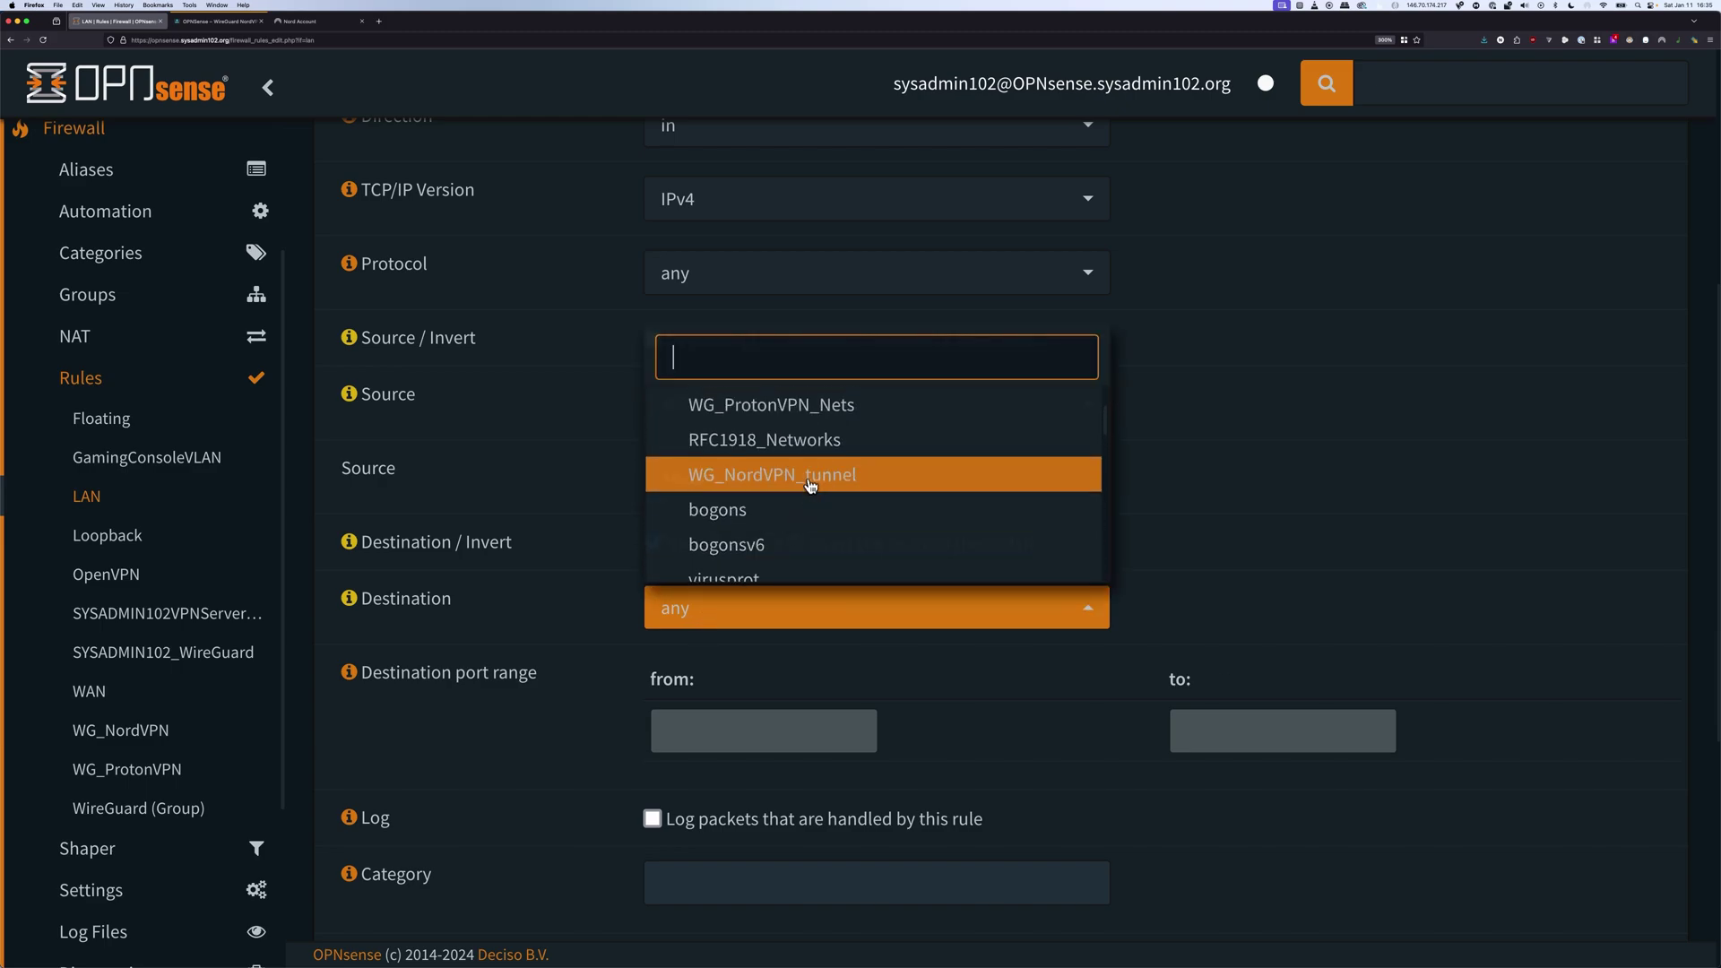
{"action": "left_click", "coordinate": [749, 455]}
Set the rule's gateway to WAN_NordVPN - 138.199.9.143 and save the rule
{"action": "scroll", "coordinate": [1360, 496], "scroll_direction": "down", "scroll_amount": 2}
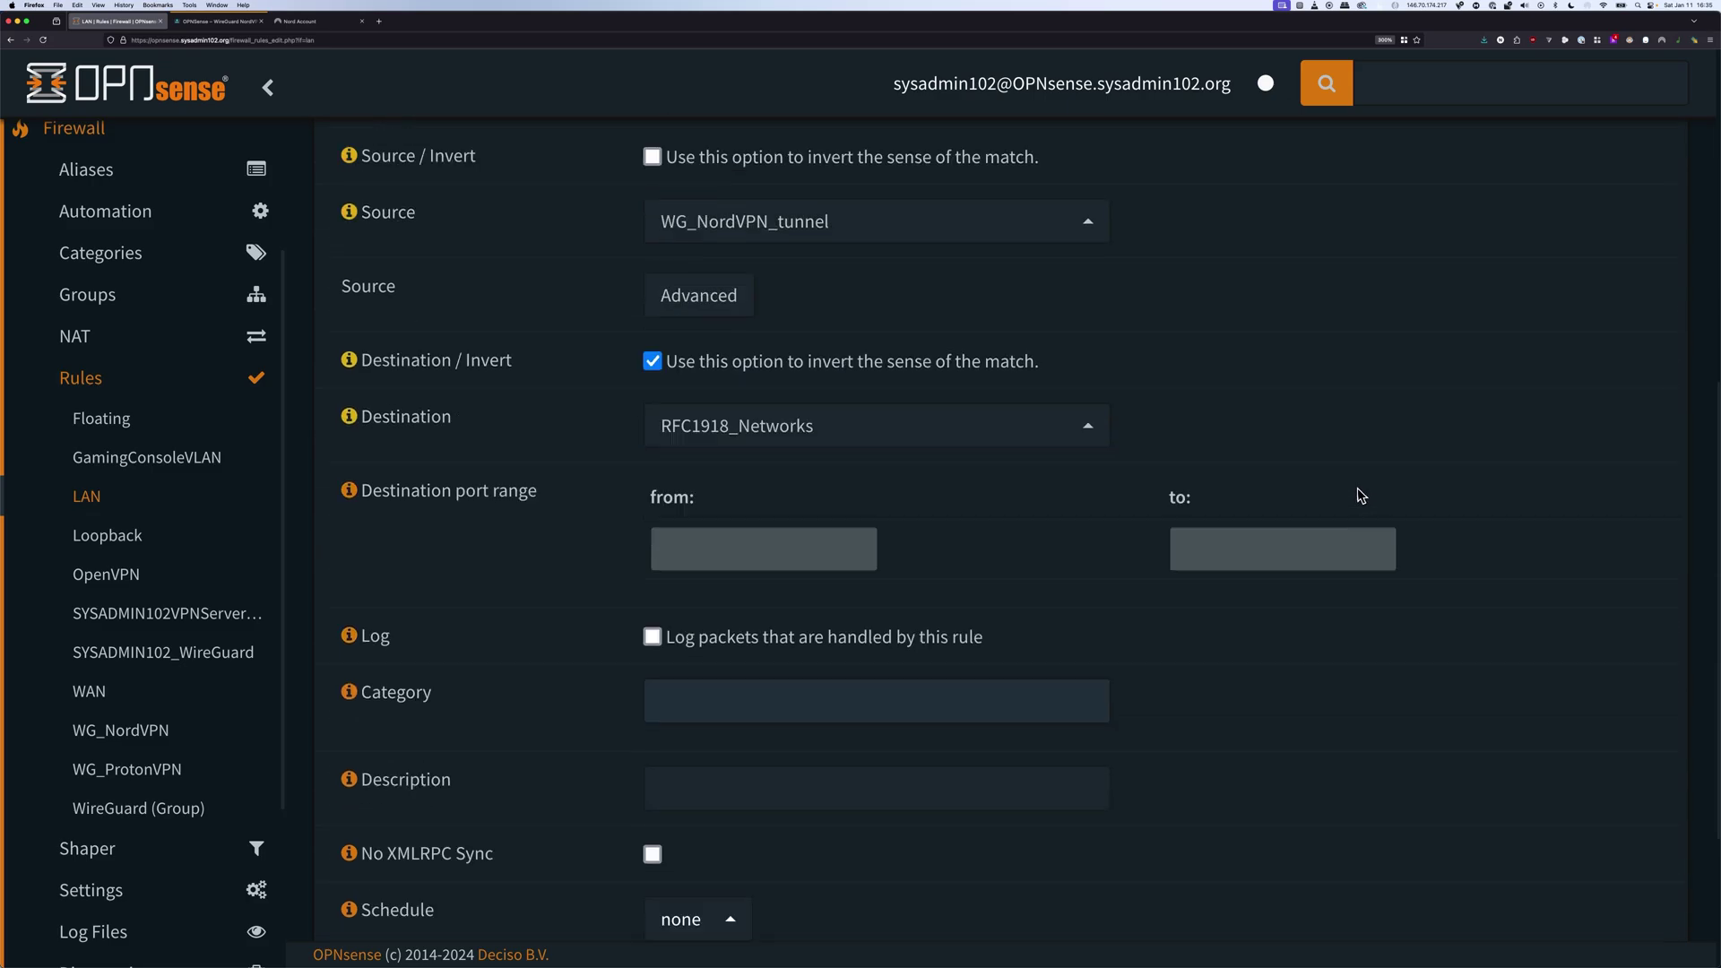
{"action": "scroll", "coordinate": [1360, 495], "scroll_direction": "down", "scroll_amount": 3}
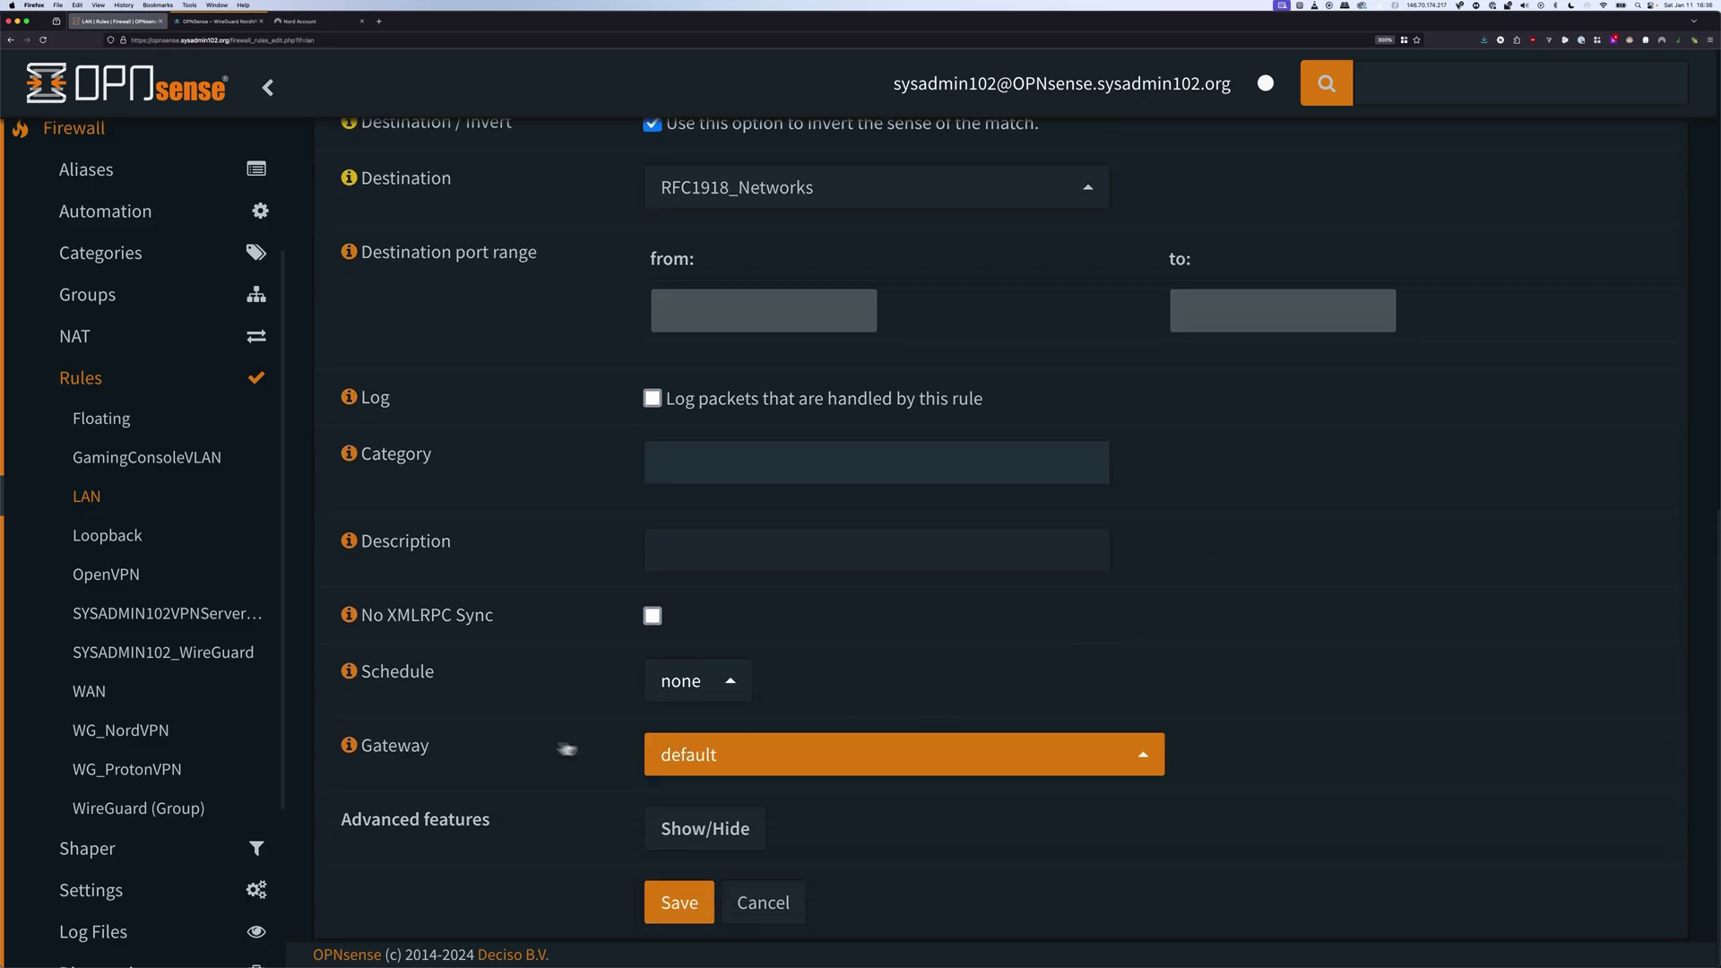
{"action": "left_click", "coordinate": [720, 754]}
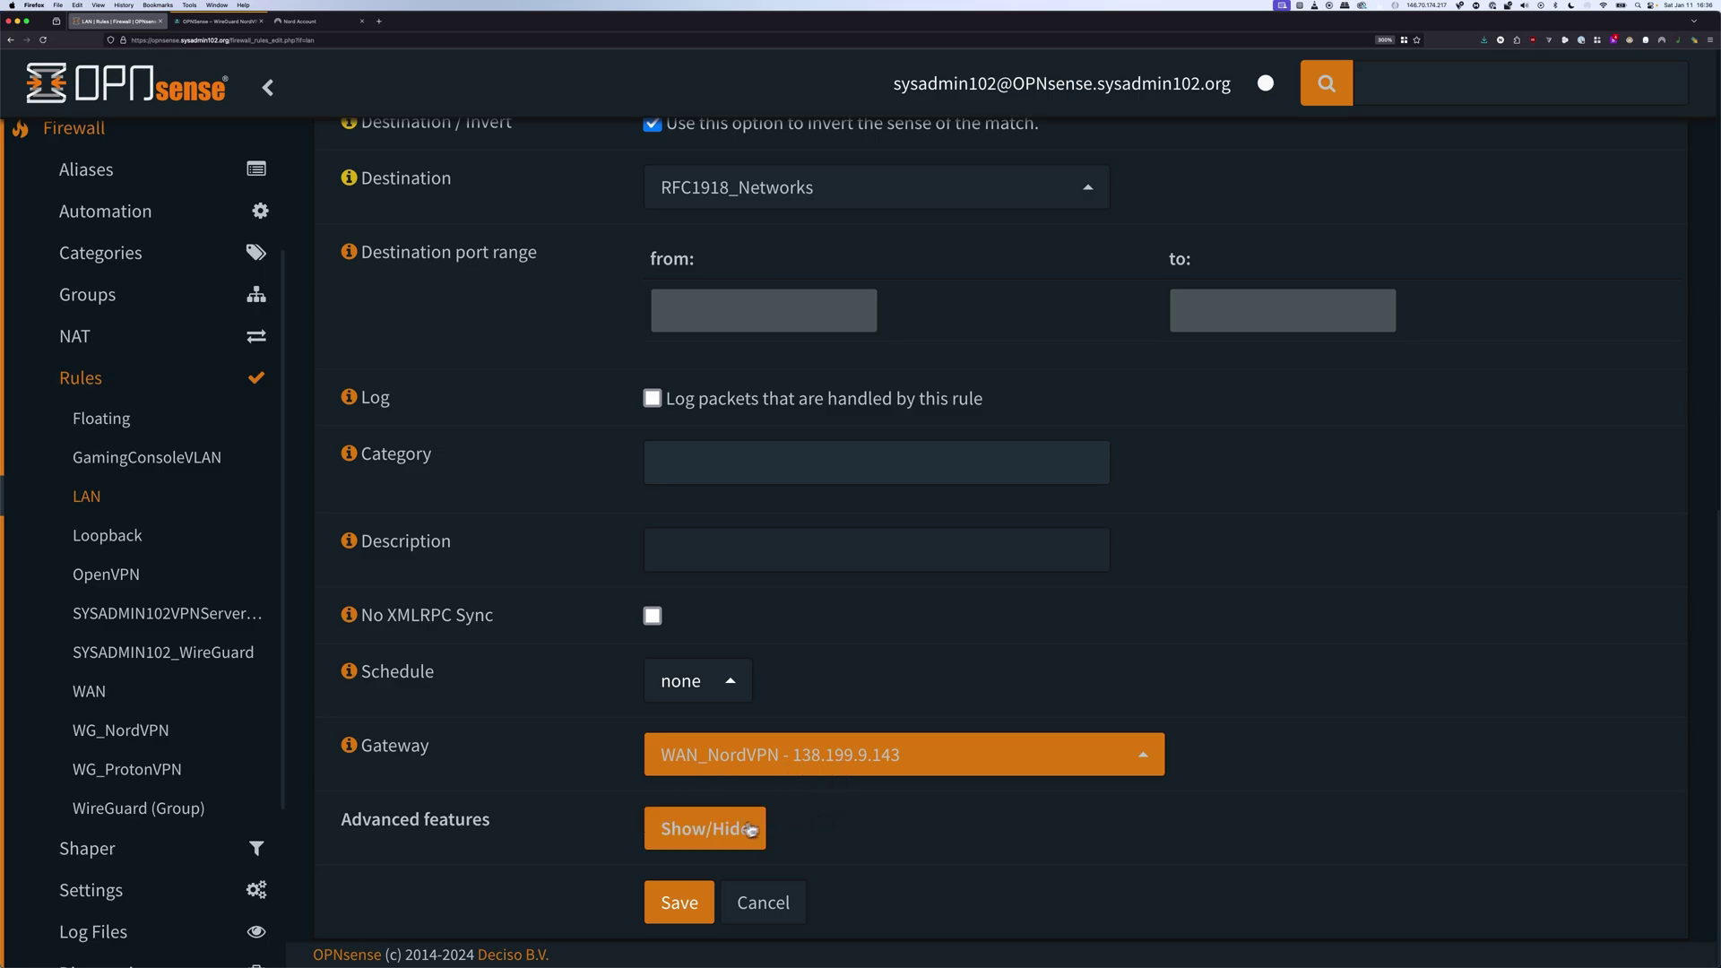
{"action": "left_click", "coordinate": [679, 902]}
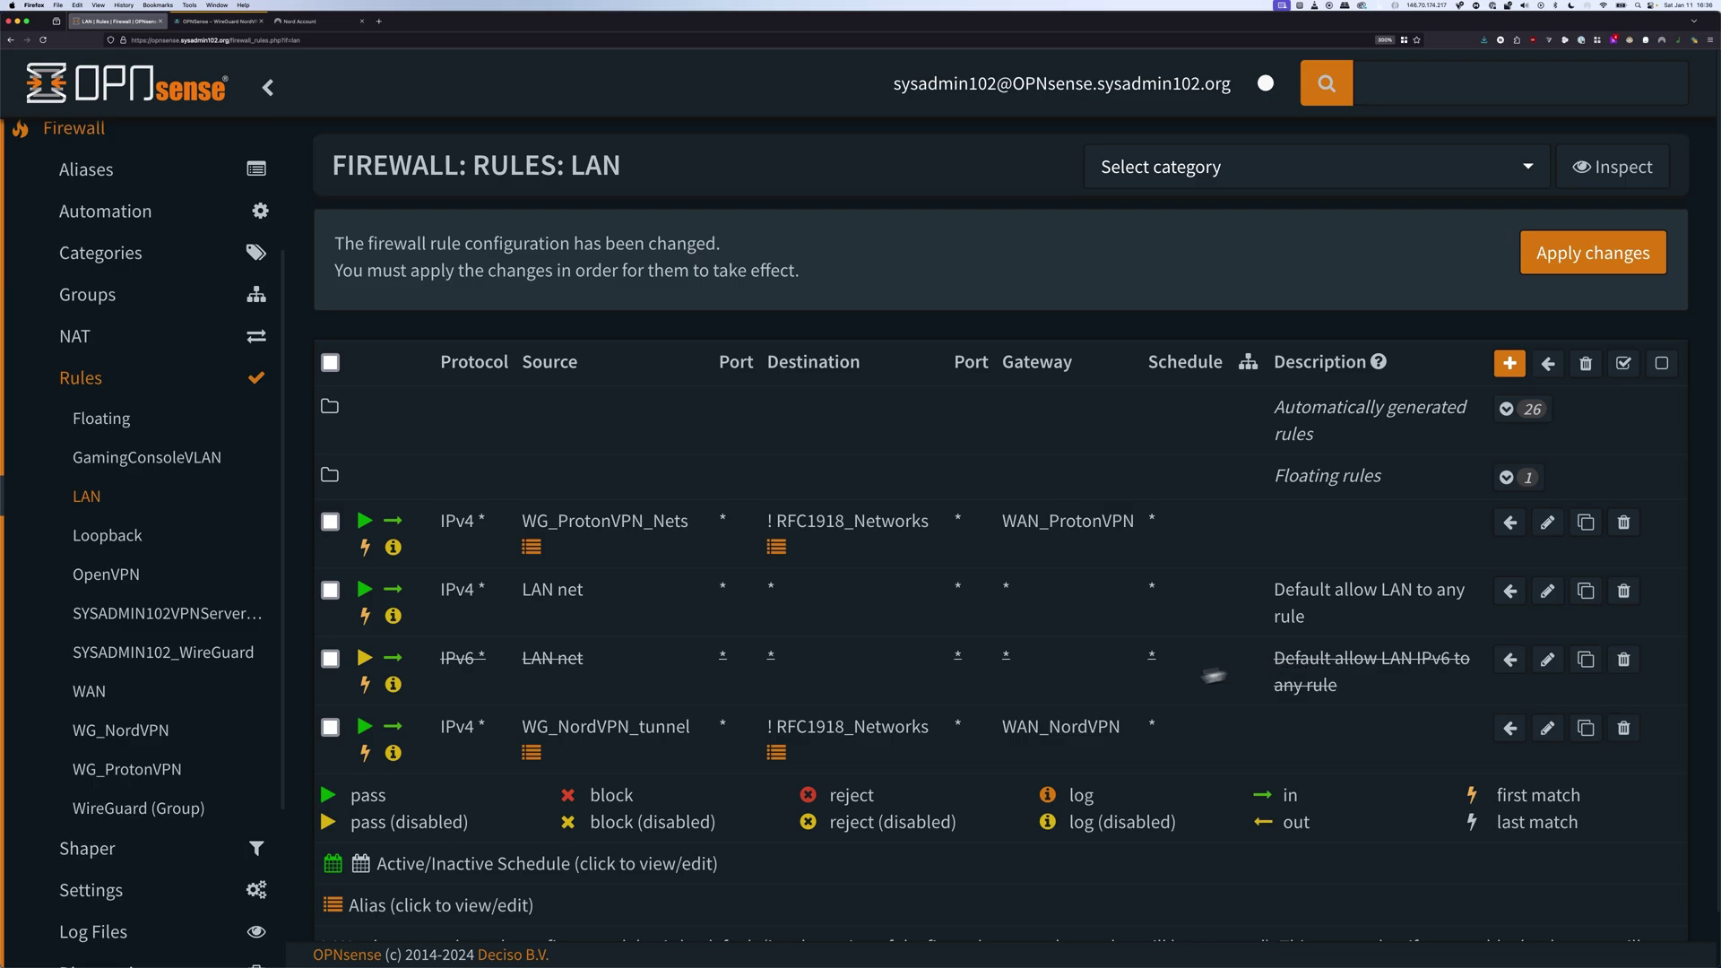
{"action": "mouse_move", "coordinate": [549, 726]}
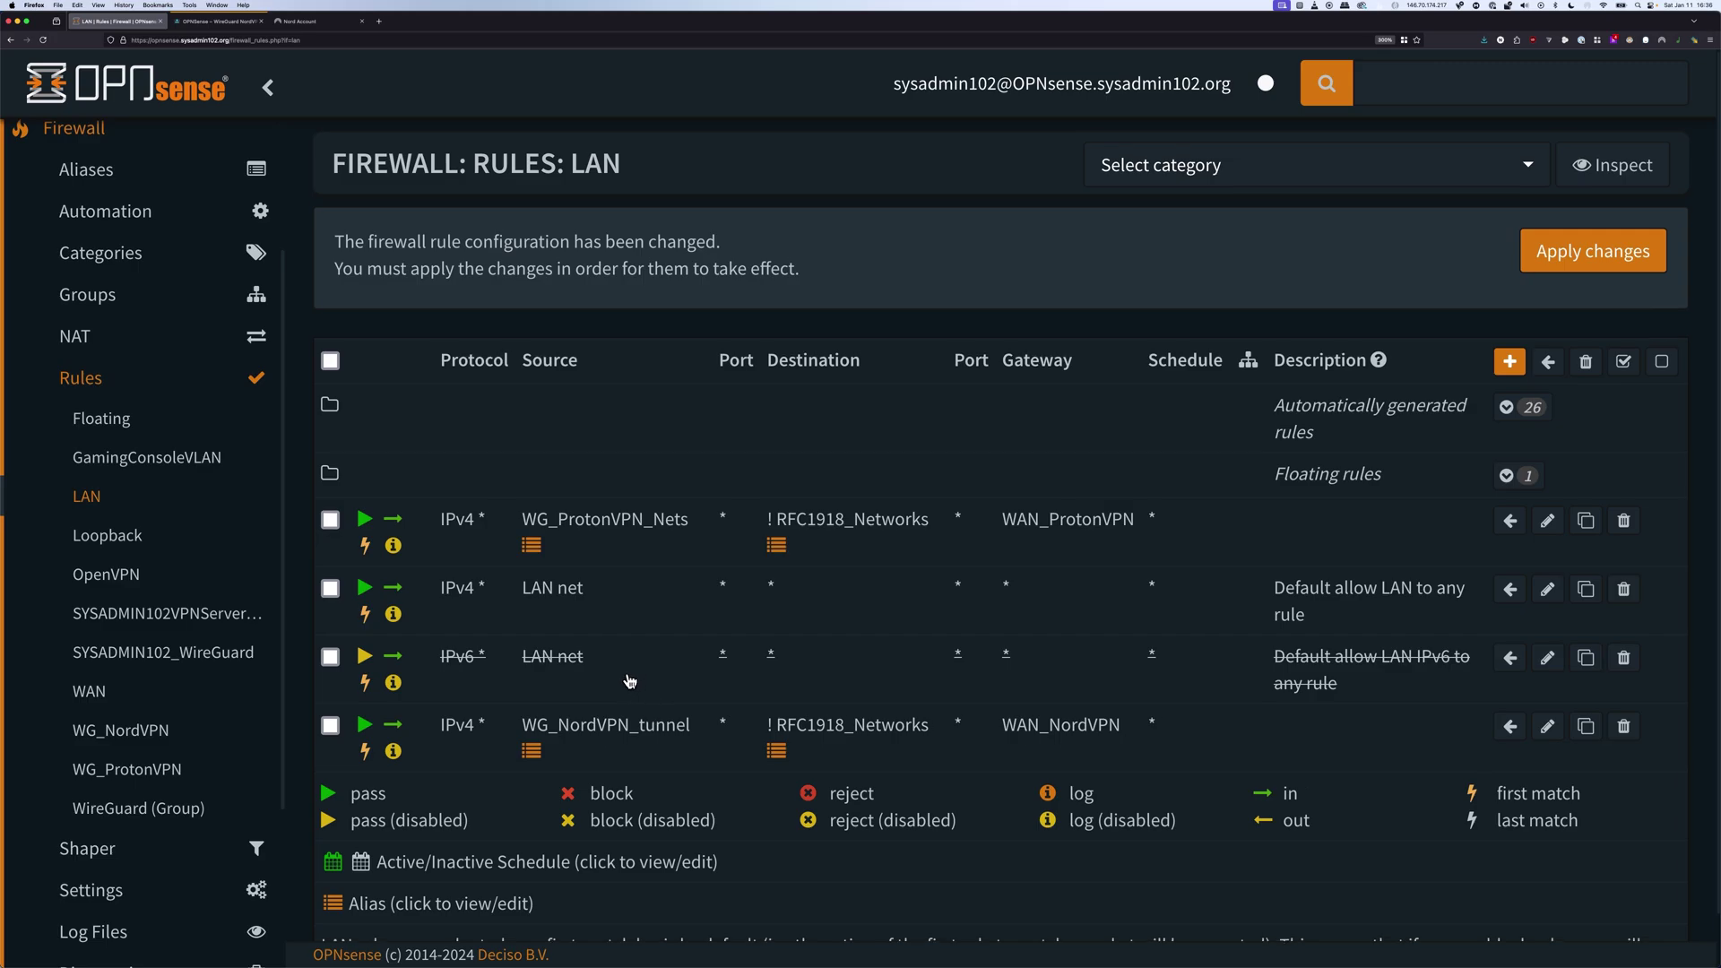
Move the LAN rule with source WG_NordVPN_tunnel above the default allow LAN to any rule and apply the changes
{"action": "scroll", "coordinate": [628, 699], "scroll_direction": "down", "scroll_amount": 1}
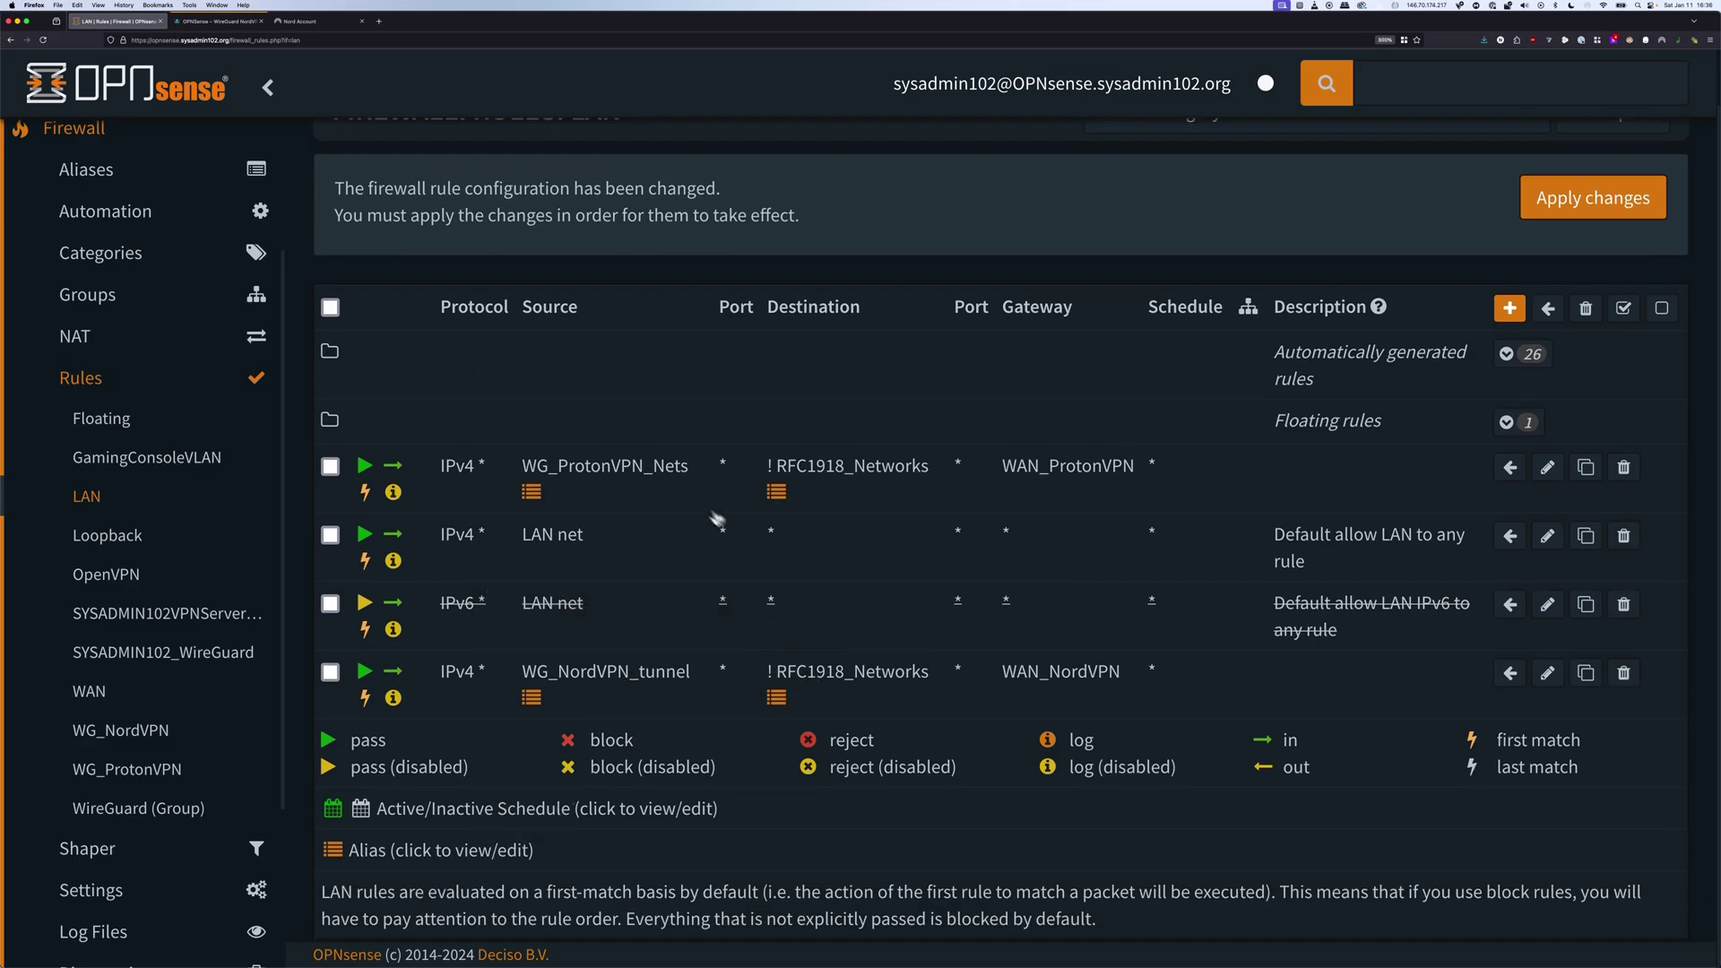
{"action": "left_click", "coordinate": [331, 672]}
{"action": "left_click", "coordinate": [1509, 535]}
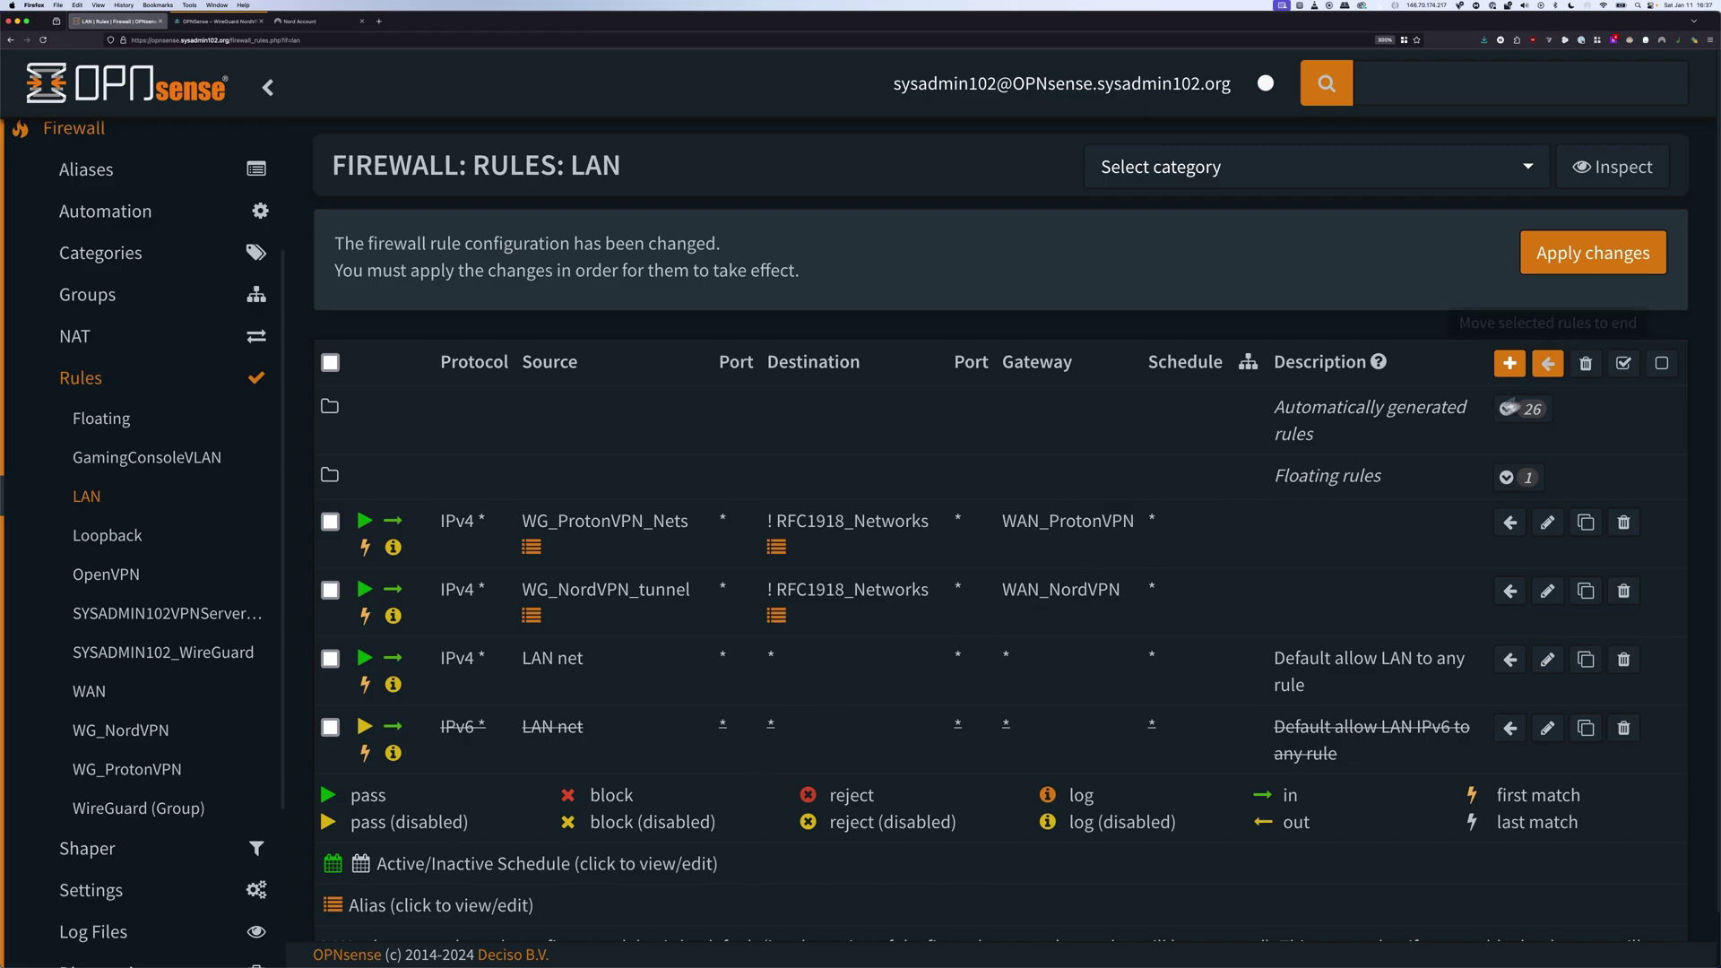
{"action": "left_click", "coordinate": [1603, 257]}
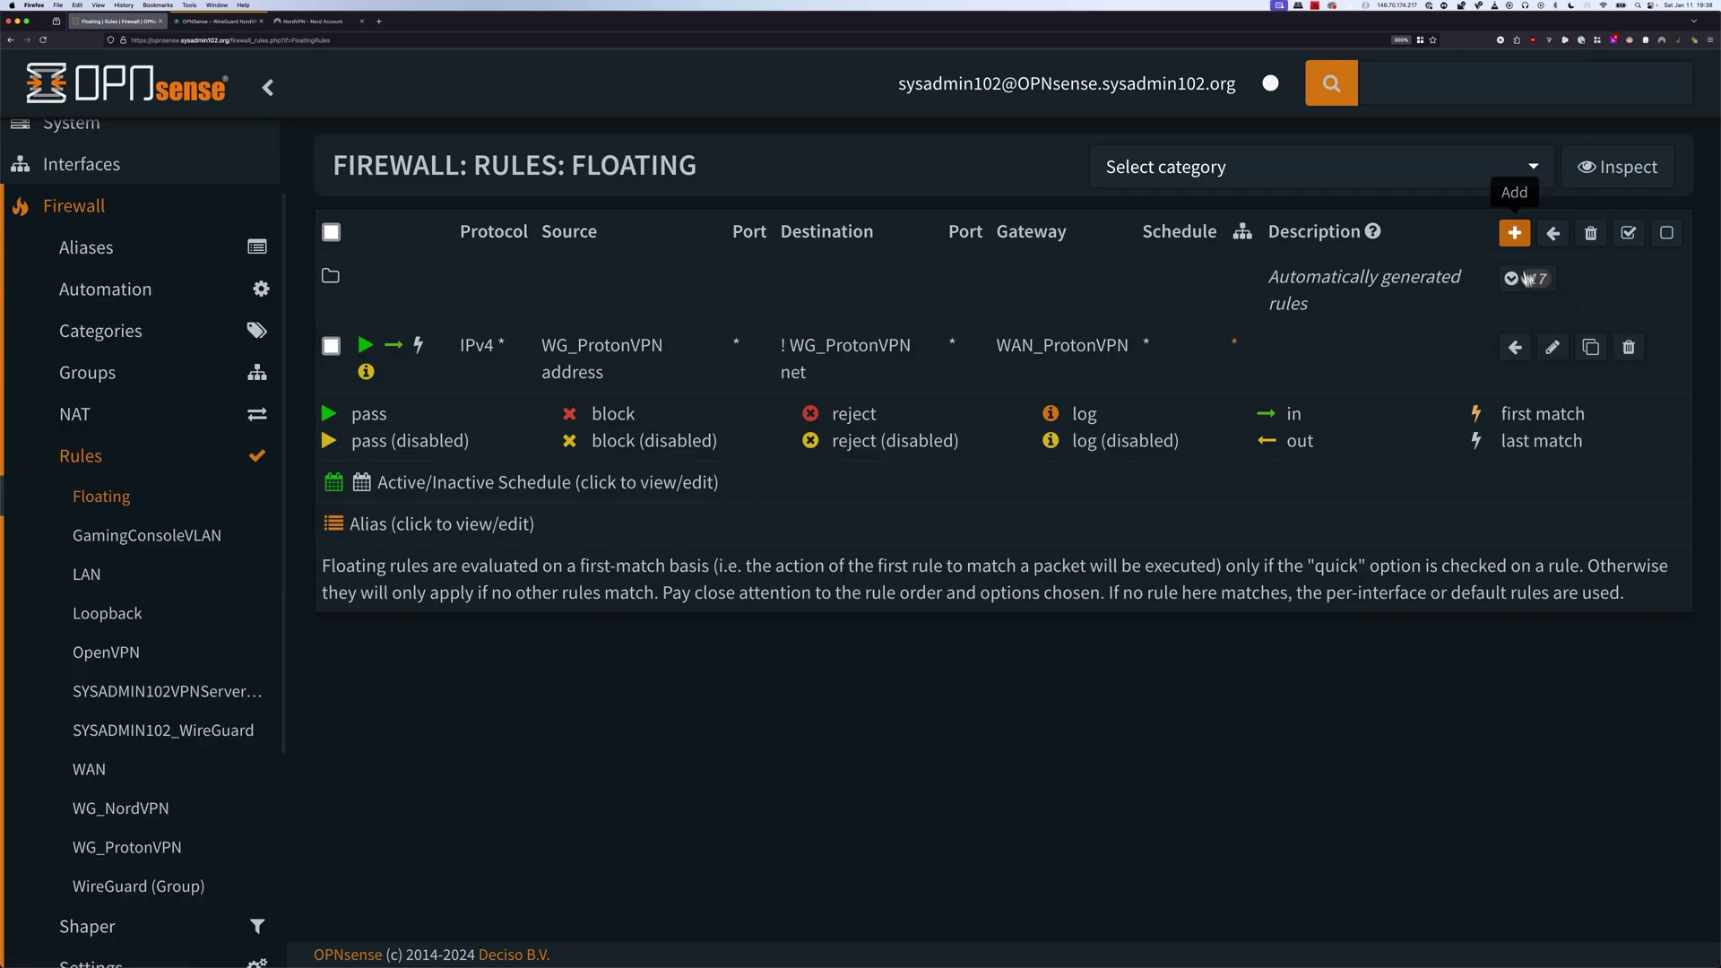
Add a floating firewall rule with Quick matching turned off and WG_NordVPN address as its source
{"action": "left_click", "coordinate": [1514, 234]}
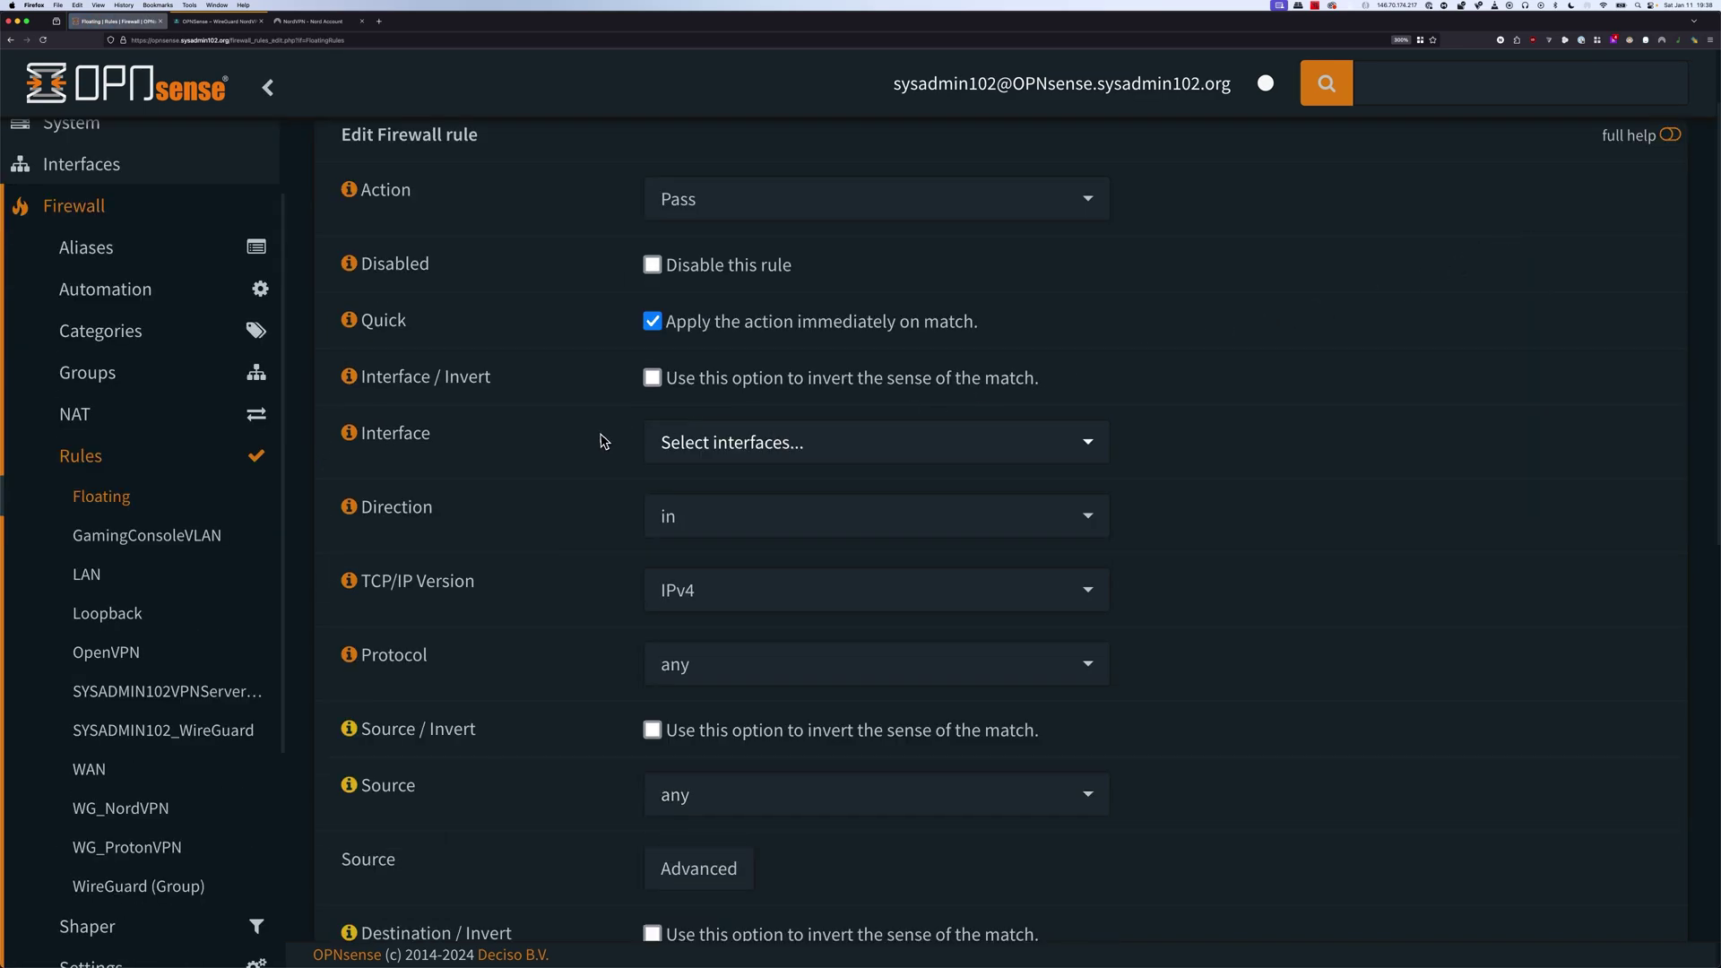
{"action": "scroll", "coordinate": [599, 430], "scroll_direction": "down", "scroll_amount": 1}
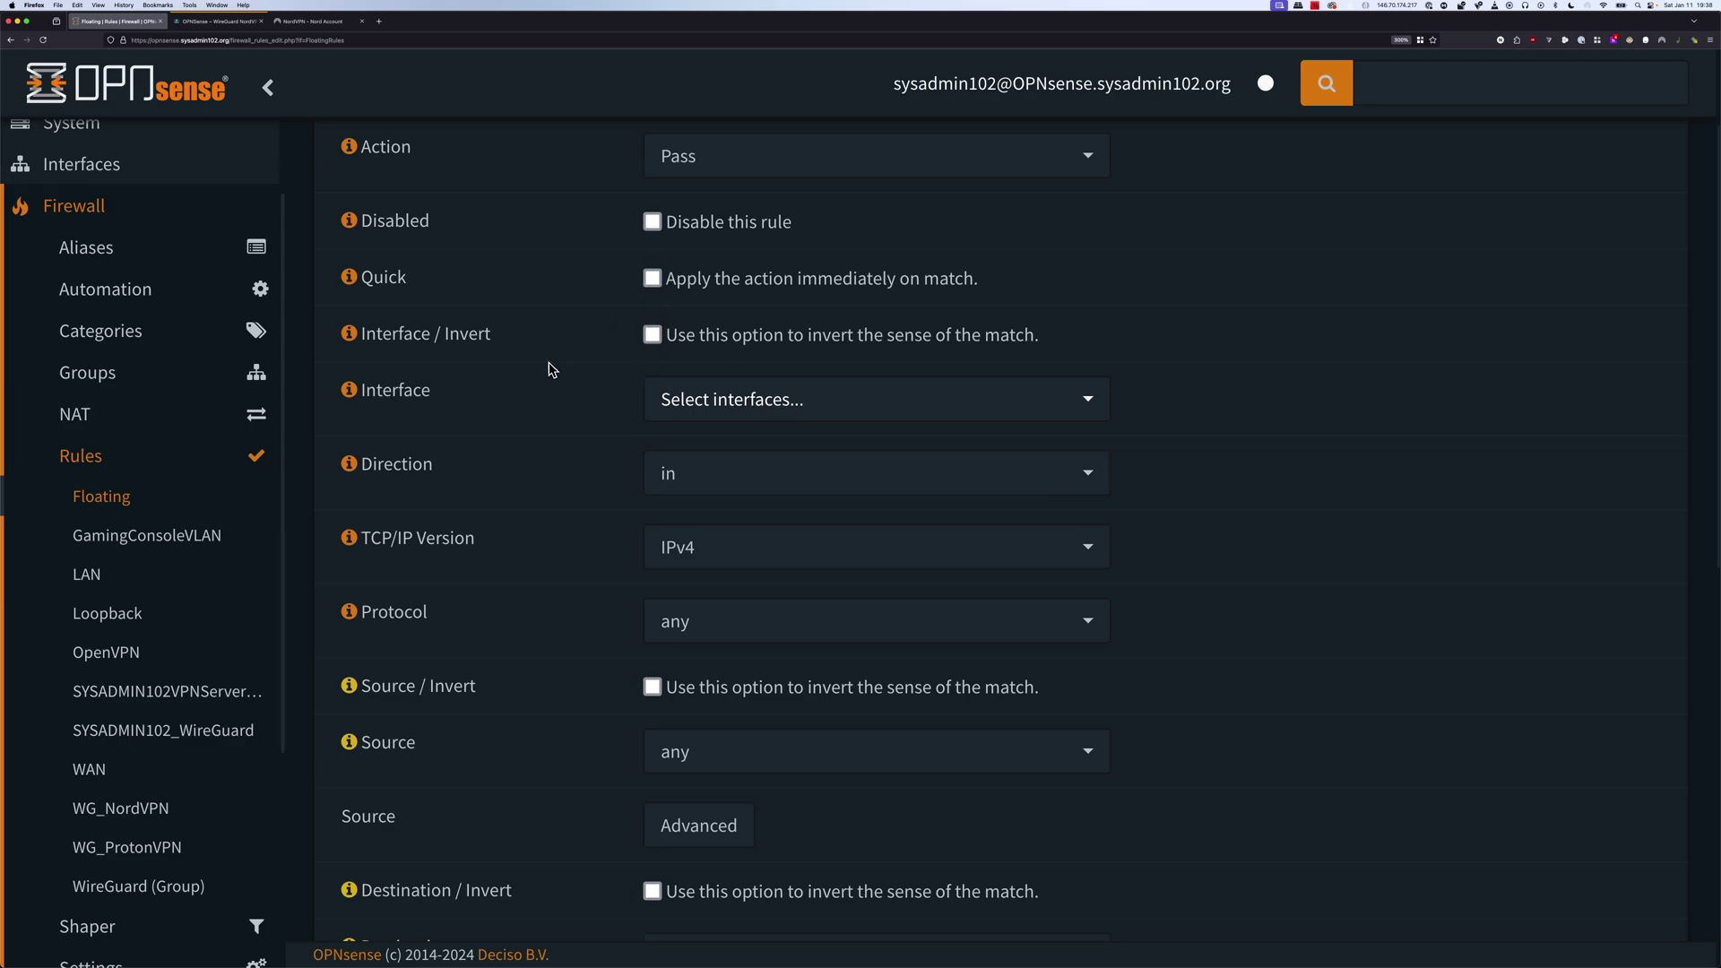
{"action": "scroll", "coordinate": [423, 753], "scroll_direction": "down", "scroll_amount": 5}
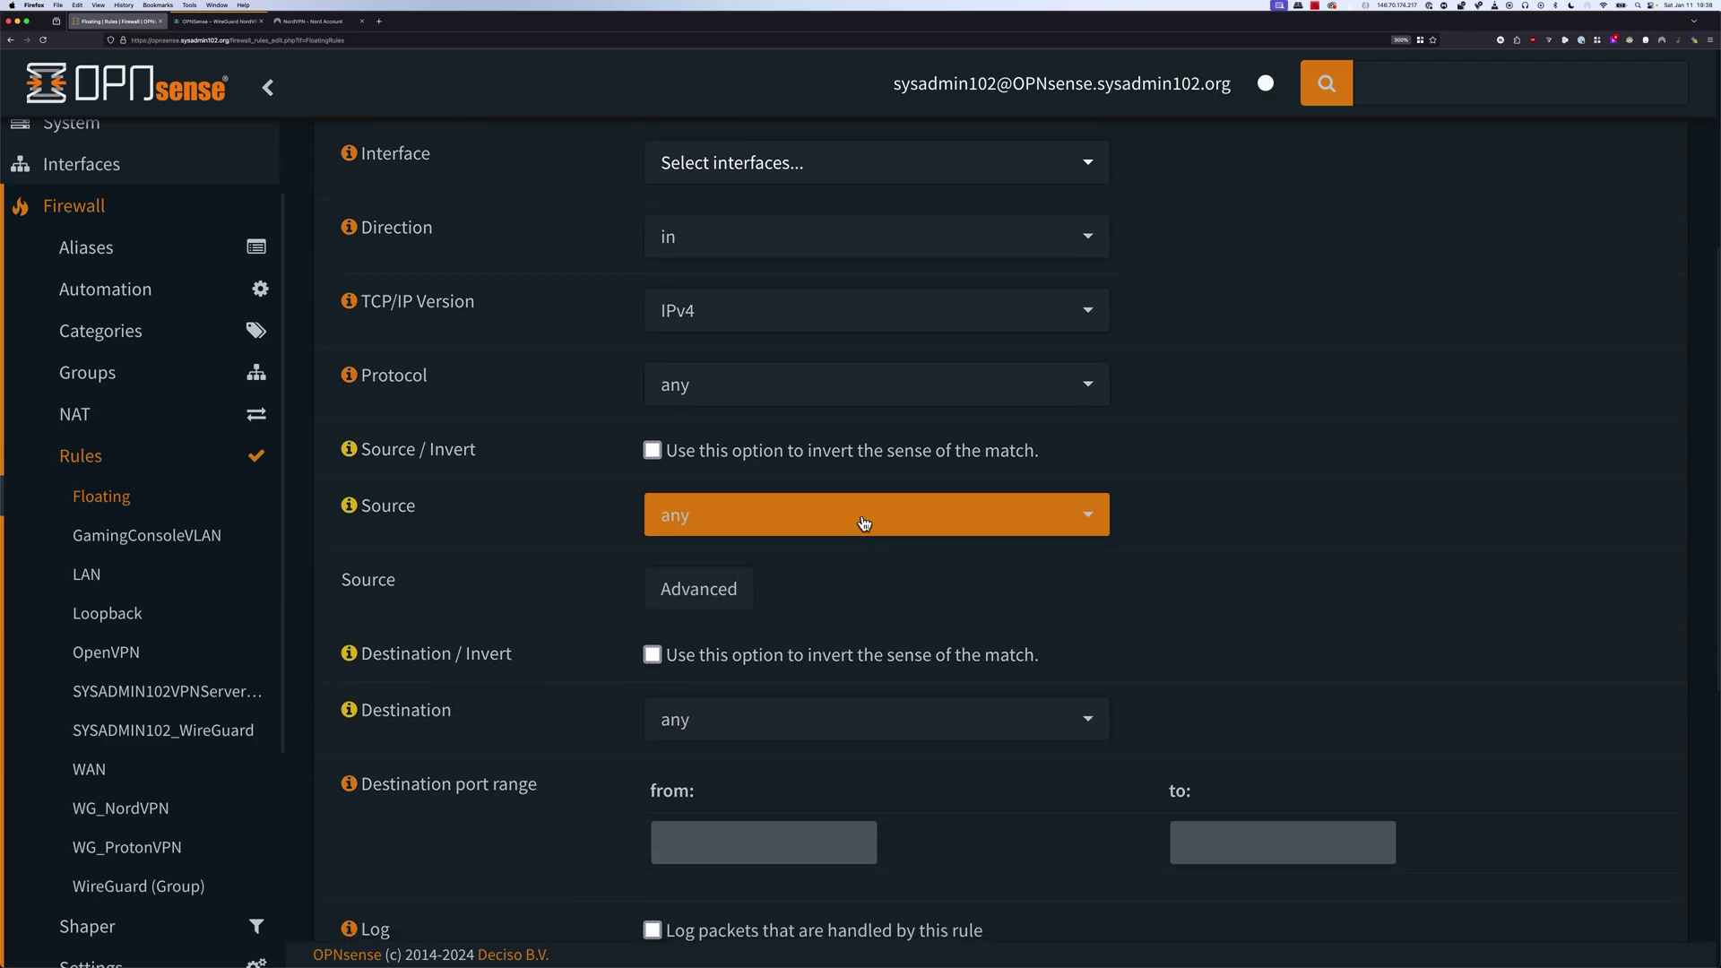
{"action": "left_click", "coordinate": [859, 522]}
{"action": "scroll", "coordinate": [834, 645], "scroll_direction": "down", "scroll_amount": 5}
{"action": "scroll", "coordinate": [826, 681], "scroll_direction": "down", "scroll_amount": 3}
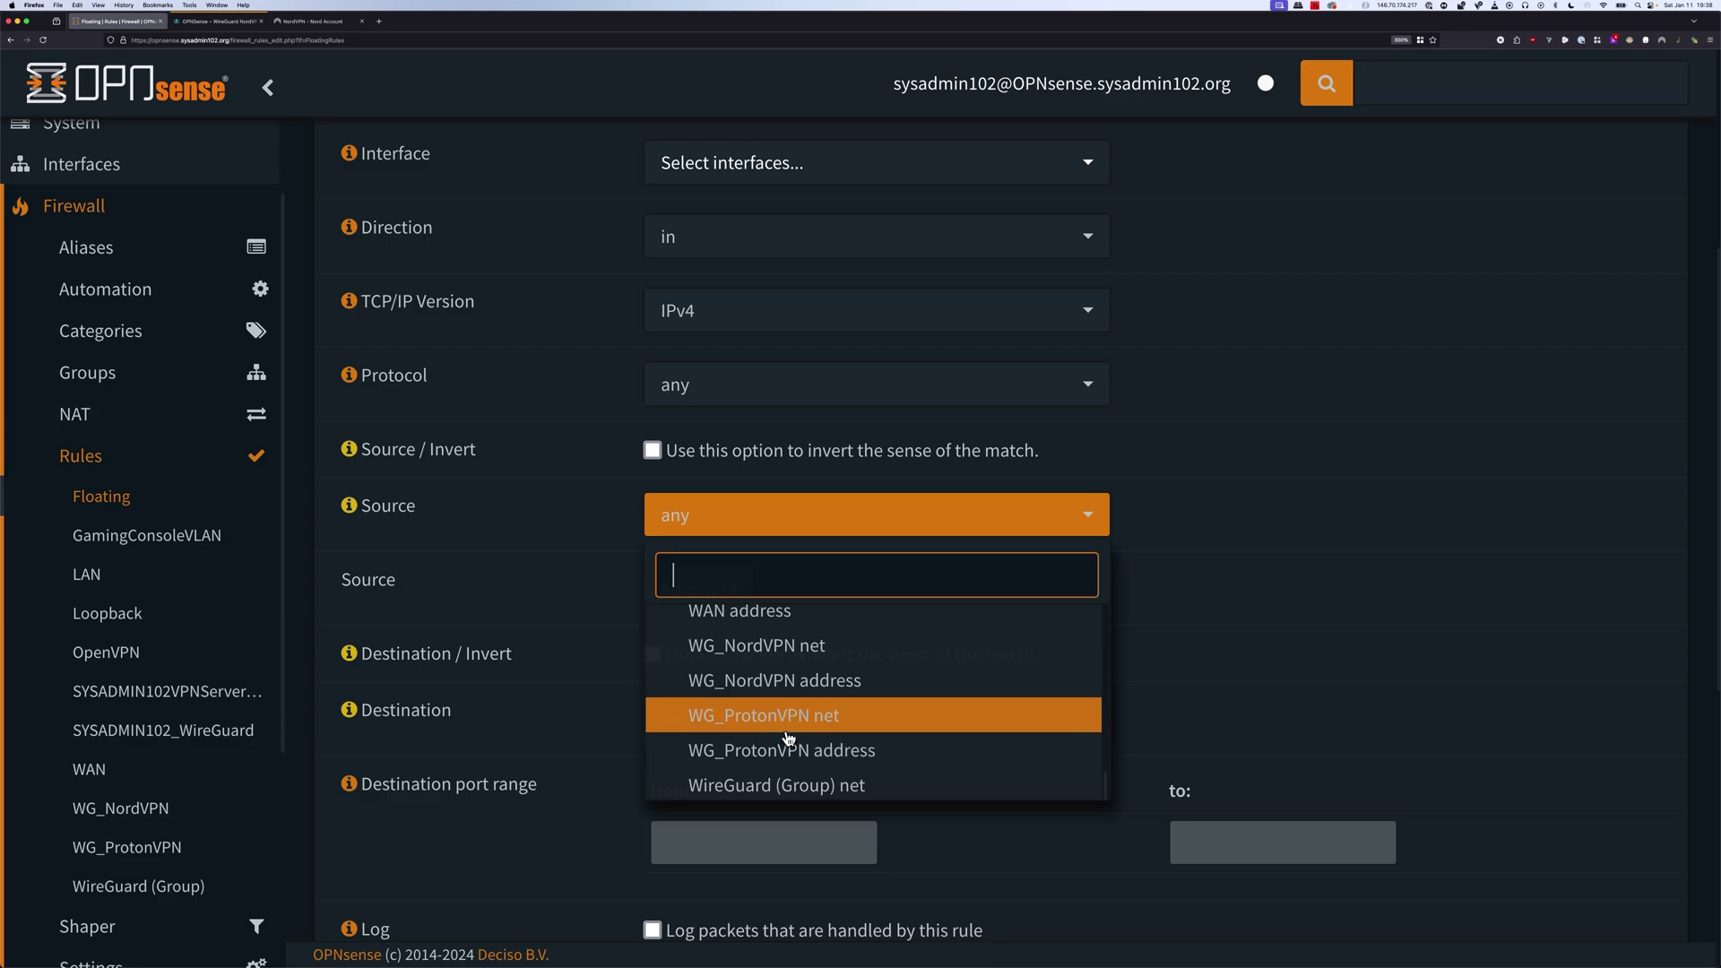
{"action": "left_click", "coordinate": [787, 689]}
Set the floating rule's destination to WG_NordVPN net with the destination match inverted
{"action": "scroll", "coordinate": [1237, 607], "scroll_direction": "down", "scroll_amount": 2}
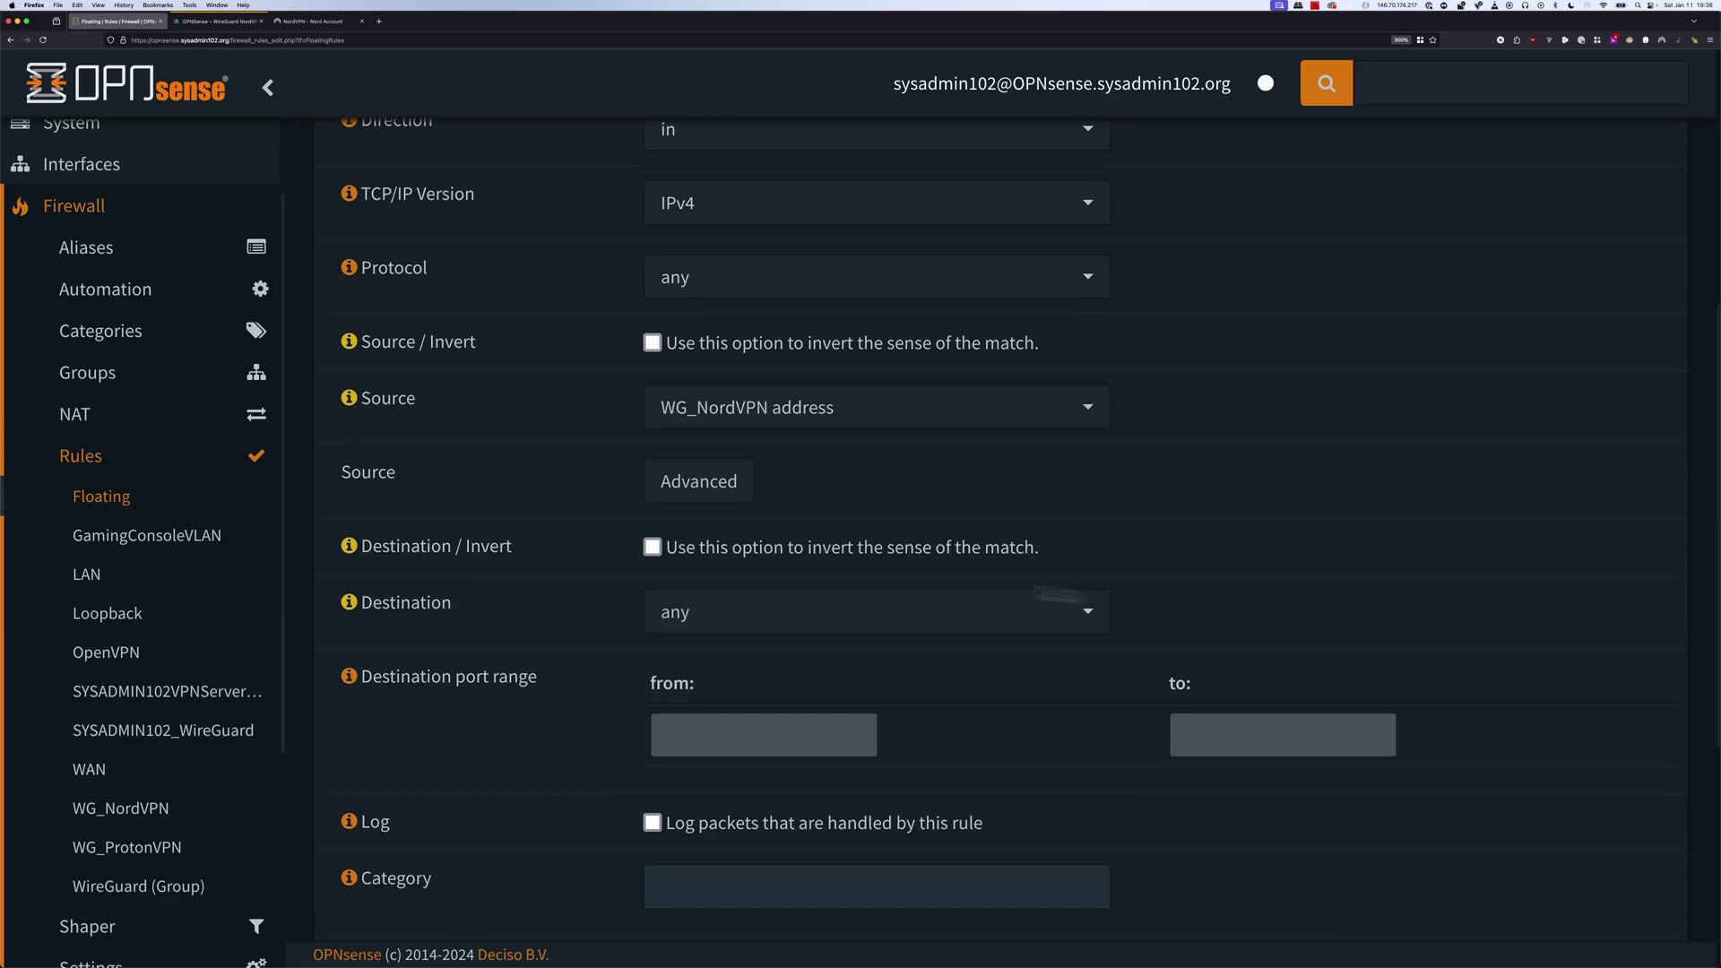
{"action": "left_click", "coordinate": [651, 550]}
{"action": "left_click", "coordinate": [772, 627]}
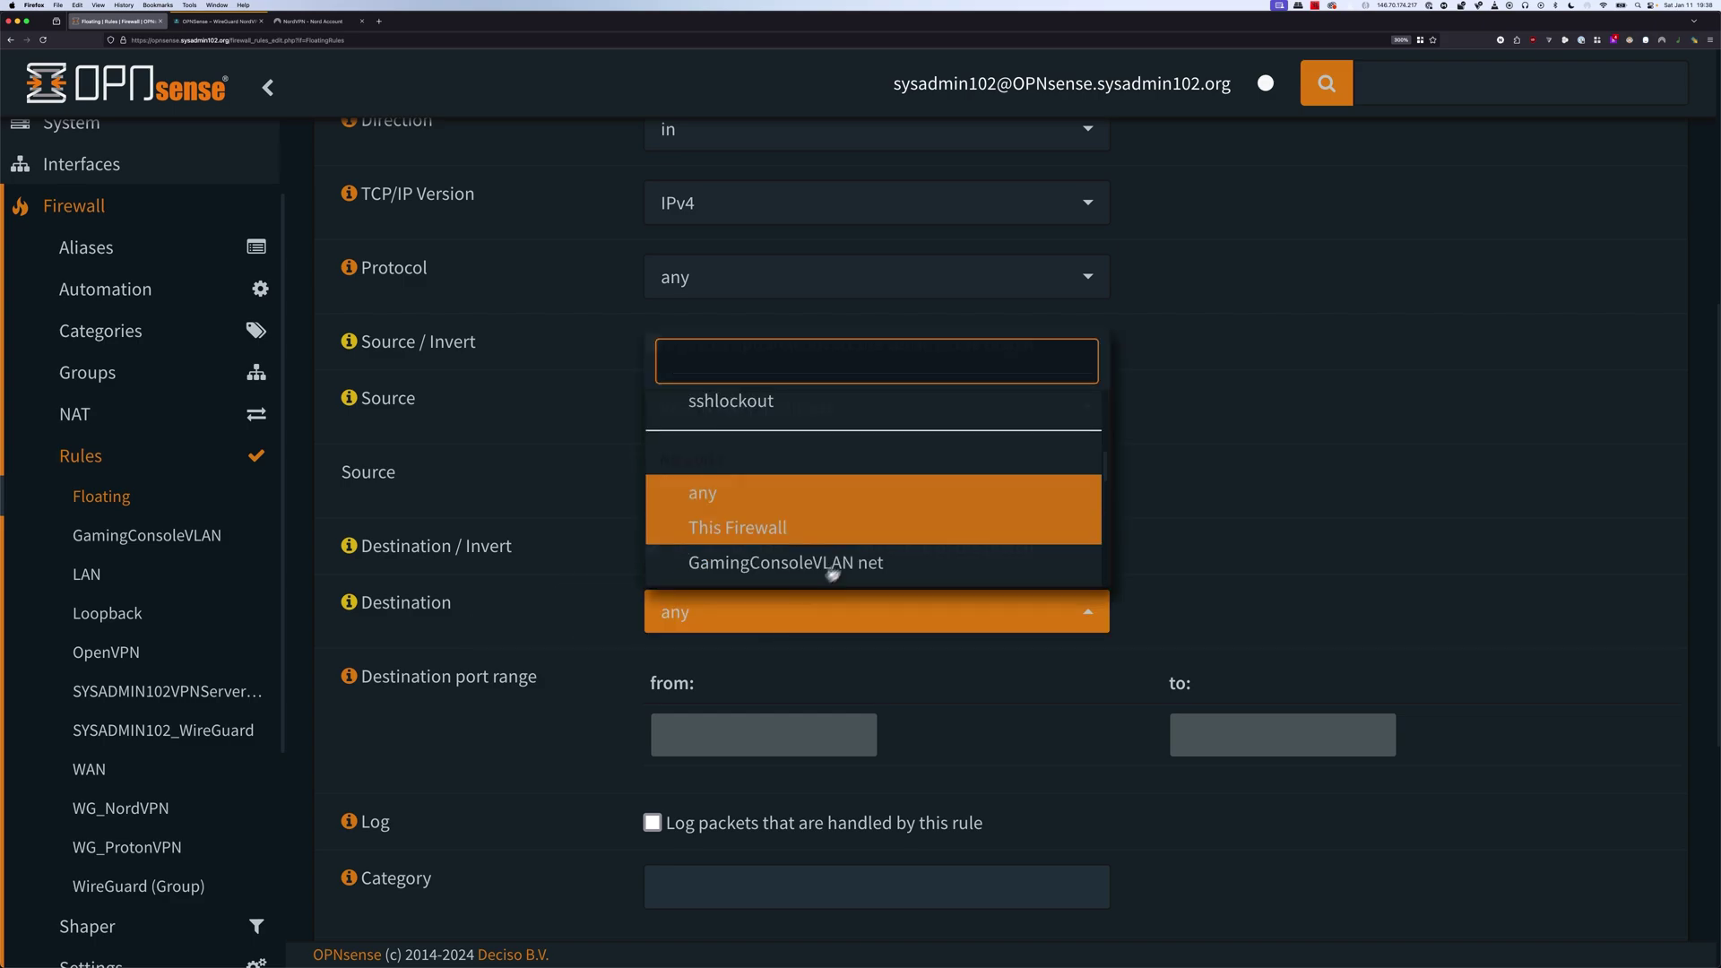
{"action": "scroll", "coordinate": [874, 537], "scroll_direction": "down", "scroll_amount": 5}
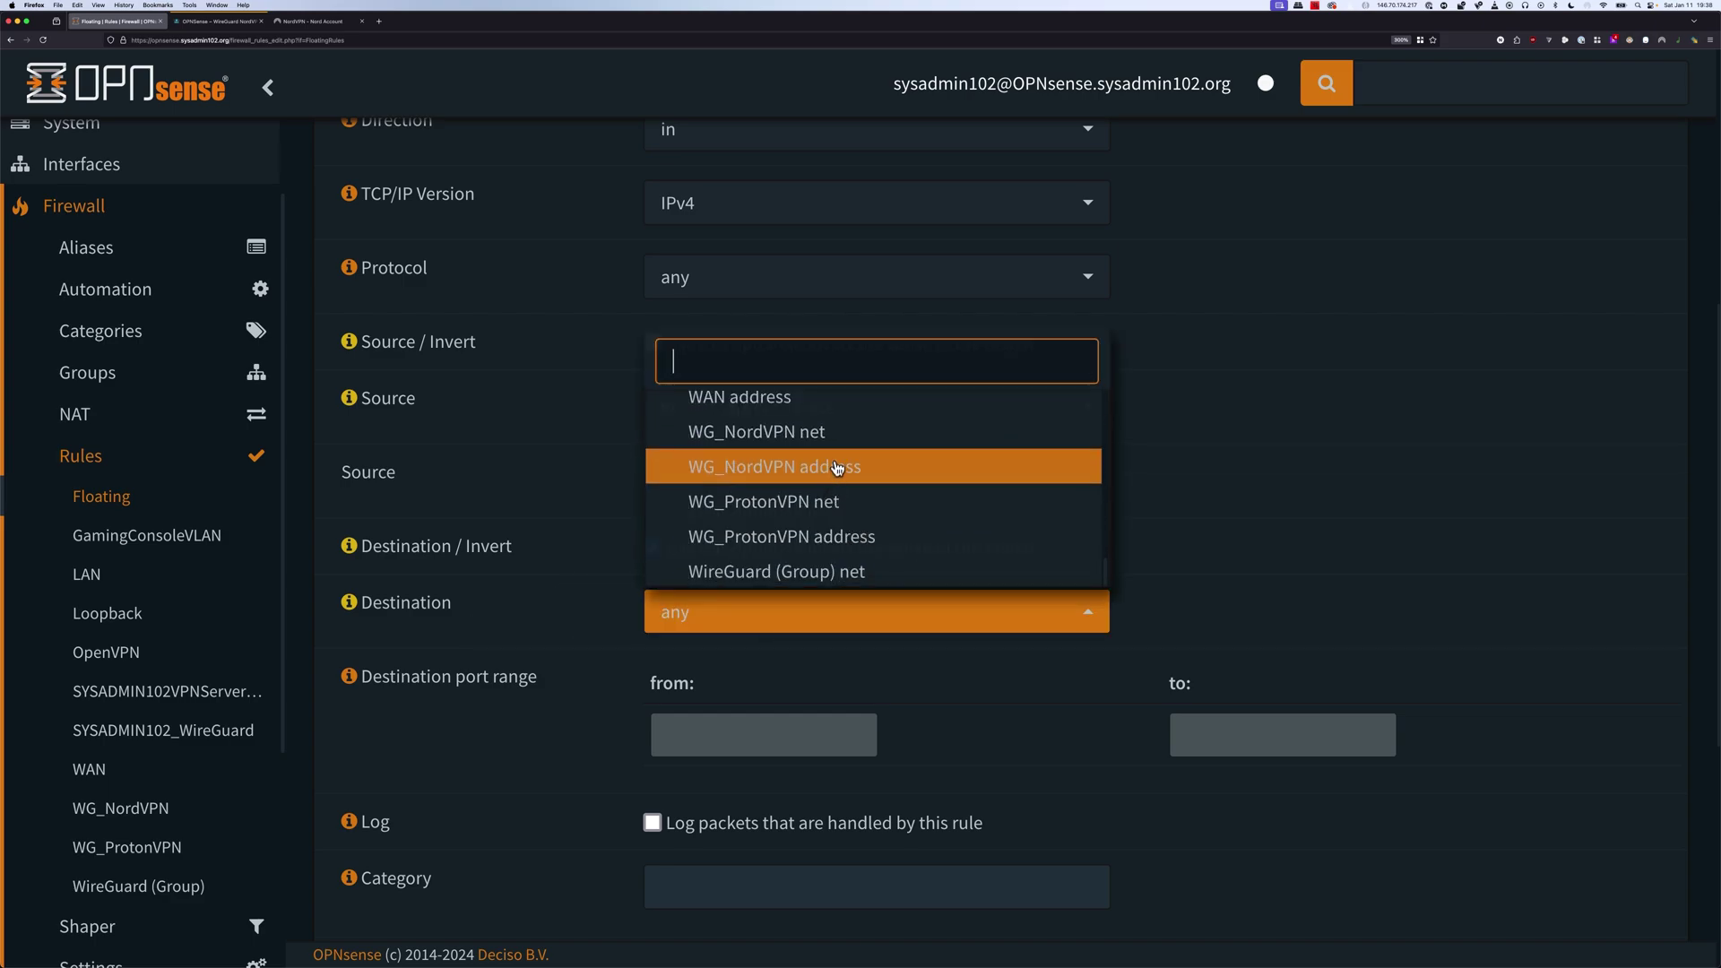
{"action": "left_click", "coordinate": [837, 438]}
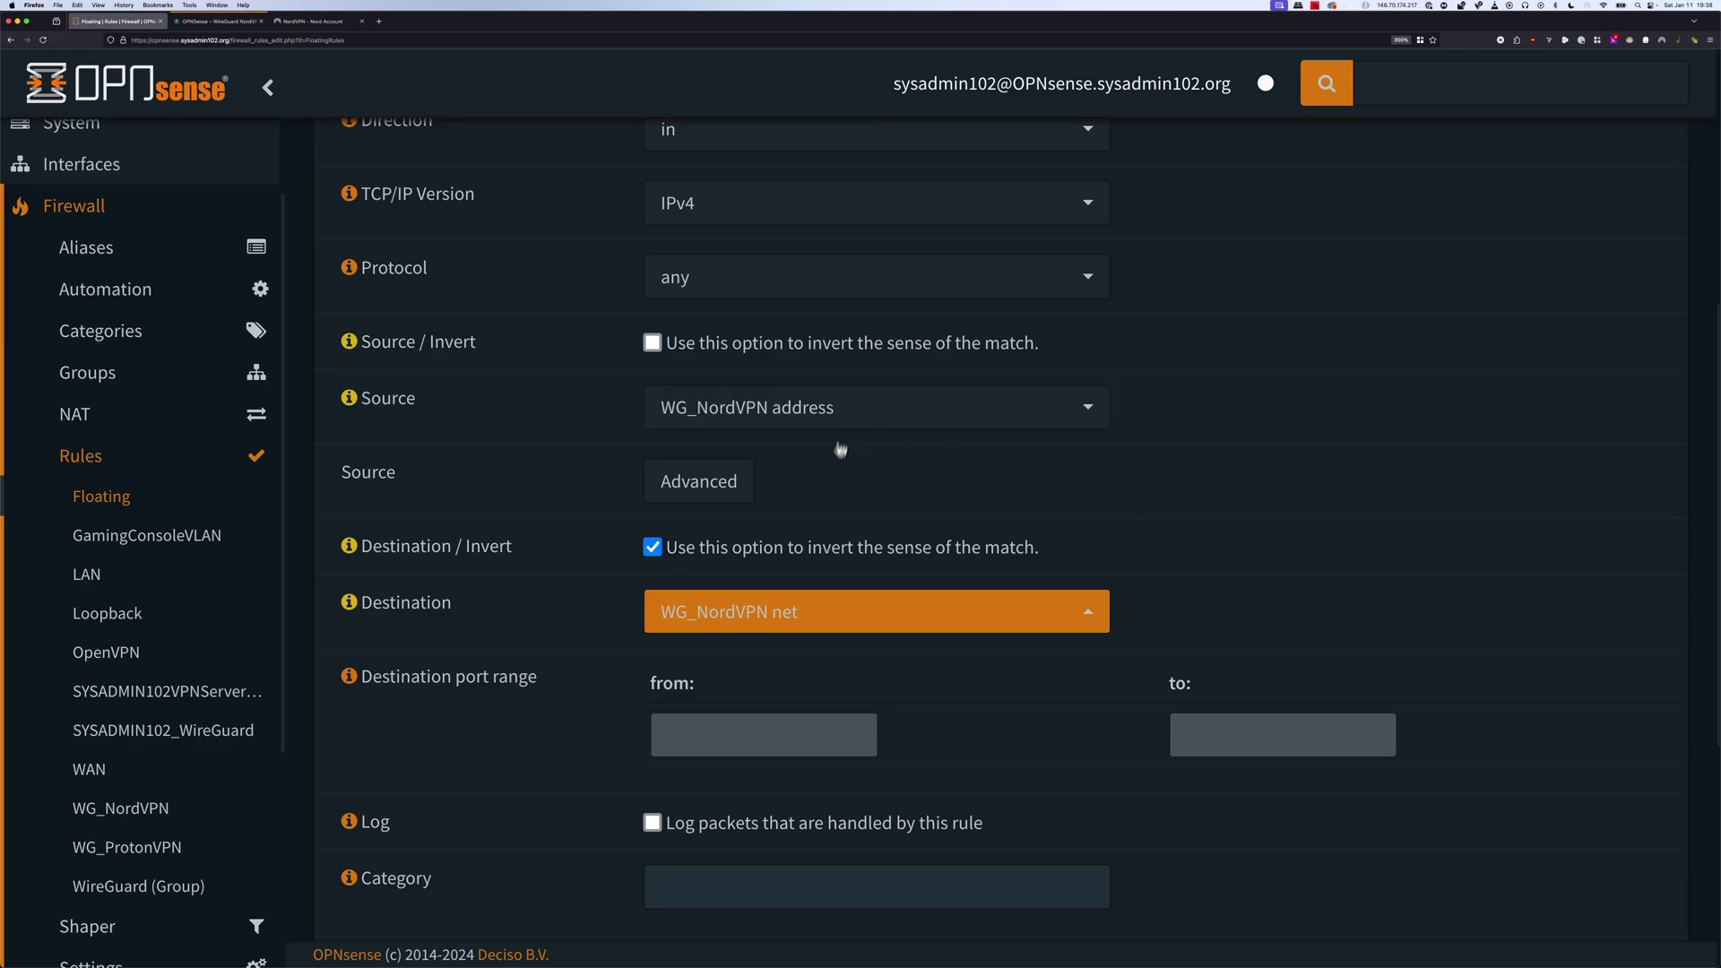
{"action": "left_click", "coordinate": [1311, 569]}
Set the floating rule's gateway to WAN_NordVPN - 138.199.9.143 and enable allow options in its advanced features
{"action": "scroll", "coordinate": [1331, 568], "scroll_direction": "down", "scroll_amount": 5}
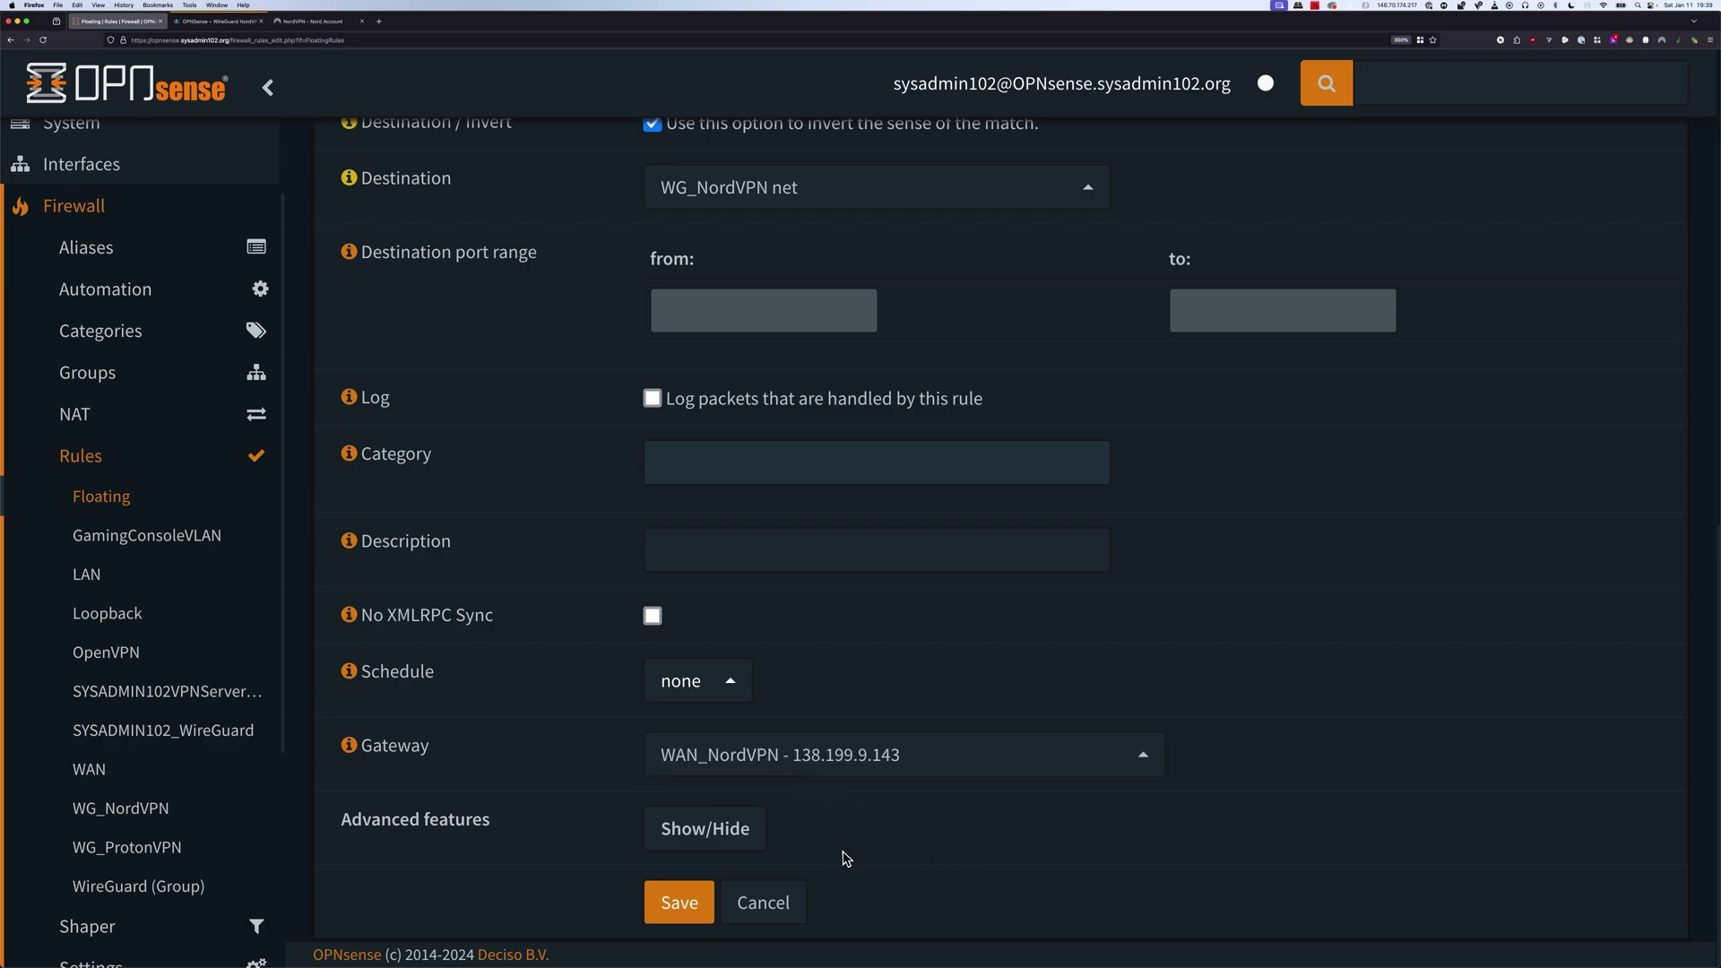
{"action": "left_click", "coordinate": [735, 846]}
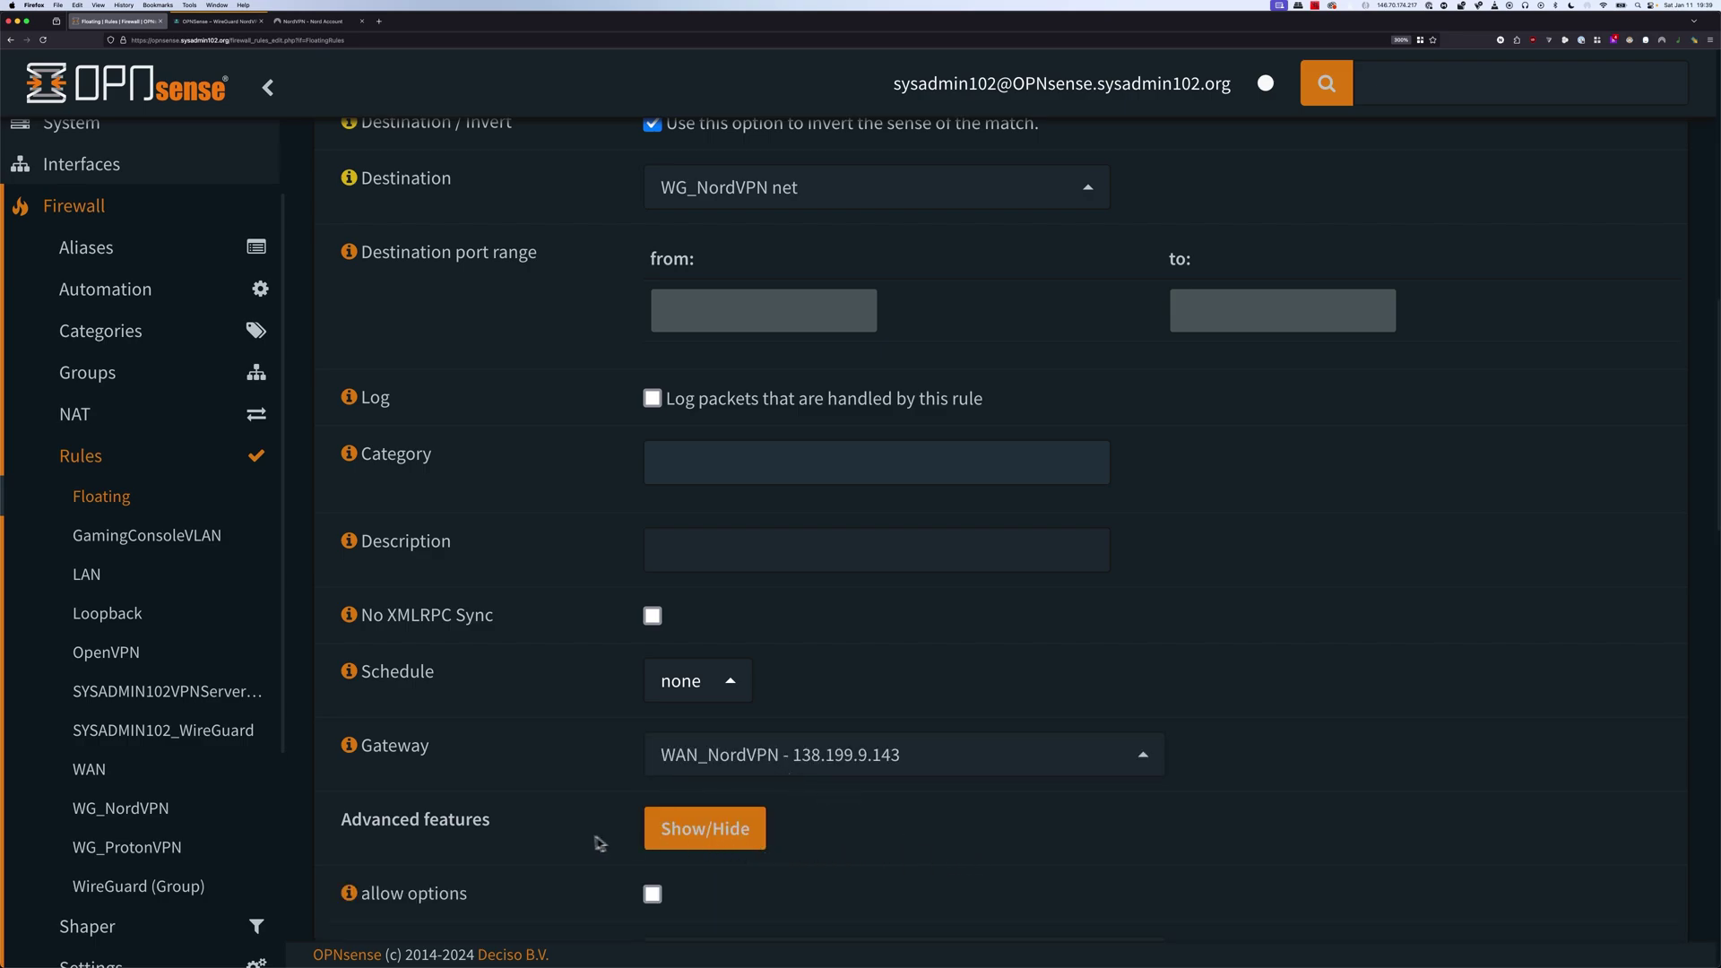
{"action": "scroll", "coordinate": [587, 842], "scroll_direction": "down", "scroll_amount": 2}
{"action": "left_click", "coordinate": [652, 787]}
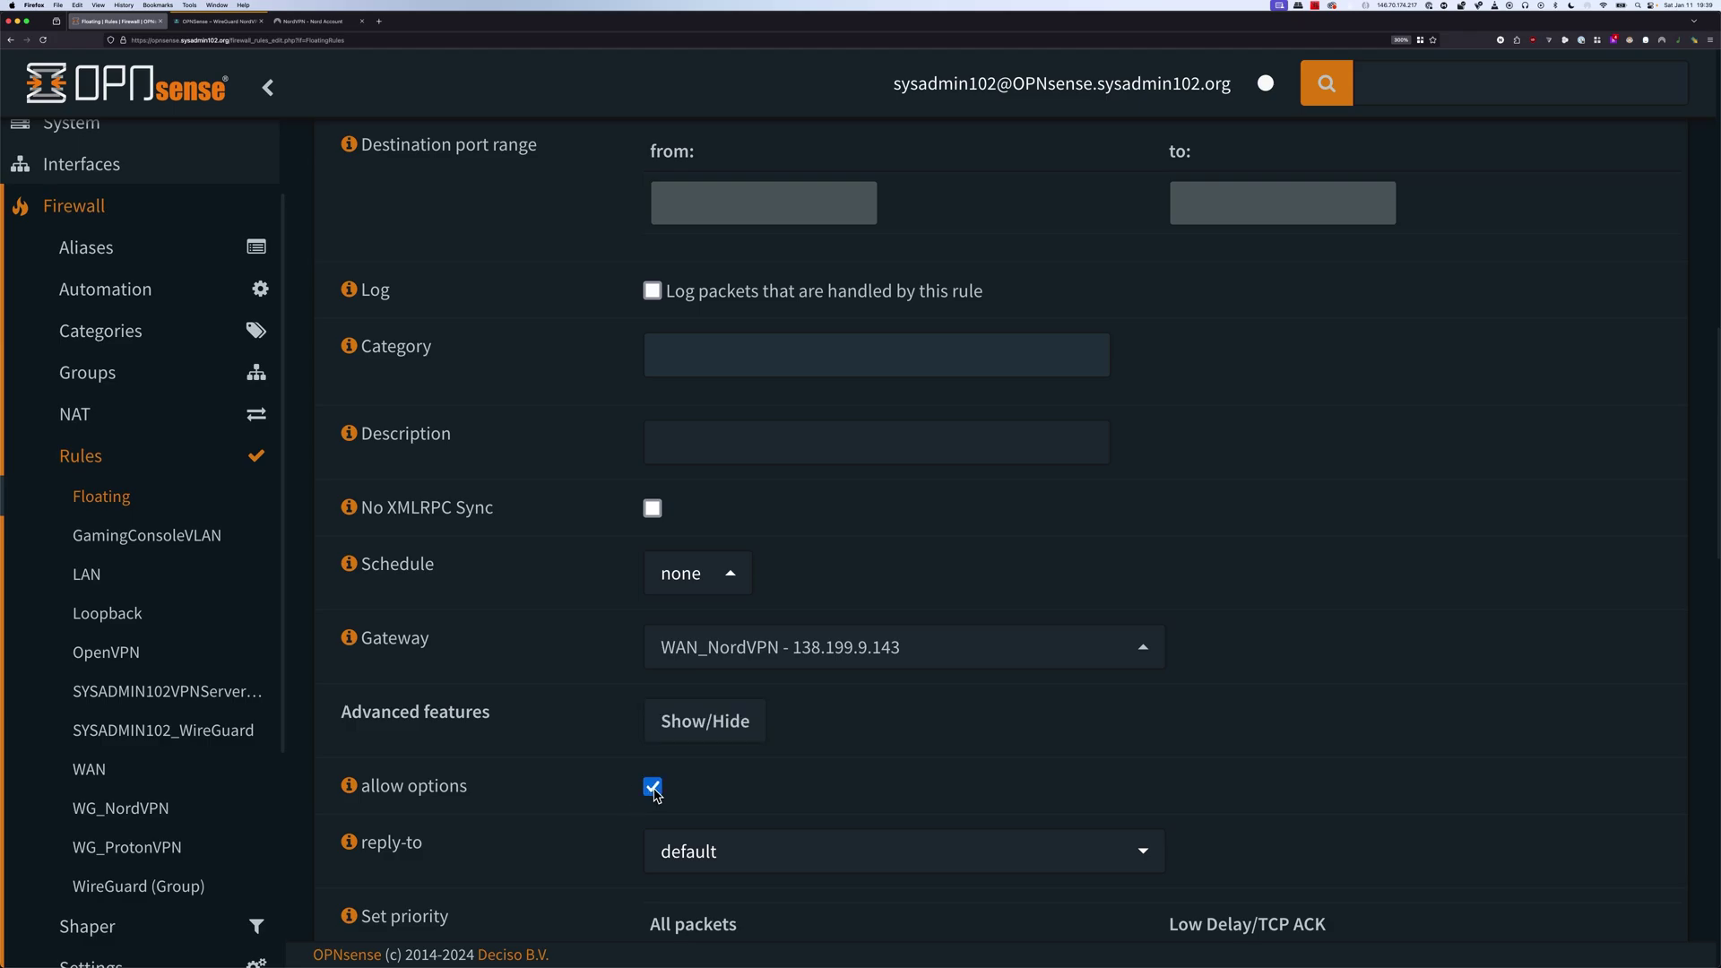
Save the floating rule and apply the firewall changes
{"action": "scroll", "coordinate": [1190, 755], "scroll_direction": "down", "scroll_amount": 5}
{"action": "scroll", "coordinate": [1188, 754], "scroll_direction": "down", "scroll_amount": 10}
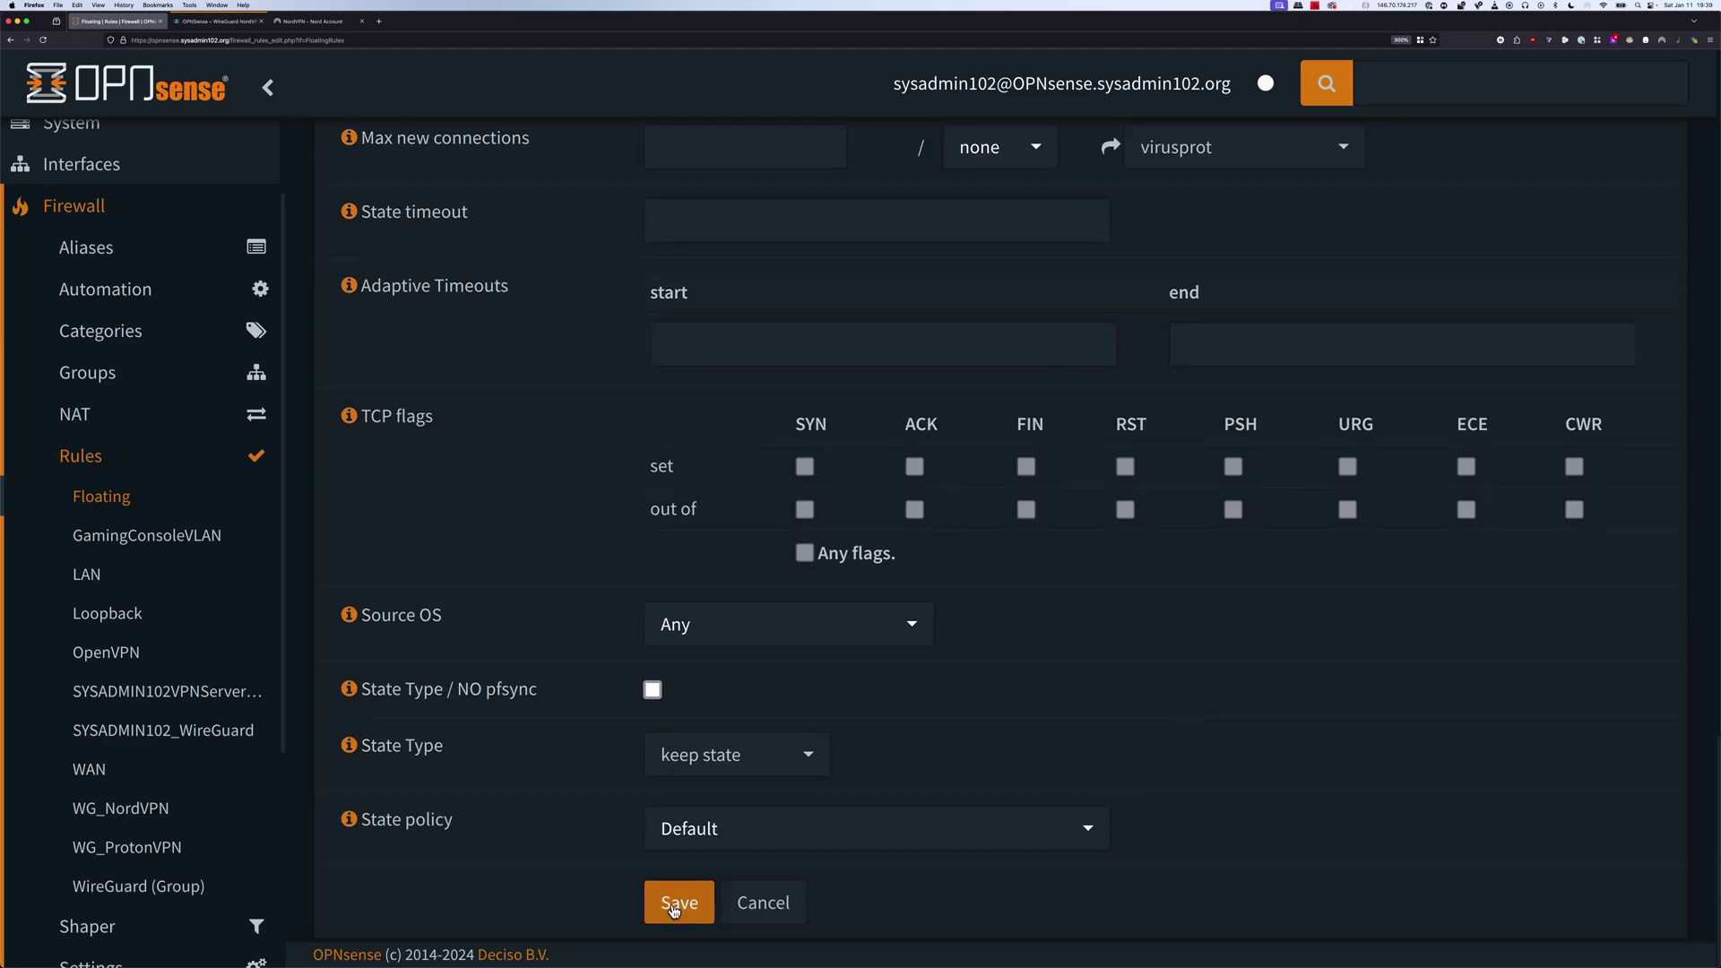
{"action": "left_click", "coordinate": [674, 905]}
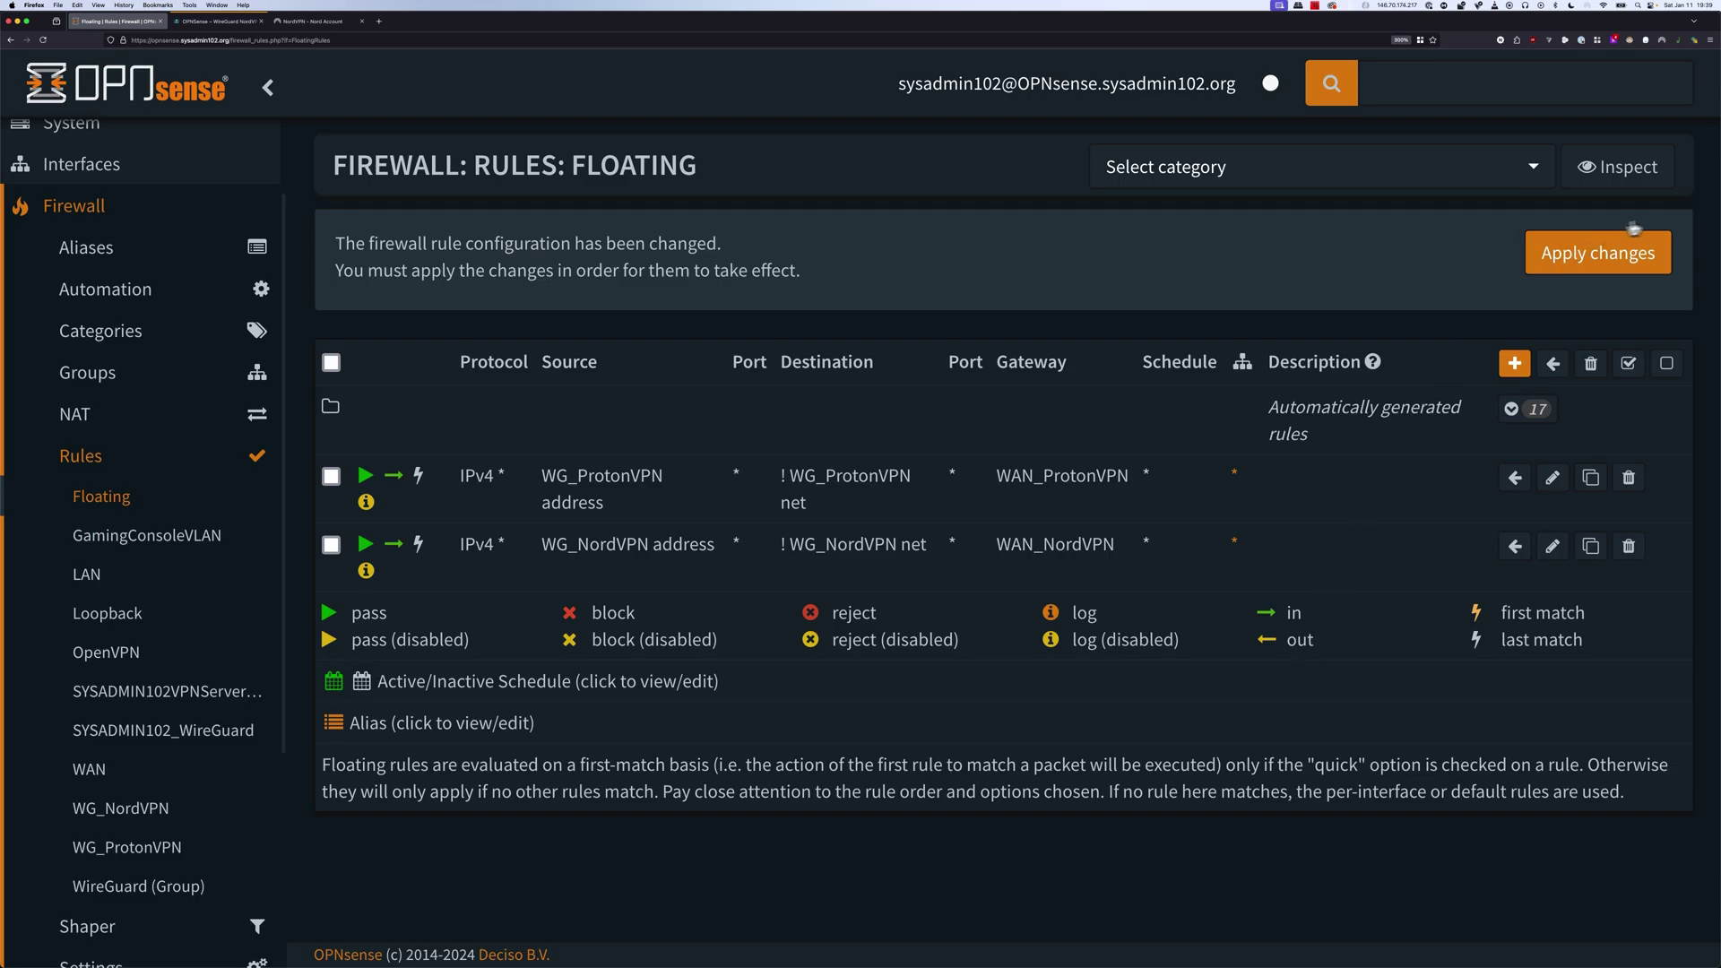
{"action": "left_click", "coordinate": [1625, 253]}
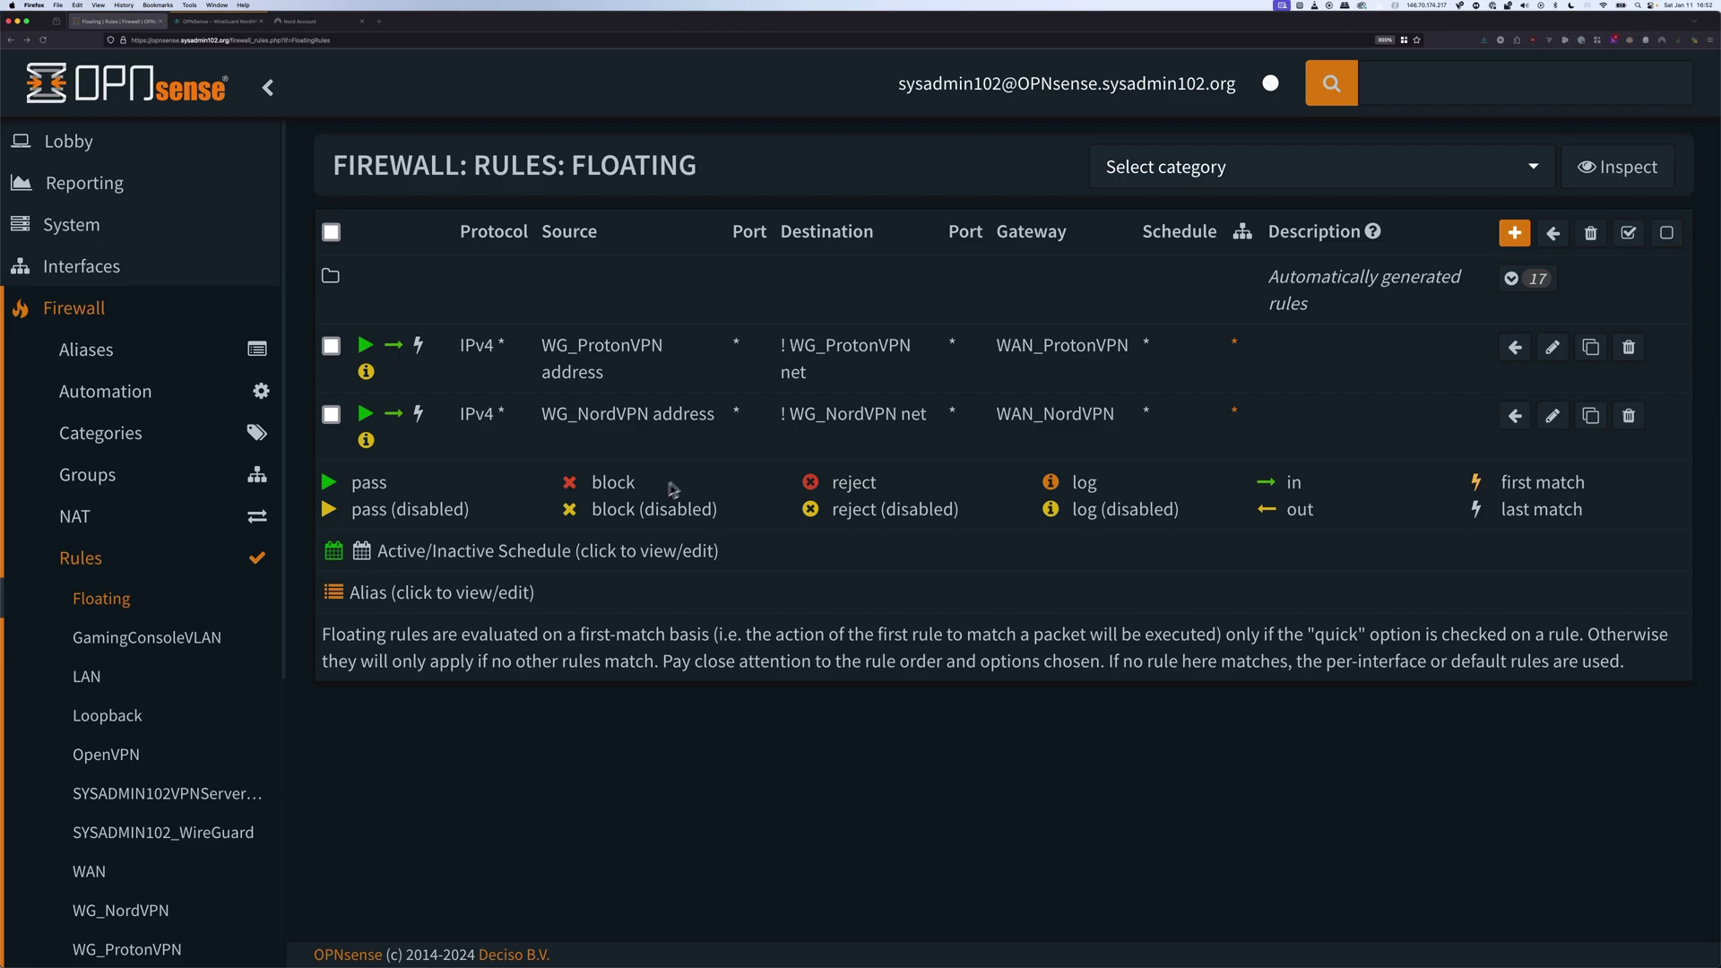
Add a manual outbound NAT rule on the WG_NordVPN interface
{"action": "left_click", "coordinate": [75, 525]}
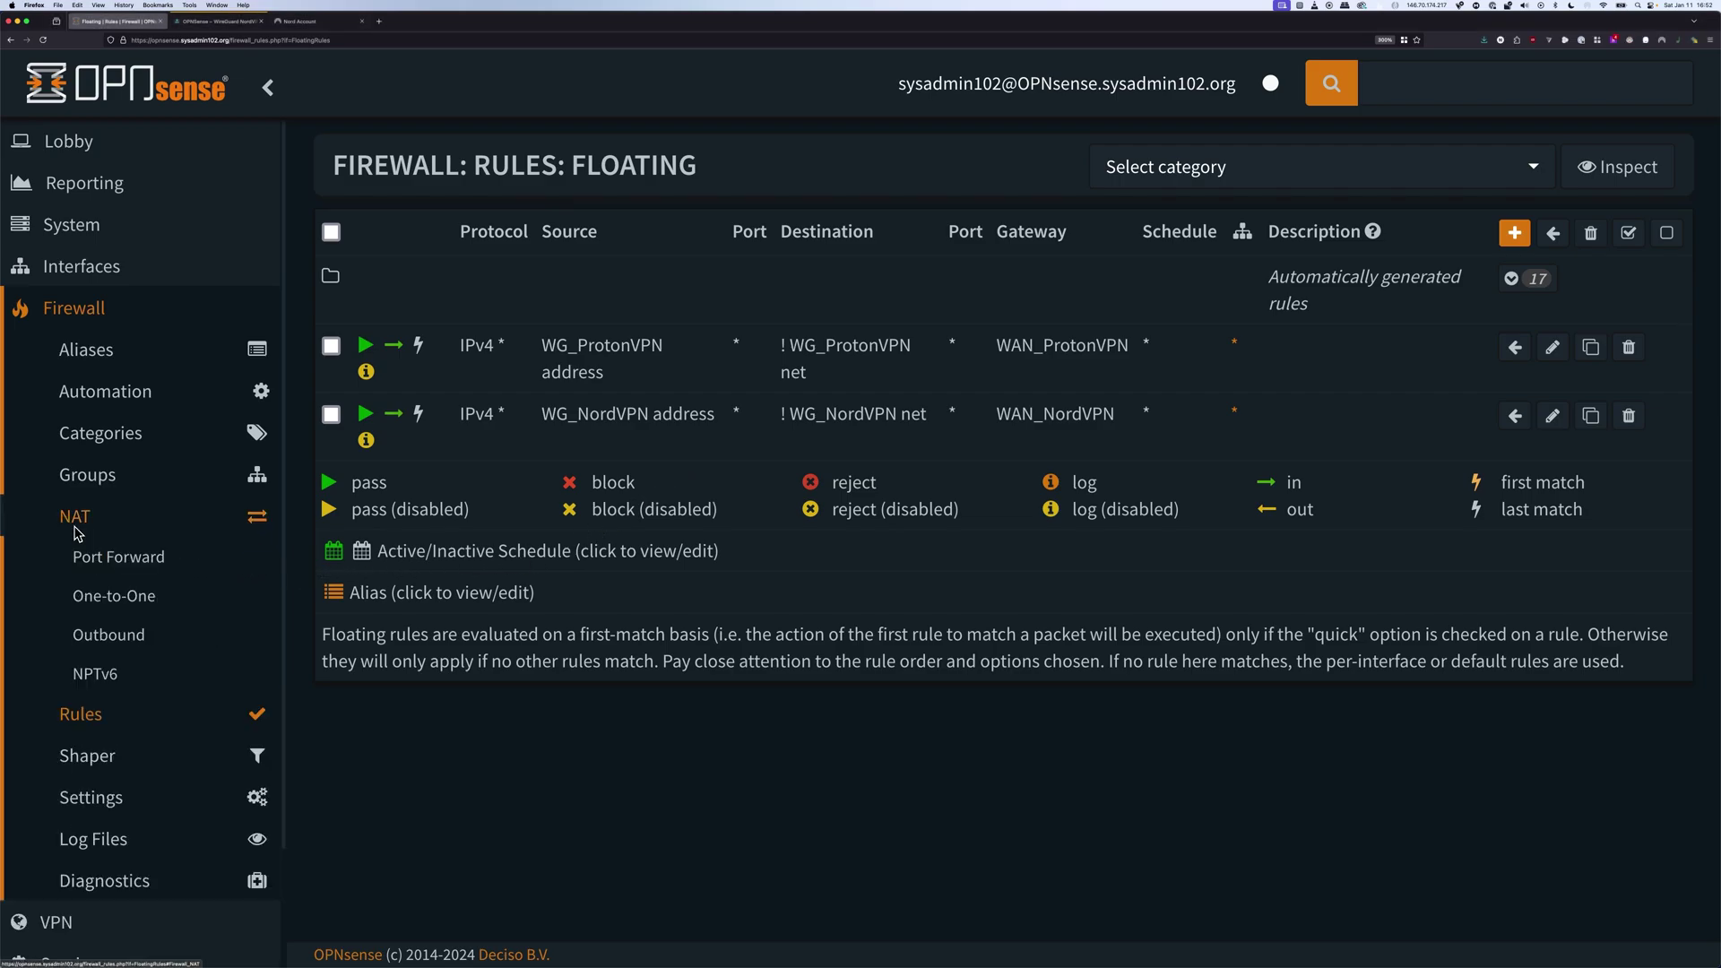
{"action": "left_click", "coordinate": [111, 636]}
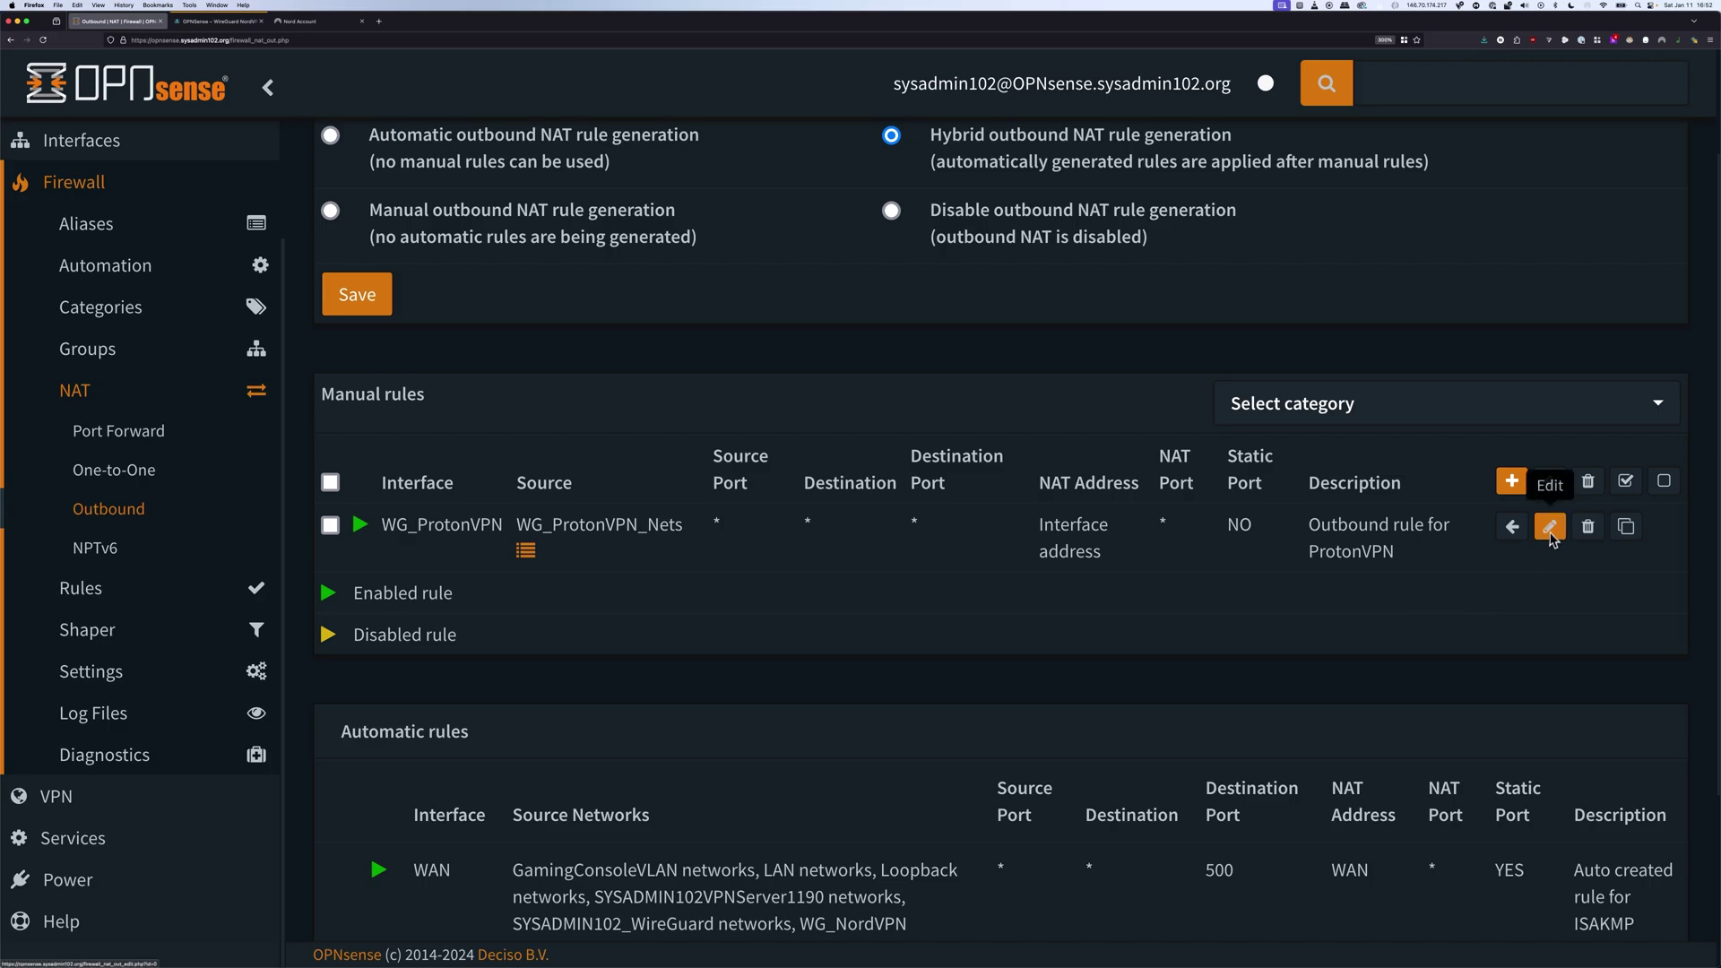
{"action": "left_click", "coordinate": [1512, 483]}
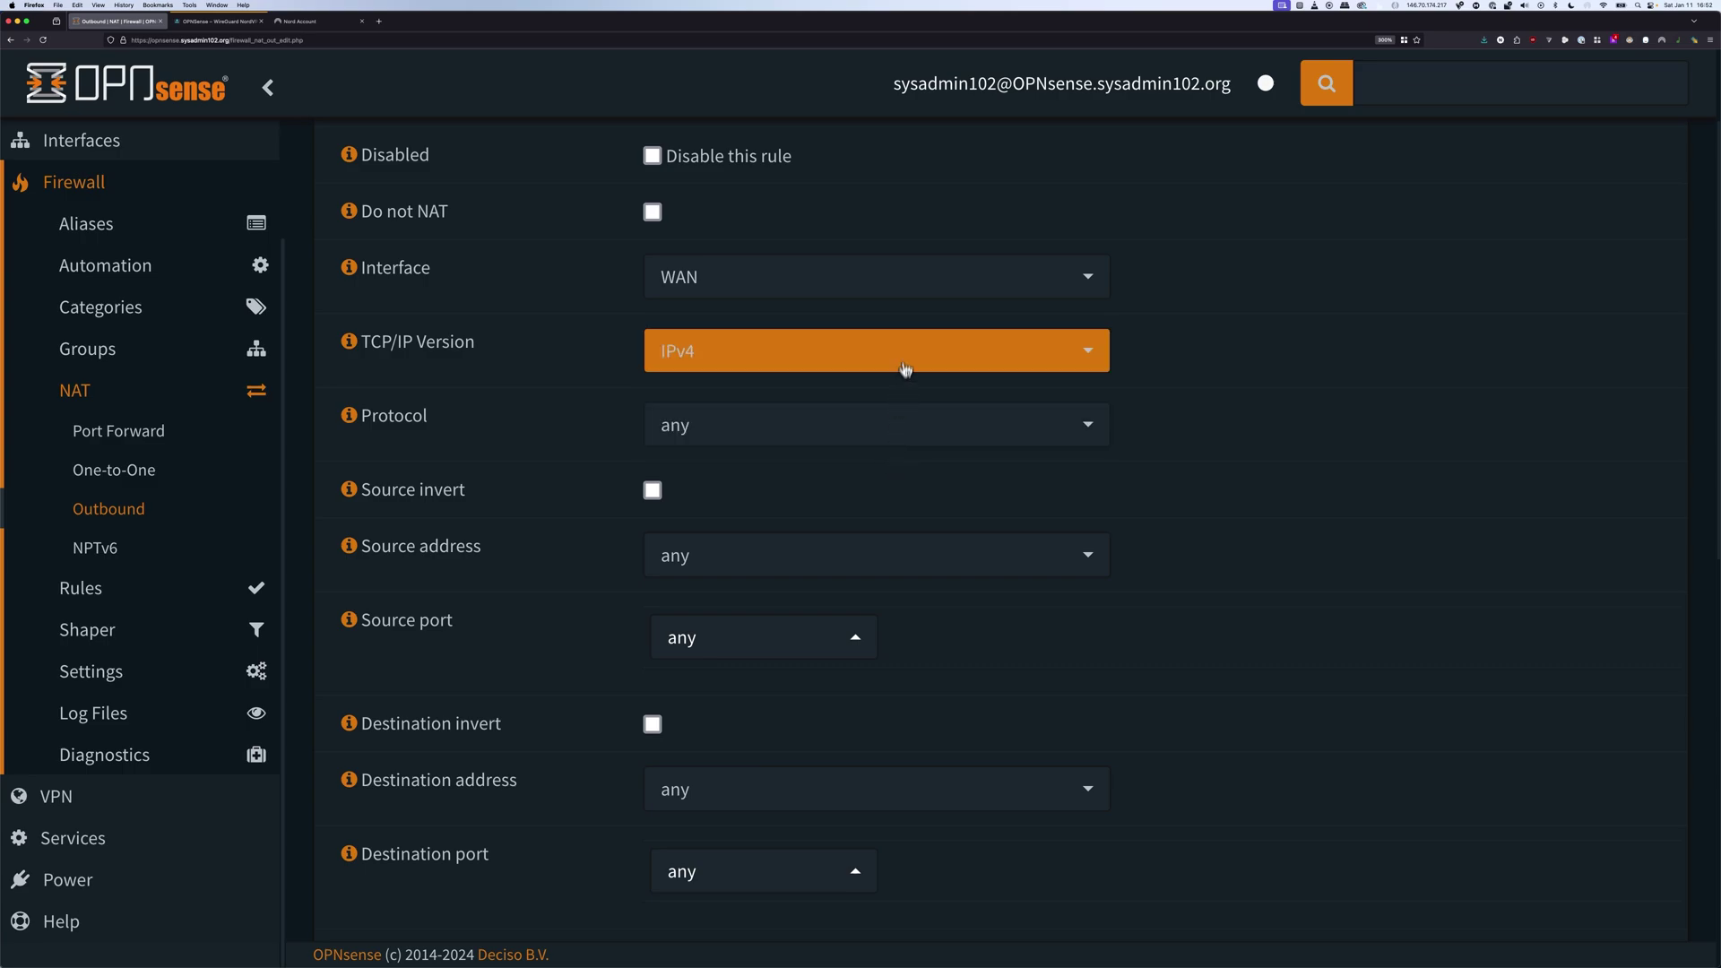
{"action": "left_click", "coordinate": [902, 289]}
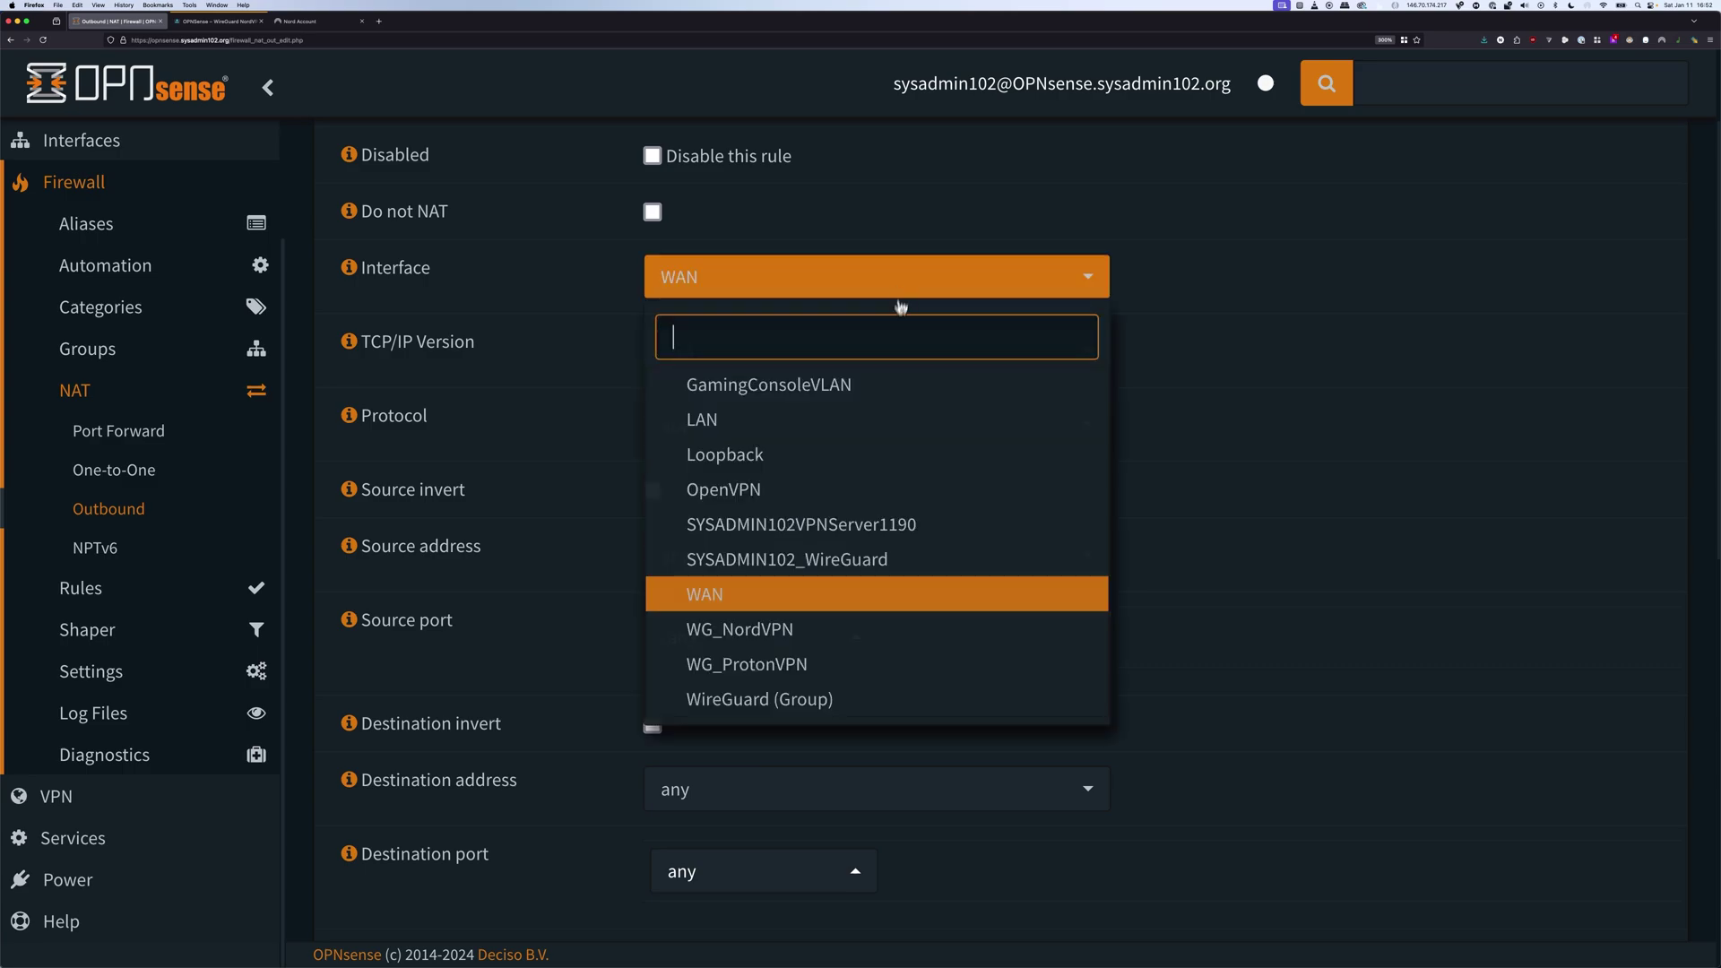
{"action": "left_click", "coordinate": [726, 630]}
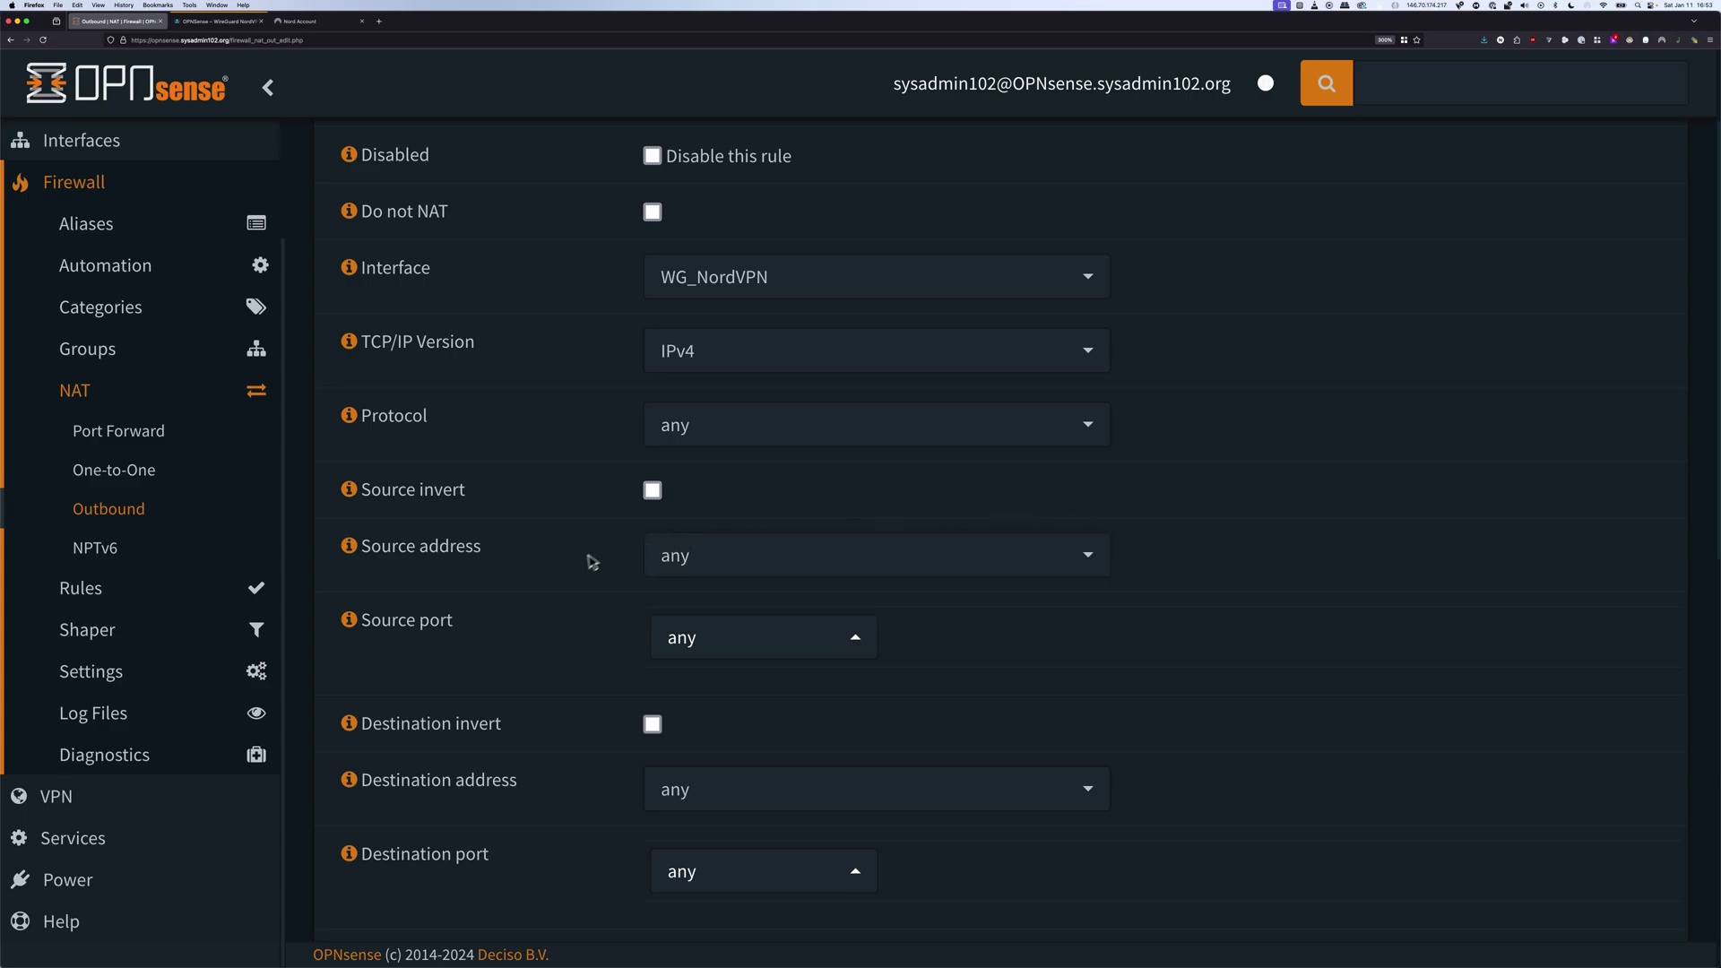
Set the outbound NAT rule's source address to the WG_NordVPN_tunnel alias
{"action": "left_click", "coordinate": [748, 566]}
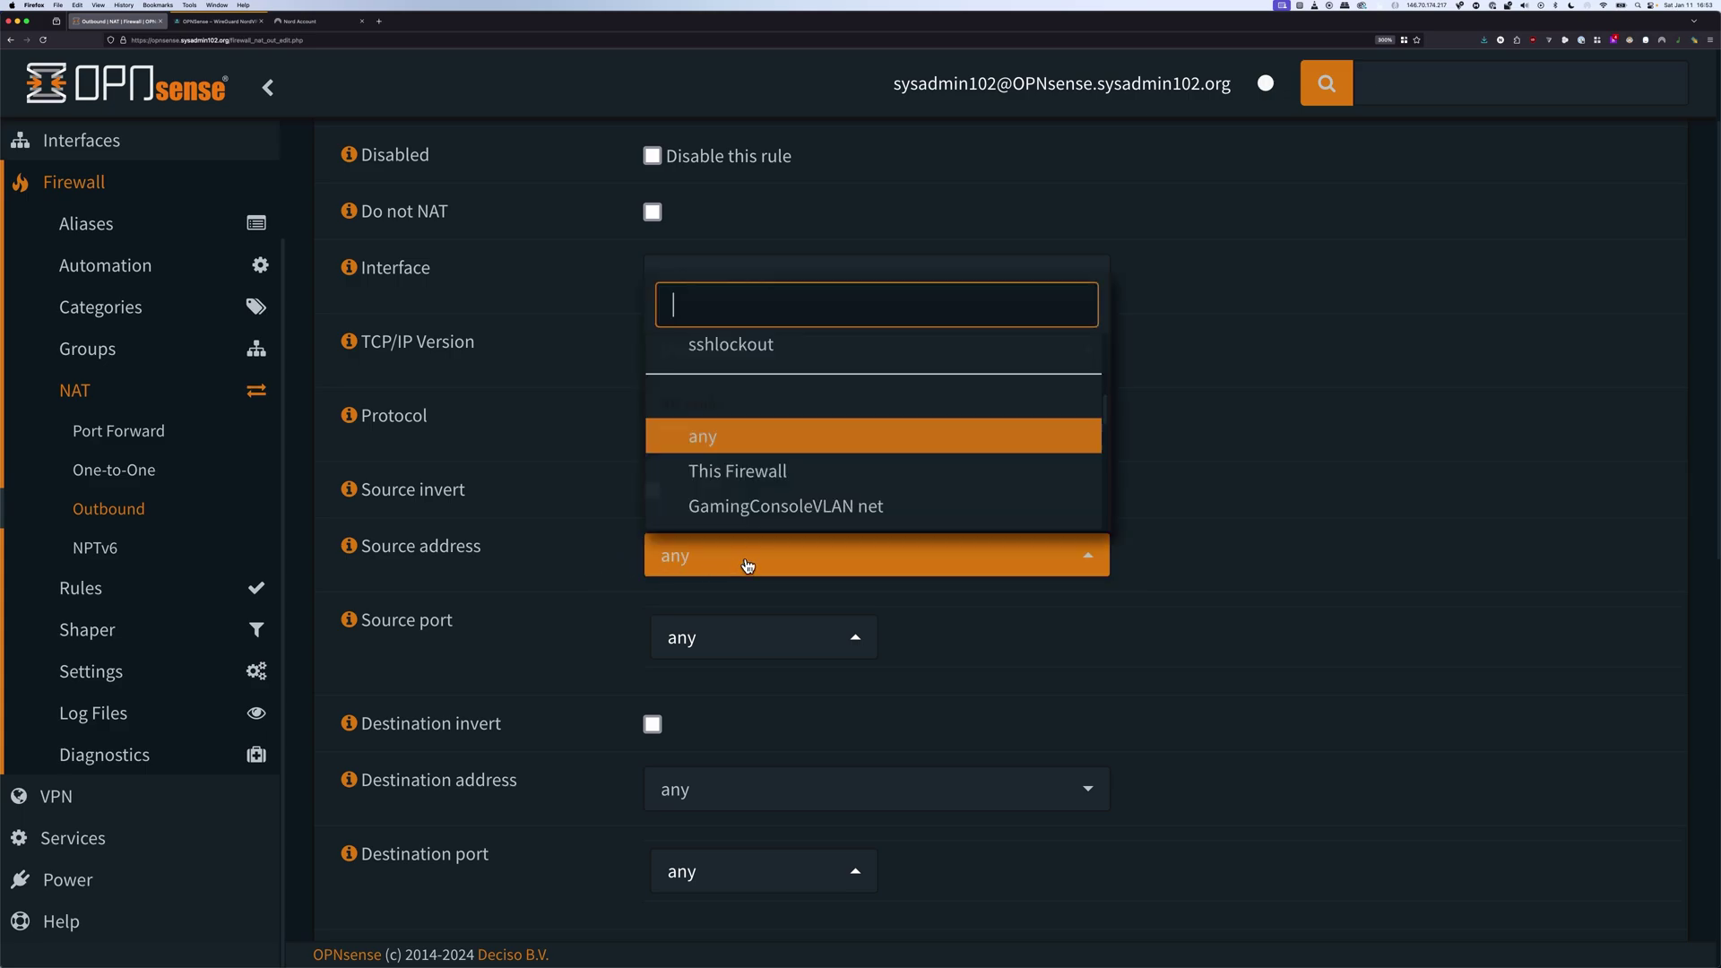
{"action": "scroll", "coordinate": [799, 475], "scroll_direction": "down", "scroll_amount": 5}
{"action": "scroll", "coordinate": [802, 475], "scroll_direction": "up", "scroll_amount": 2}
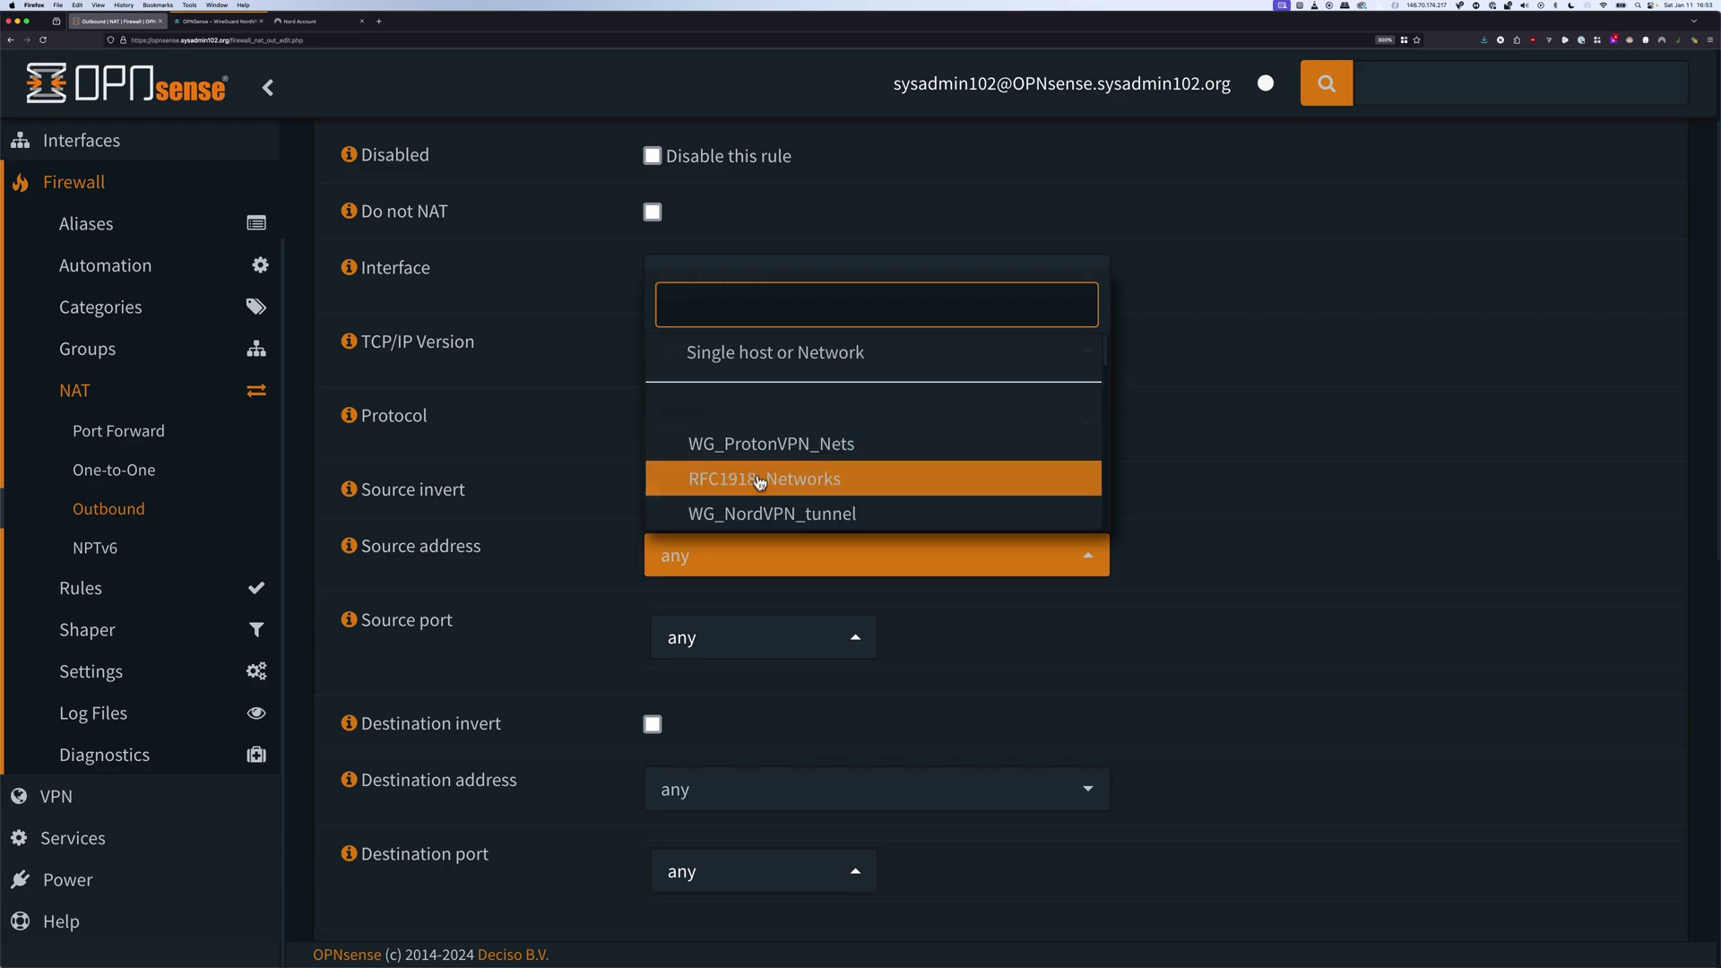
{"action": "left_click", "coordinate": [751, 523]}
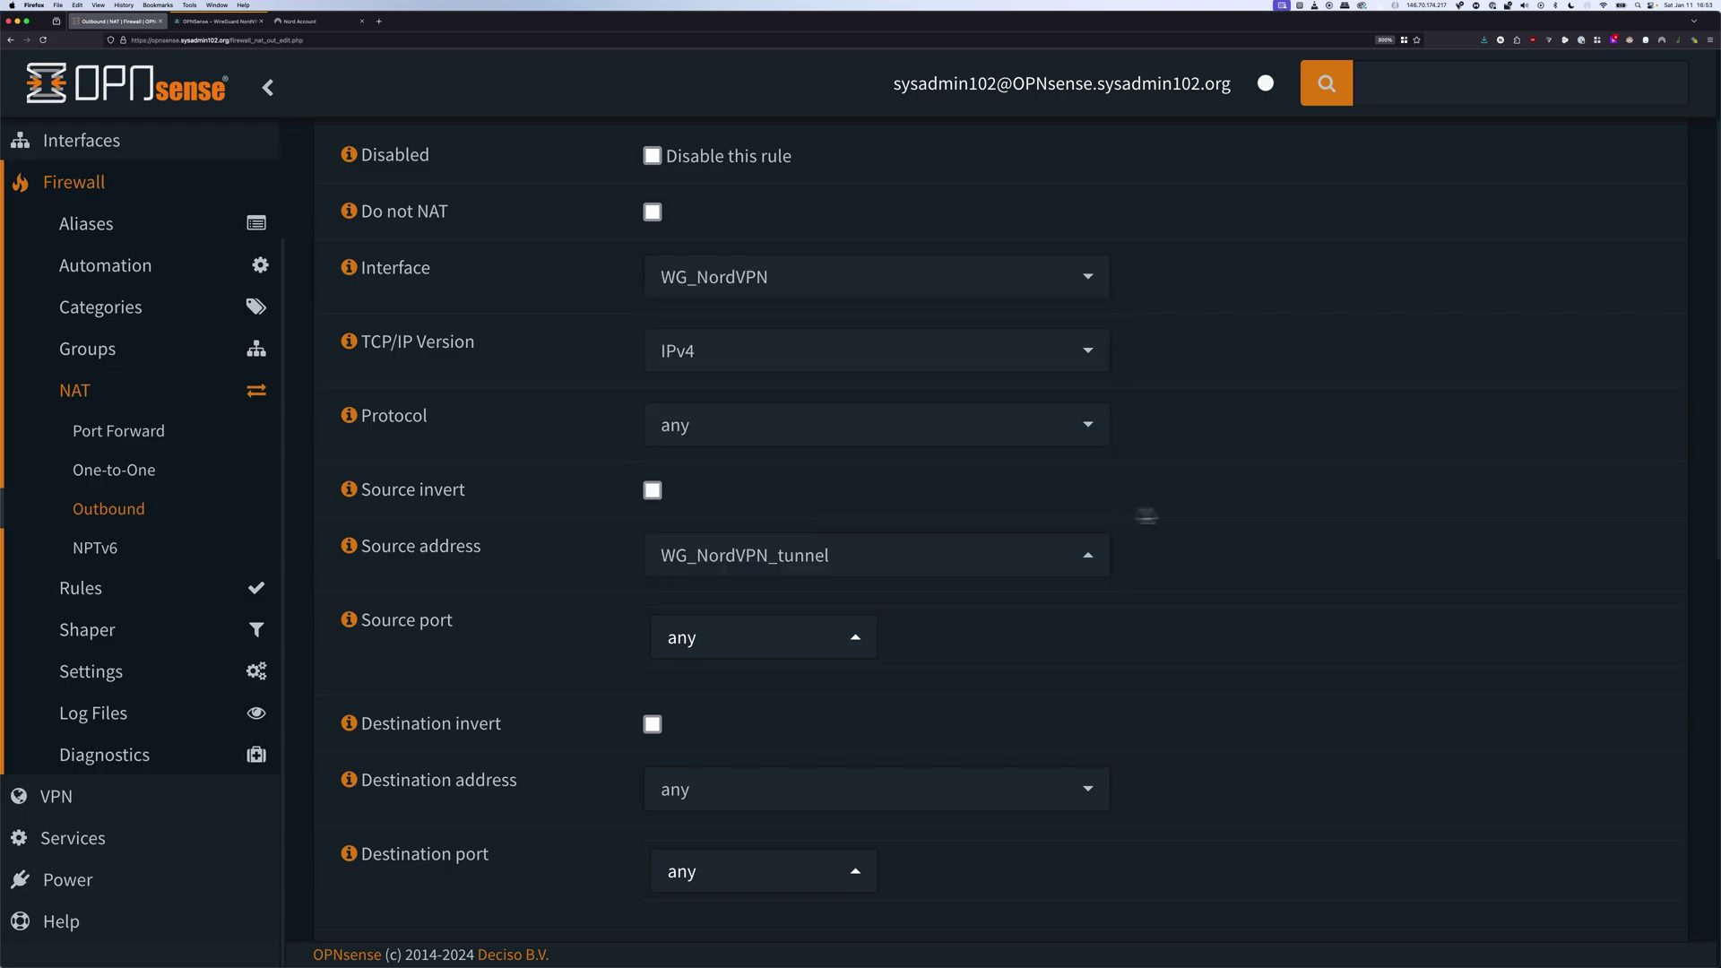
Describe the NAT rule as "Outbound rule for NordVPN", save it and apply the NAT changes
{"action": "scroll", "coordinate": [1242, 605], "scroll_direction": "down", "scroll_amount": 5}
{"action": "scroll", "coordinate": [1240, 613], "scroll_direction": "down", "scroll_amount": 5}
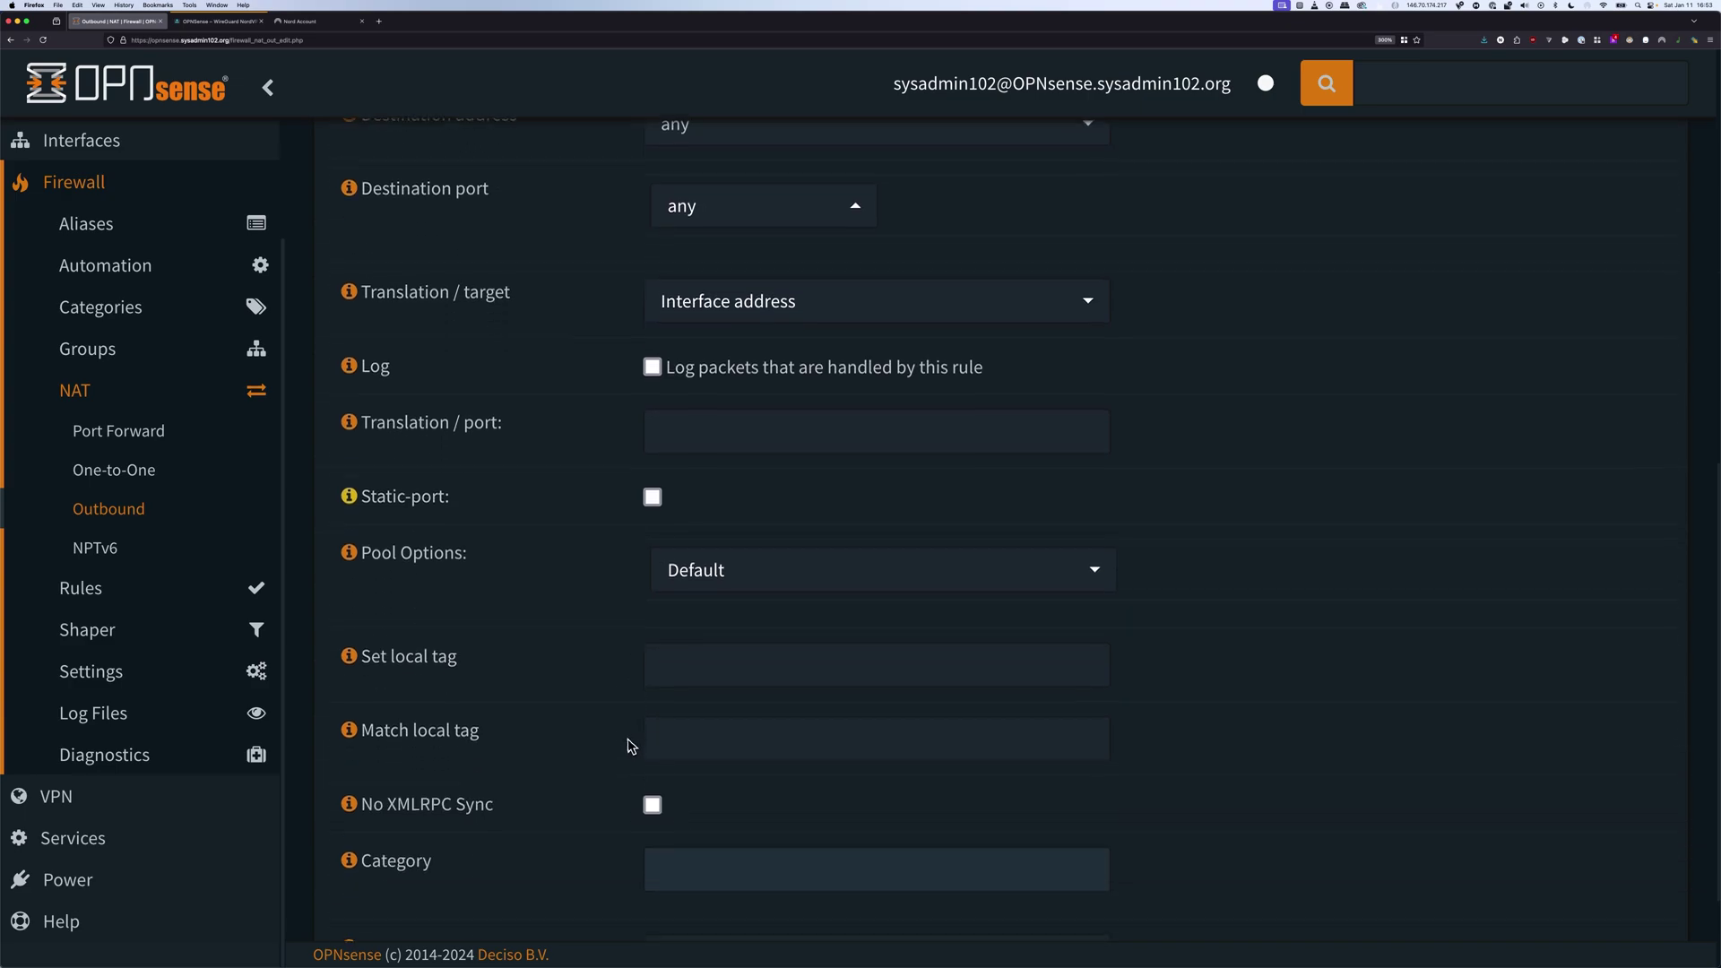
{"action": "left_click", "coordinate": [691, 828]}
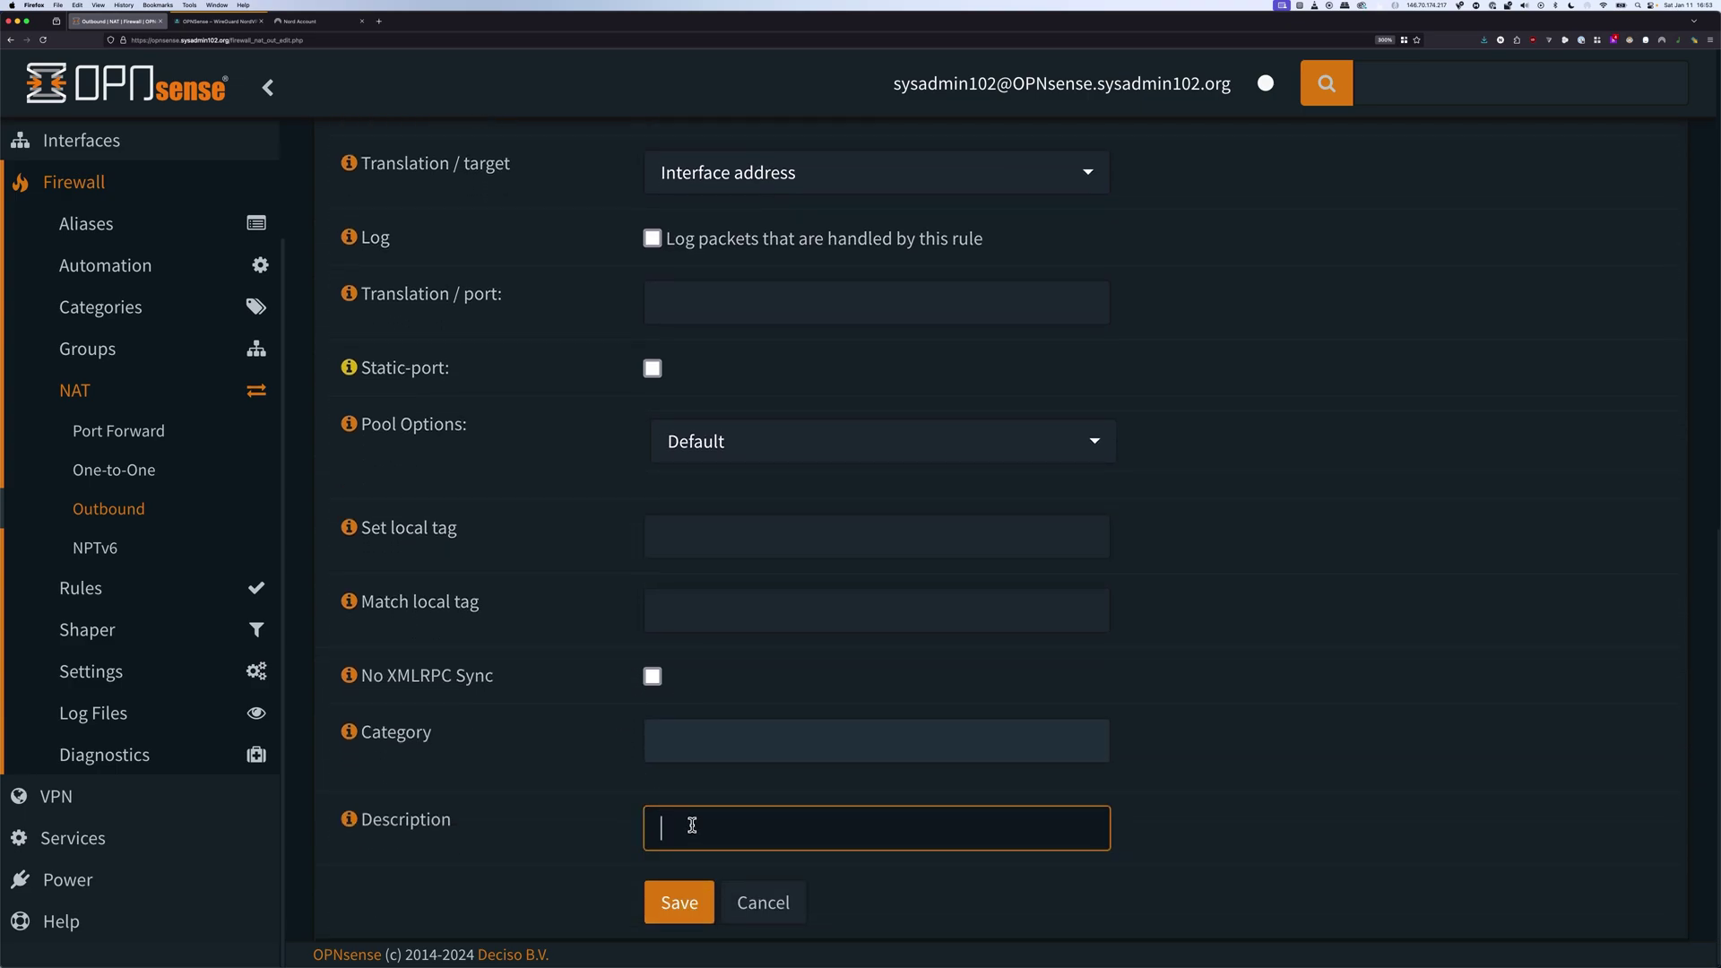
{"action": "type", "text": "Outbound rule for NordVPN"}
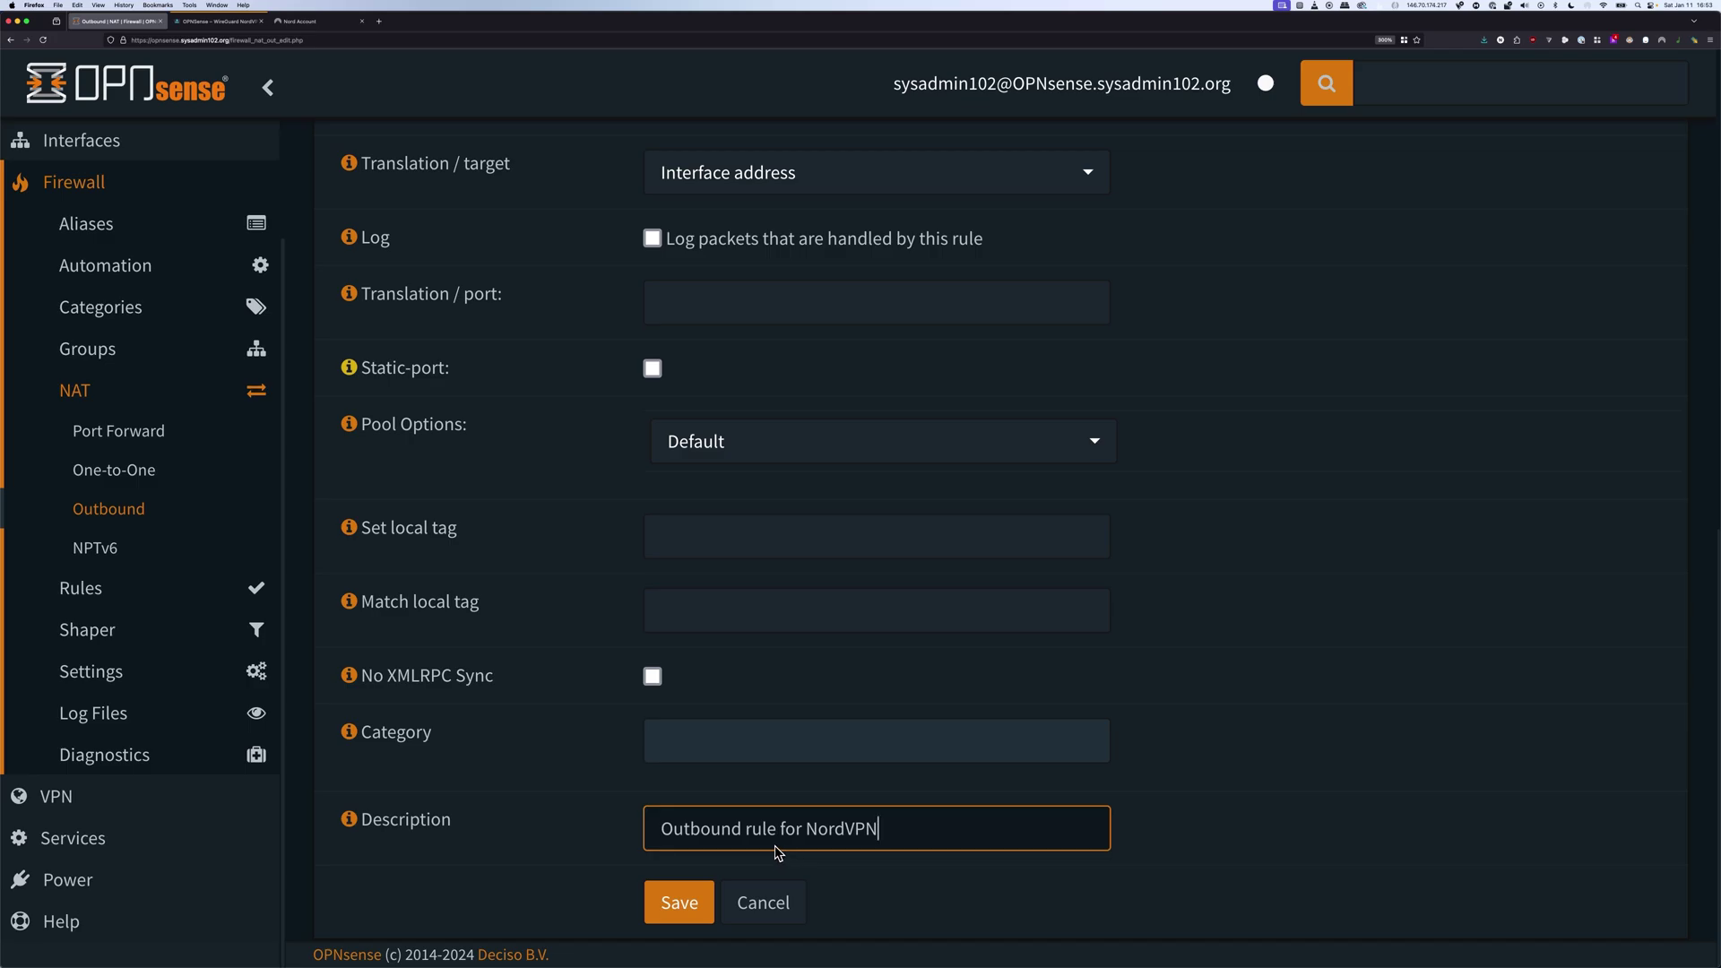
{"action": "left_click", "coordinate": [681, 911]}
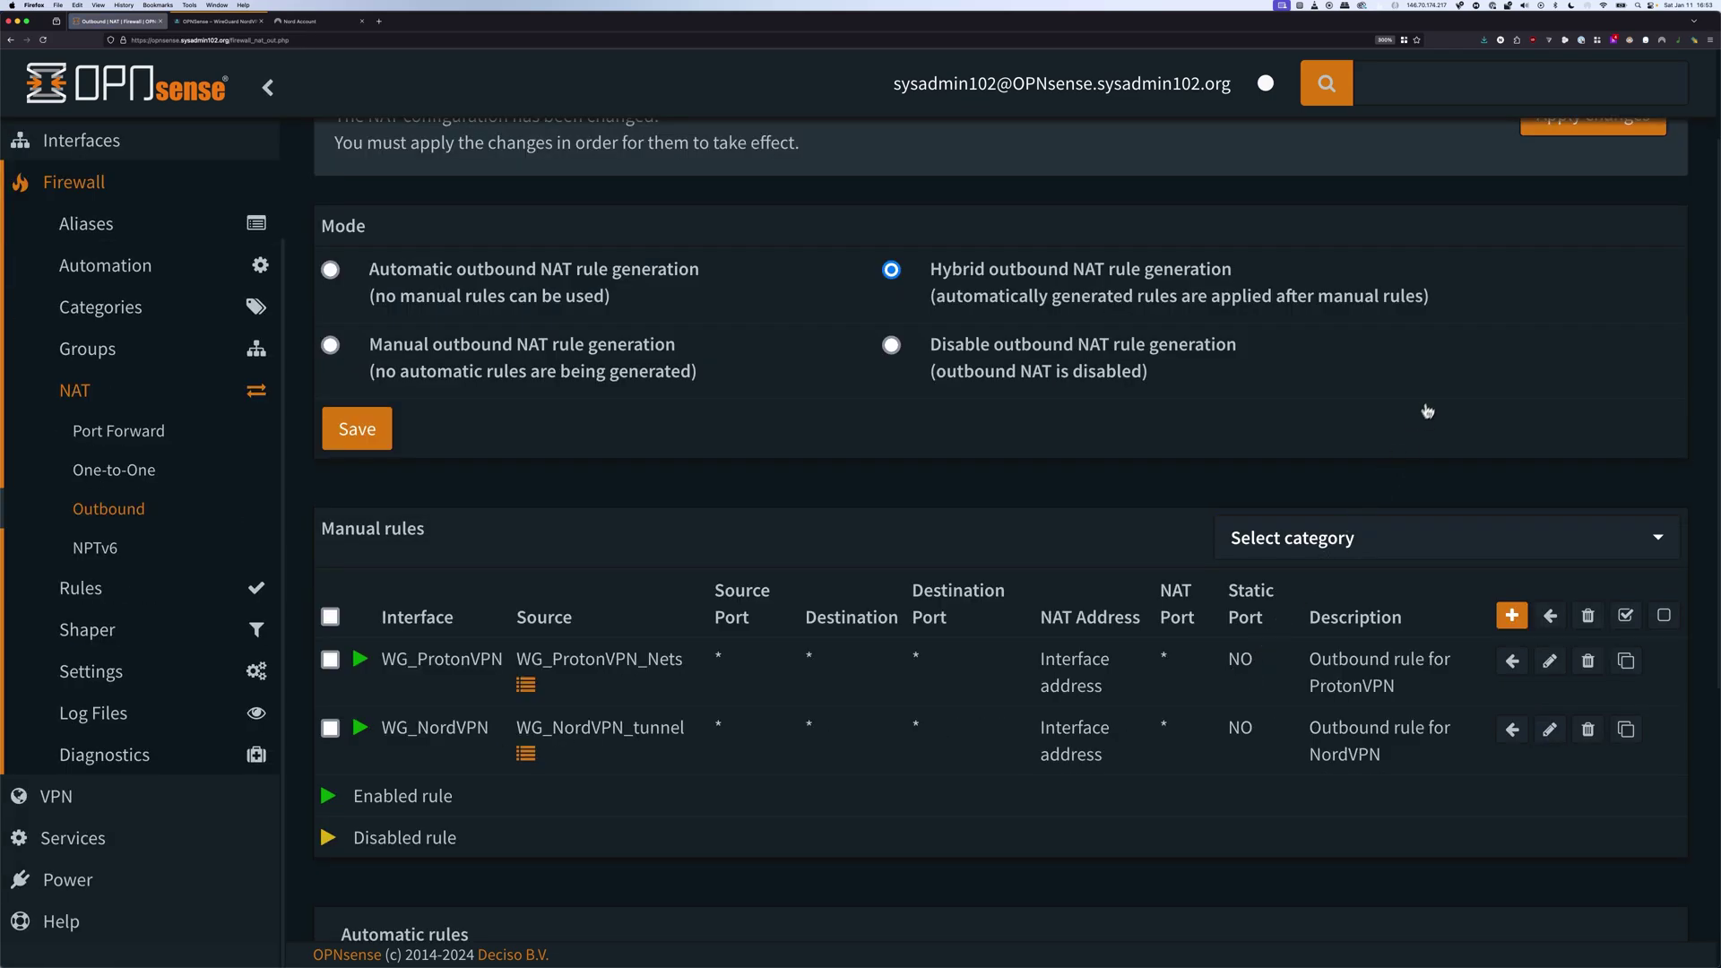
{"action": "scroll", "coordinate": [1465, 375], "scroll_direction": "up", "scroll_amount": 3}
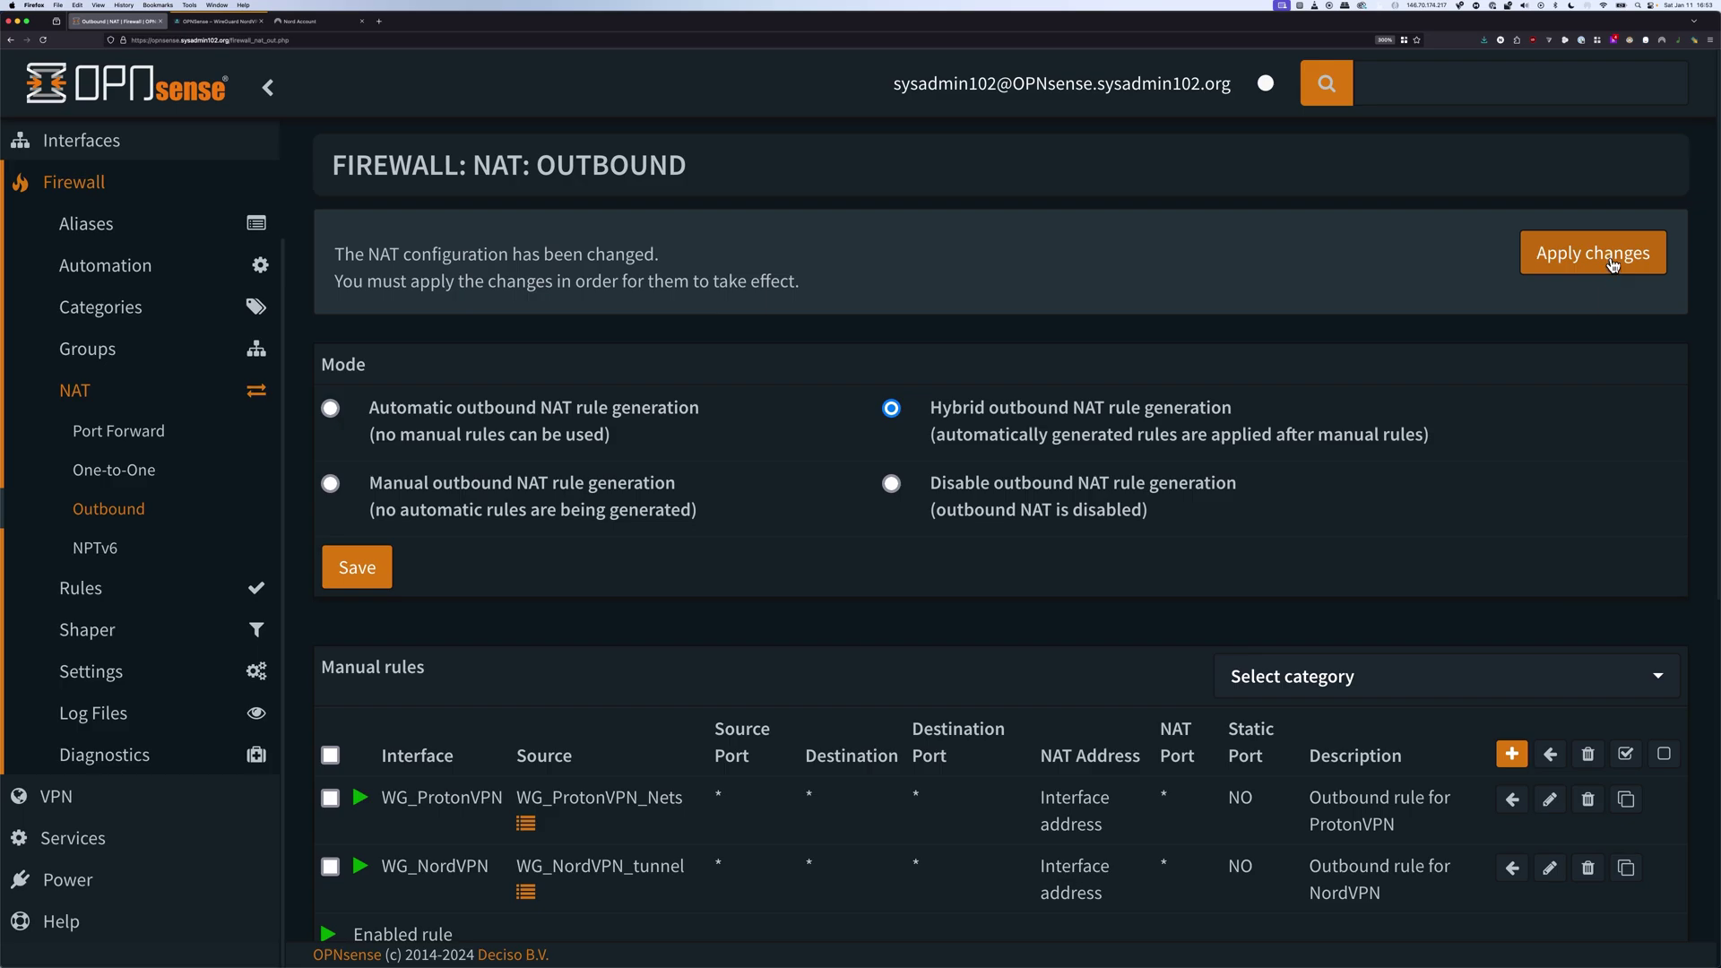
{"action": "left_click", "coordinate": [1610, 263]}
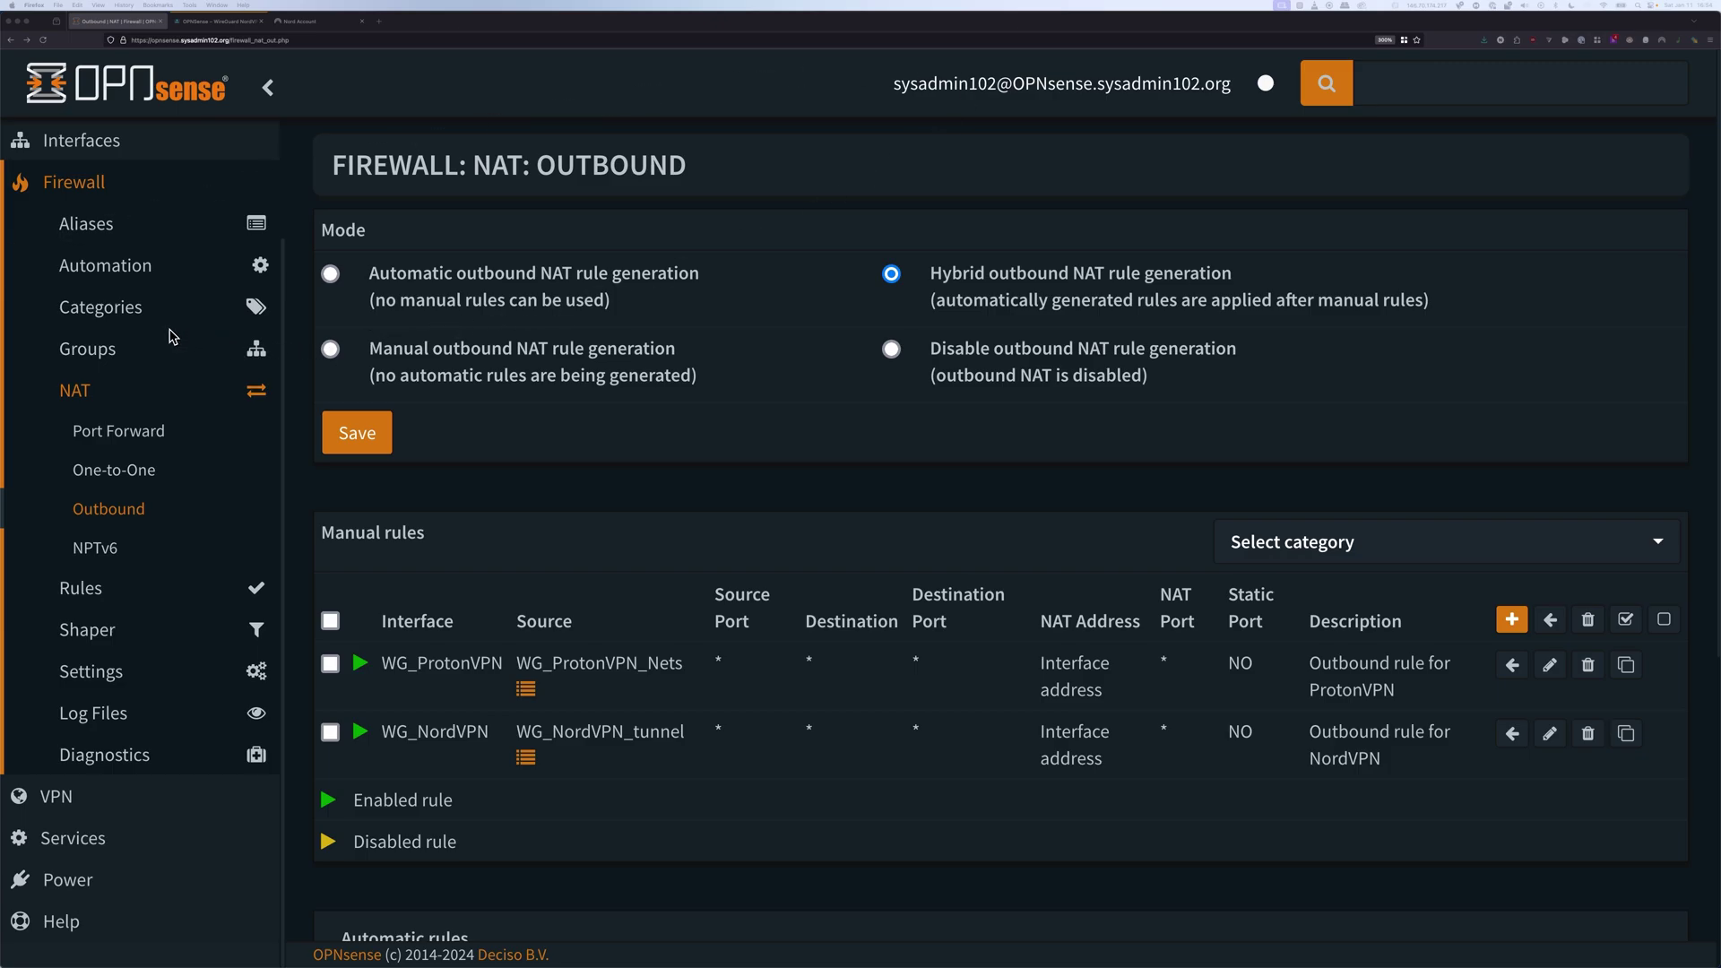
Add a floating firewall rule and set its action to Block
{"action": "scroll", "coordinate": [172, 336], "scroll_direction": "down", "scroll_amount": 1}
{"action": "left_click", "coordinate": [81, 589]}
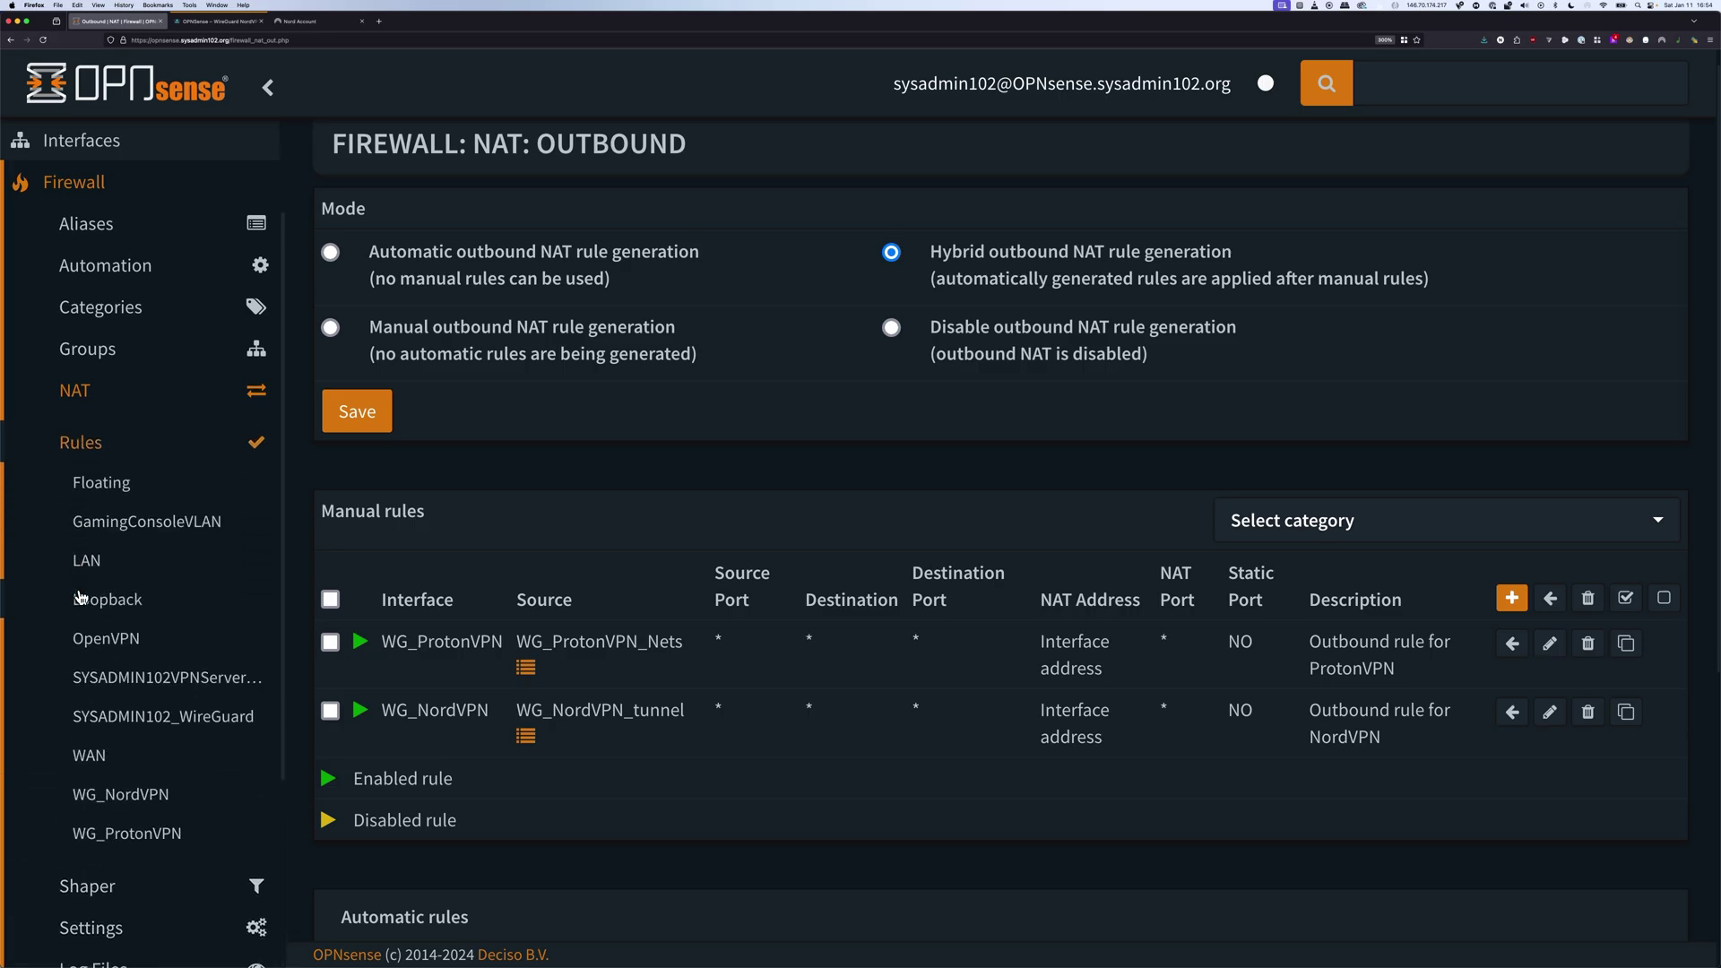
{"action": "left_click", "coordinate": [108, 475]}
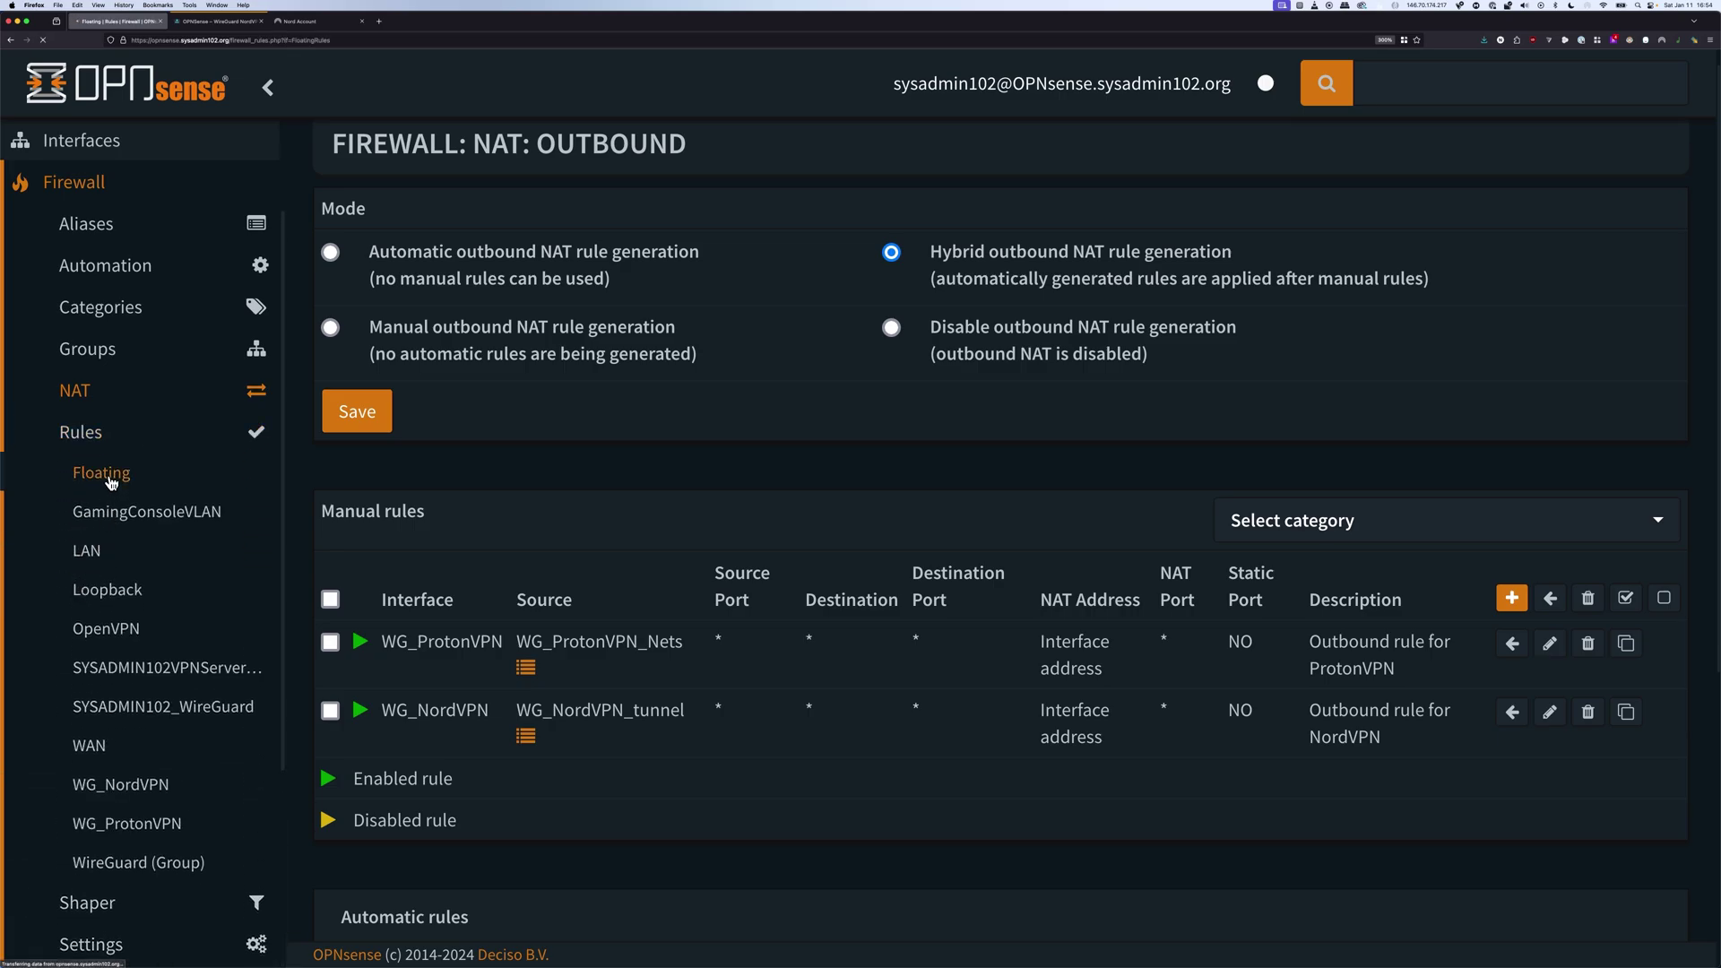
{"action": "left_click", "coordinate": [1508, 235]}
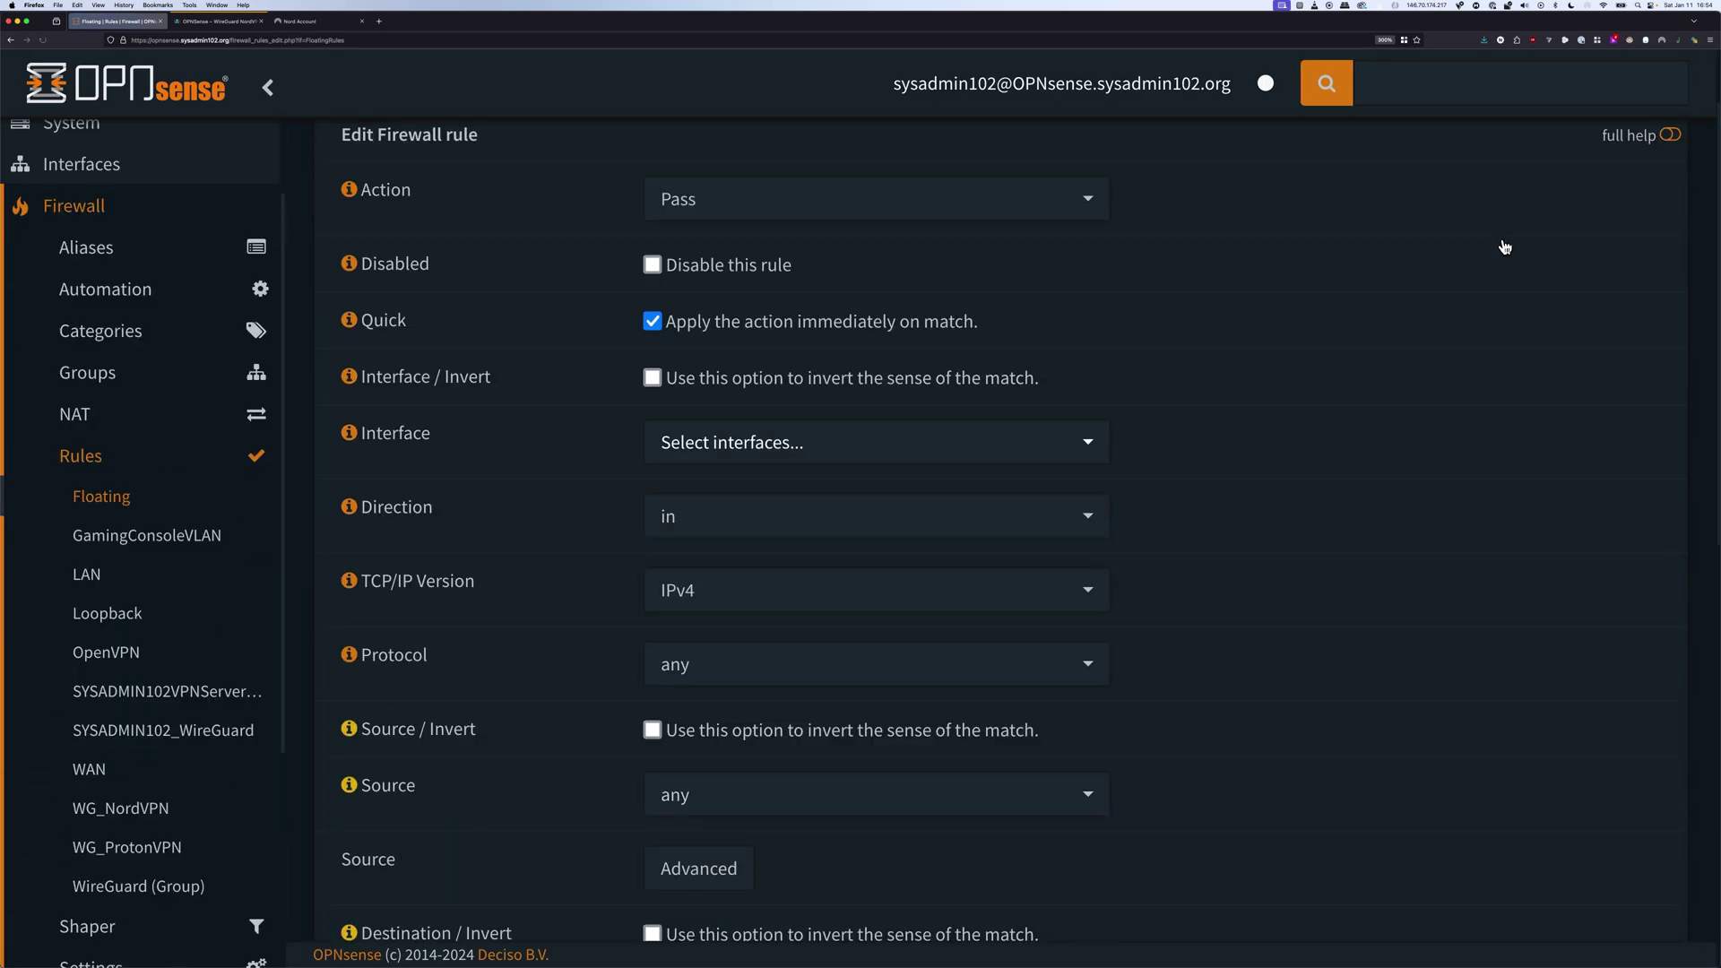
{"action": "left_click", "coordinate": [922, 194]}
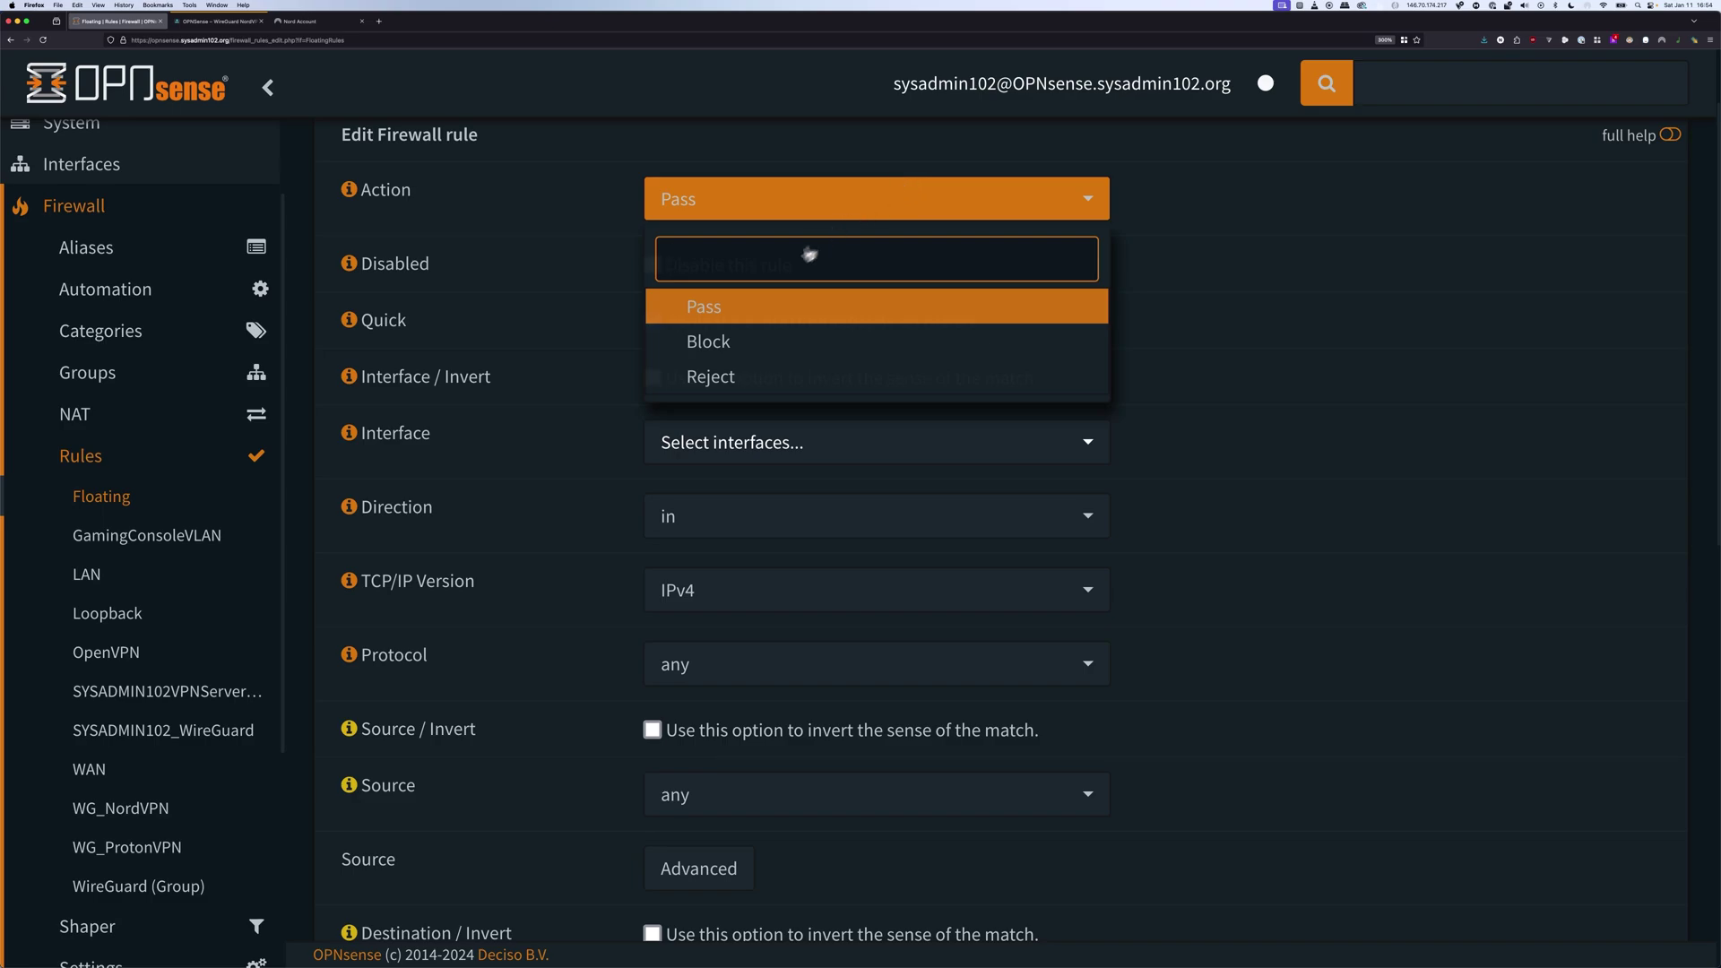
{"action": "left_click", "coordinate": [722, 344]}
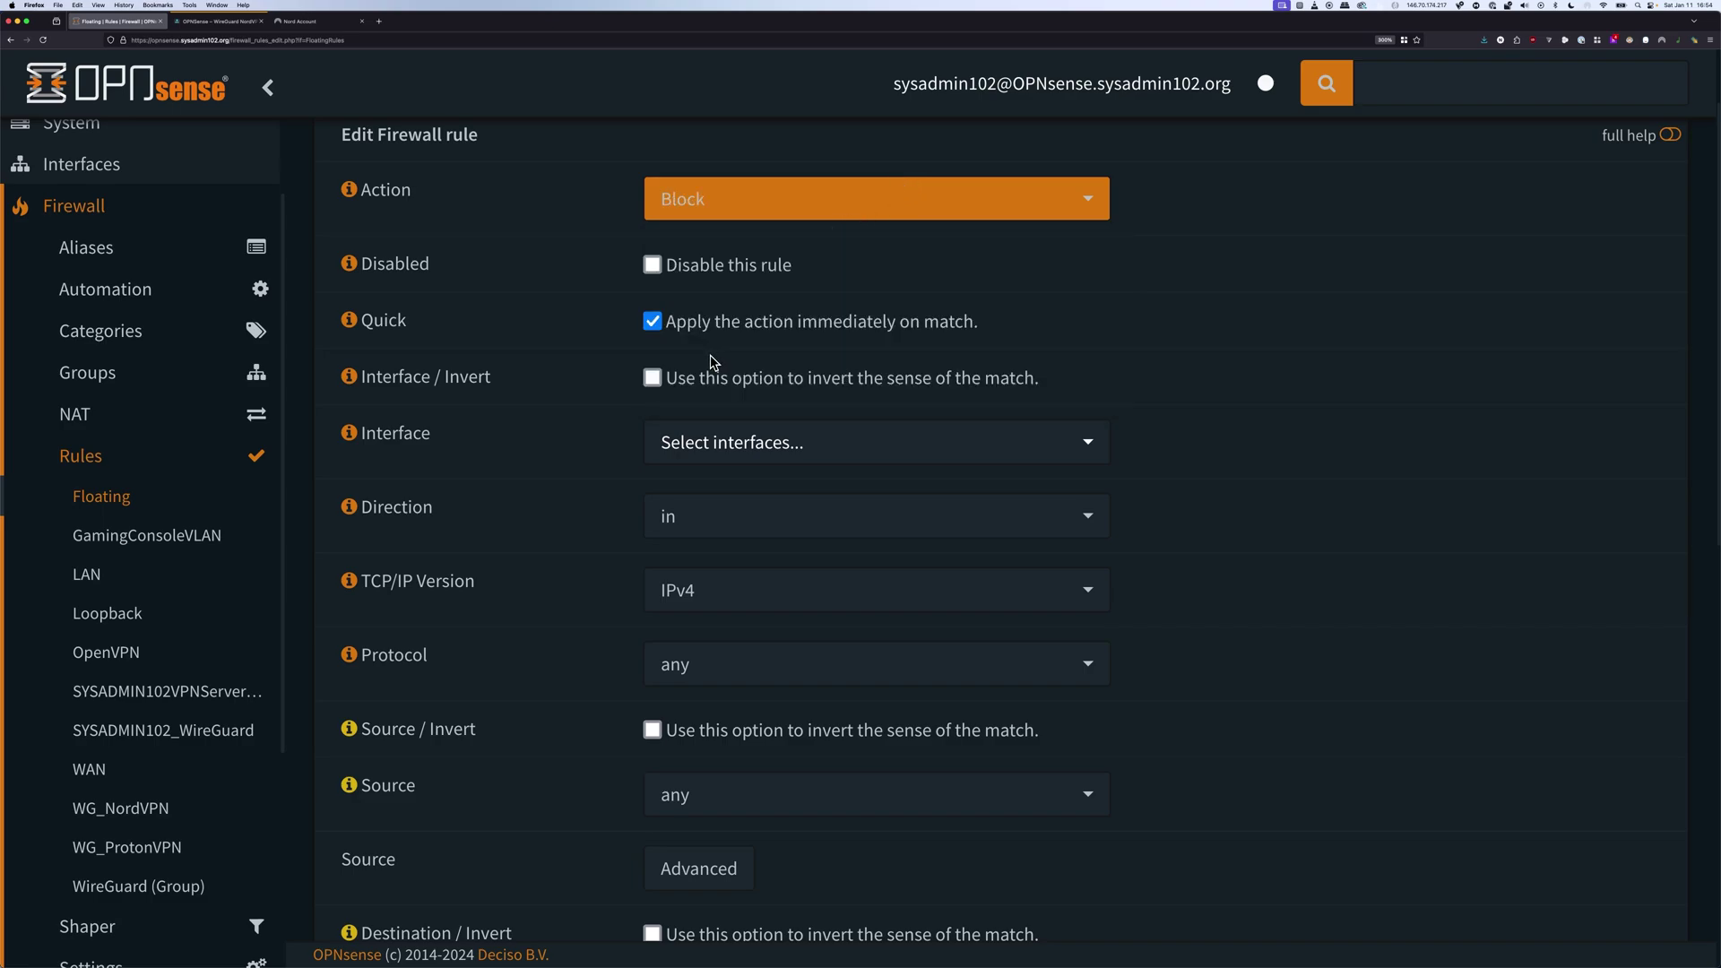
Apply the new floating rule to the WAN interface in the out direction
{"action": "left_click", "coordinate": [700, 460]}
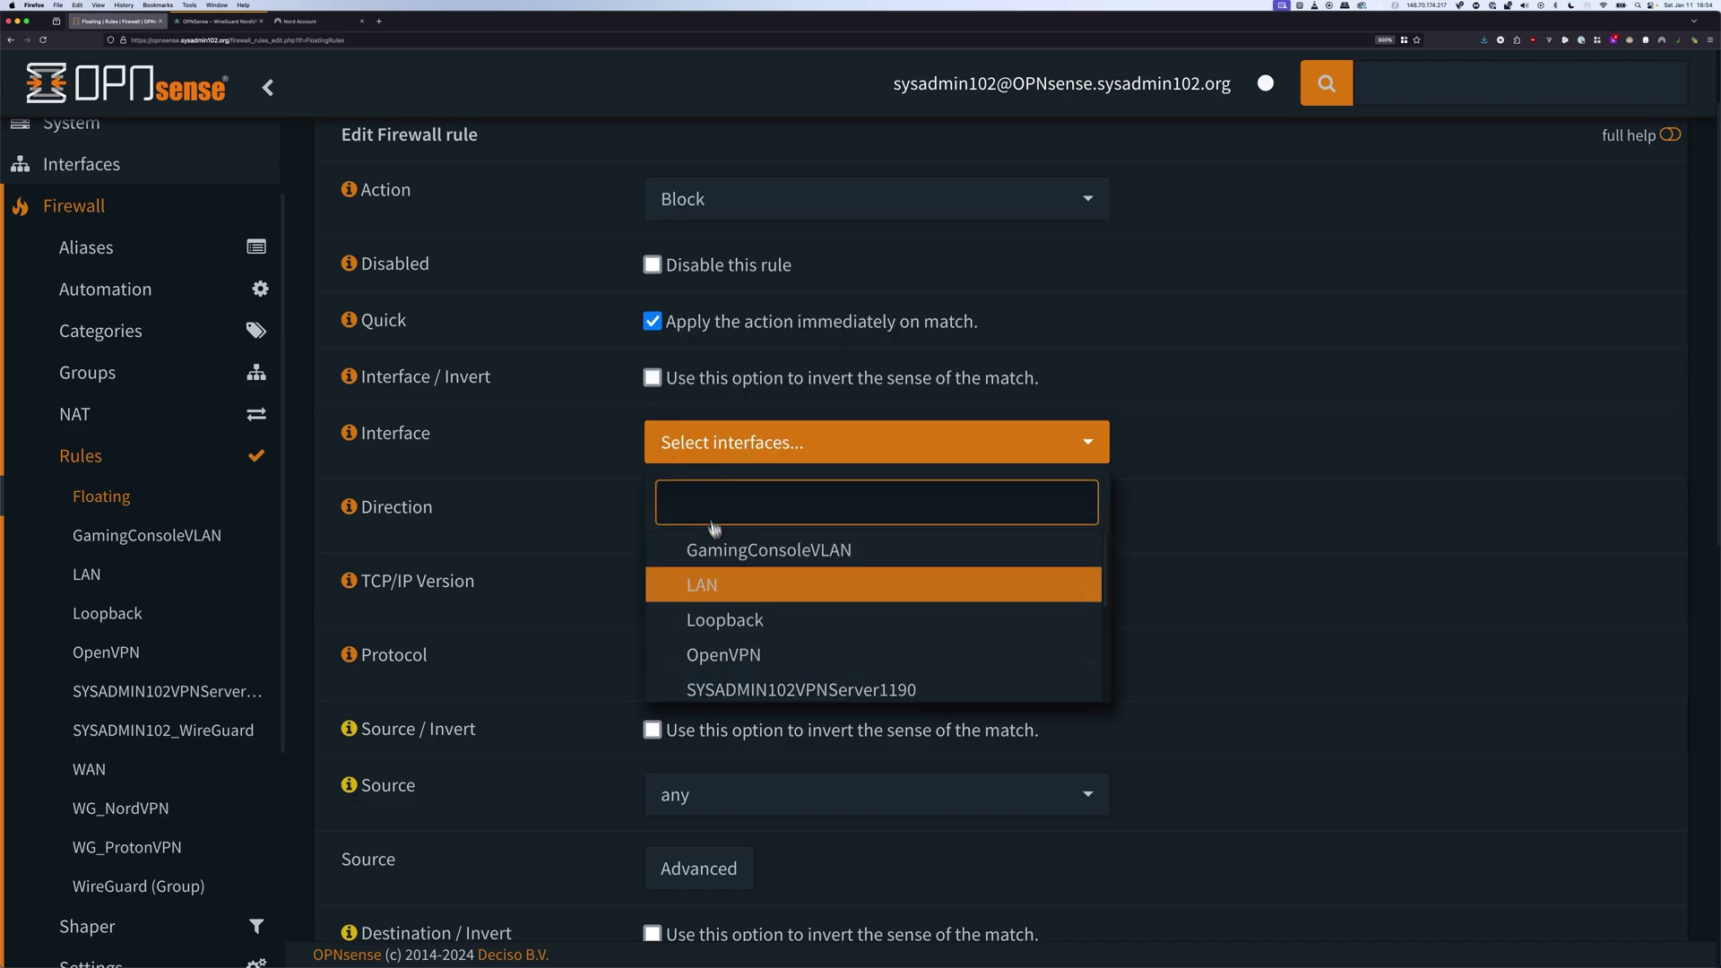
{"action": "scroll", "coordinate": [730, 604], "scroll_direction": "down", "scroll_amount": 3}
{"action": "left_click", "coordinate": [717, 638]}
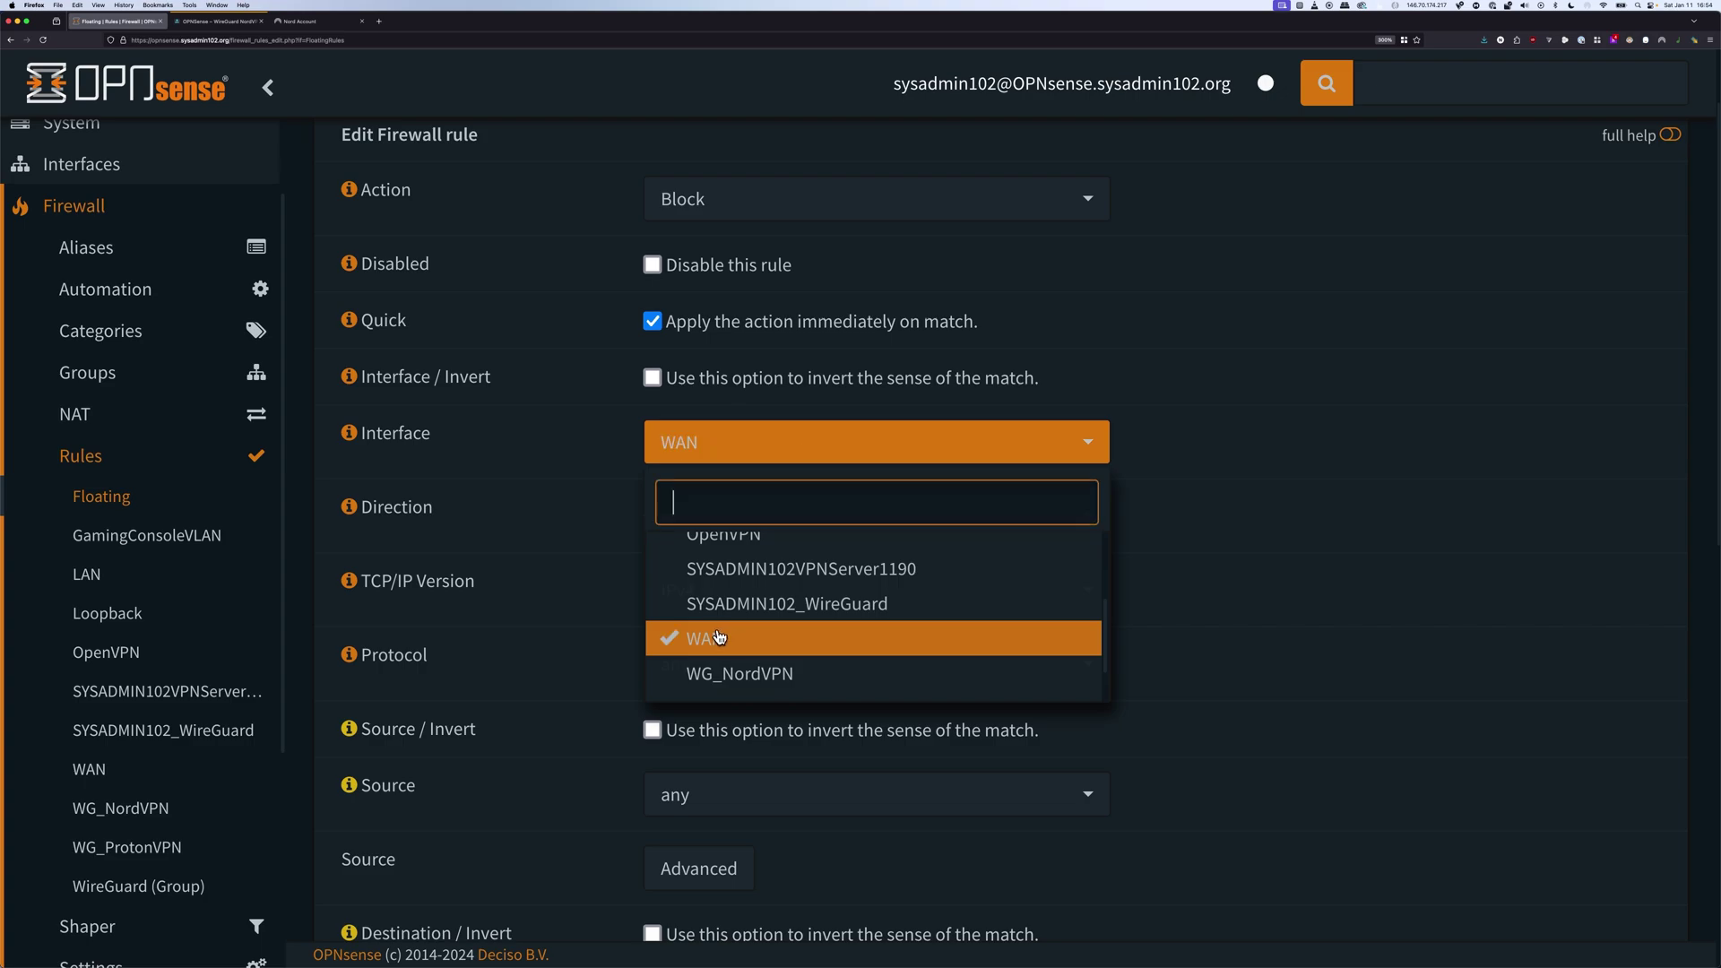
{"action": "left_click", "coordinate": [1161, 585]}
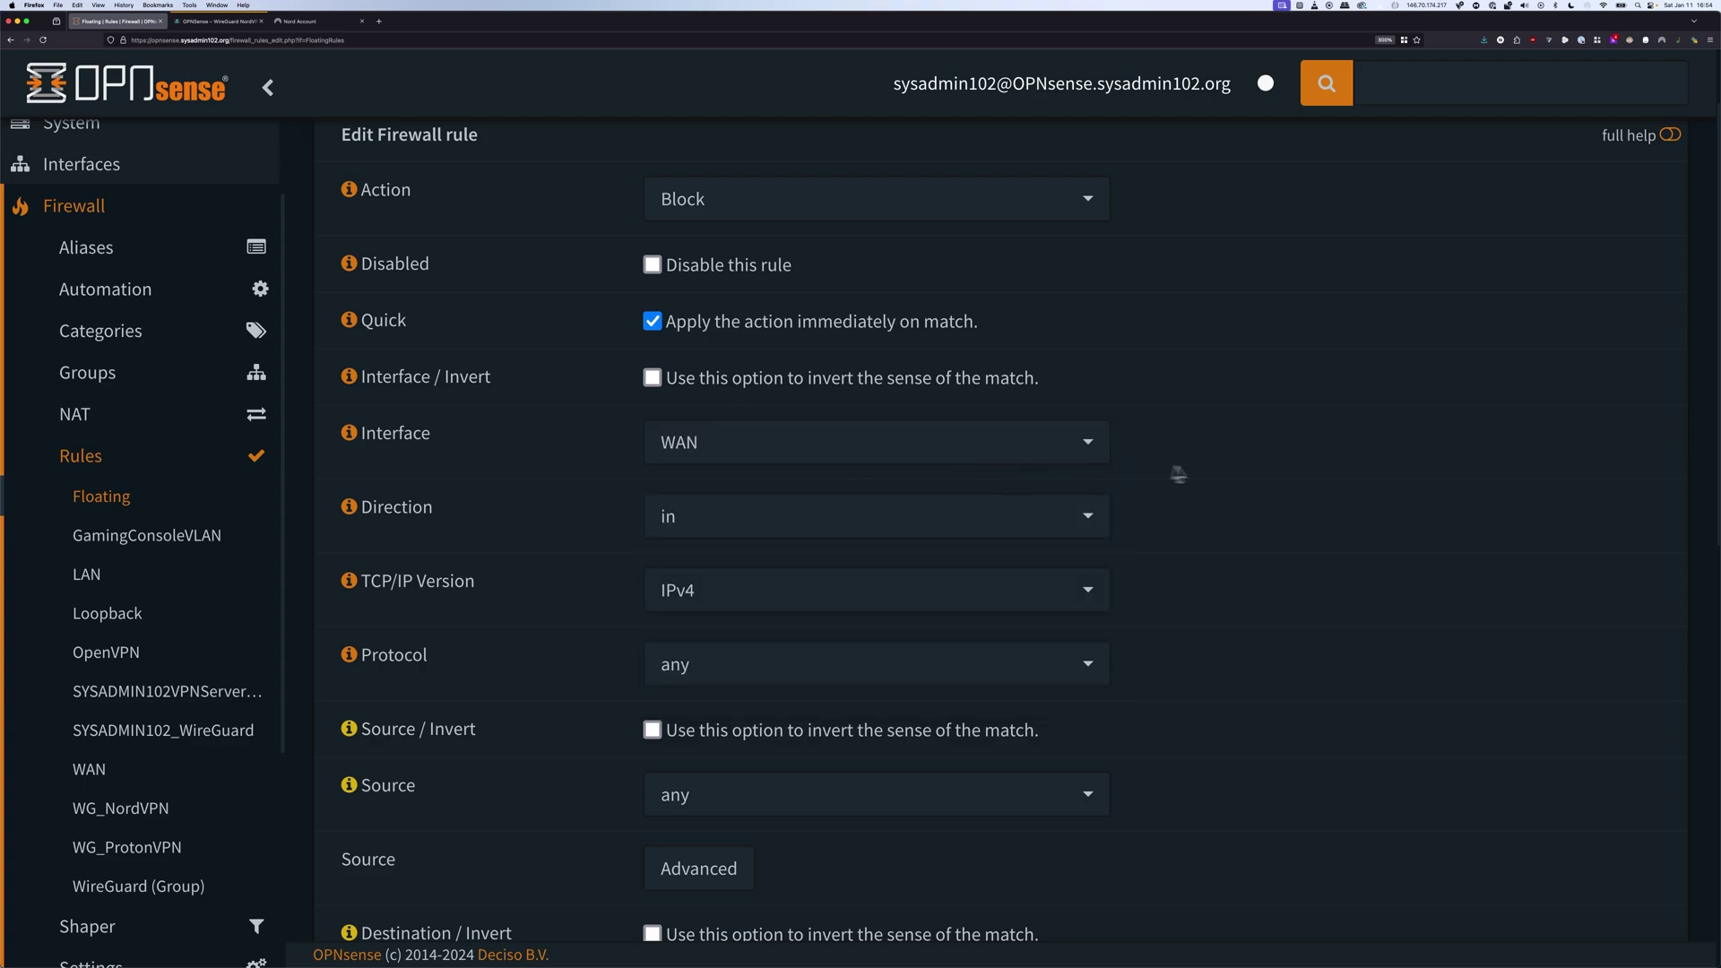
{"action": "left_click", "coordinate": [689, 527]}
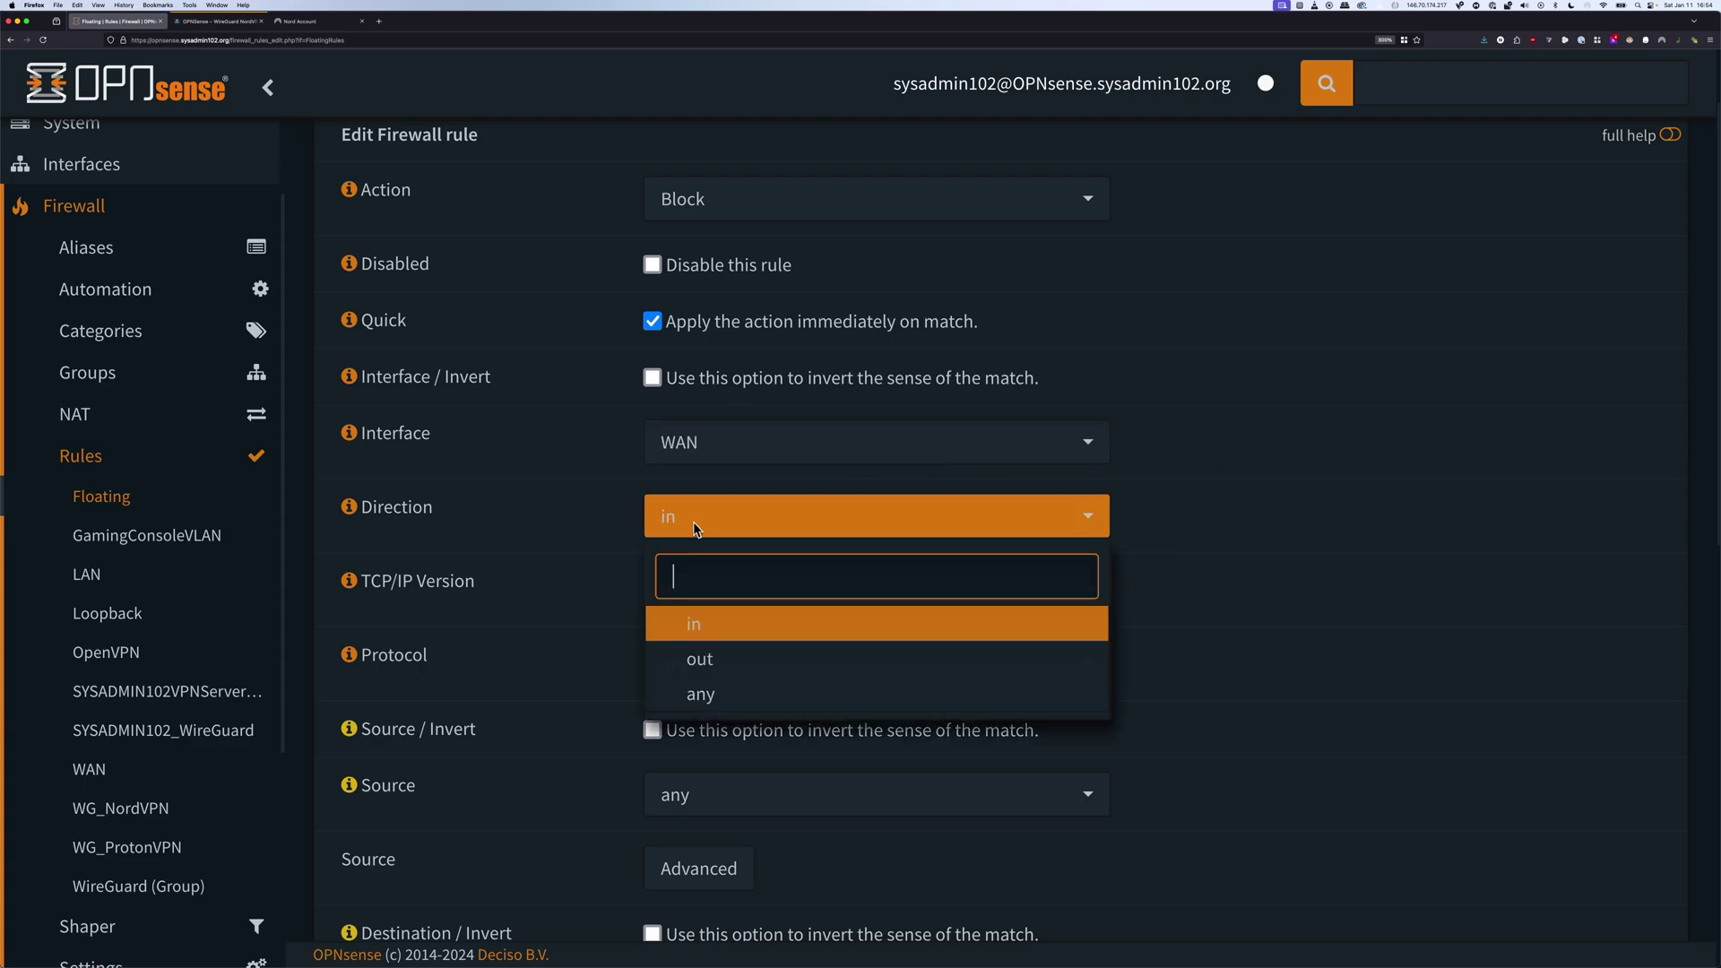
{"action": "left_click", "coordinate": [697, 655]}
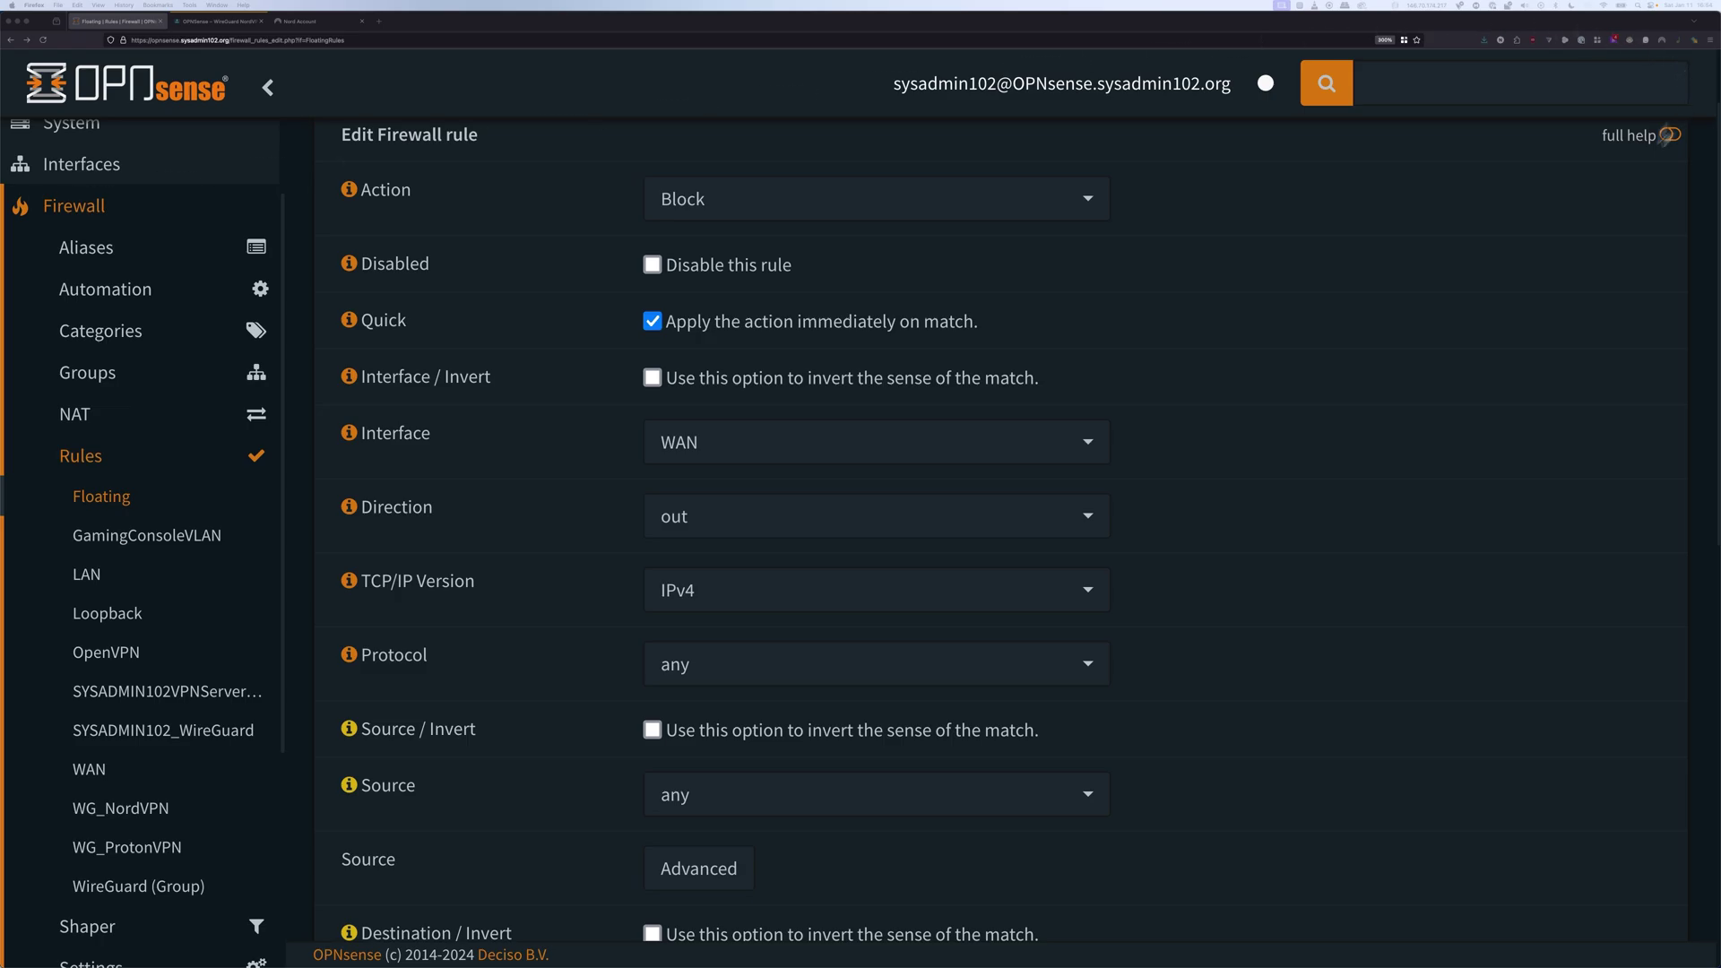
Describe the floating rule as "VPN Kill Switch"
{"action": "scroll", "coordinate": [1435, 215], "scroll_direction": "down", "scroll_amount": 6}
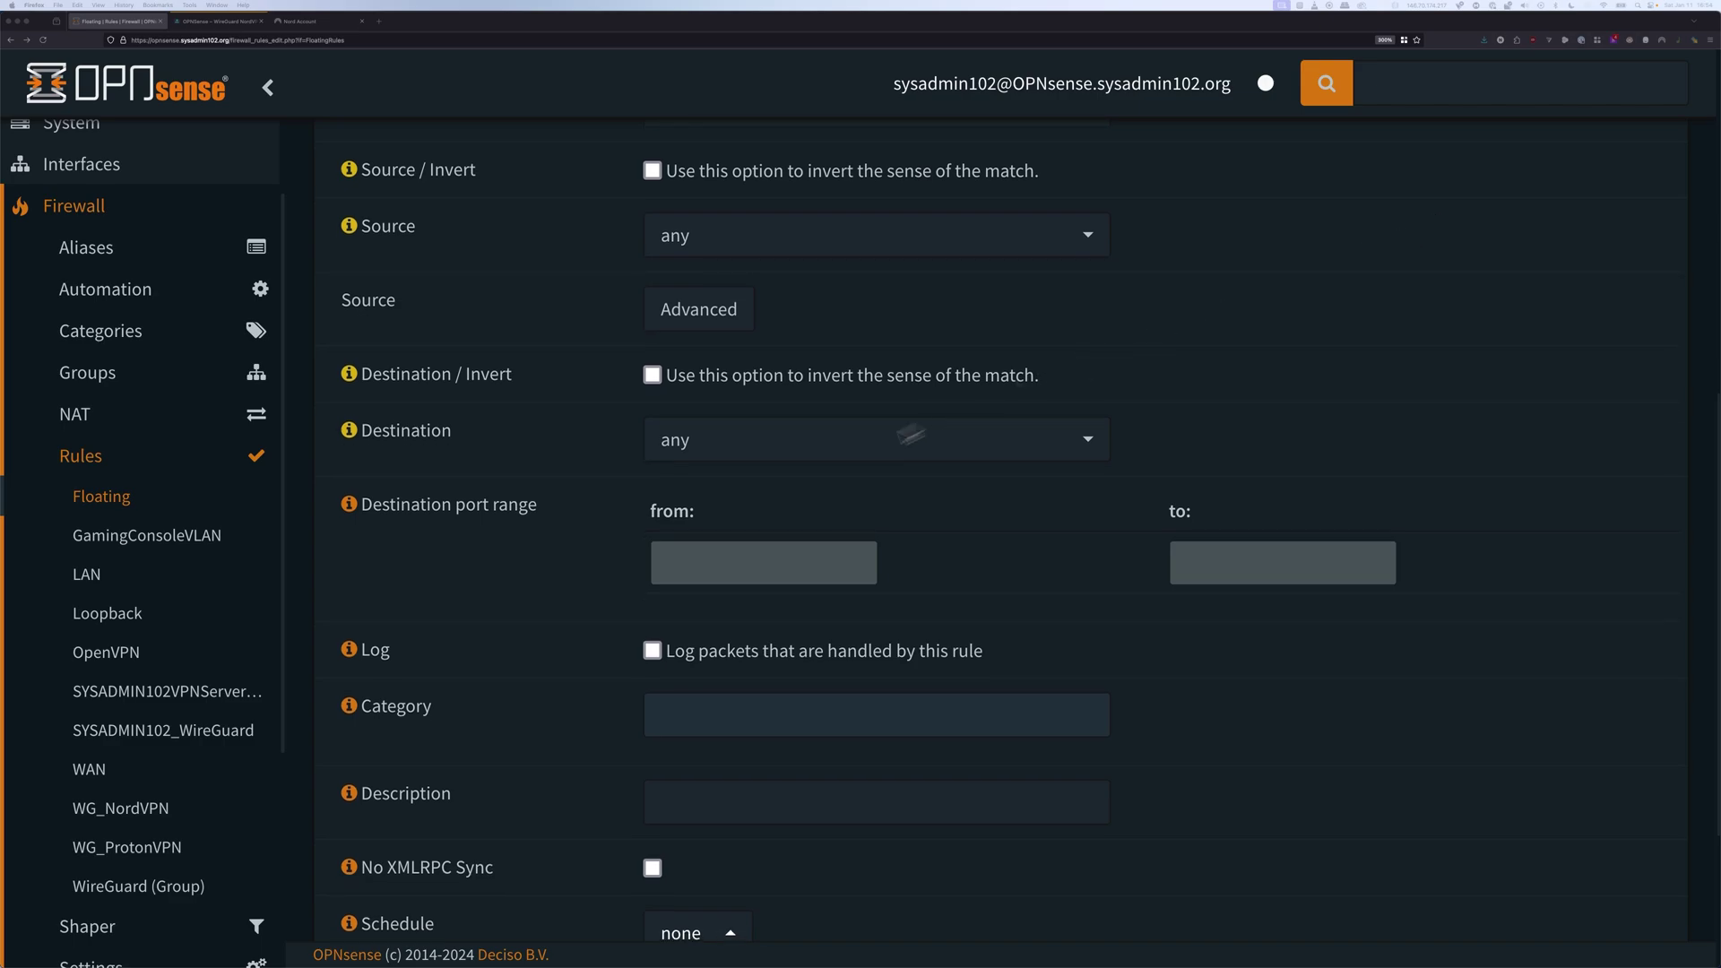
{"action": "scroll", "coordinate": [688, 681], "scroll_direction": "down", "scroll_amount": 1}
{"action": "left_click", "coordinate": [683, 751]}
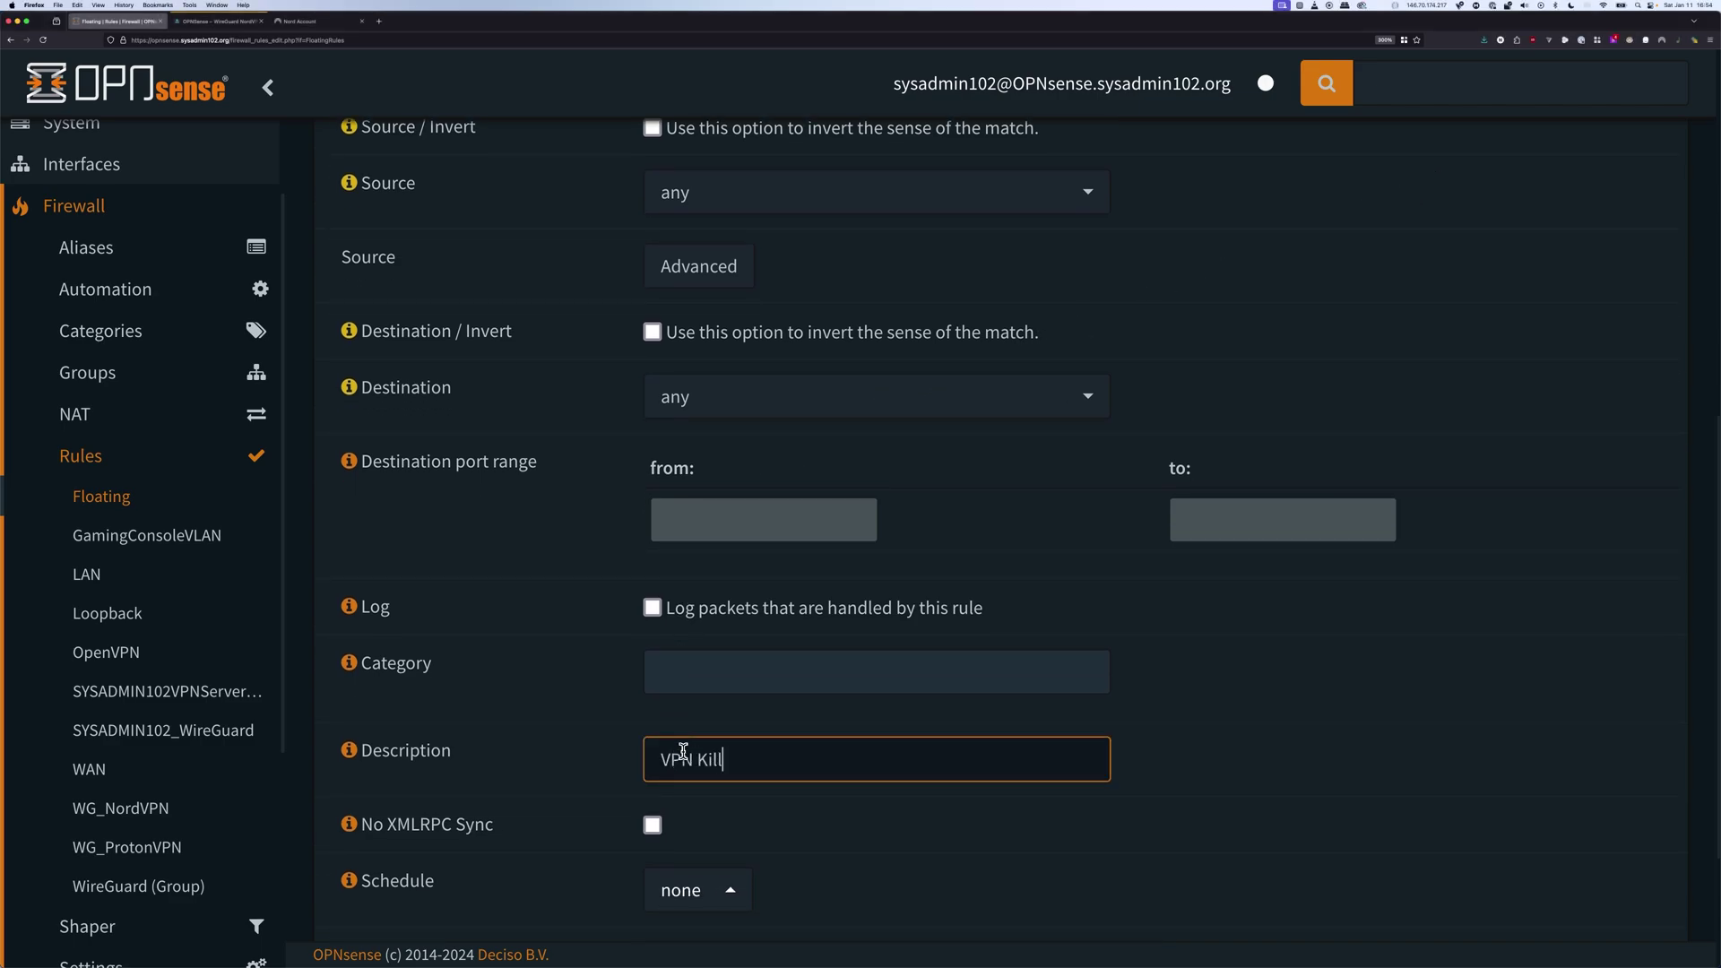
{"action": "type", "text": "VPN Kill Switch"}
In the rule's advanced features, enable allow options and set the match local tag to NO_WAN_EGRESS
{"action": "scroll", "coordinate": [685, 757], "scroll_direction": "down", "scroll_amount": 2}
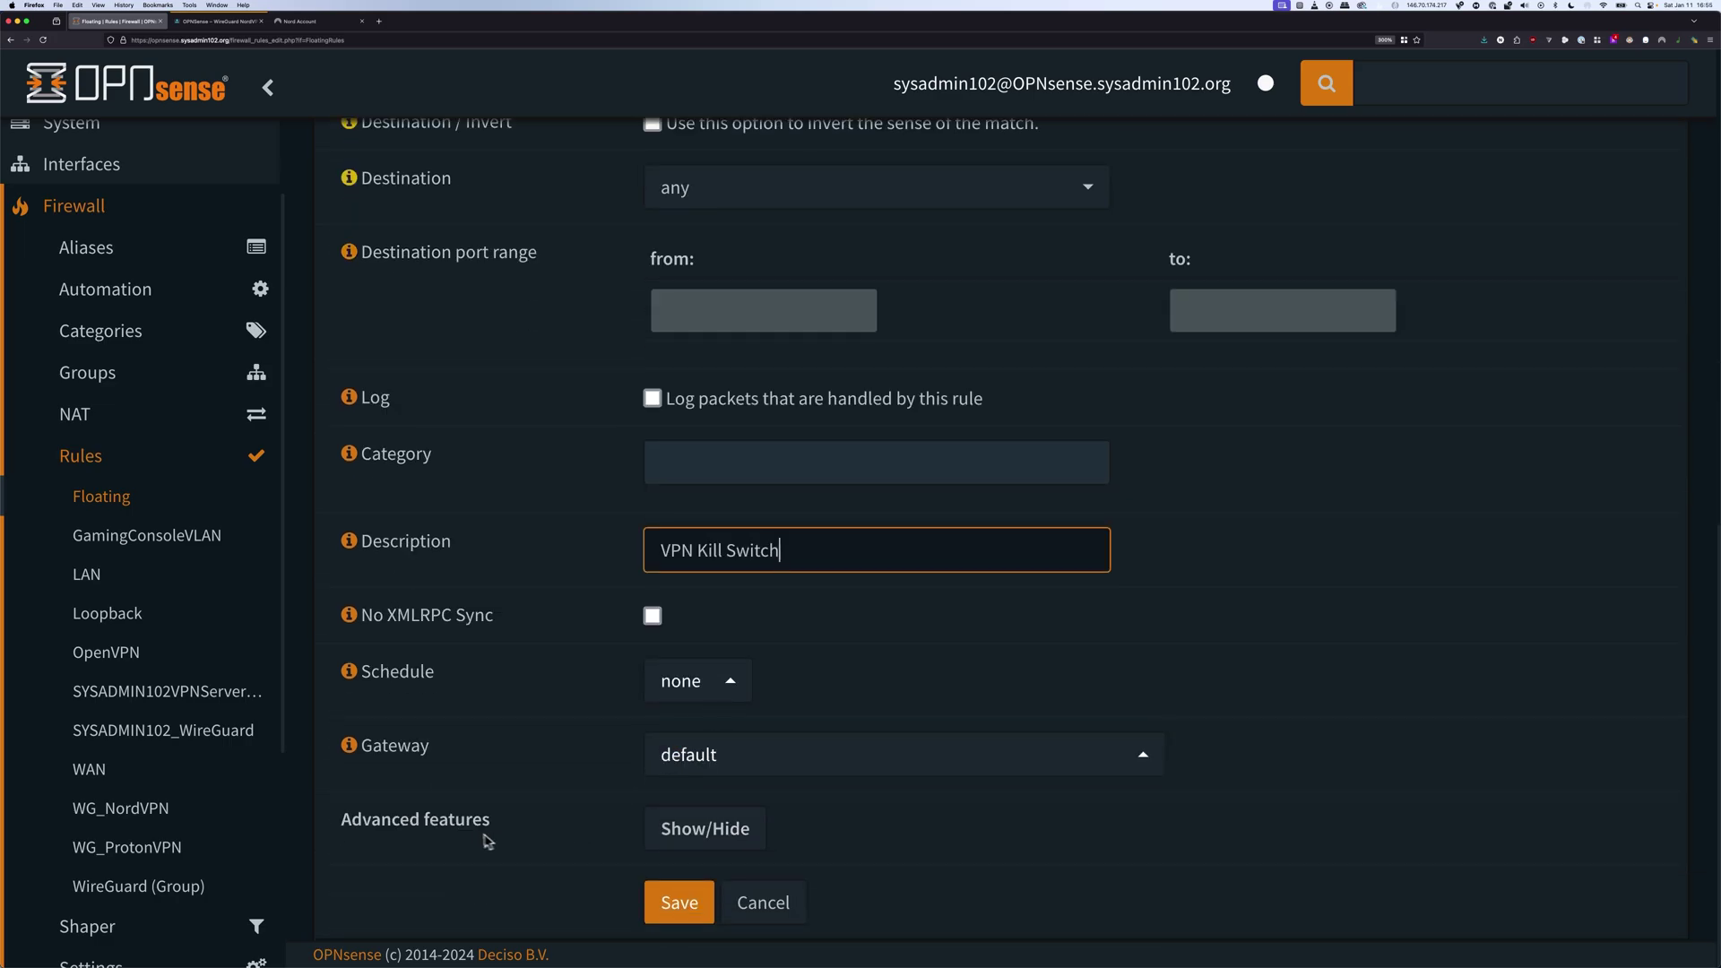
{"action": "left_click", "coordinate": [670, 828]}
{"action": "scroll", "coordinate": [592, 842], "scroll_direction": "down", "scroll_amount": 3}
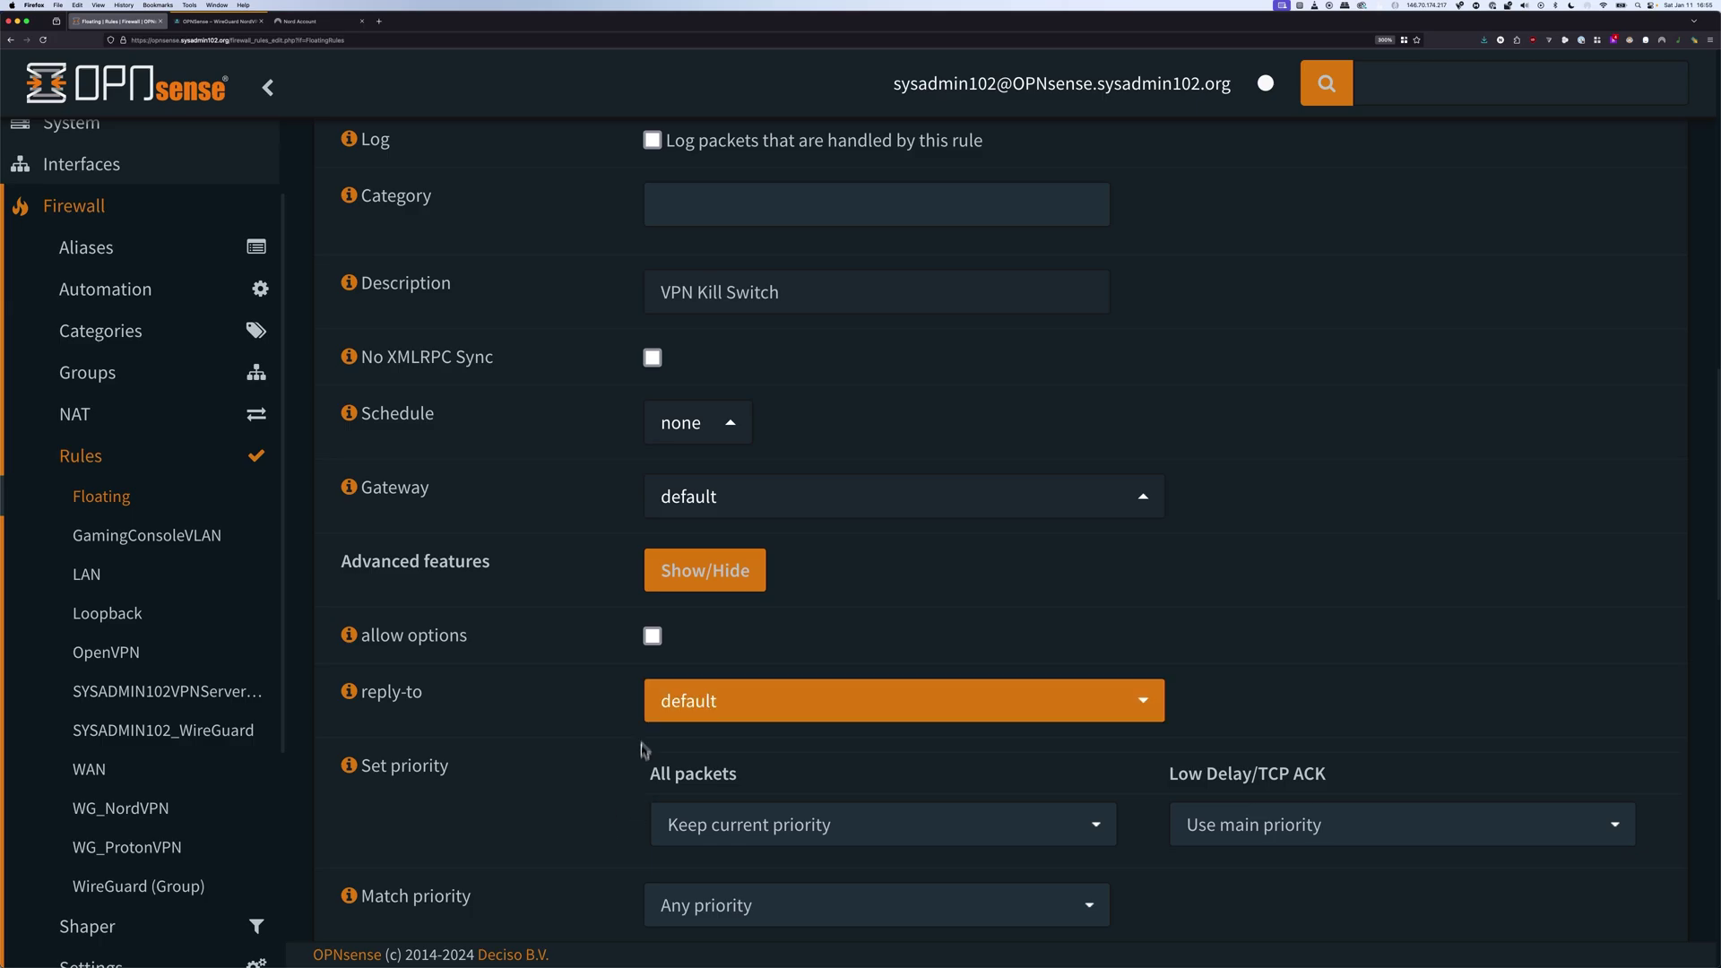
{"action": "left_click", "coordinate": [652, 635]}
{"action": "scroll", "coordinate": [578, 717], "scroll_direction": "down", "scroll_amount": 3}
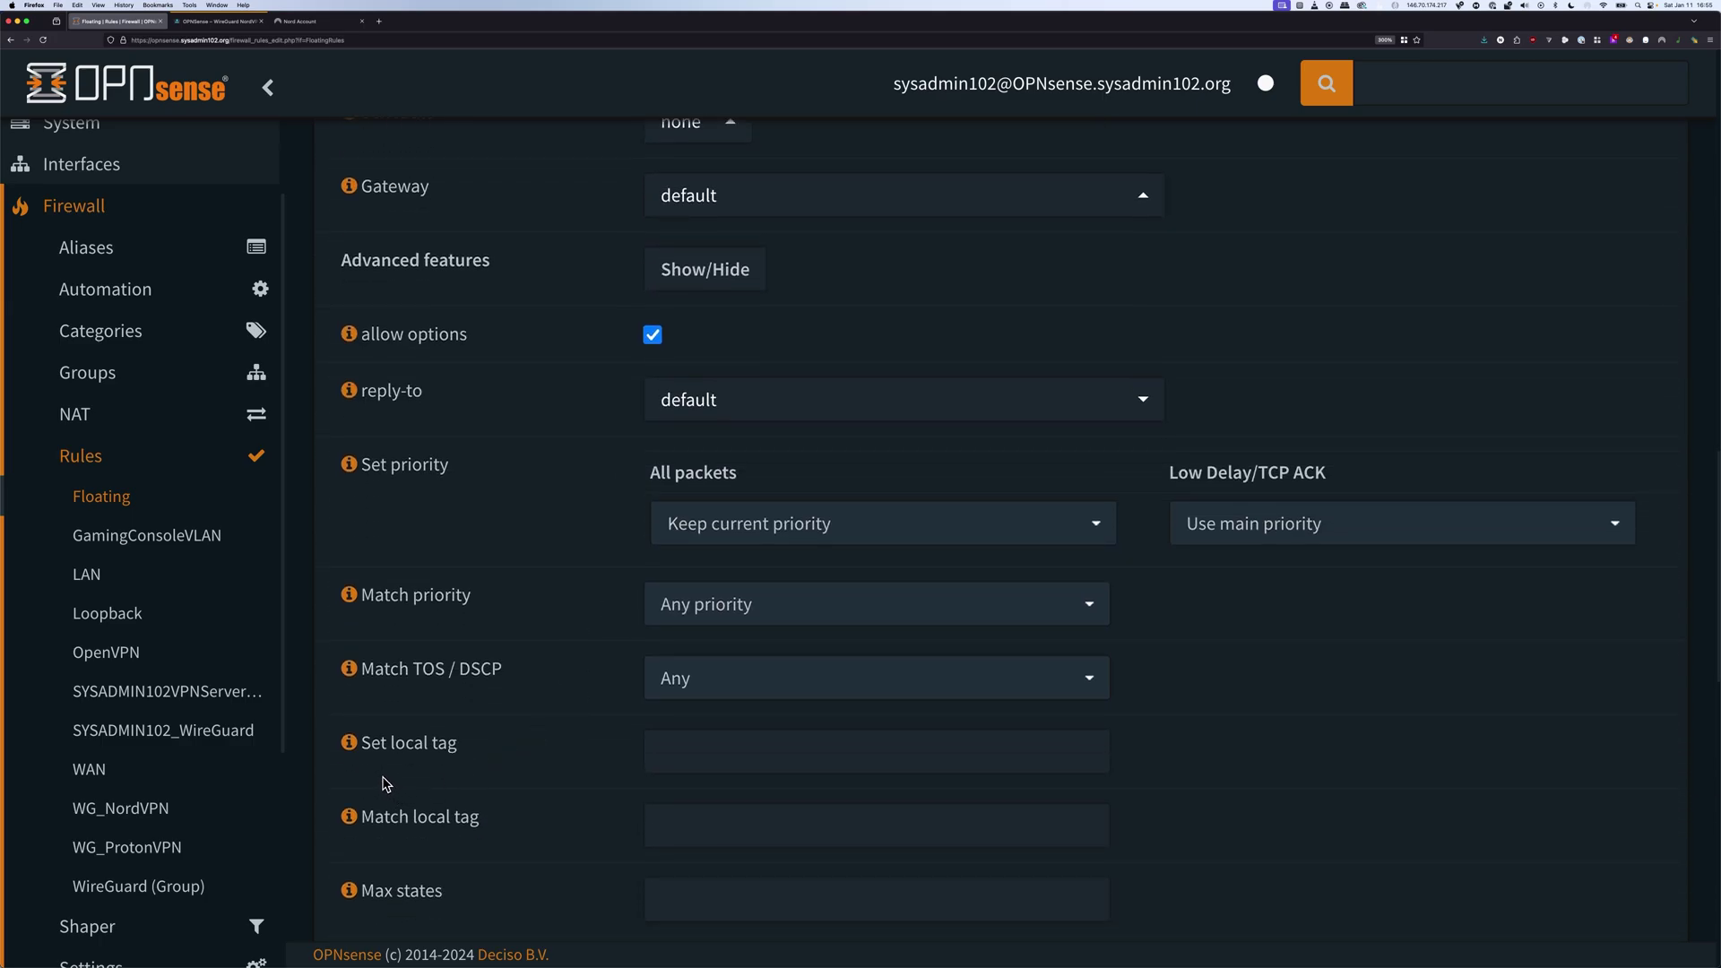
{"action": "left_click", "coordinate": [664, 818]}
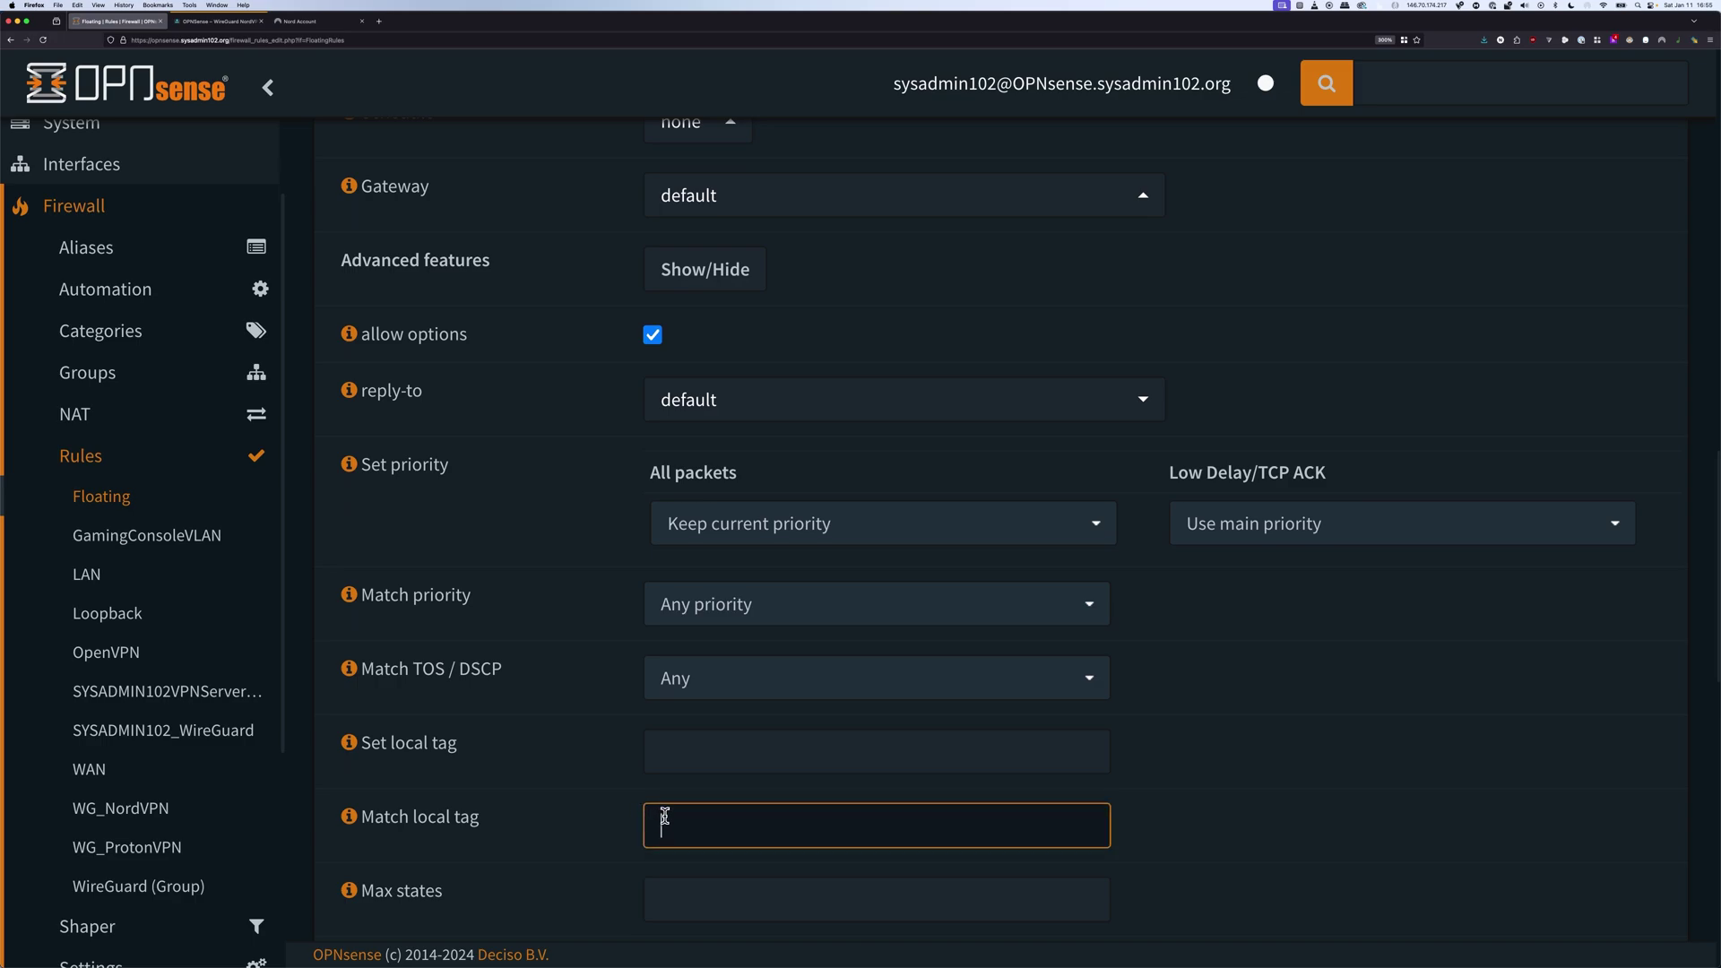
{"action": "type", "text": "NO_WAN_EGRESS"}
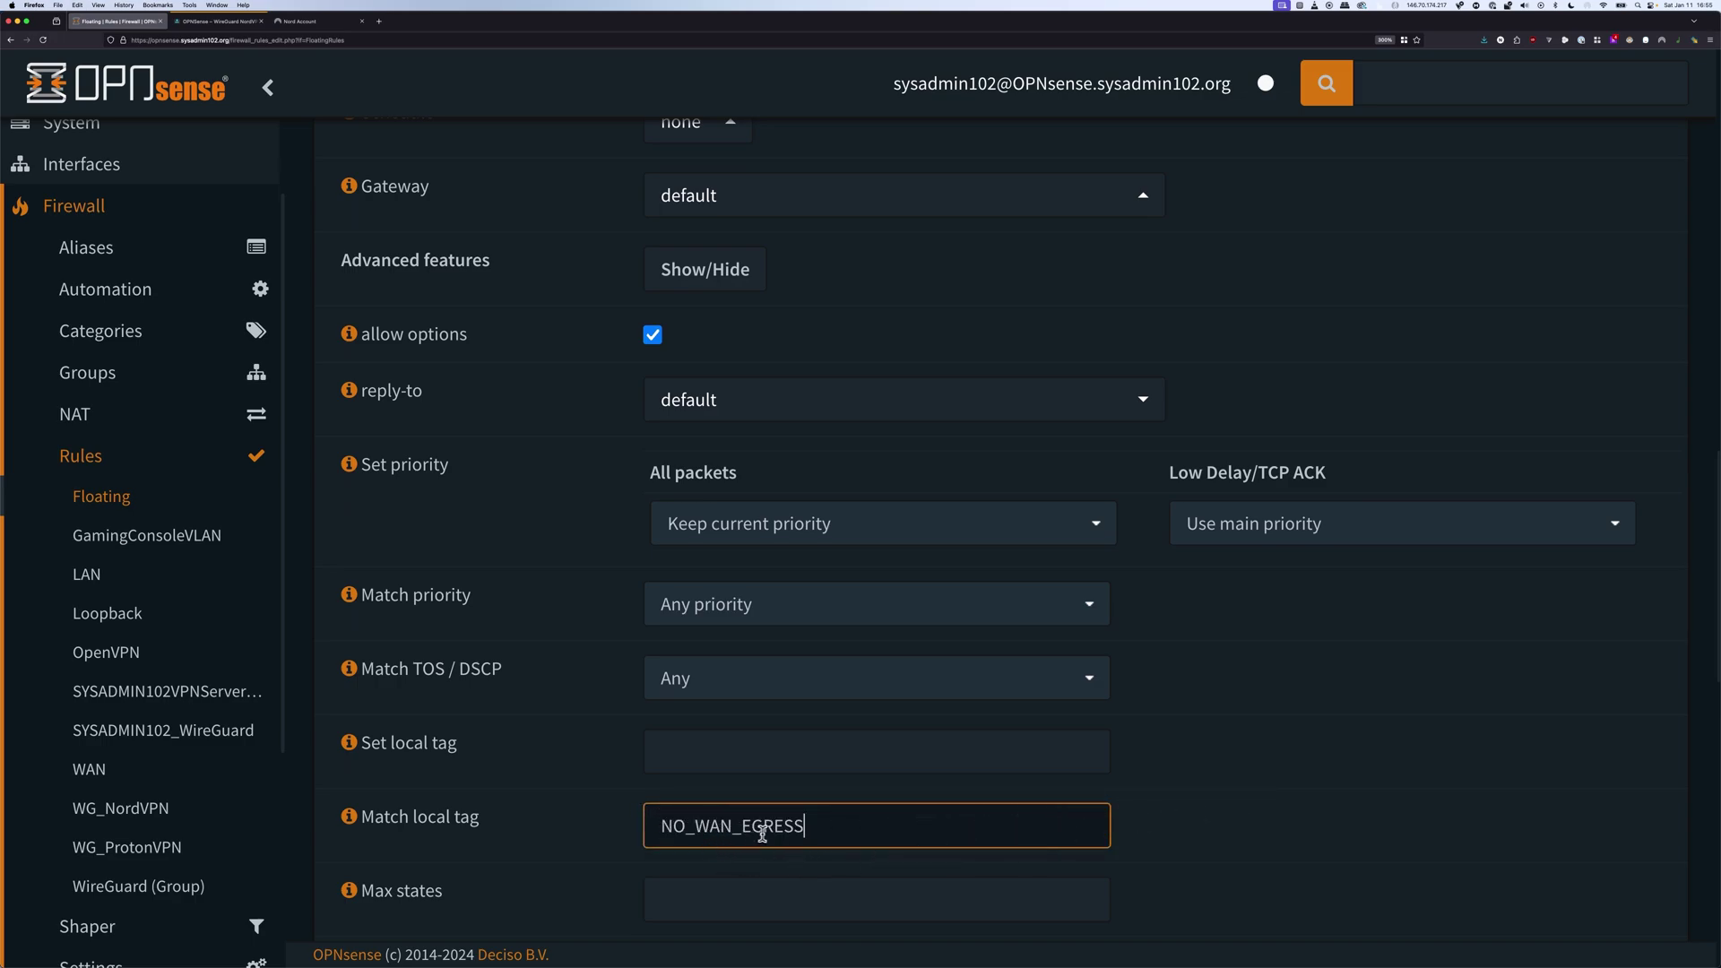
{"action": "left_click", "coordinate": [1145, 825]}
Try to save the VPN Kill Switch rule, and disable its allow options setting
{"action": "scroll", "coordinate": [1144, 824], "scroll_direction": "down", "scroll_amount": 10}
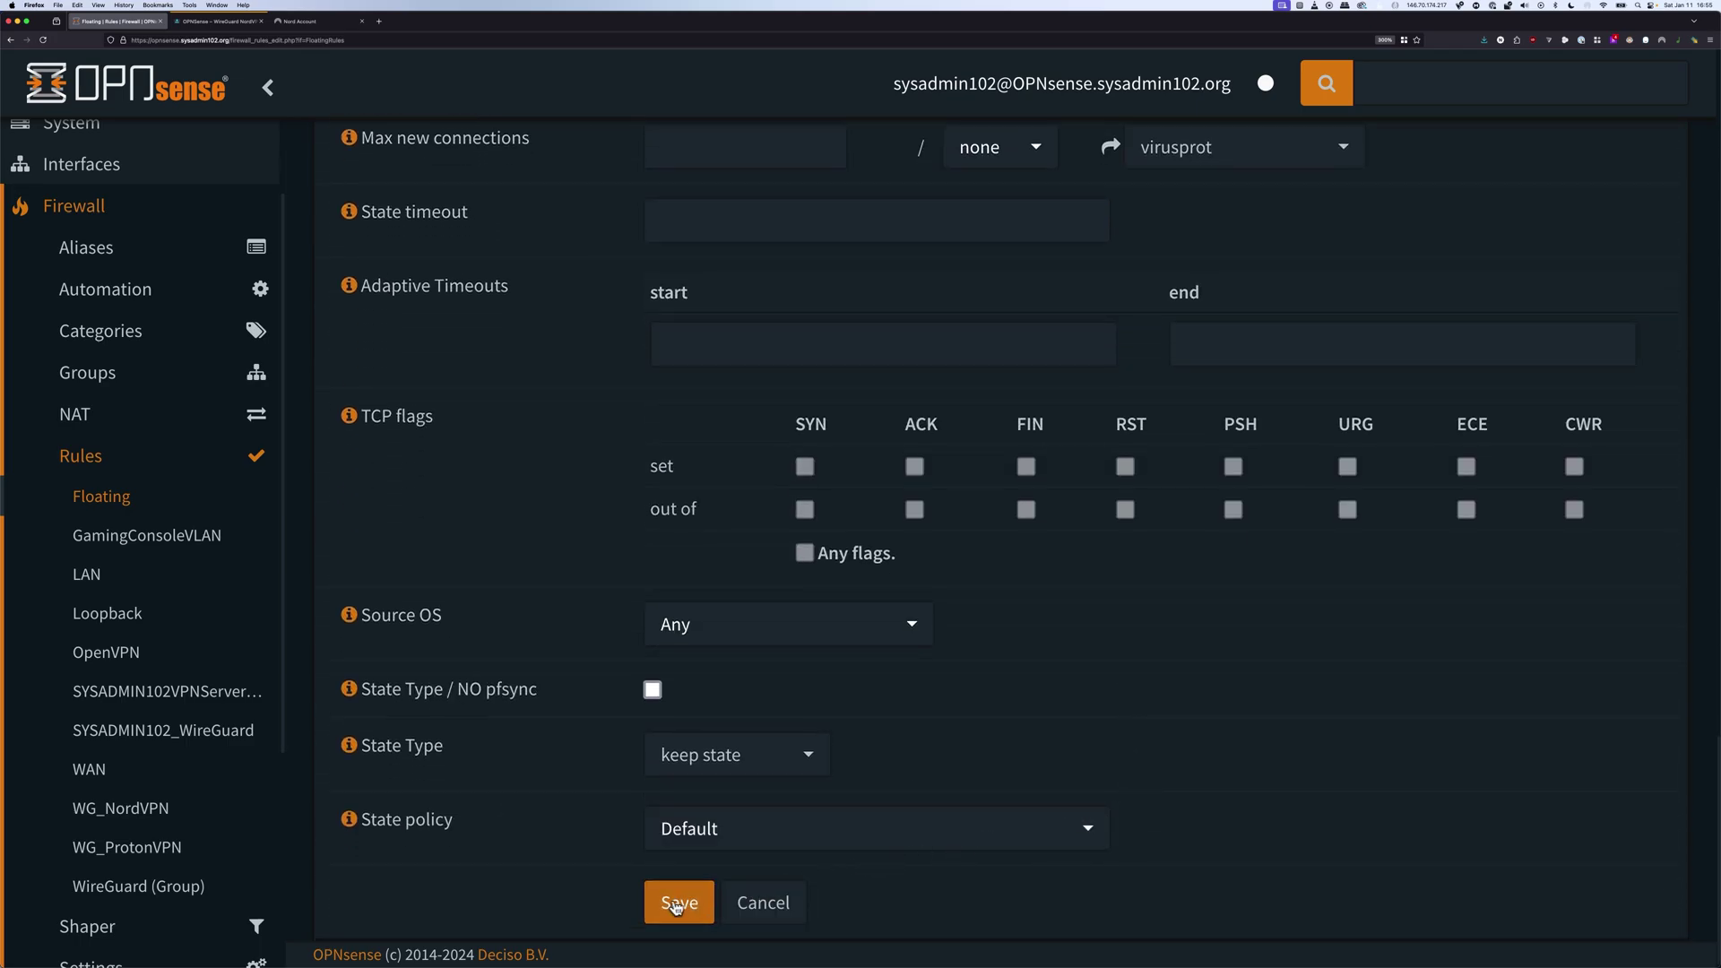
{"action": "left_click", "coordinate": [673, 903]}
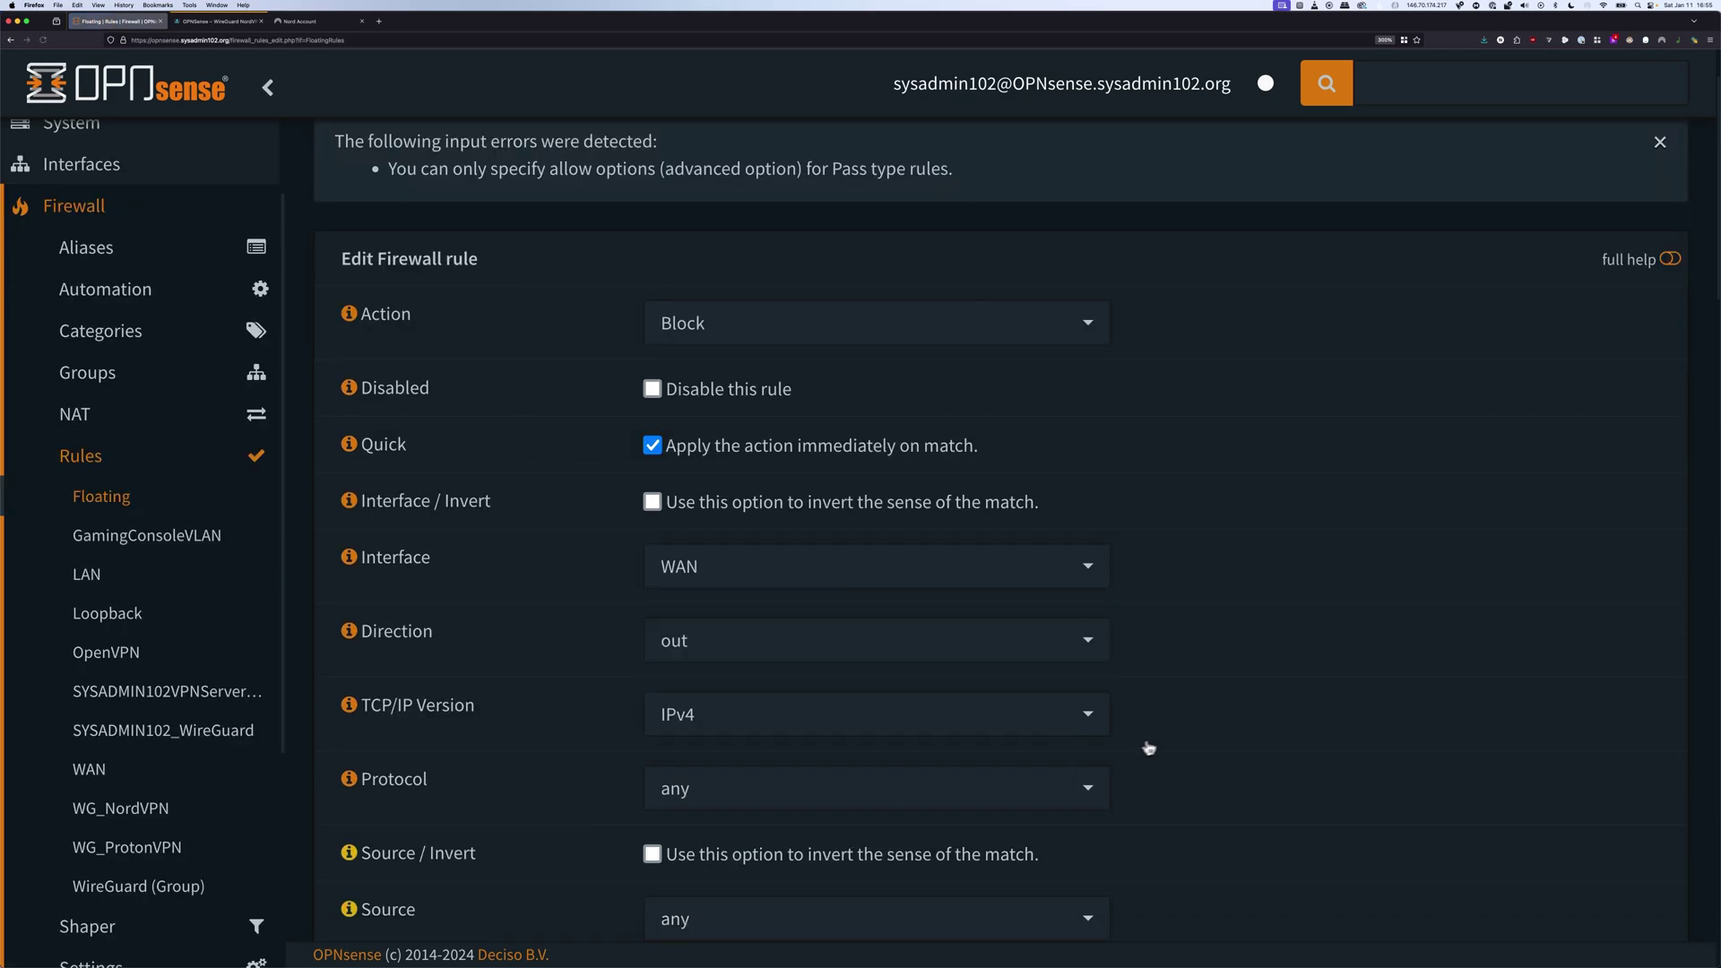
{"action": "scroll", "coordinate": [381, 548], "scroll_direction": "down", "scroll_amount": 15}
{"action": "left_click", "coordinate": [653, 491]}
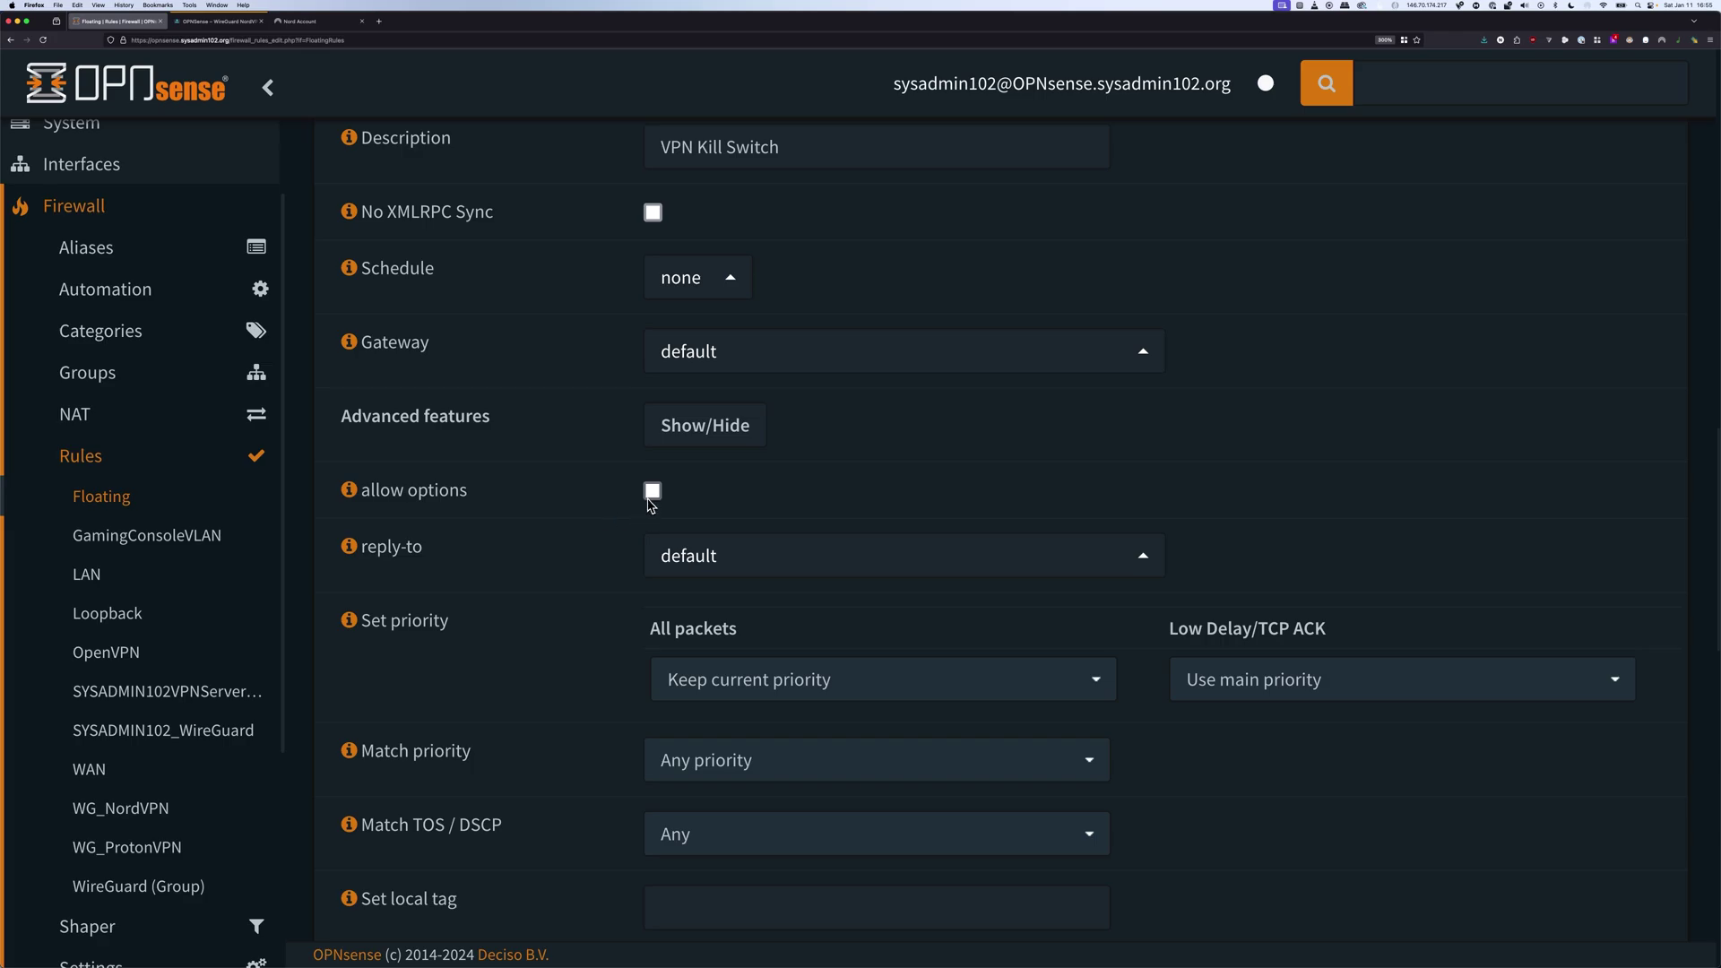
Save the VPN Kill Switch rule and apply the firewall changes
{"action": "scroll", "coordinate": [933, 526], "scroll_direction": "down", "scroll_amount": 10}
{"action": "scroll", "coordinate": [933, 527], "scroll_direction": "down", "scroll_amount": 3}
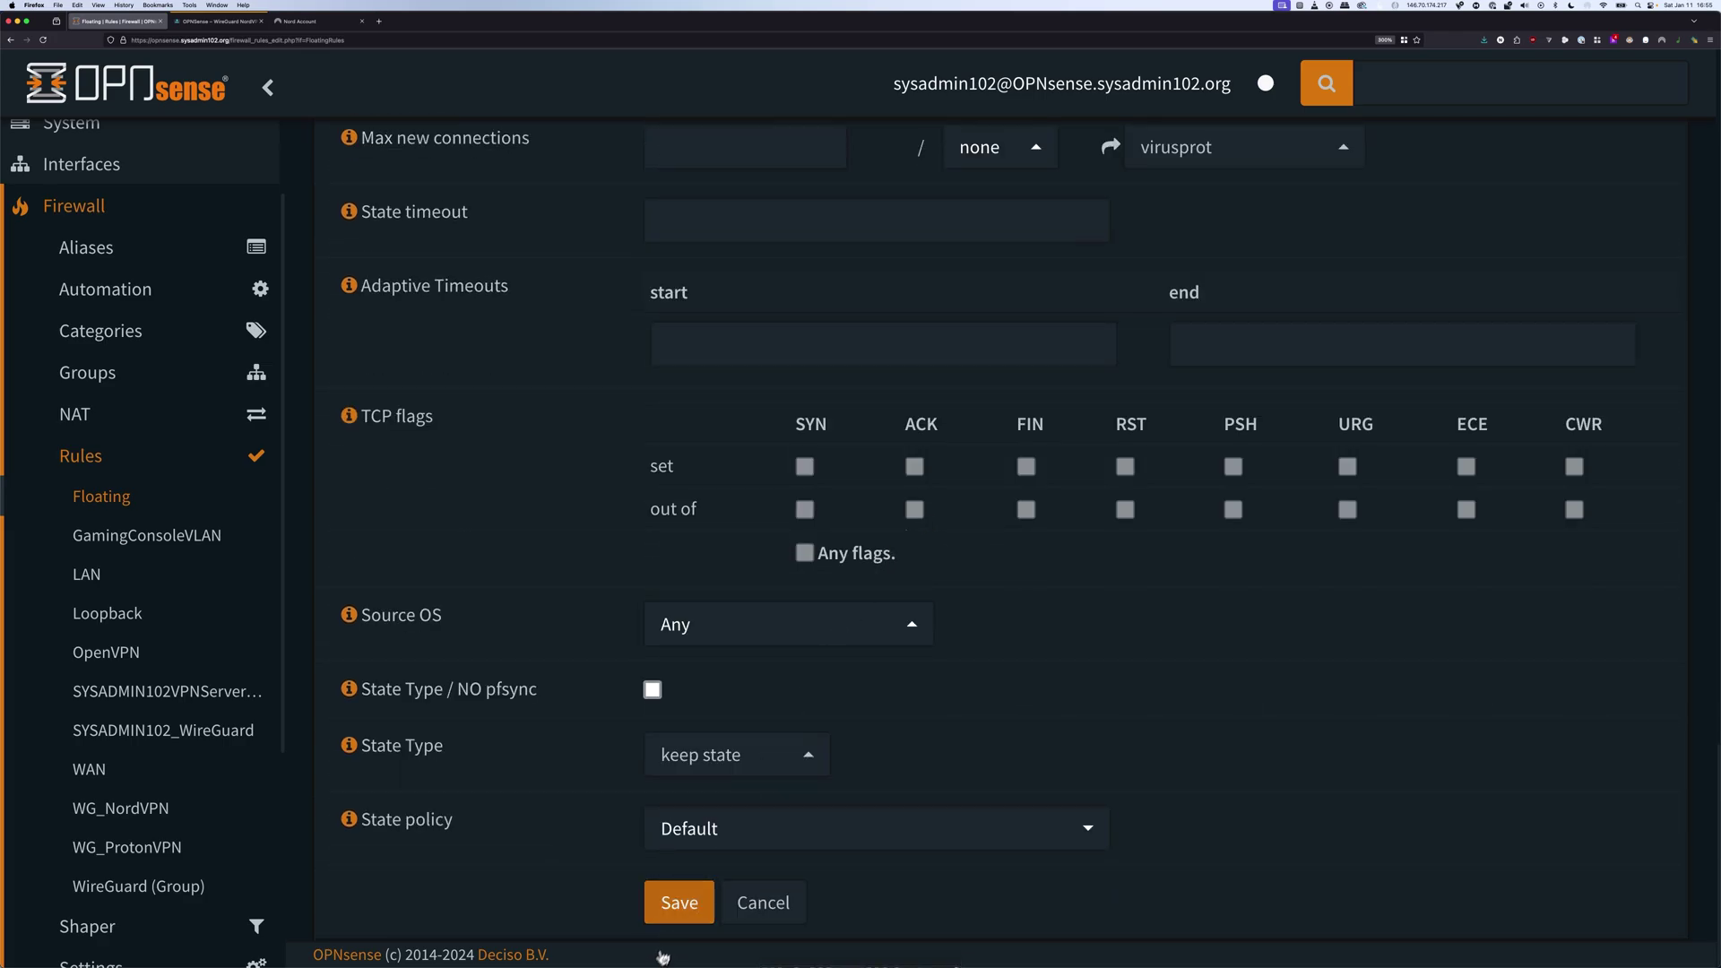
{"action": "left_click", "coordinate": [674, 903]}
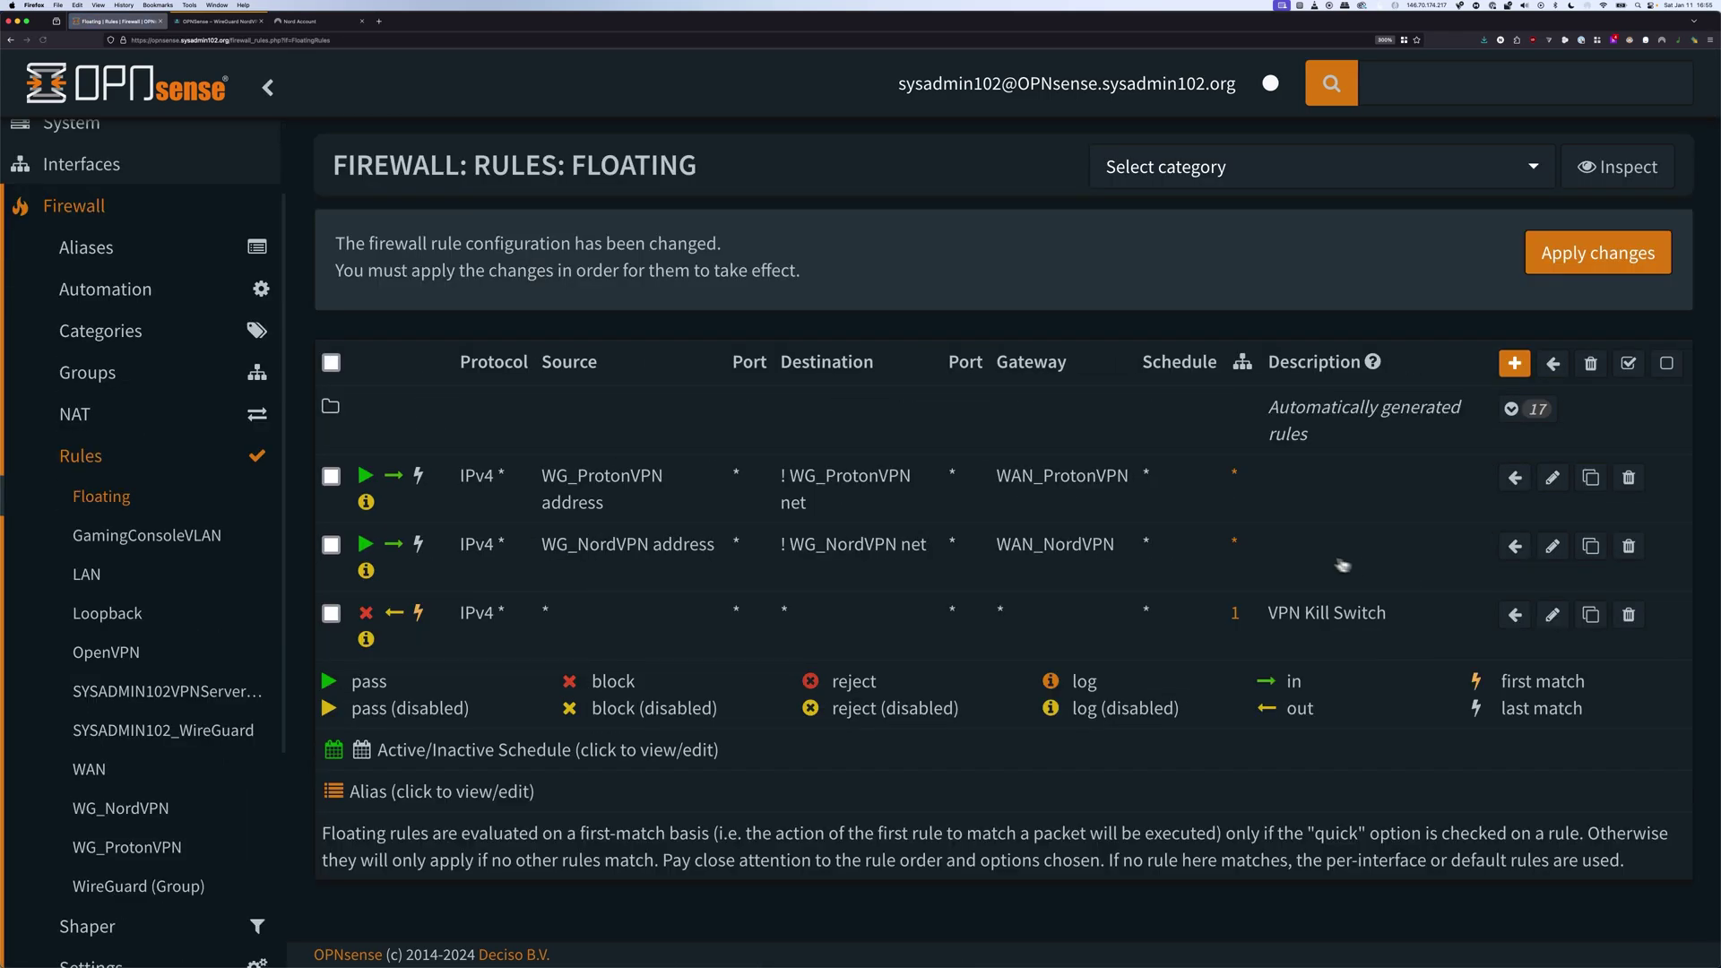
{"action": "left_click", "coordinate": [1601, 260]}
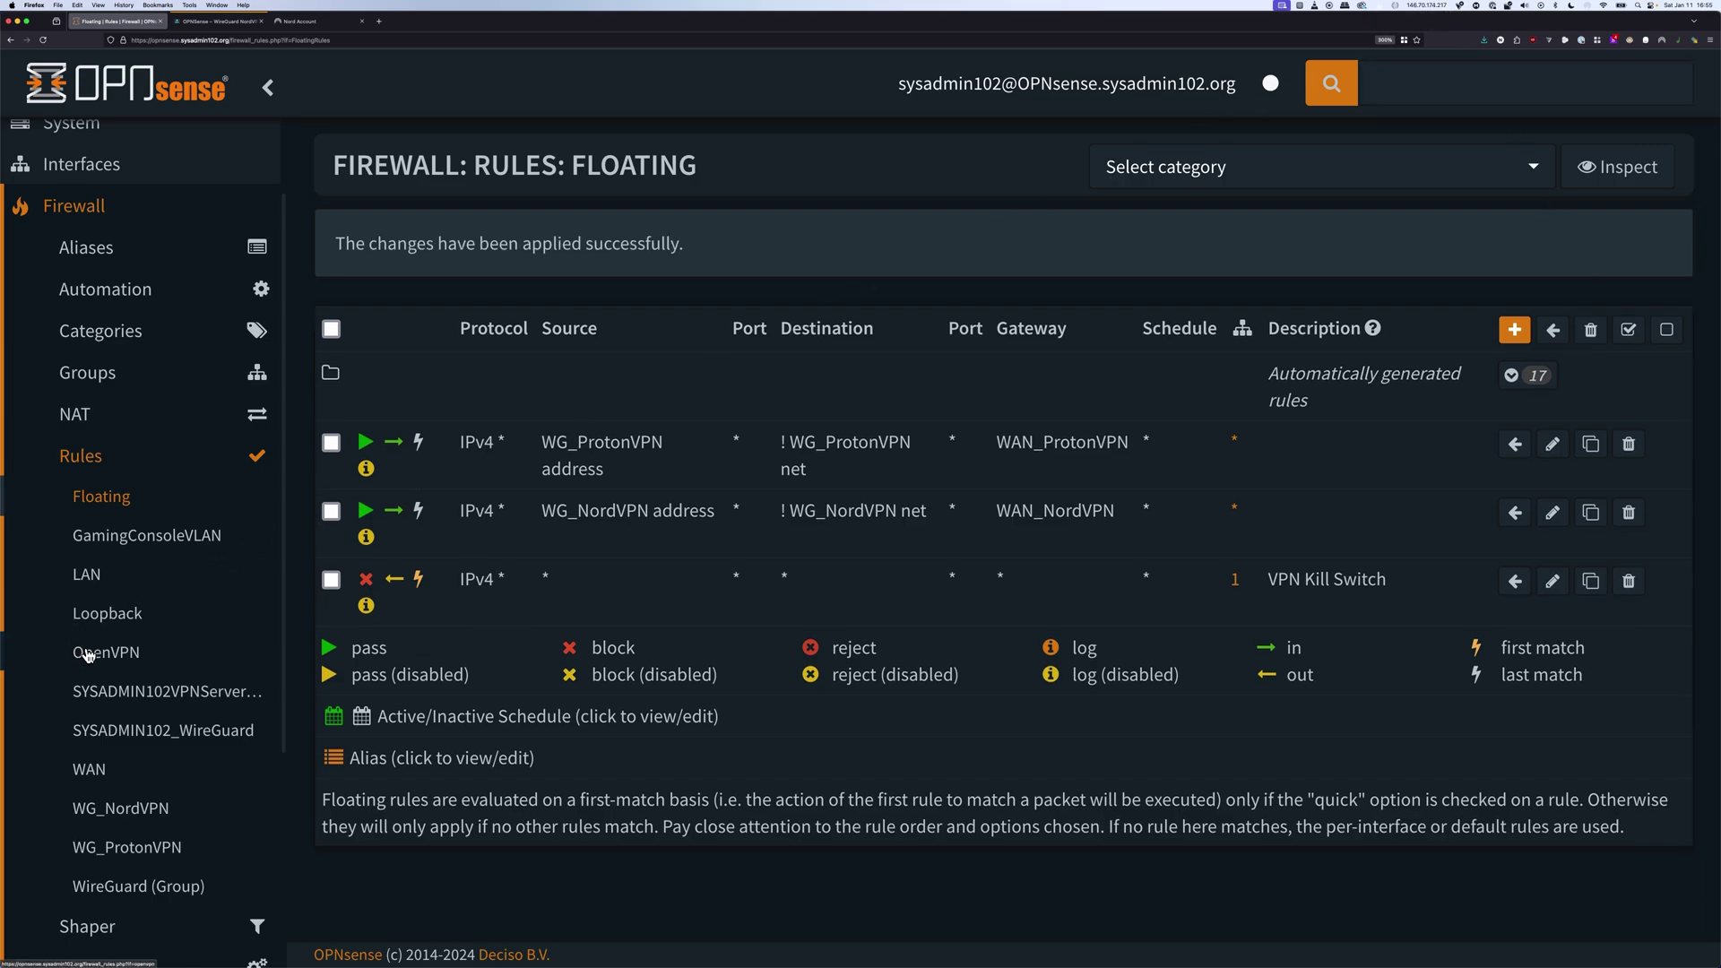
Remove __lan_network from the content of the WG_ProtonVPN_Nets alias, save it and apply the alias changes
{"action": "scroll", "coordinate": [88, 655], "scroll_direction": "down", "scroll_amount": 3}
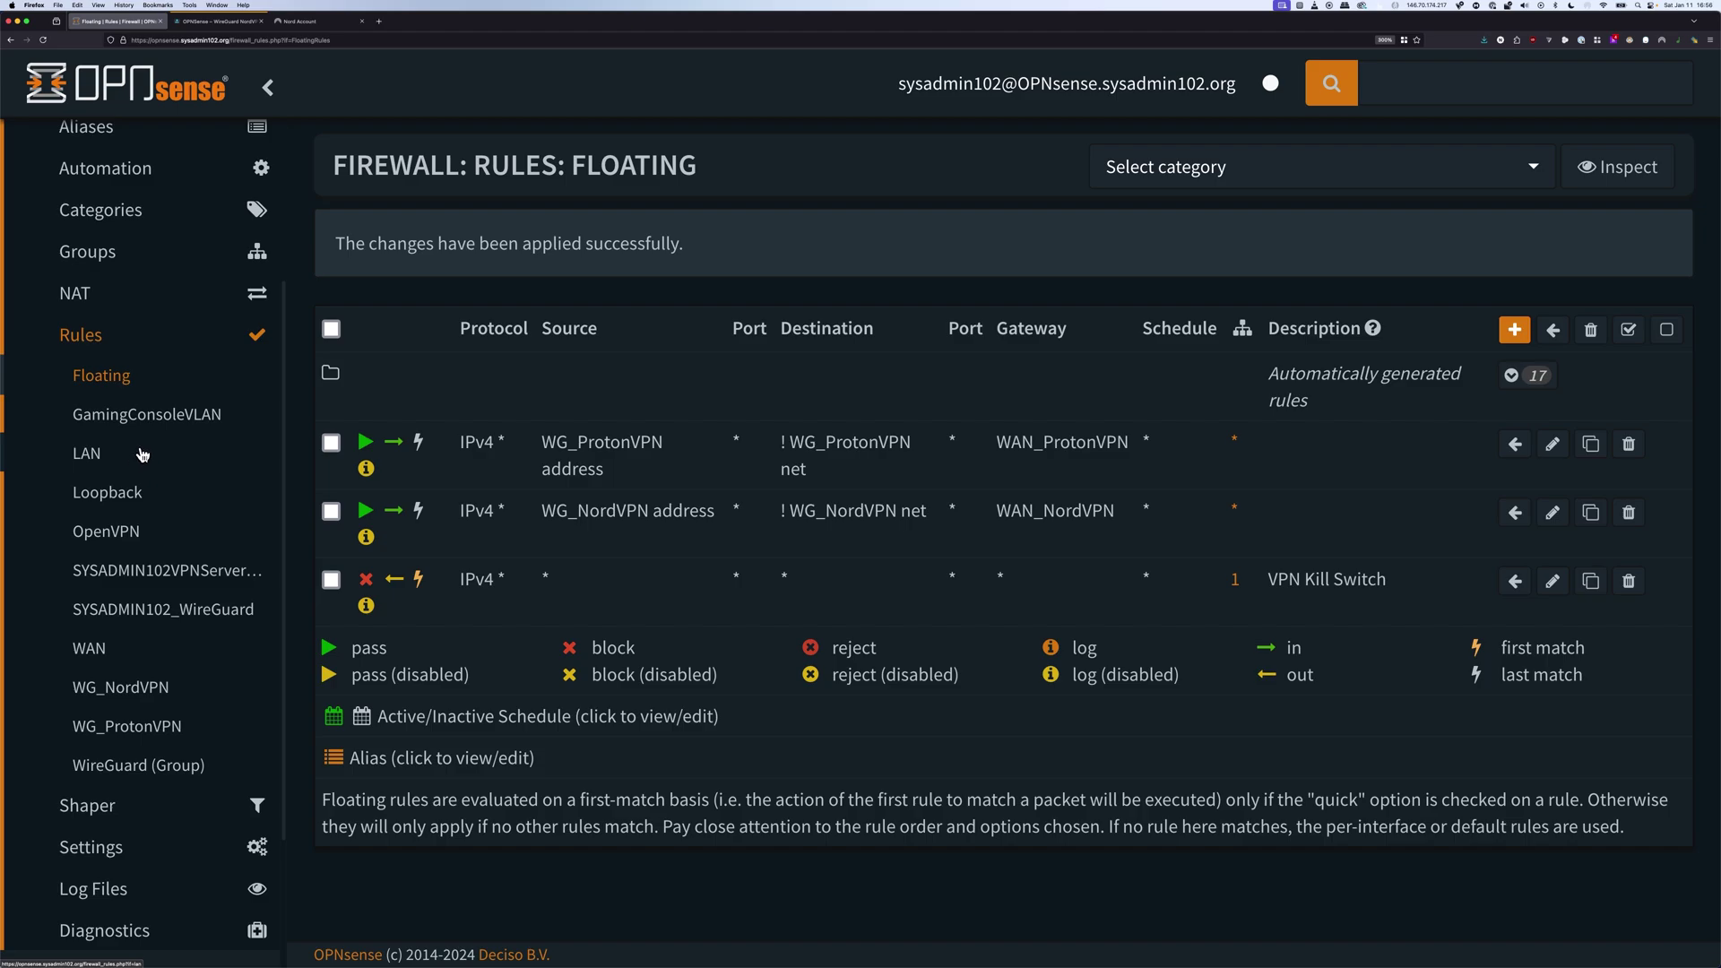
{"action": "scroll", "coordinate": [112, 350], "scroll_direction": "up", "scroll_amount": 3}
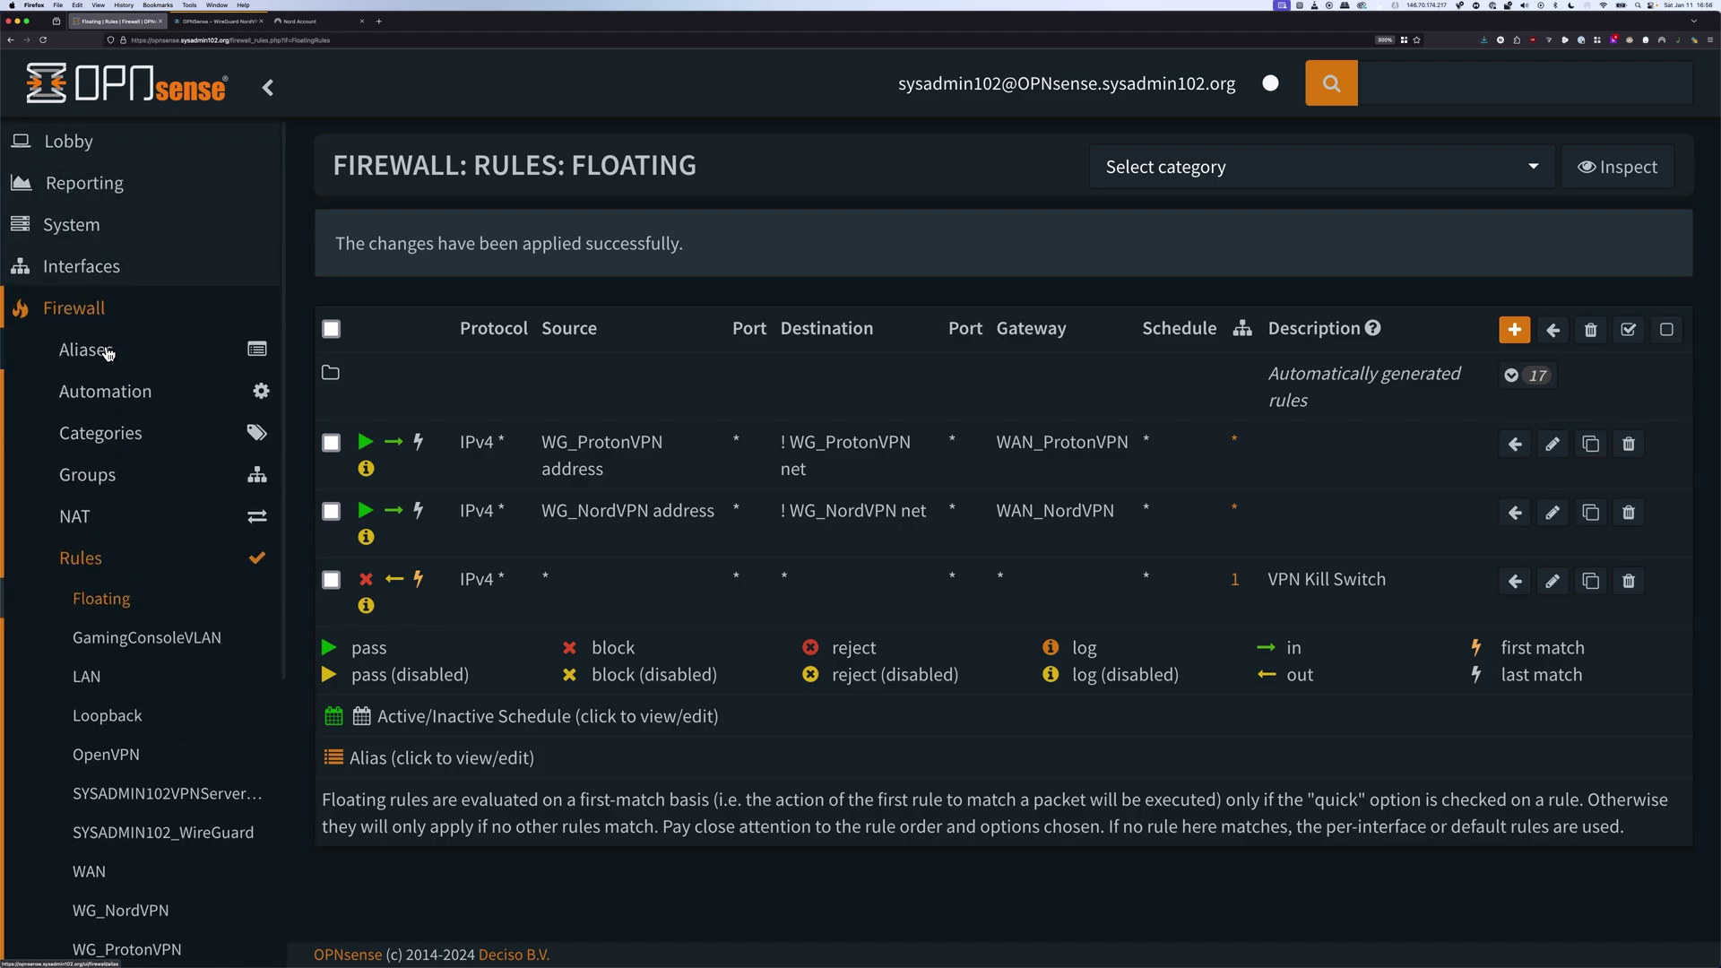
{"action": "left_click", "coordinate": [99, 359]}
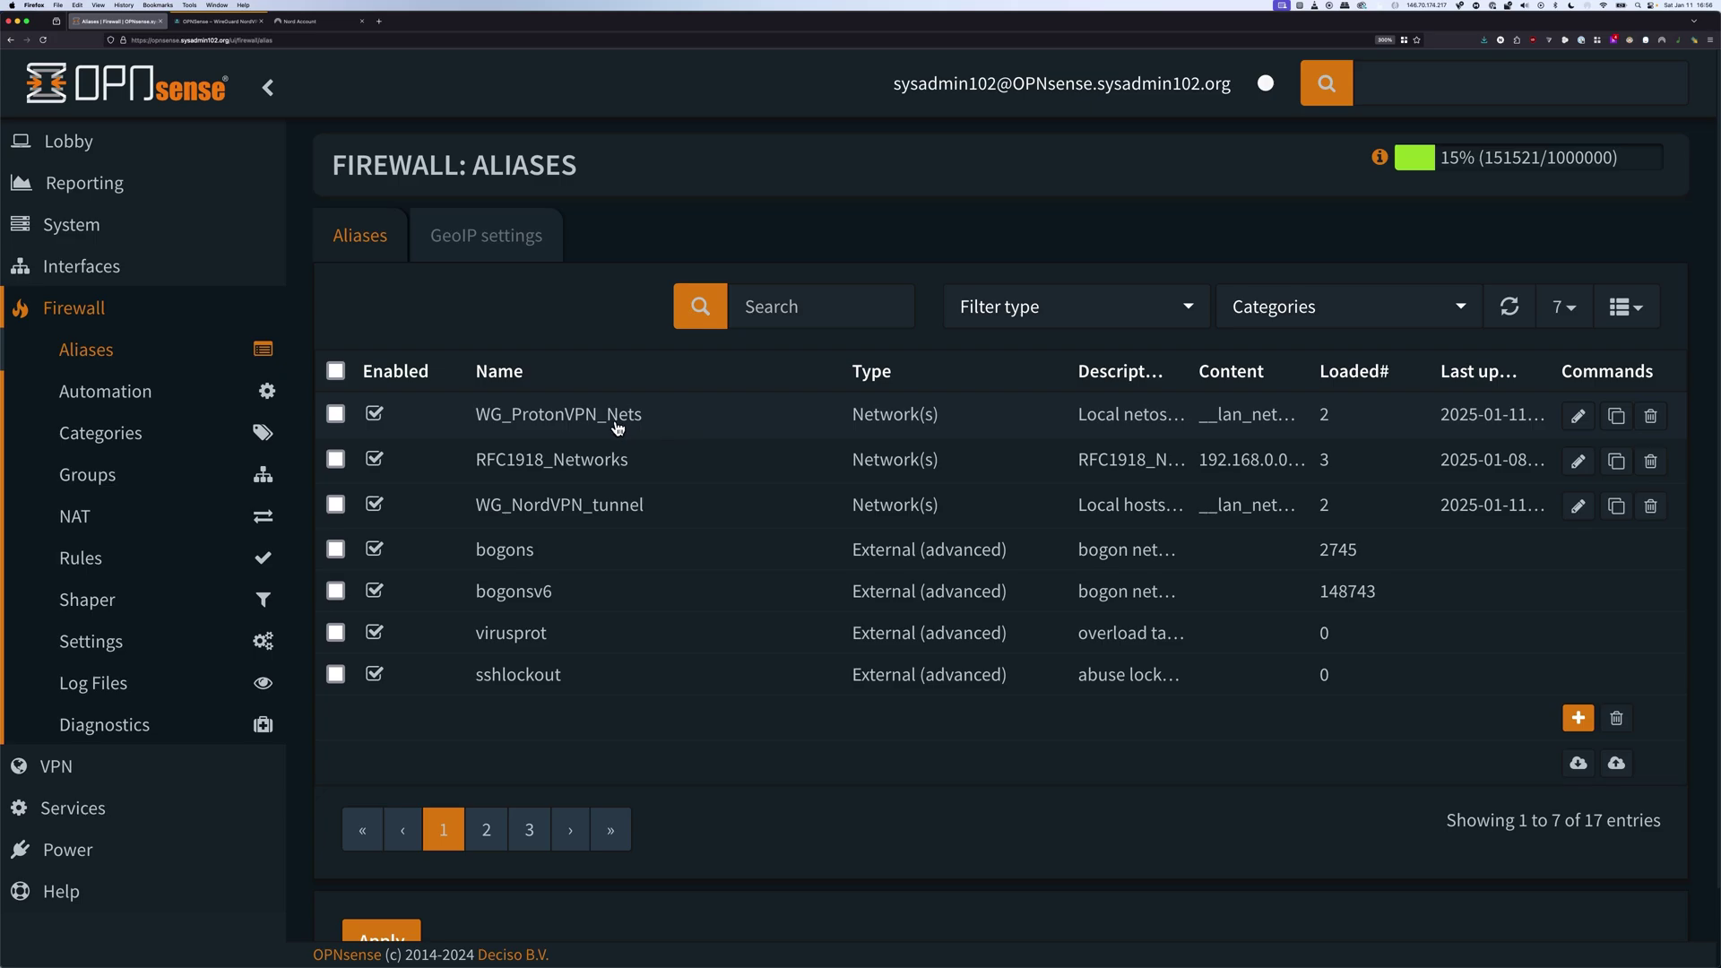
{"action": "left_click", "coordinate": [1577, 416]}
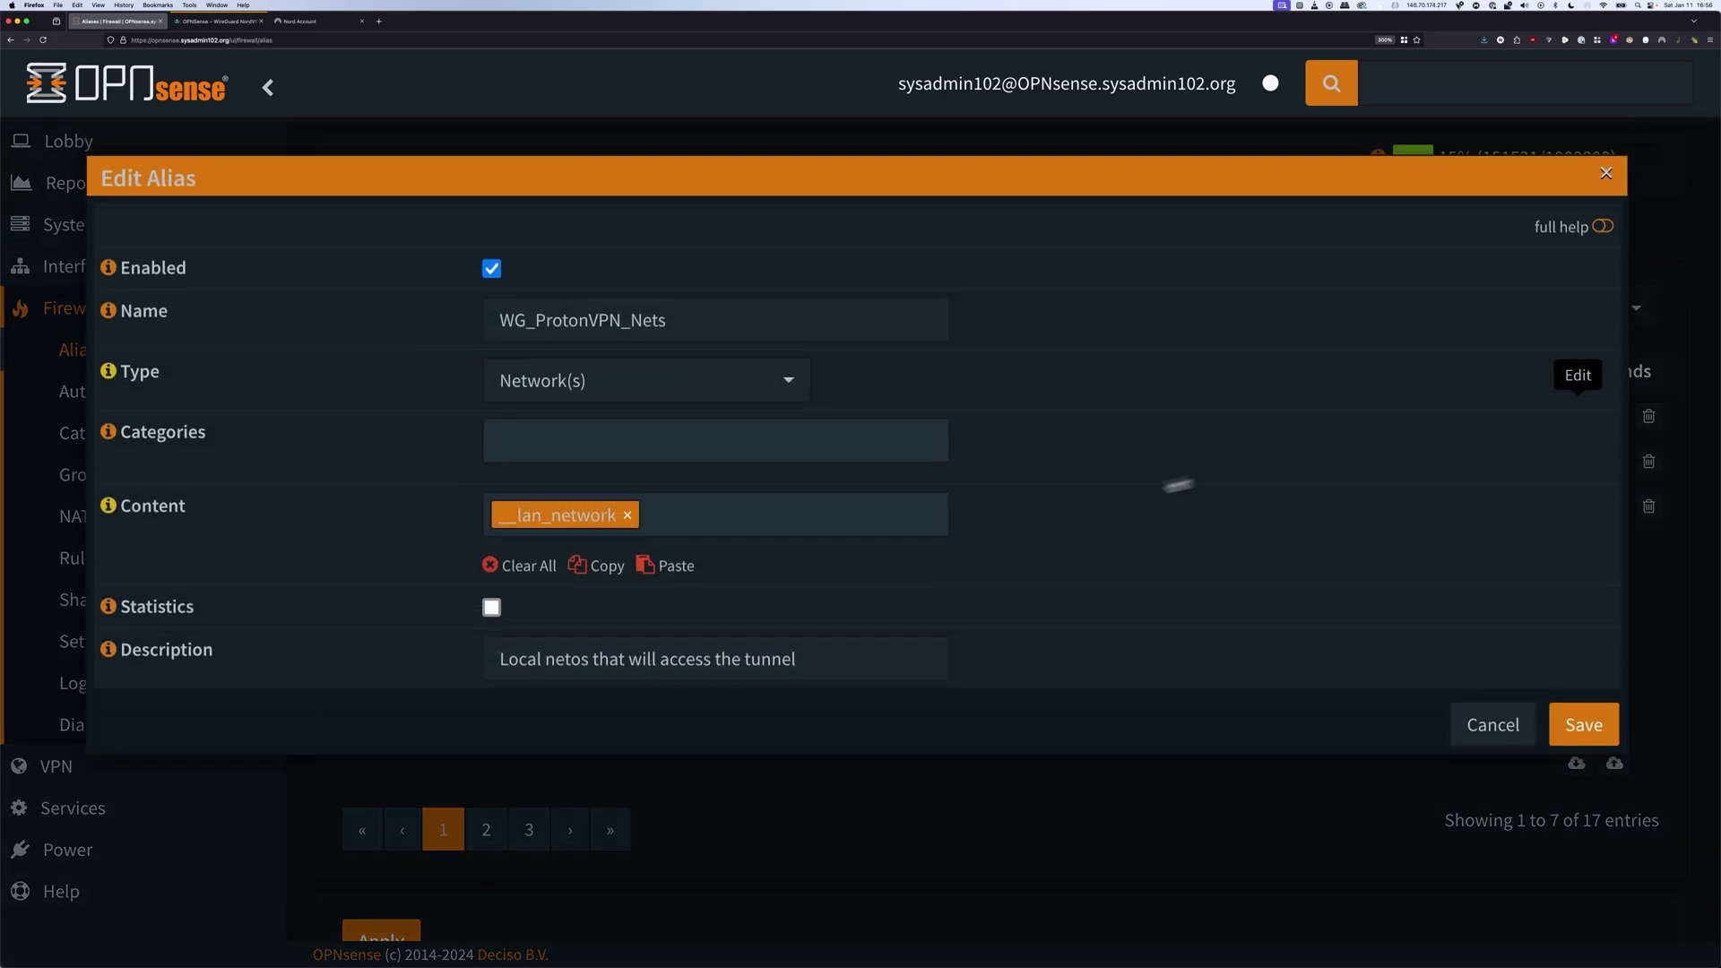
{"action": "left_click", "coordinate": [730, 533]}
{"action": "left_click", "coordinate": [627, 521]}
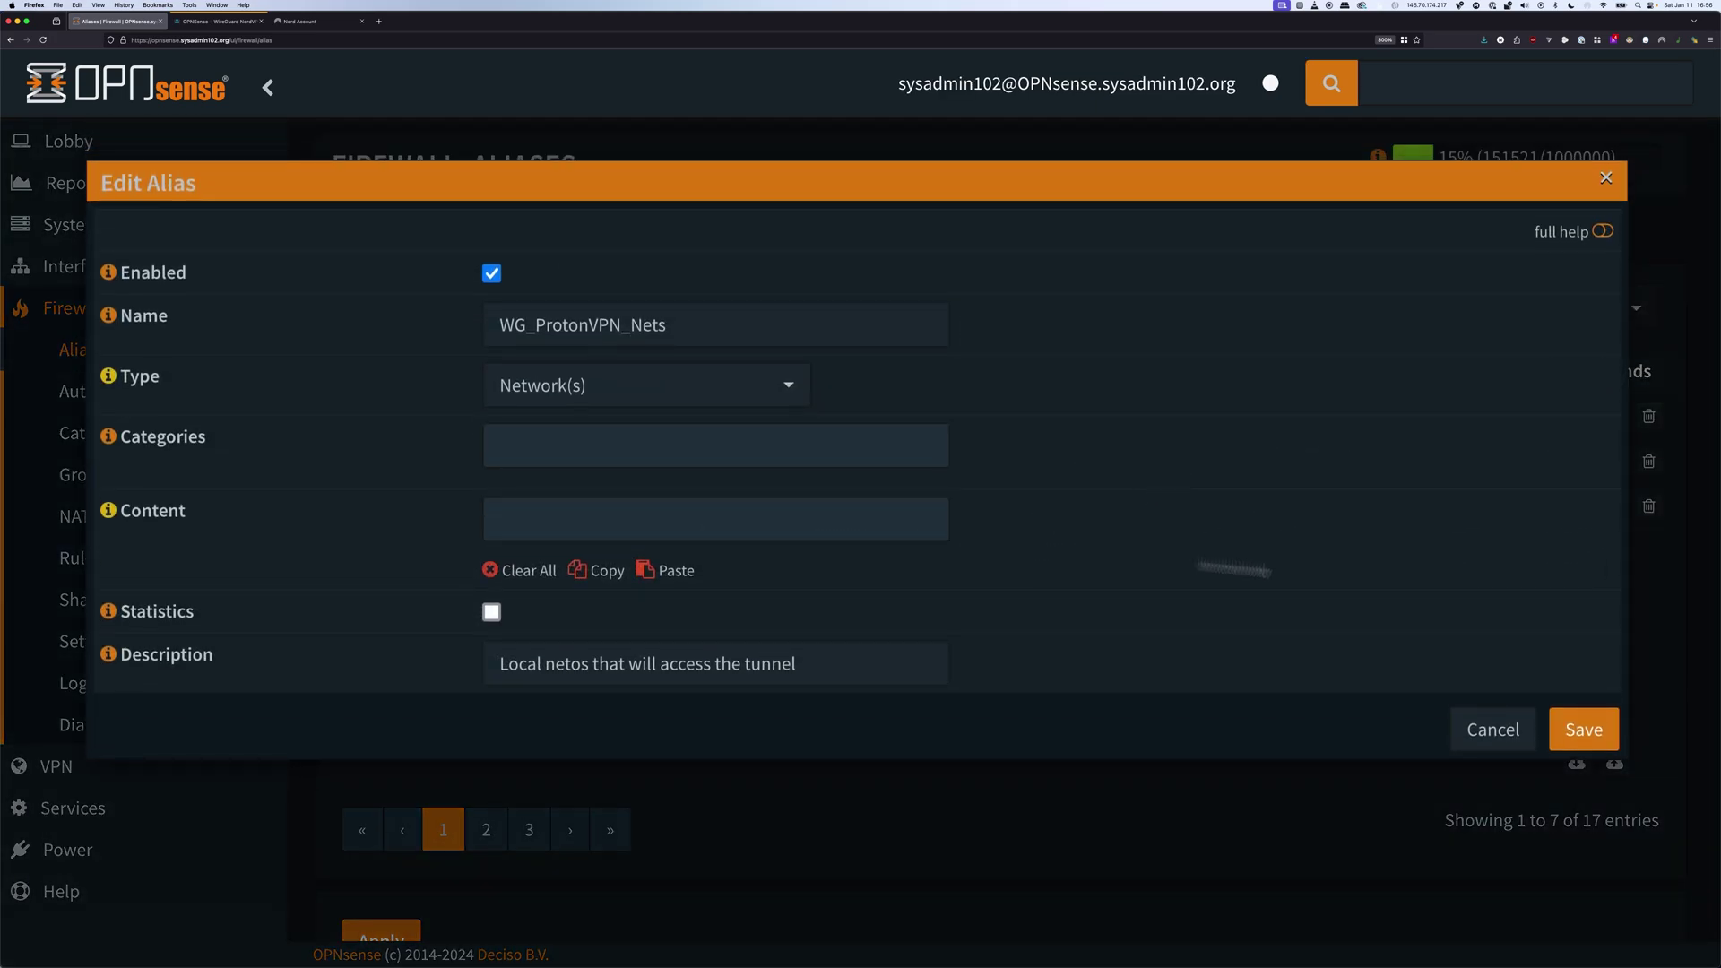
{"action": "left_click", "coordinate": [1609, 728]}
{"action": "left_click", "coordinate": [395, 861]}
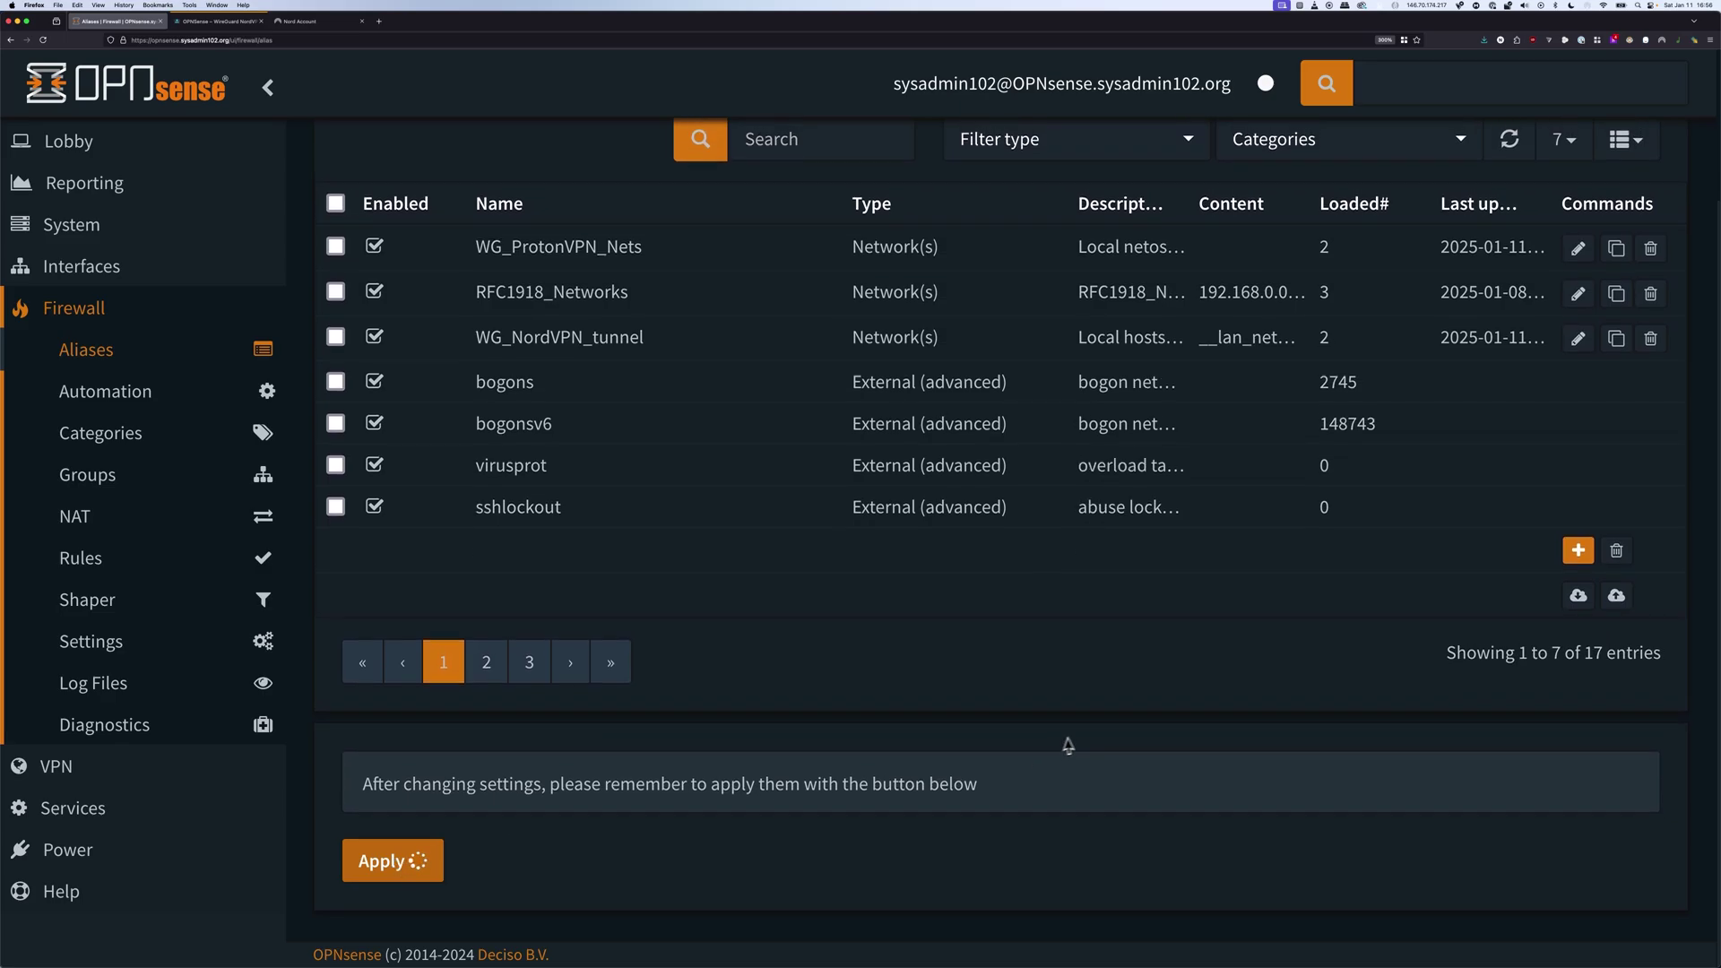